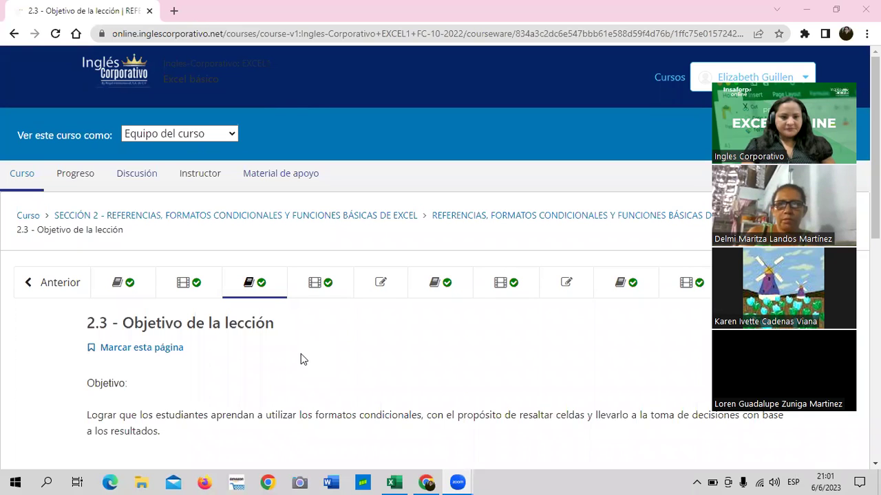
- Glance at lesson 2.4, then return to lesson 2.3 and scroll through it
{"action": "left_click", "coordinate": [292, 286]}
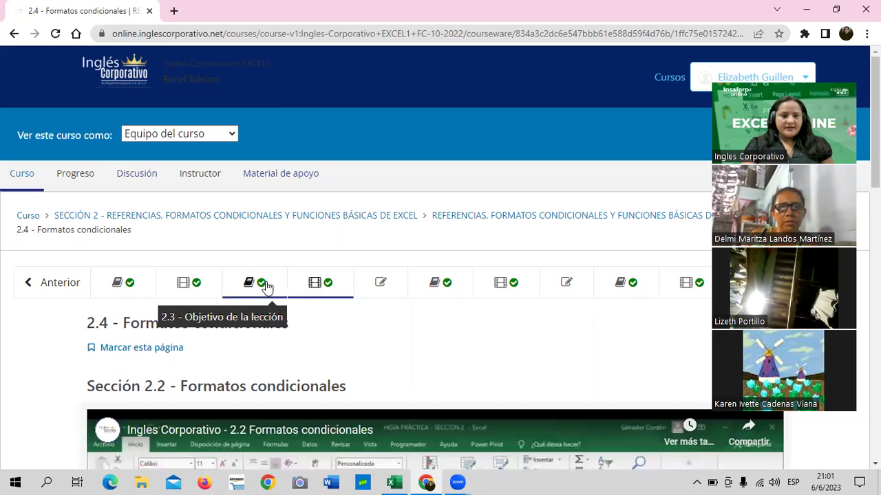
{"action": "left_click", "coordinate": [274, 277]}
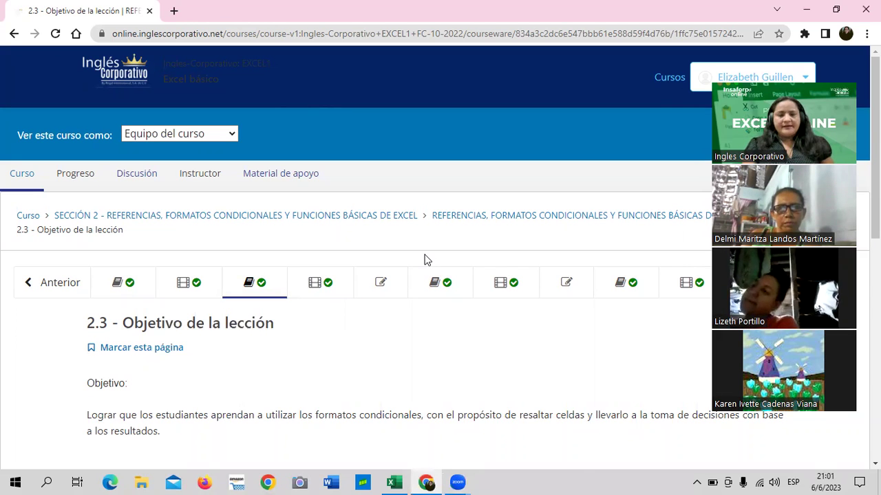
{"action": "scroll", "coordinate": [423, 260], "scroll_direction": "down", "scroll_amount": 2}
{"action": "scroll", "coordinate": [417, 262], "scroll_direction": "down", "scroll_amount": 1}
{"action": "scroll", "coordinate": [416, 261], "scroll_direction": "down", "scroll_amount": 2}
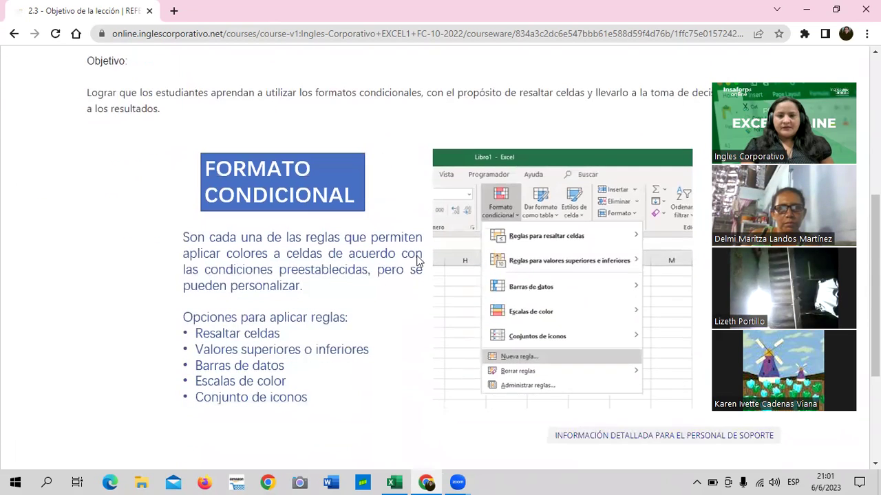
{"action": "scroll", "coordinate": [416, 261], "scroll_direction": "down", "scroll_amount": 2}
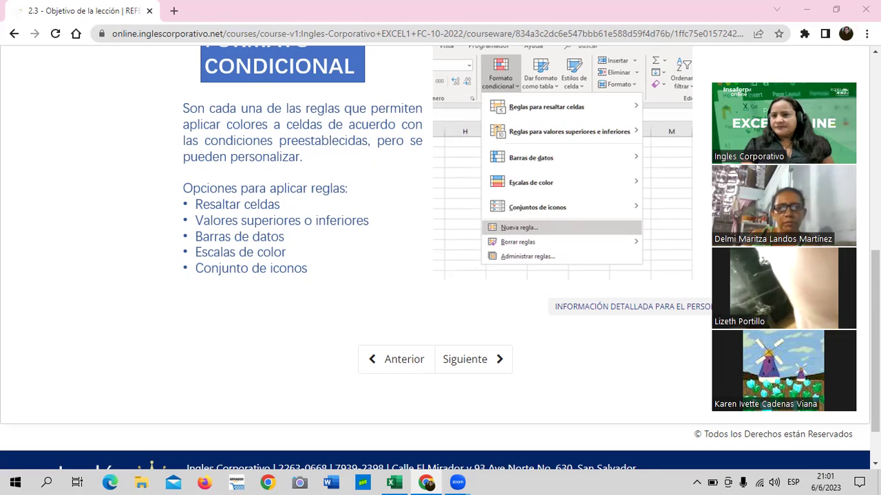
- Adjust the browser view and scroll back up to the unit navigation bar
{"action": "left_click_drag", "start_coordinate": [800, 73], "coordinate": [810, 41]}
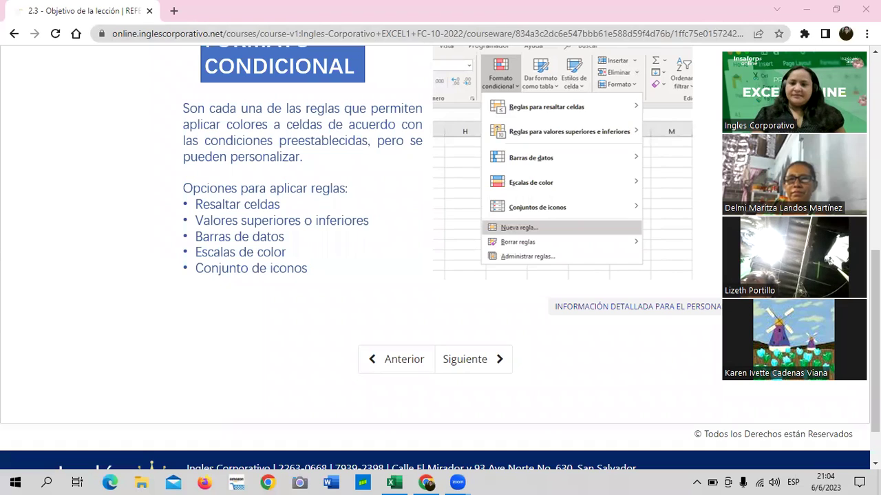
{"action": "left_click", "coordinate": [737, 61]}
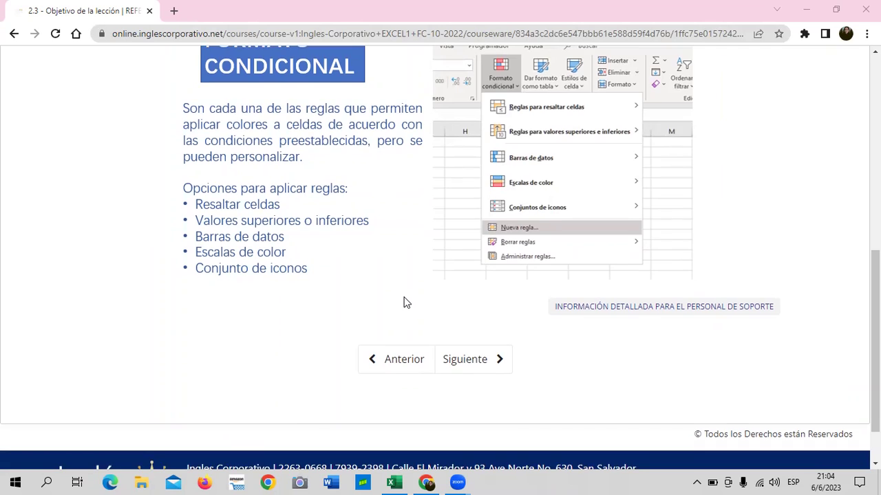
{"action": "scroll", "coordinate": [404, 304], "scroll_direction": "up", "scroll_amount": 3}
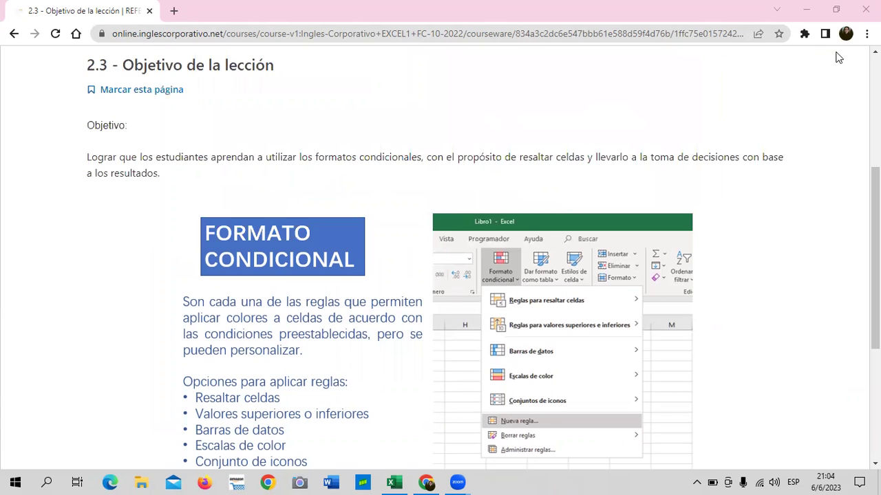
{"action": "scroll", "coordinate": [520, 304], "scroll_direction": "up", "scroll_amount": 3}
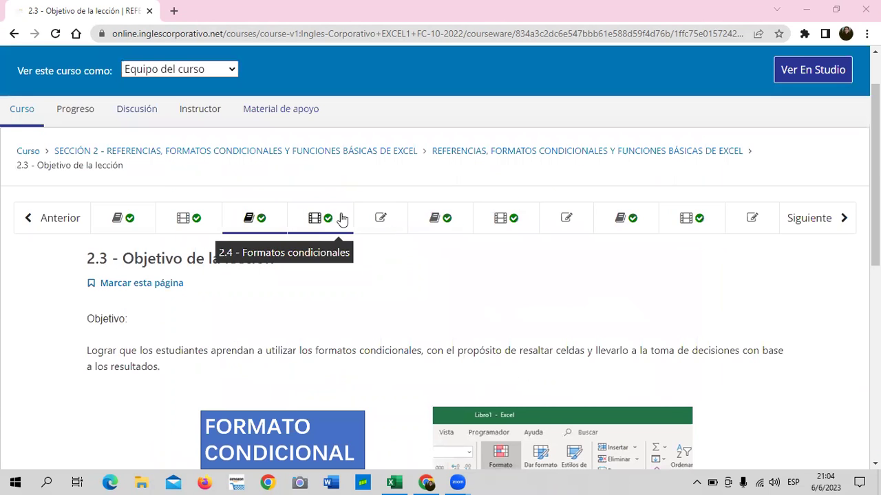
- Open the 2.5 Laboratorio quiz (Laboratorio 2.1, 0.0/33.0) and scroll through its cell-reference questions
{"action": "left_click", "coordinate": [397, 221]}
{"action": "scroll", "coordinate": [373, 334], "scroll_direction": "down", "scroll_amount": 2}
{"action": "scroll", "coordinate": [374, 334], "scroll_direction": "down", "scroll_amount": 4}
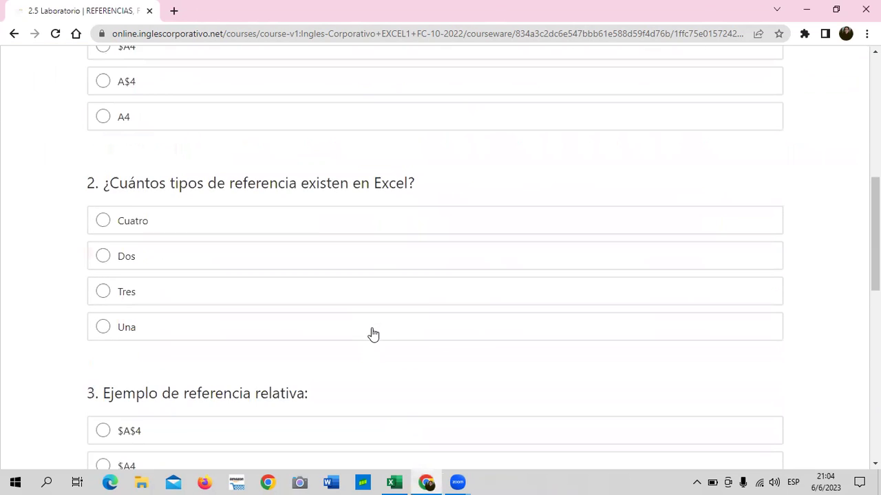
{"action": "scroll", "coordinate": [373, 333], "scroll_direction": "down", "scroll_amount": 1}
{"action": "scroll", "coordinate": [372, 333], "scroll_direction": "up", "scroll_amount": 1}
{"action": "scroll", "coordinate": [371, 327], "scroll_direction": "up", "scroll_amount": 4}
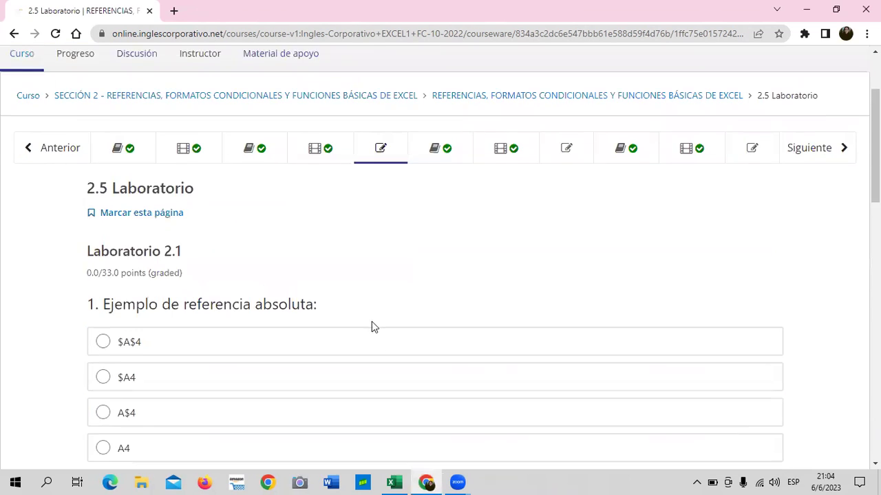
{"action": "scroll", "coordinate": [371, 321], "scroll_direction": "up", "scroll_amount": 2}
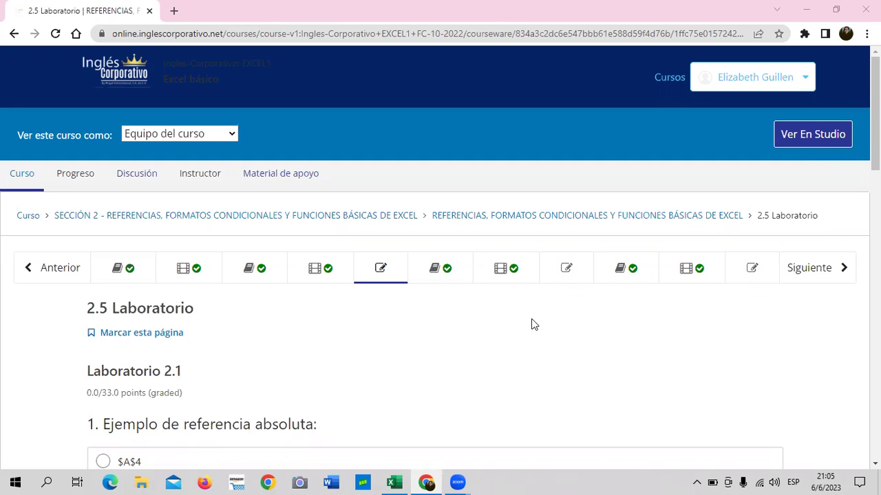
- Open the 2.8 Laboratorio quiz (Laboratorio 2.2) and scroll through its VERDADERO/FALSO questions
{"action": "left_click", "coordinate": [576, 269]}
{"action": "scroll", "coordinate": [478, 354], "scroll_direction": "down", "scroll_amount": 2}
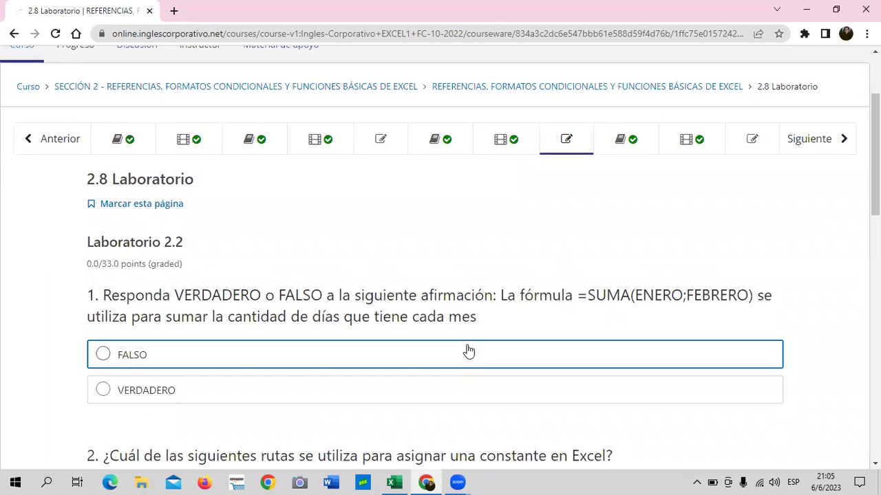
{"action": "scroll", "coordinate": [545, 172], "scroll_direction": "down", "scroll_amount": 3}
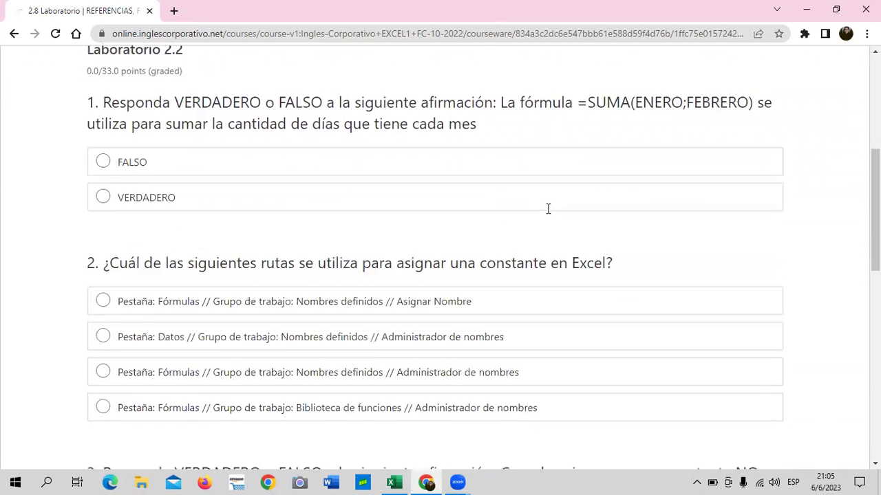
{"action": "scroll", "coordinate": [545, 210], "scroll_direction": "down", "scroll_amount": 1}
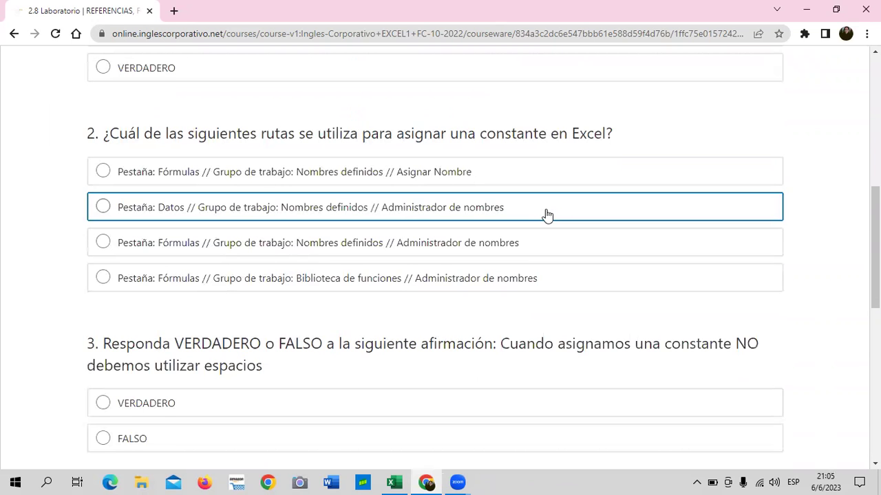
{"action": "scroll", "coordinate": [545, 215], "scroll_direction": "down", "scroll_amount": 3}
{"action": "scroll", "coordinate": [543, 209], "scroll_direction": "up", "scroll_amount": 9}
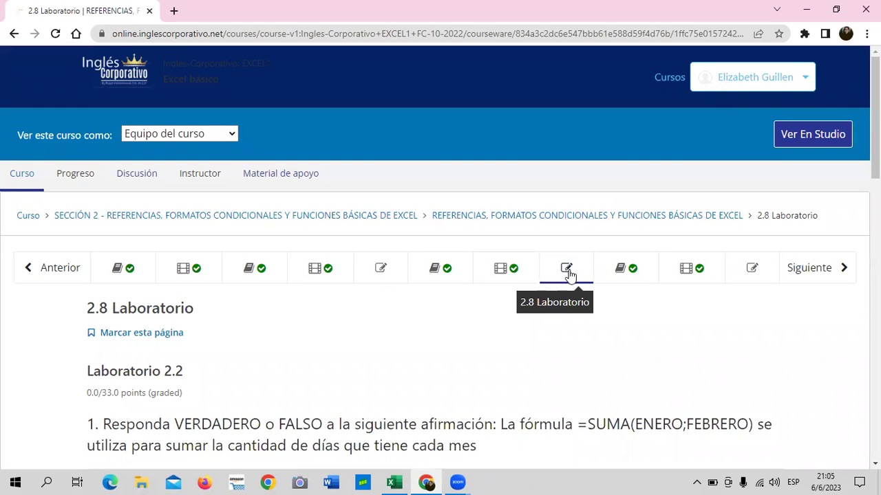
{"action": "scroll", "coordinate": [540, 335], "scroll_direction": "down", "scroll_amount": 2}
{"action": "scroll", "coordinate": [537, 330], "scroll_direction": "up", "scroll_amount": 2}
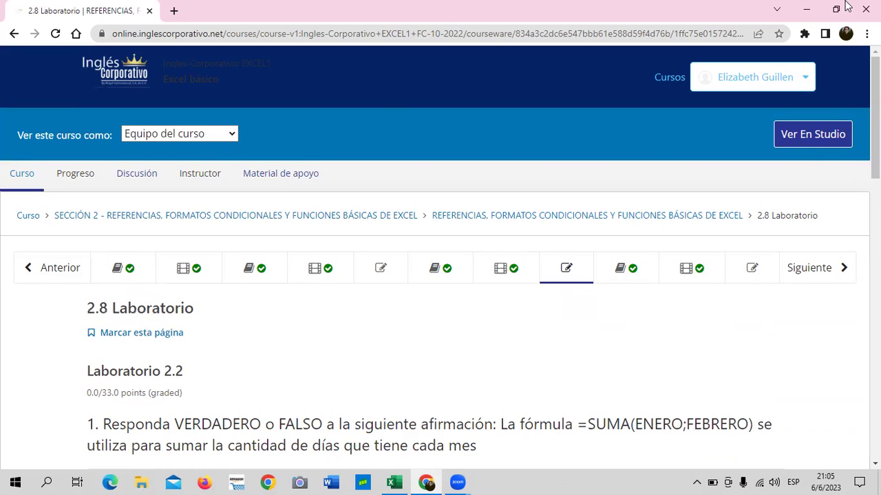
- From the course outline, expand Sección 2 and open the Examen de Medio Curso, worth 30%
{"action": "left_click", "coordinate": [28, 216]}
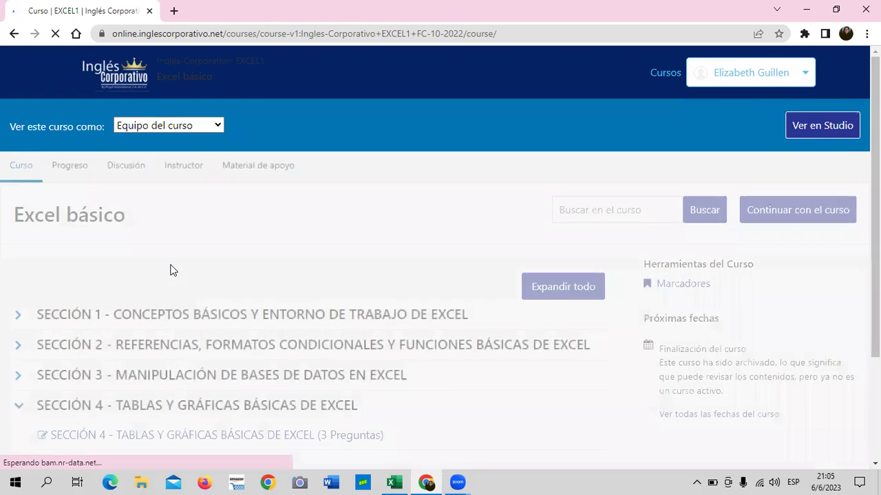
{"action": "scroll", "coordinate": [83, 289], "scroll_direction": "down", "scroll_amount": 1}
{"action": "left_click", "coordinate": [19, 287]}
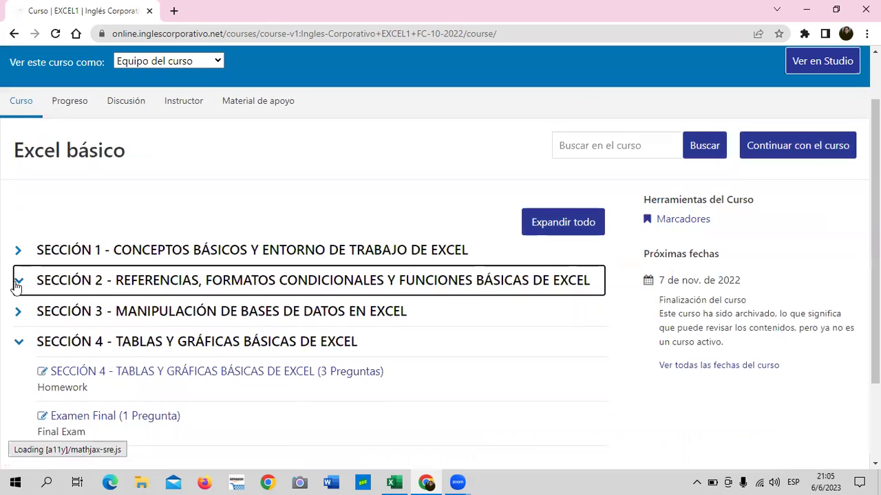
{"action": "left_click", "coordinate": [136, 358]}
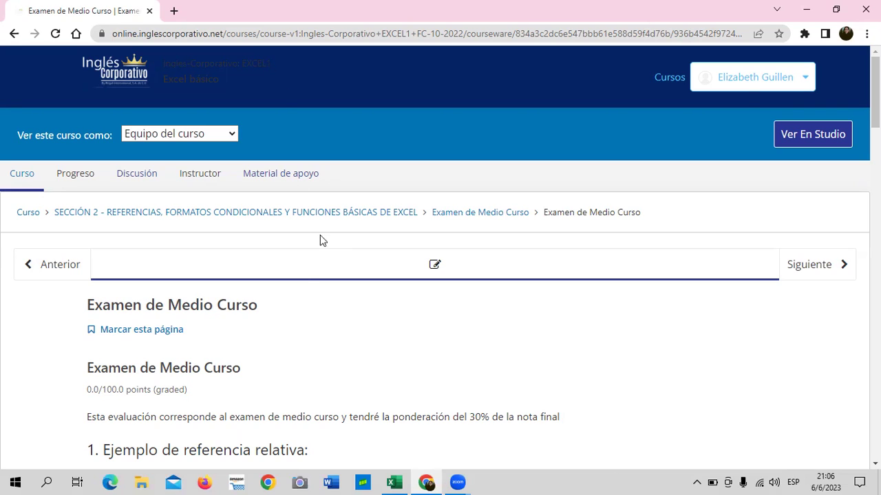
{"action": "scroll", "coordinate": [303, 251], "scroll_direction": "down", "scroll_amount": 2}
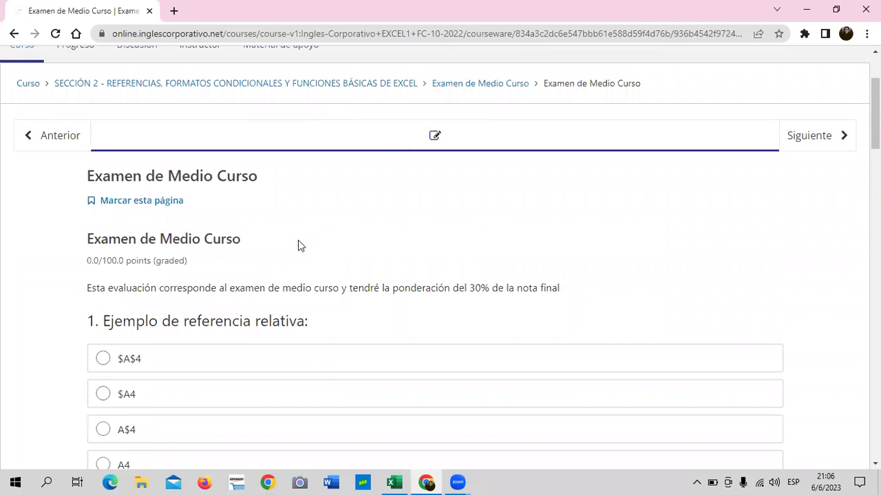
{"action": "scroll", "coordinate": [296, 236], "scroll_direction": "down", "scroll_amount": 3}
{"action": "scroll", "coordinate": [291, 255], "scroll_direction": "down", "scroll_amount": 4}
{"action": "scroll", "coordinate": [281, 288], "scroll_direction": "down", "scroll_amount": 8}
{"action": "scroll", "coordinate": [279, 294], "scroll_direction": "down", "scroll_amount": 5}
{"action": "scroll", "coordinate": [277, 295], "scroll_direction": "down", "scroll_amount": 4}
{"action": "scroll", "coordinate": [277, 296], "scroll_direction": "down", "scroll_amount": 3}
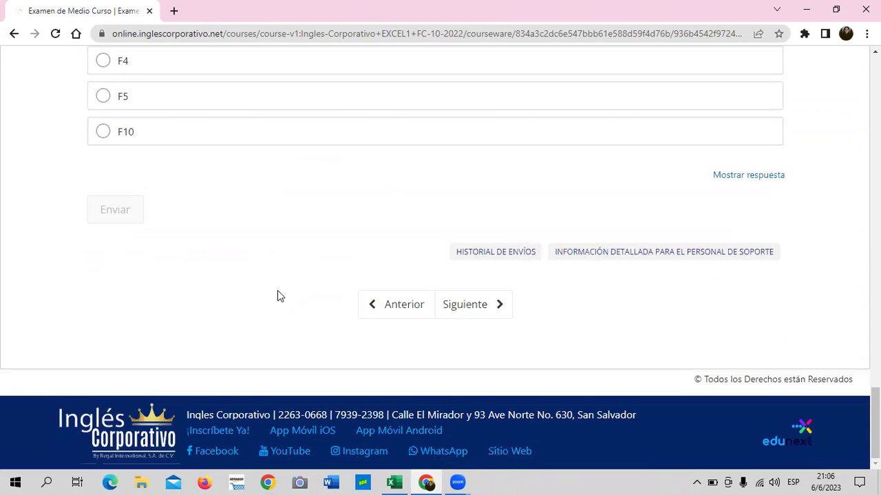
{"action": "scroll", "coordinate": [276, 297], "scroll_direction": "up", "scroll_amount": 3}
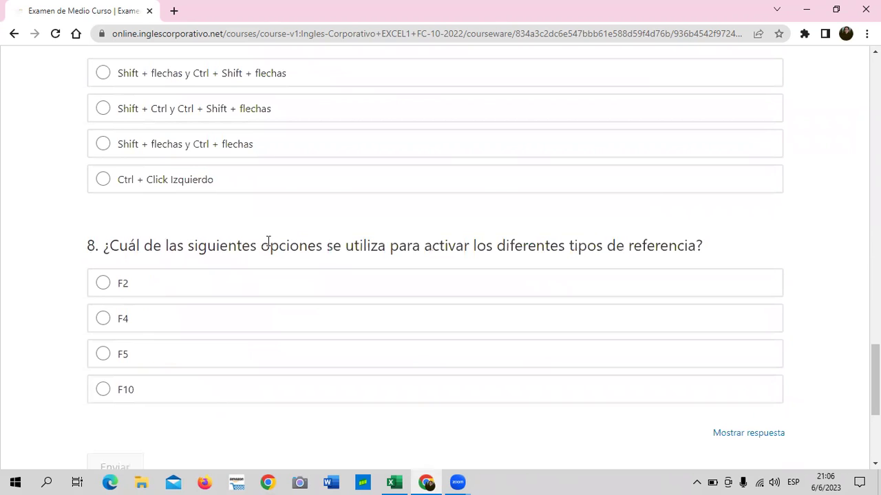
{"action": "scroll", "coordinate": [268, 241], "scroll_direction": "up", "scroll_amount": 2}
{"action": "scroll", "coordinate": [268, 246], "scroll_direction": "up", "scroll_amount": 7}
{"action": "scroll", "coordinate": [269, 245], "scroll_direction": "up", "scroll_amount": 4}
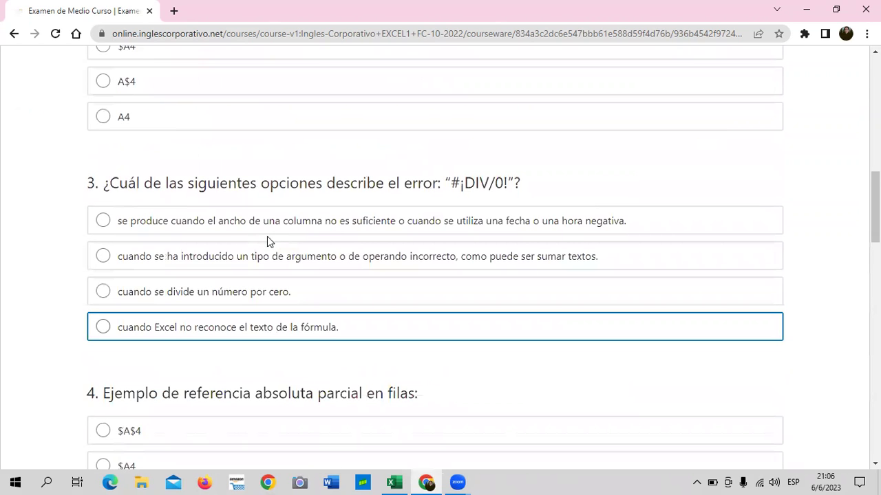
{"action": "scroll", "coordinate": [267, 241], "scroll_direction": "up", "scroll_amount": 5}
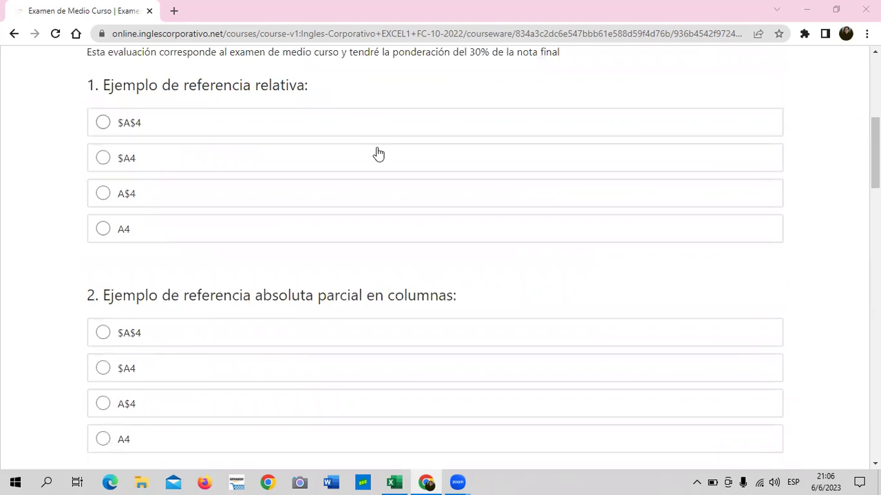
{"action": "scroll", "coordinate": [319, 267], "scroll_direction": "up", "scroll_amount": 3}
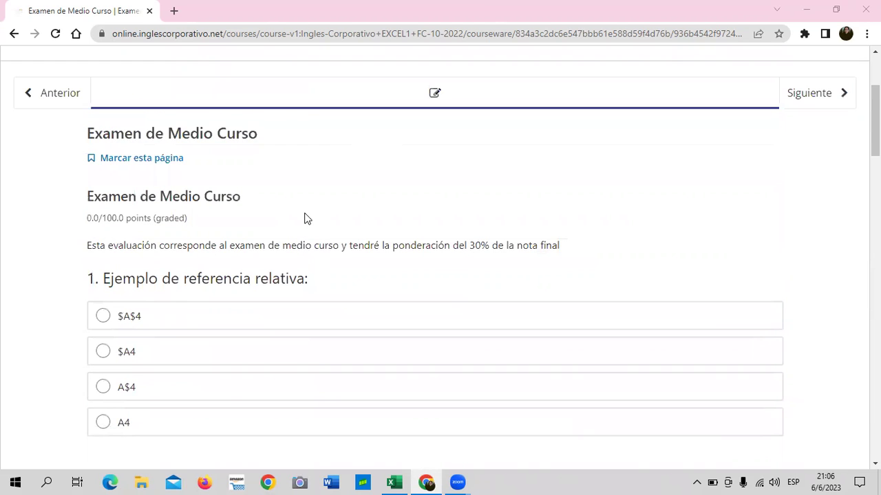
{"action": "scroll", "coordinate": [307, 217], "scroll_direction": "up", "scroll_amount": 3}
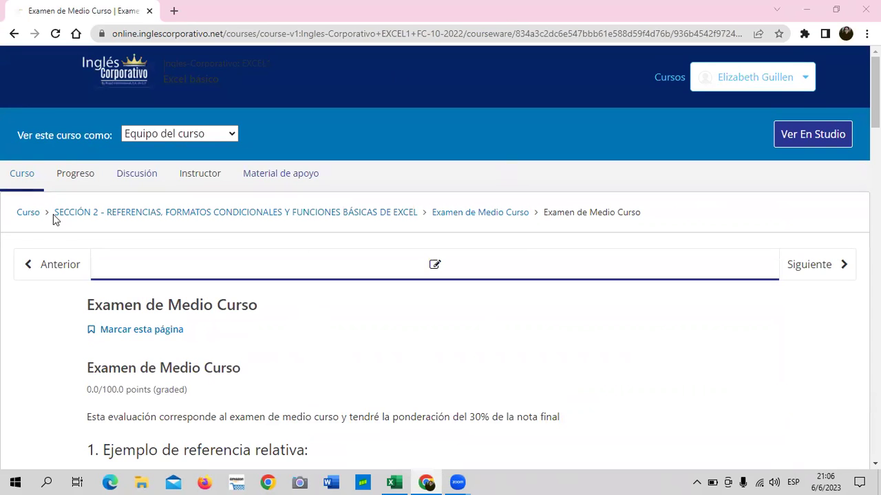
- Via the course outline's Sección 2, reopen lesson 2.3 Objetivo de la lección and scroll to its slide
{"action": "left_click", "coordinate": [27, 214]}
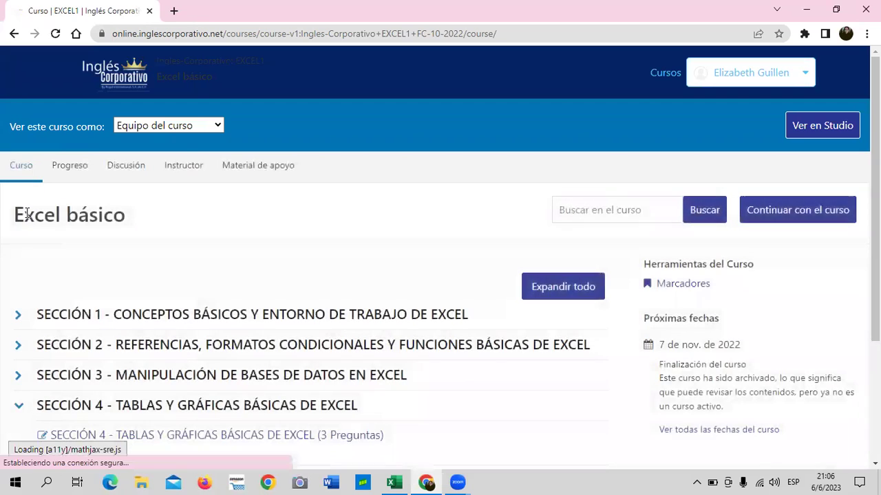
{"action": "left_click", "coordinate": [390, 345]}
{"action": "left_click", "coordinate": [369, 372]}
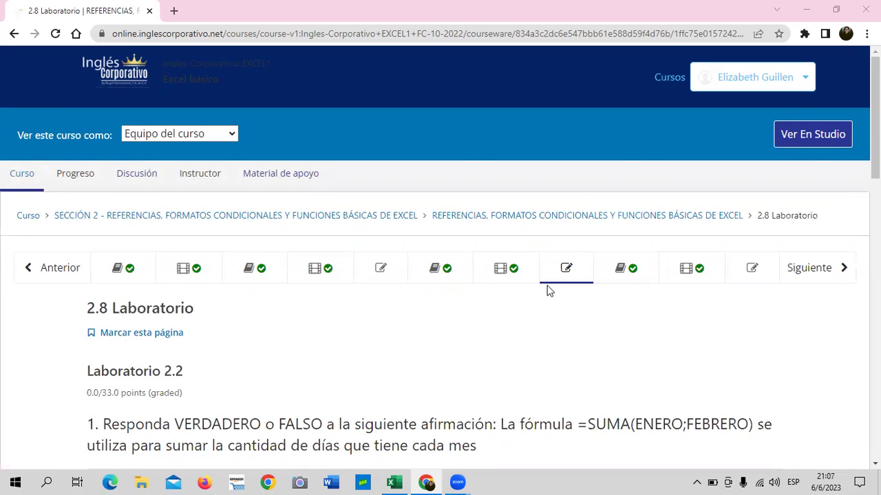
{"action": "left_click", "coordinate": [271, 265]}
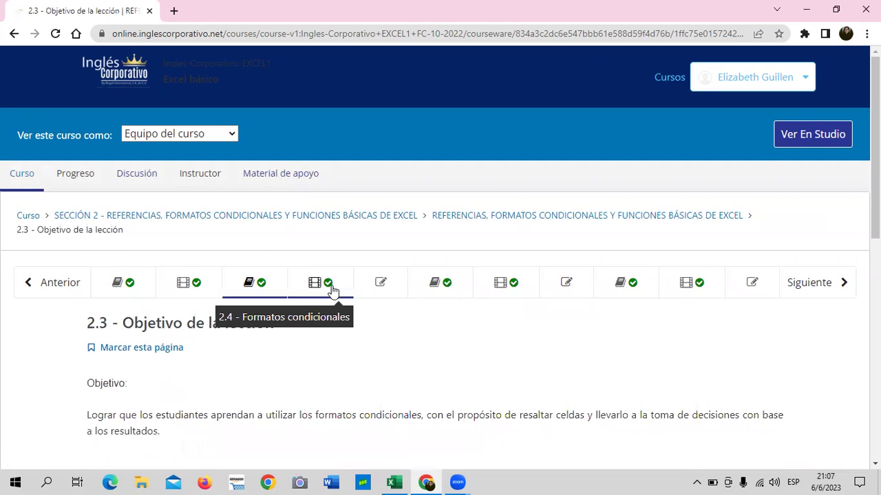
{"action": "scroll", "coordinate": [323, 337], "scroll_direction": "down", "scroll_amount": 2}
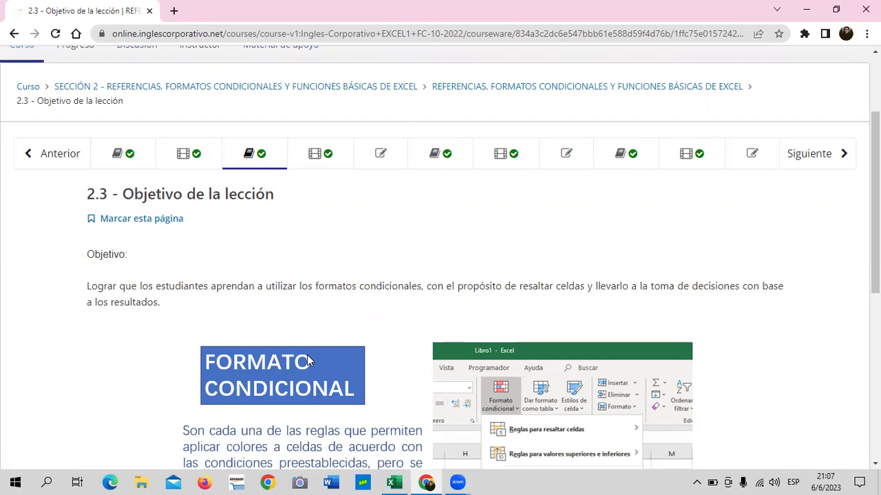
- Highlight the words 'resaltar celdas' in the lesson 2.3 objective paragraph
{"action": "scroll", "coordinate": [281, 360], "scroll_direction": "down", "scroll_amount": 2}
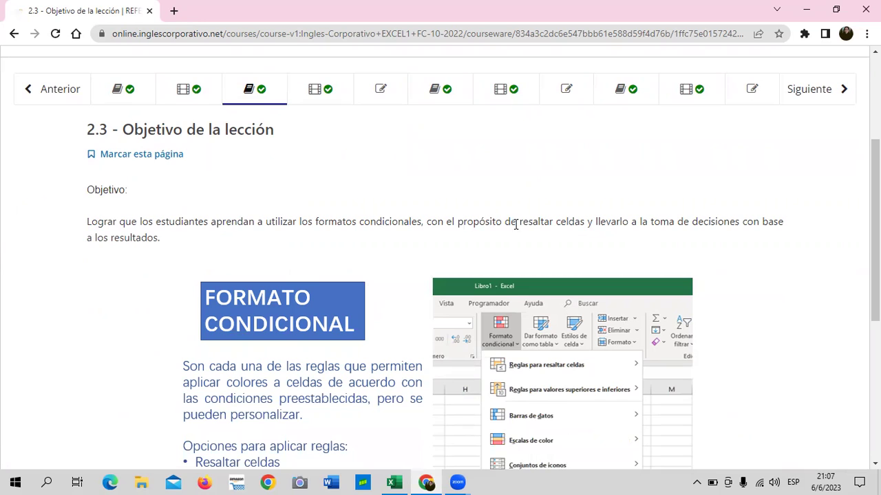
{"action": "left_click_drag", "start_coordinate": [520, 221], "coordinate": [589, 222]}
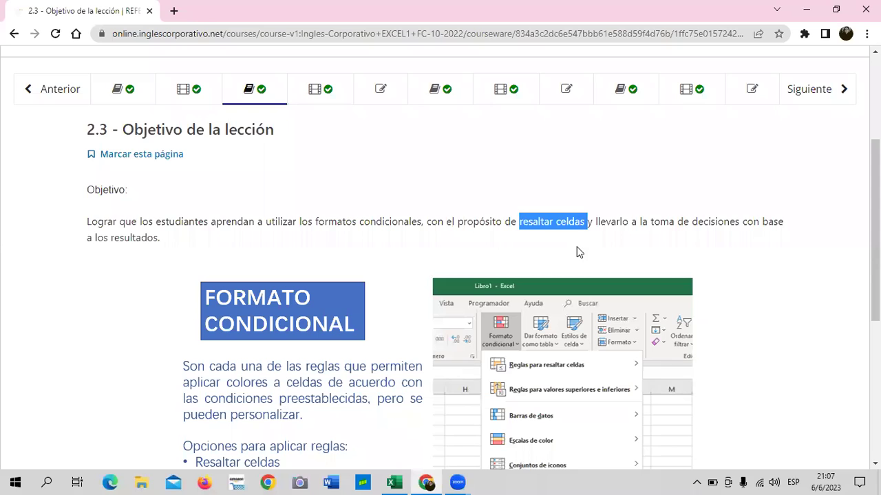
{"action": "left_click", "coordinate": [394, 482]}
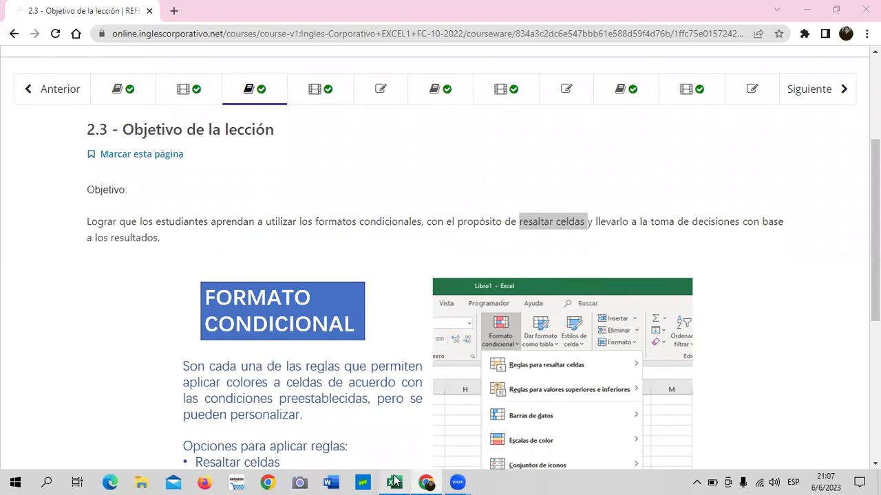
- Activate the sales worksheet and select cell D6, the MES 2 value 743
{"action": "left_click", "coordinate": [506, 214]}
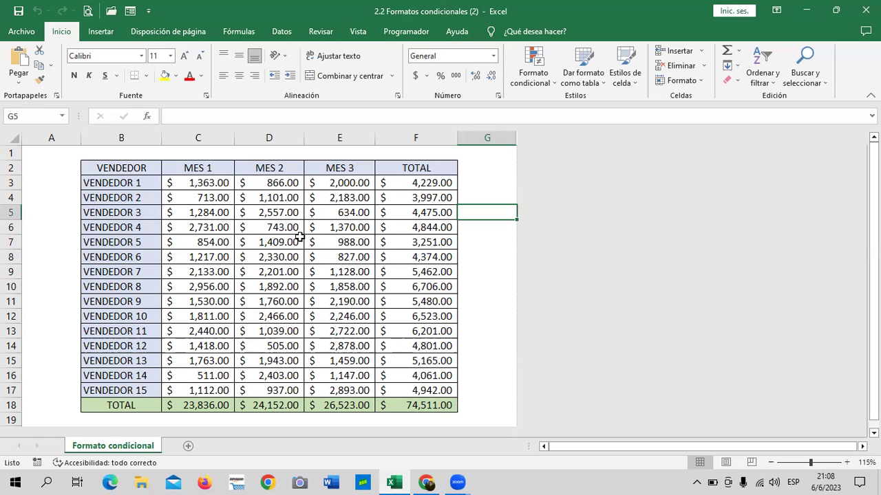
{"action": "left_click", "coordinate": [265, 230]}
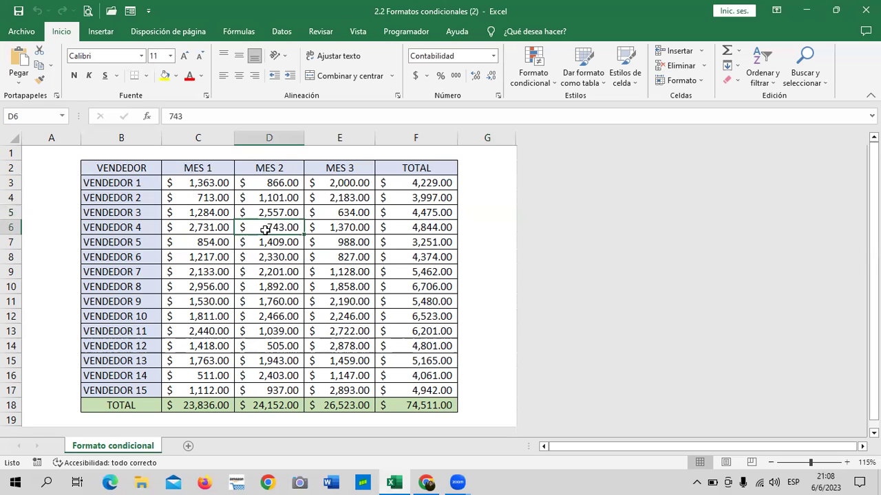
- Back in lesson 2.3, clear the 'resaltar celdas' selection and scroll to the five rule options
{"action": "mouse_move", "coordinate": [427, 481]}
{"action": "left_click", "coordinate": [431, 455]}
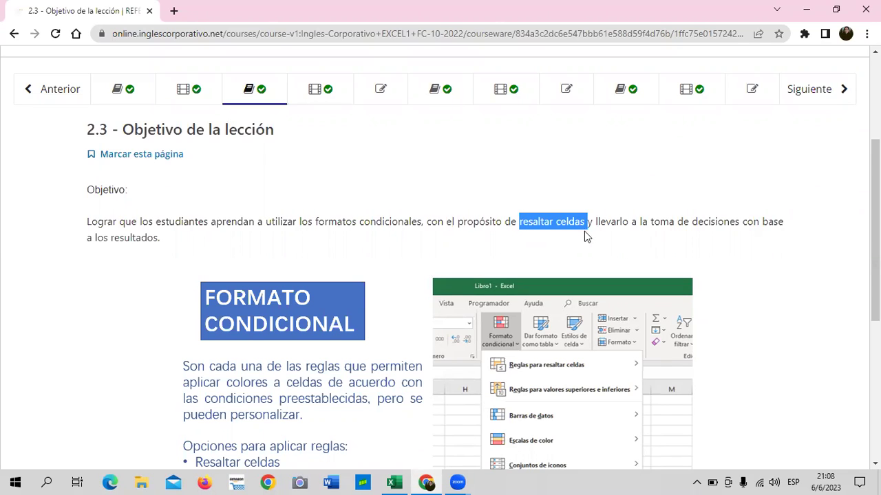
{"action": "left_click", "coordinate": [616, 229]}
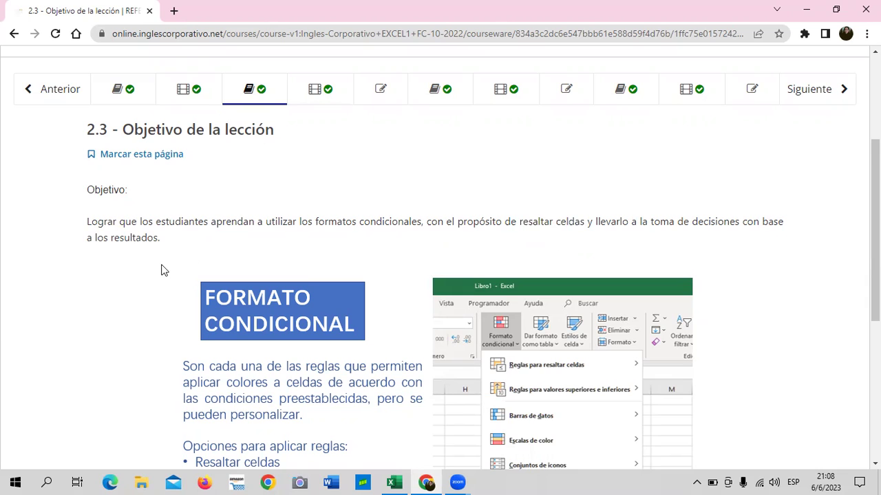
{"action": "scroll", "coordinate": [164, 270], "scroll_direction": "down", "scroll_amount": 3}
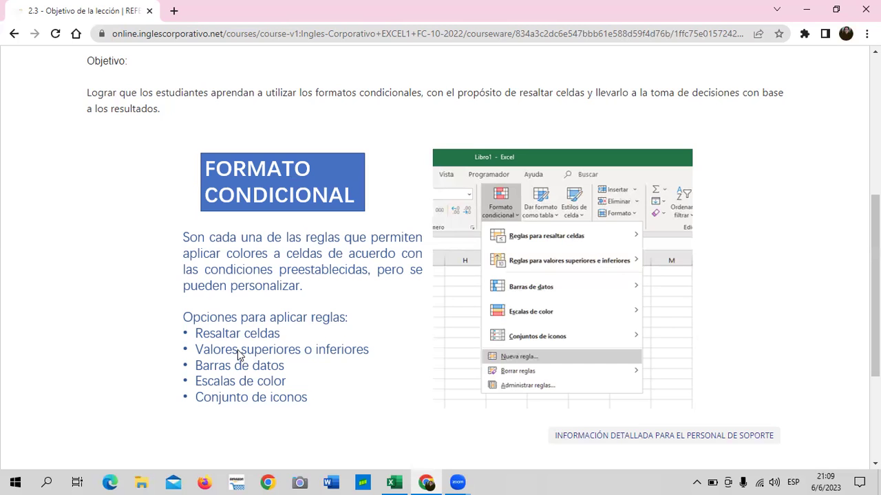
{"action": "scroll", "coordinate": [237, 349], "scroll_direction": "down", "scroll_amount": 1}
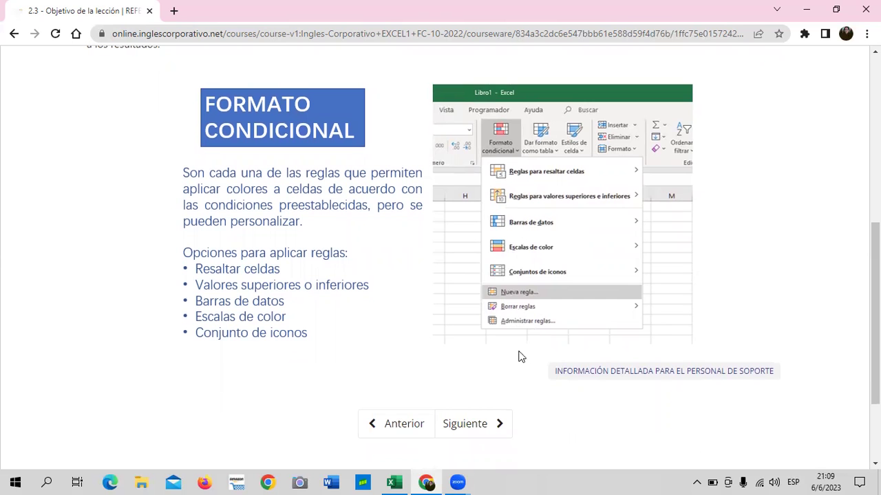
- In the sales workbook, browse the Formato condicional submenus Borrar reglas, Conjuntos de iconos and Escalas de color without applying any
{"action": "mouse_move", "coordinate": [389, 480]}
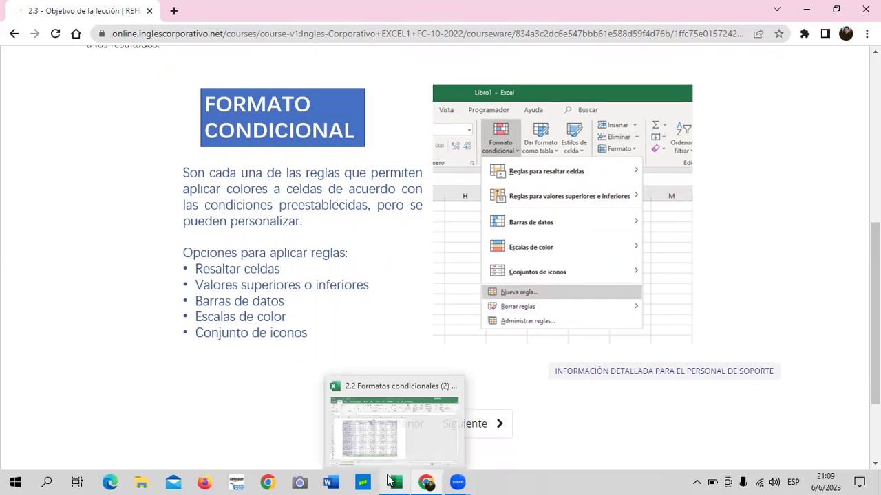
{"action": "left_click", "coordinate": [408, 451]}
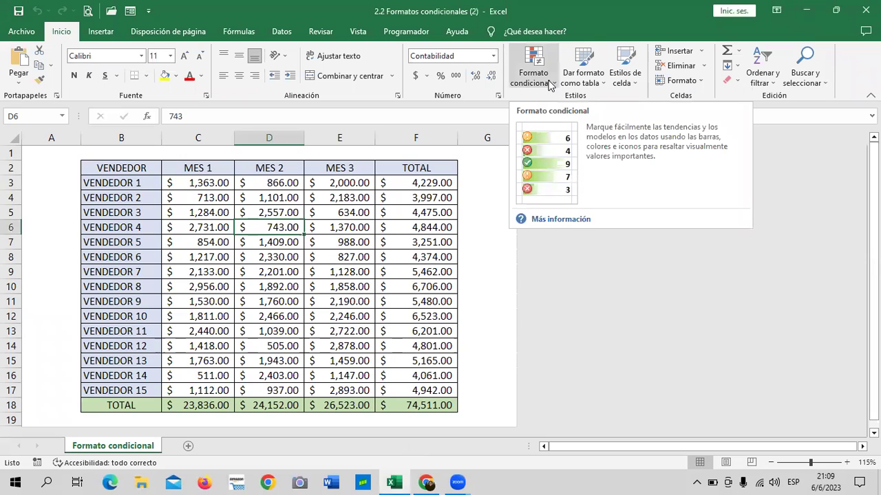
{"action": "left_click", "coordinate": [549, 82]}
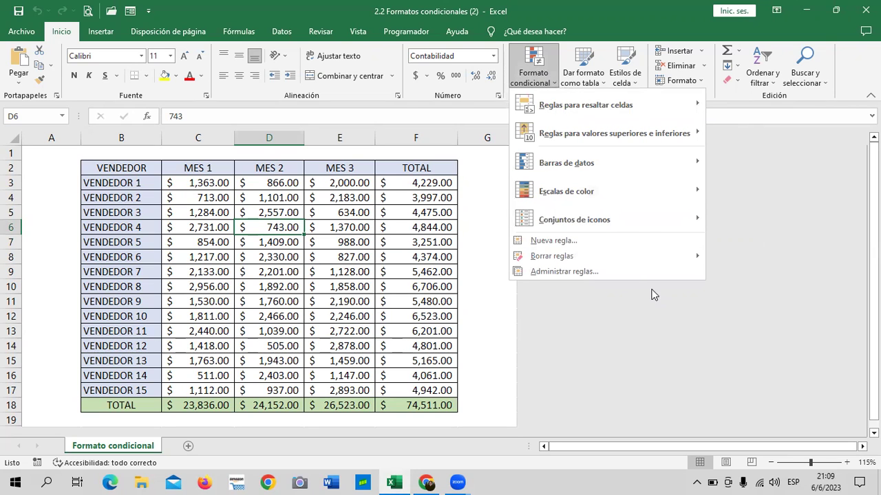
{"action": "mouse_move", "coordinate": [698, 259]}
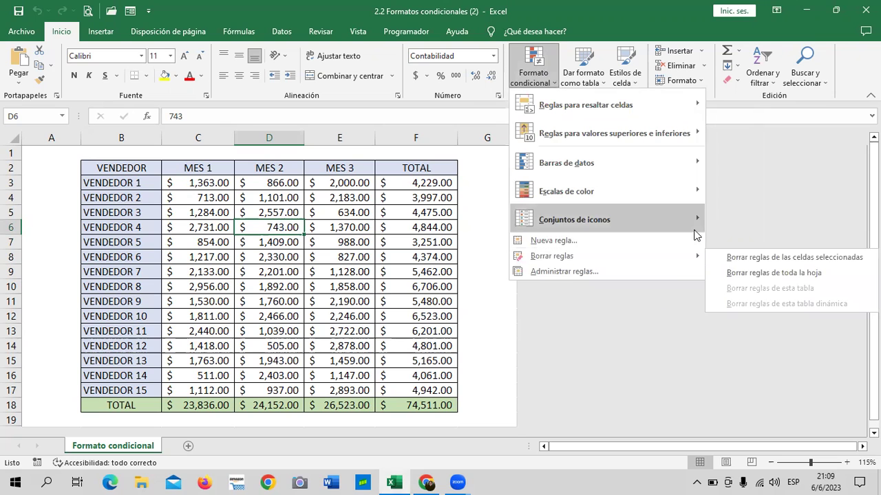
{"action": "mouse_move", "coordinate": [694, 225]}
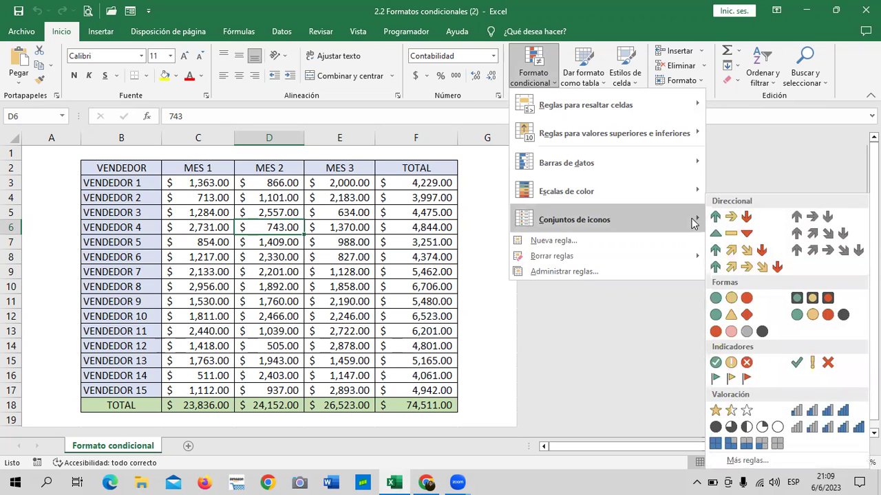
{"action": "mouse_move", "coordinate": [688, 190]}
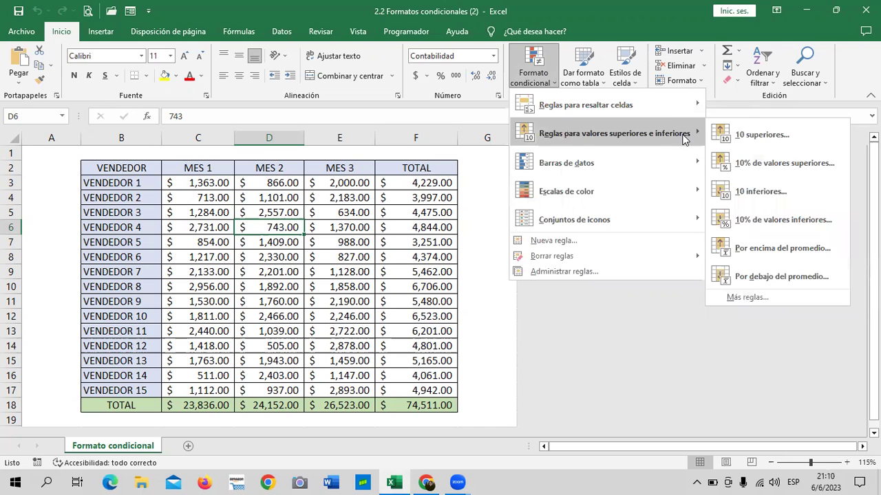
{"action": "left_click", "coordinate": [584, 82]}
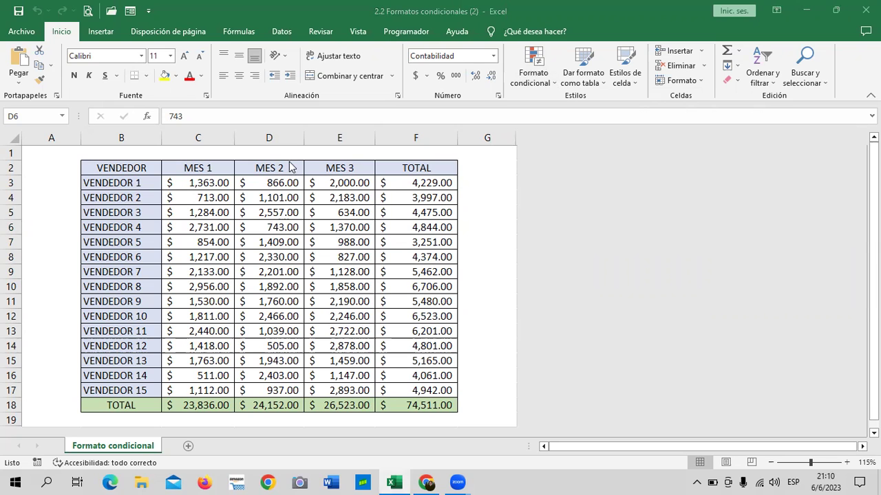
- Advance to lesson 2.4 Formatos condicionales and scroll to its video of the sales table
{"action": "left_click", "coordinate": [425, 482]}
{"action": "left_click", "coordinate": [466, 422]}
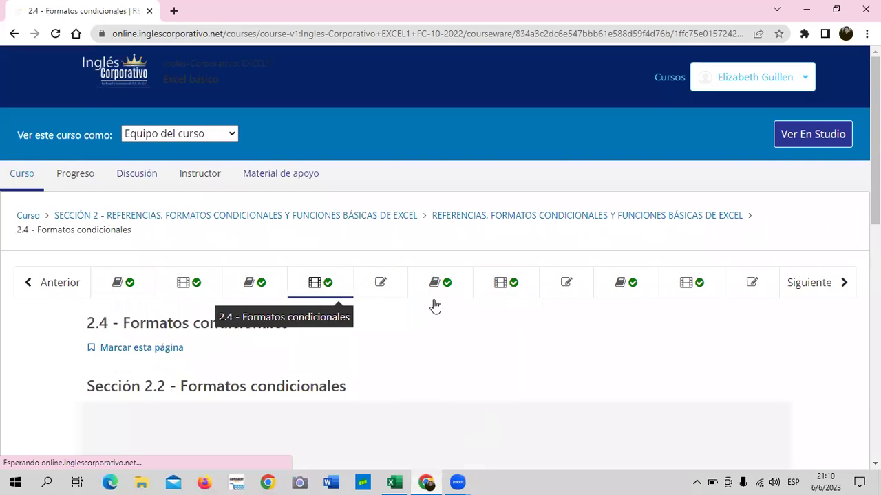
{"action": "scroll", "coordinate": [399, 309], "scroll_direction": "down", "scroll_amount": 1}
{"action": "scroll", "coordinate": [399, 308], "scroll_direction": "down", "scroll_amount": 3}
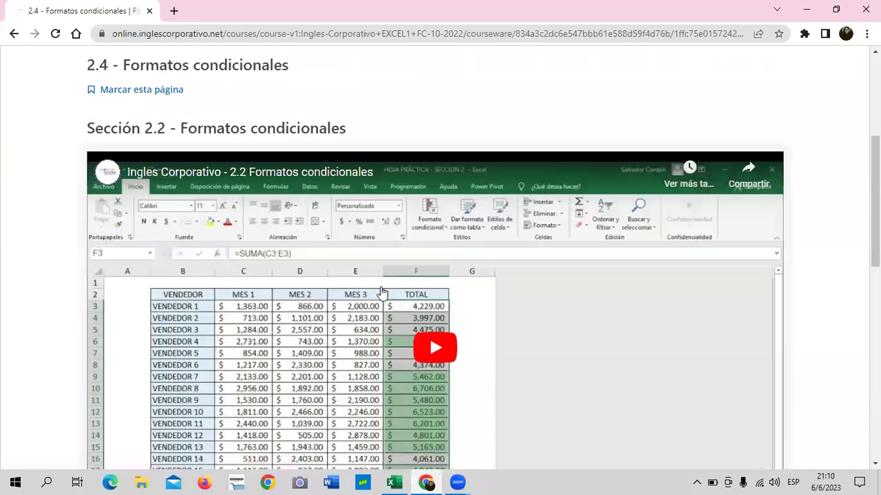
{"action": "scroll", "coordinate": [387, 302], "scroll_direction": "down", "scroll_amount": 2}
{"action": "scroll", "coordinate": [387, 301], "scroll_direction": "down", "scroll_amount": 4}
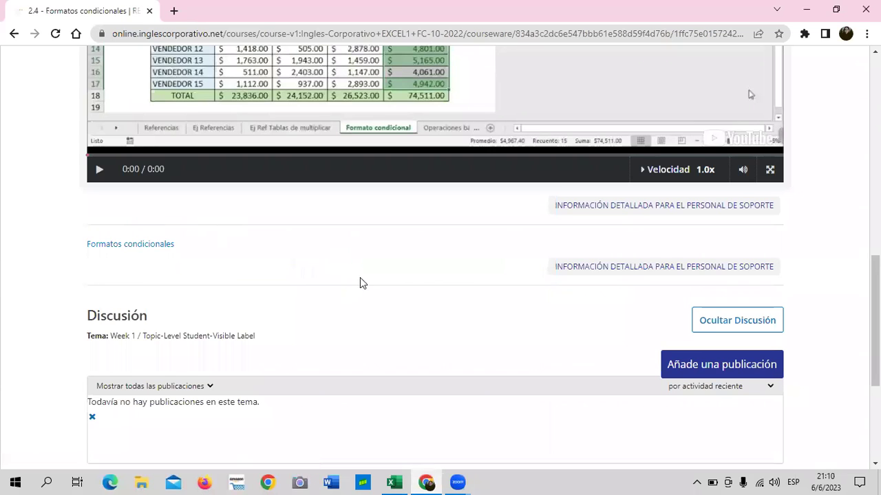
{"action": "scroll", "coordinate": [360, 283], "scroll_direction": "up", "scroll_amount": 2}
{"action": "scroll", "coordinate": [361, 286], "scroll_direction": "up", "scroll_amount": 2}
{"action": "scroll", "coordinate": [358, 285], "scroll_direction": "down", "scroll_amount": 1}
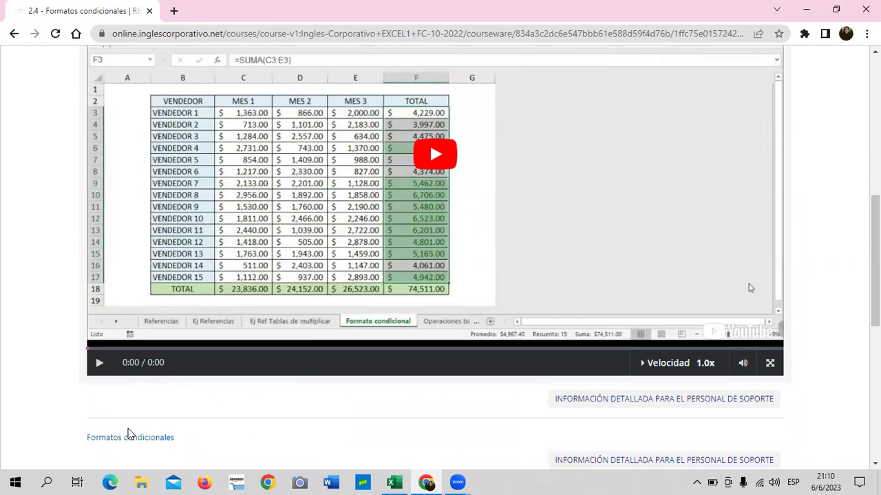
{"action": "scroll", "coordinate": [153, 415], "scroll_direction": "up", "scroll_amount": 1}
{"action": "scroll", "coordinate": [153, 417], "scroll_direction": "down", "scroll_amount": 1}
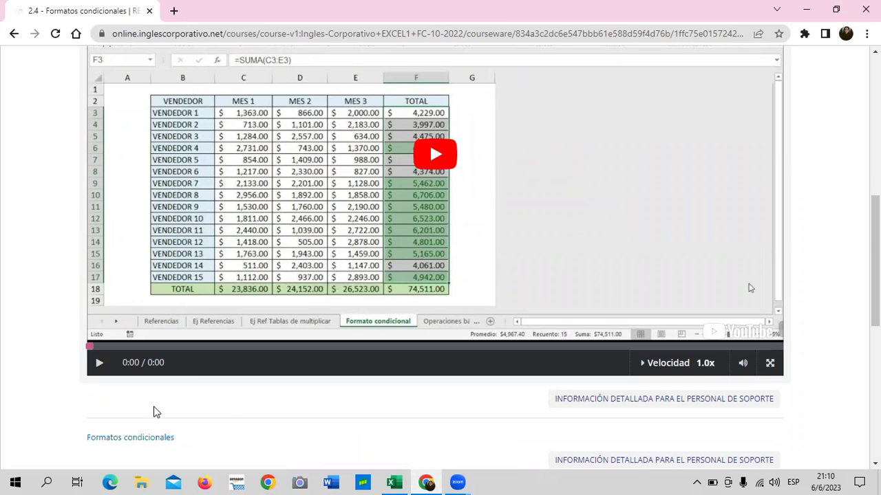
- Back in the sales workbook, browse each Formato condicional rule submenu and dismiss the menu
{"action": "mouse_move", "coordinate": [393, 482]}
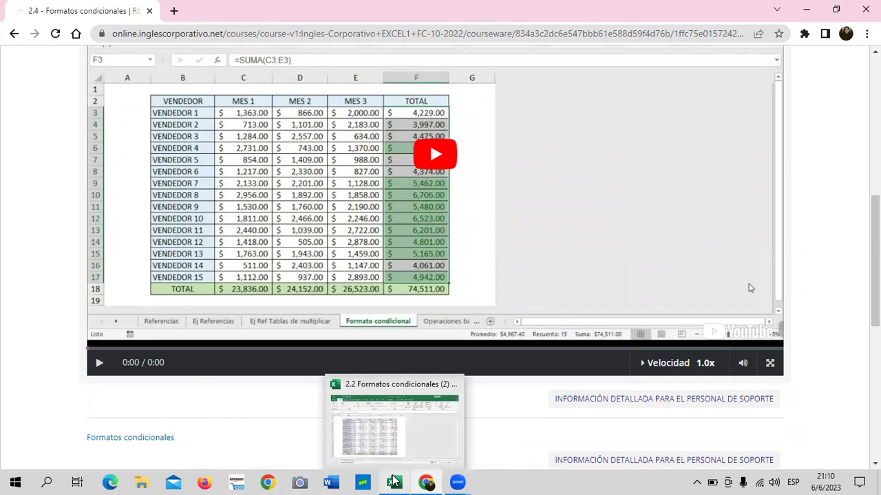
{"action": "left_click", "coordinate": [420, 443]}
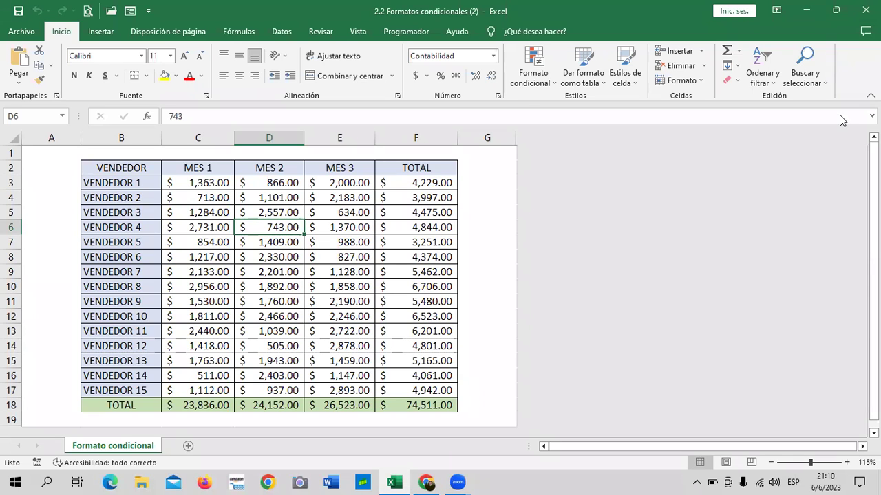
{"action": "left_click", "coordinate": [552, 83]}
{"action": "mouse_move", "coordinate": [637, 112]}
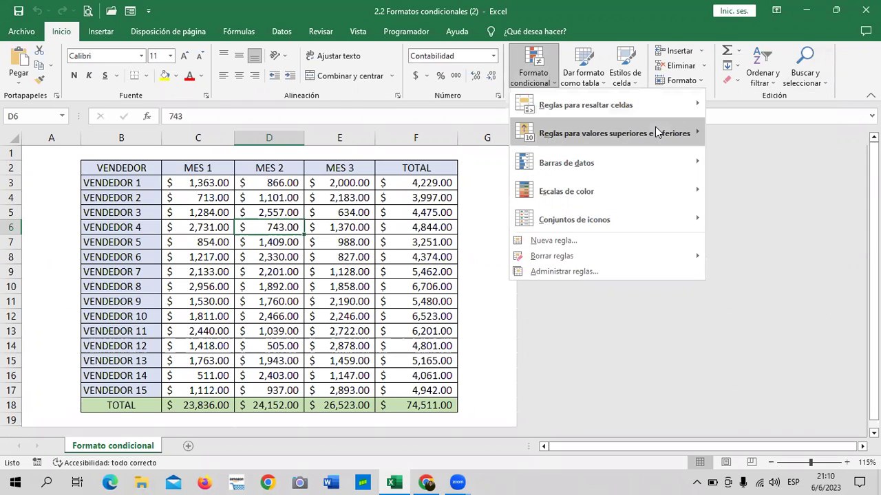
{"action": "mouse_move", "coordinate": [654, 127]}
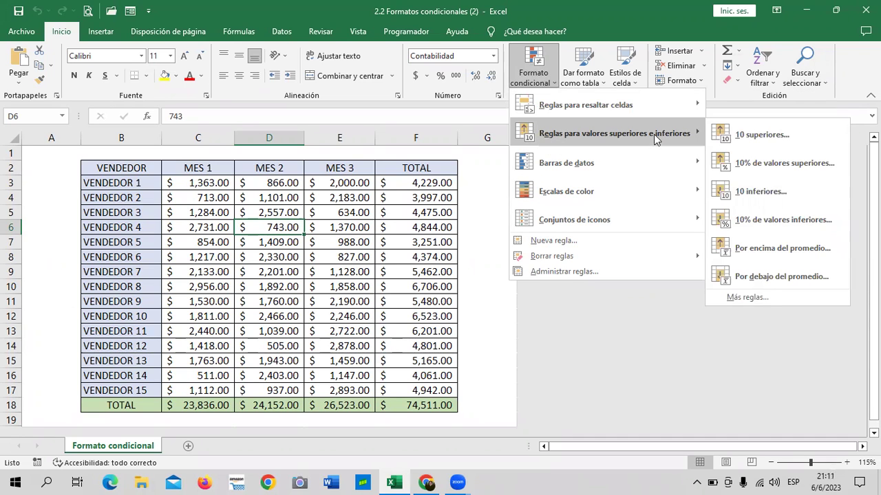
{"action": "mouse_move", "coordinate": [662, 154]}
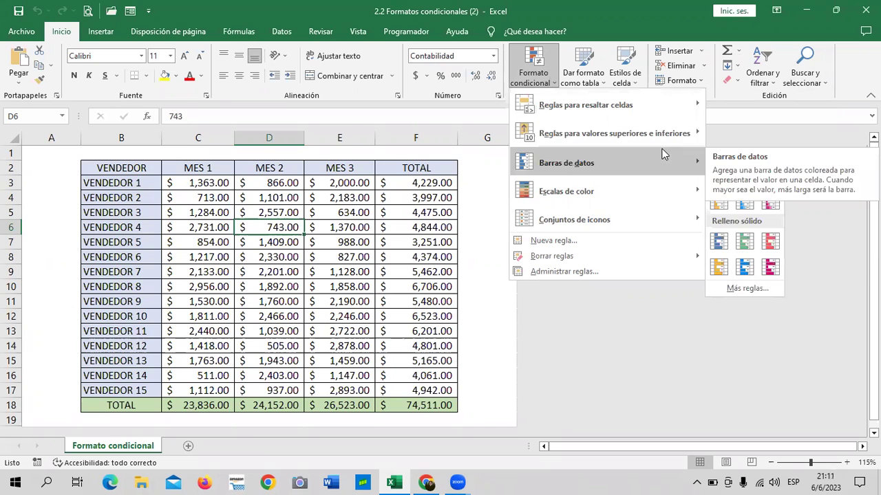
{"action": "mouse_move", "coordinate": [652, 194]}
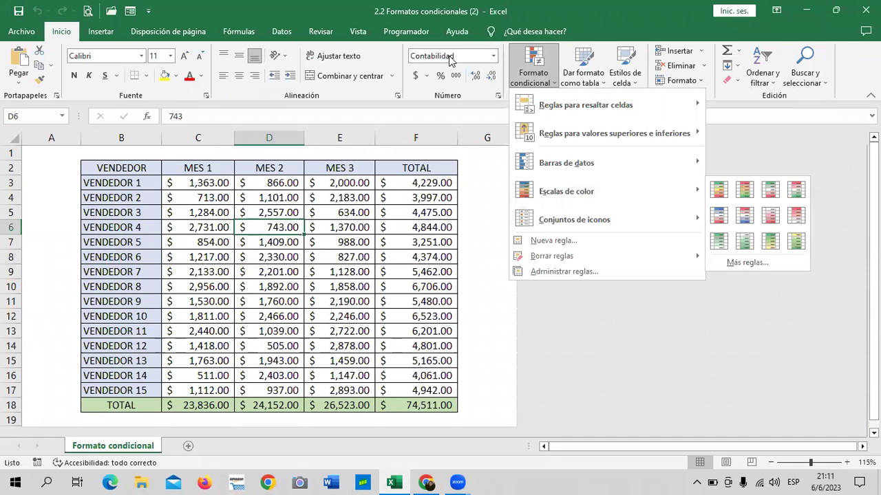
{"action": "left_click", "coordinate": [249, 241]}
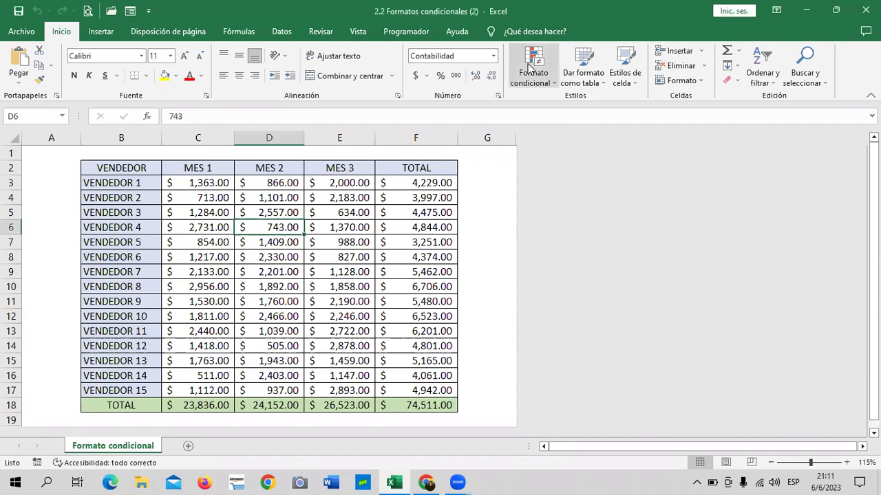
- Reopen the Formato condicional menu twice more and close it without applying a rule
{"action": "left_click", "coordinate": [549, 77]}
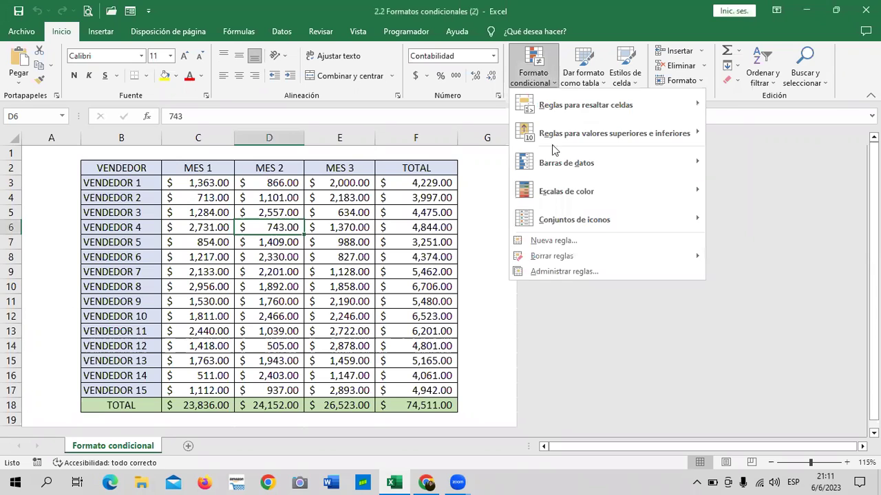
{"action": "left_click", "coordinate": [502, 285]}
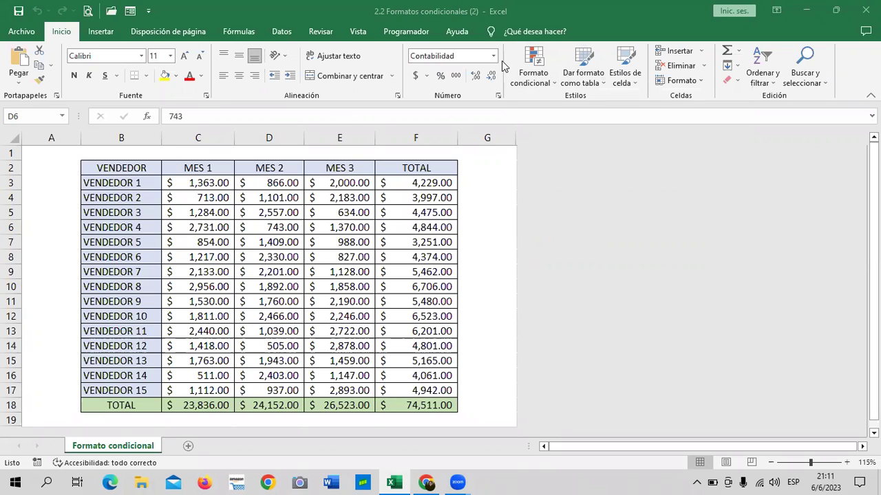
{"action": "left_click", "coordinate": [548, 83]}
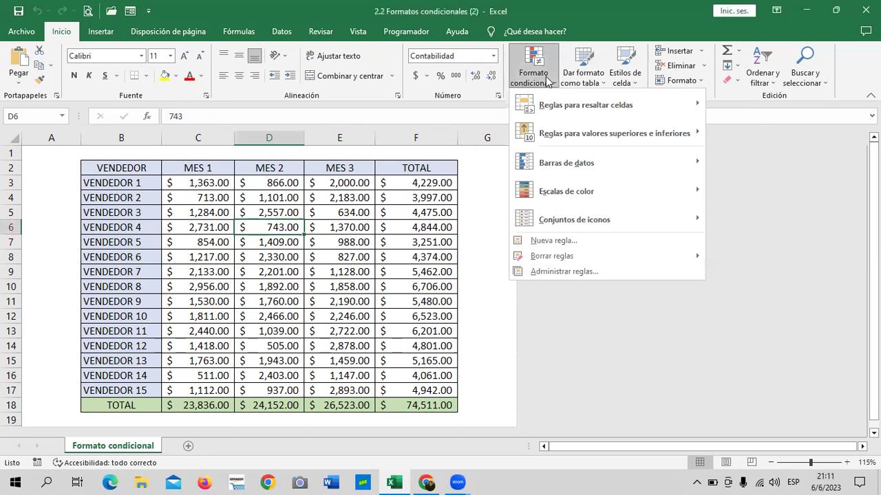
{"action": "mouse_move", "coordinate": [558, 110]}
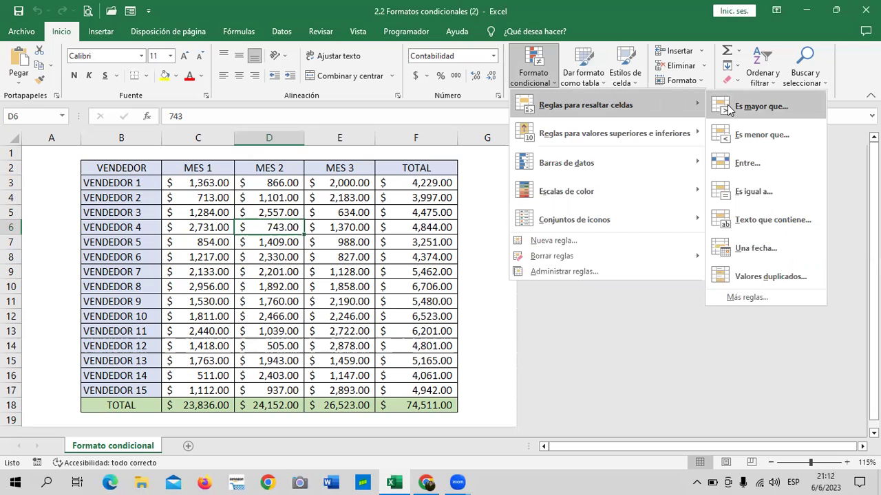
{"action": "left_click", "coordinate": [476, 168]}
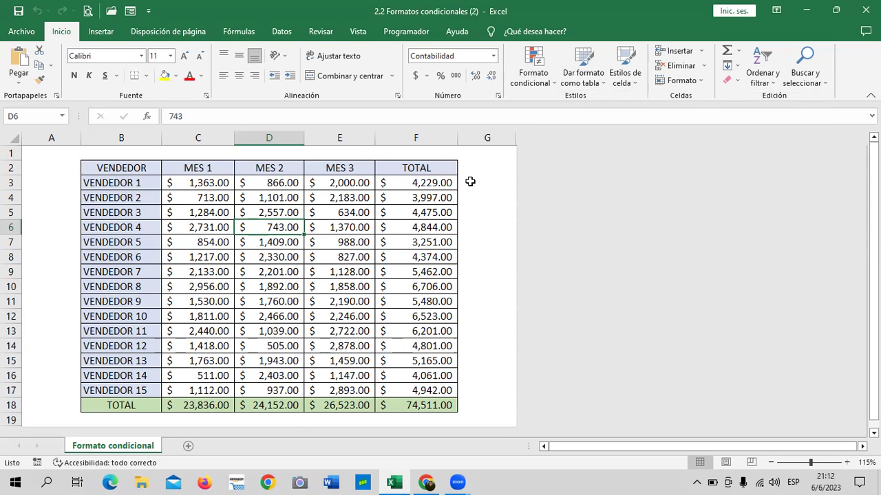
{"action": "left_click", "coordinate": [493, 171]}
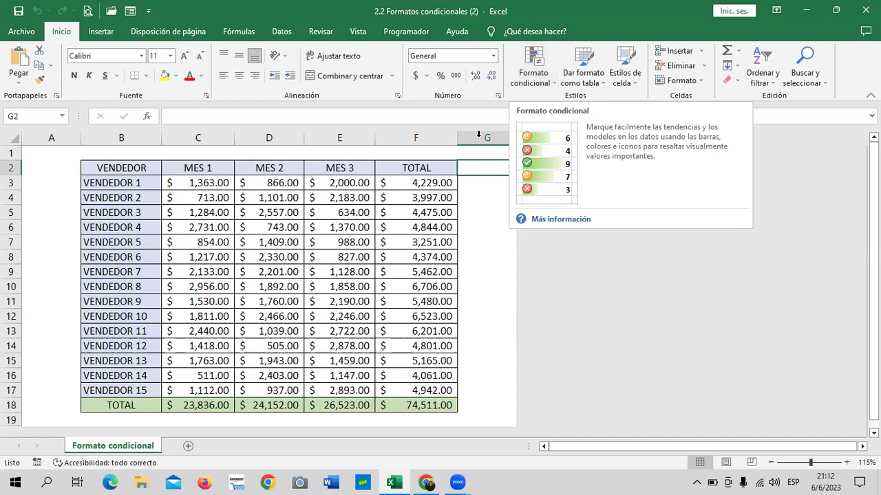
{"action": "left_click", "coordinate": [421, 188]}
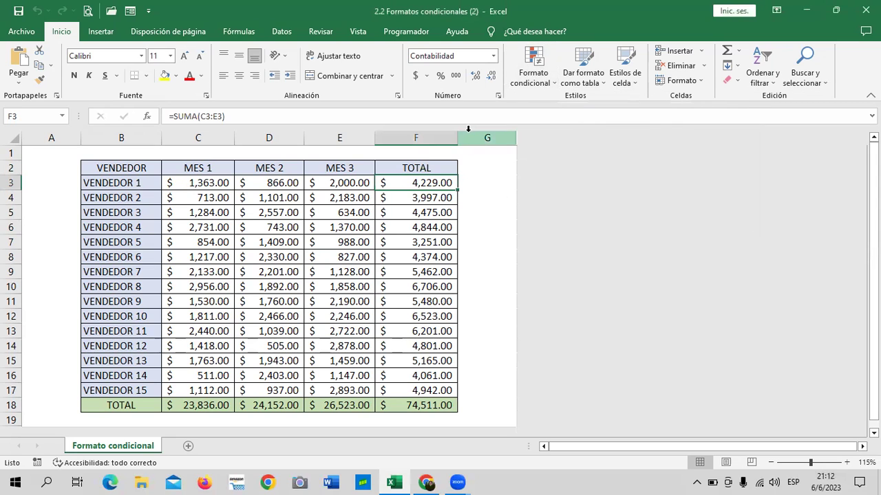
{"action": "left_click", "coordinate": [199, 180]}
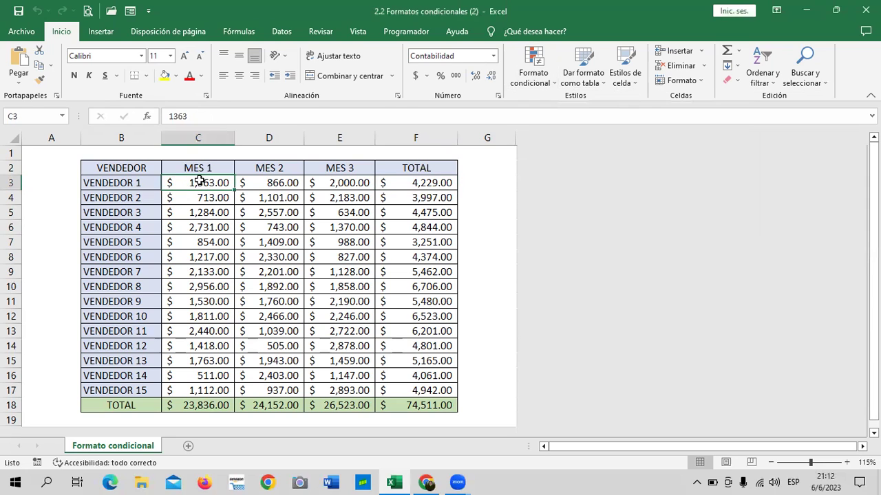
{"action": "left_click_drag", "start_coordinate": [193, 181], "coordinate": [210, 198]}
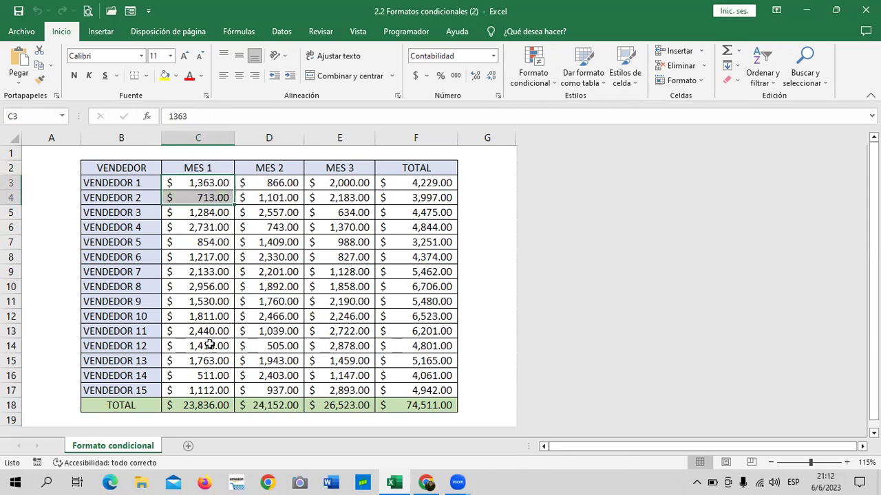
{"action": "left_click_drag", "start_coordinate": [209, 345], "coordinate": [207, 389]}
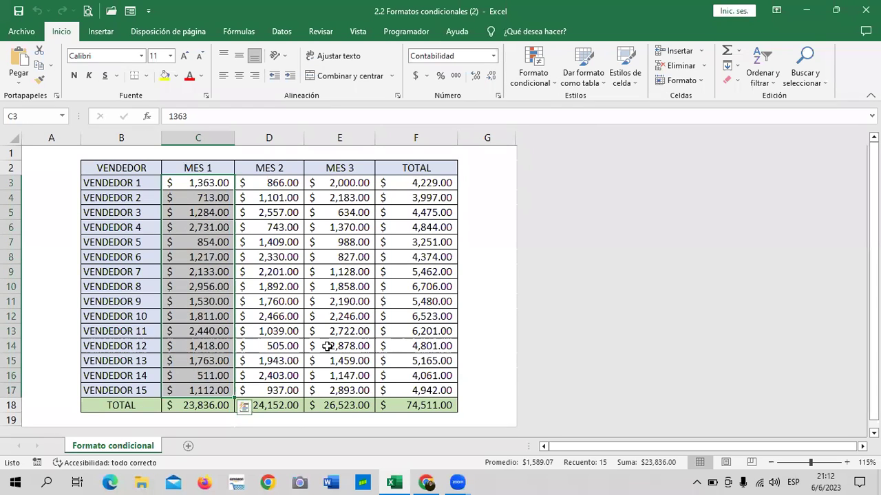
{"action": "left_click", "coordinate": [553, 84]}
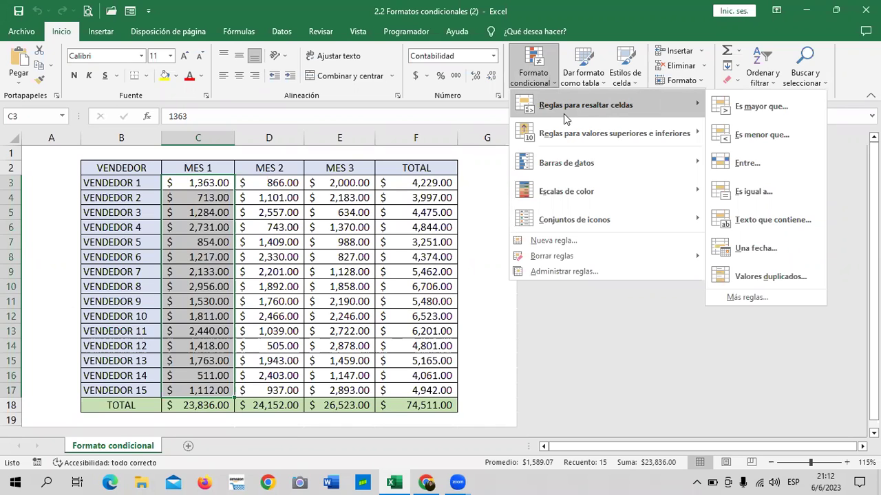
- Select the MES 1 sales values and bring up the Formato condicional menu
{"action": "left_click", "coordinate": [472, 163]}
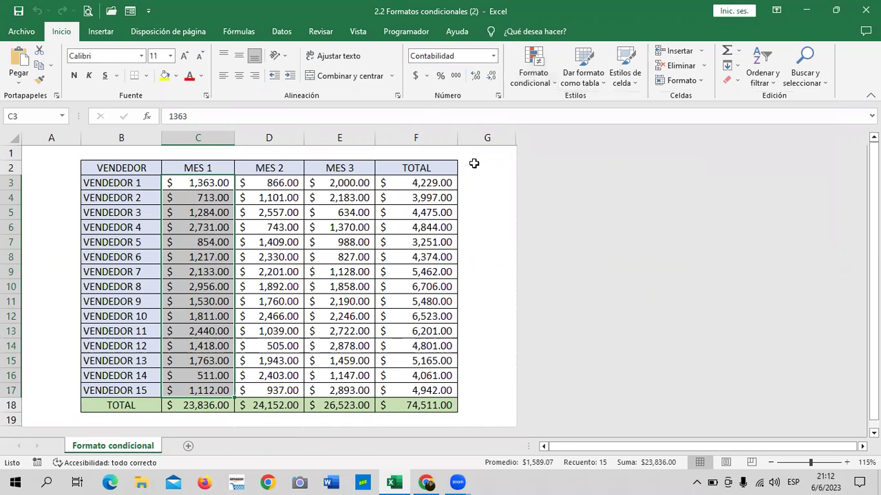
{"action": "left_click", "coordinate": [473, 165]}
{"action": "left_click_drag", "start_coordinate": [196, 182], "coordinate": [195, 386]}
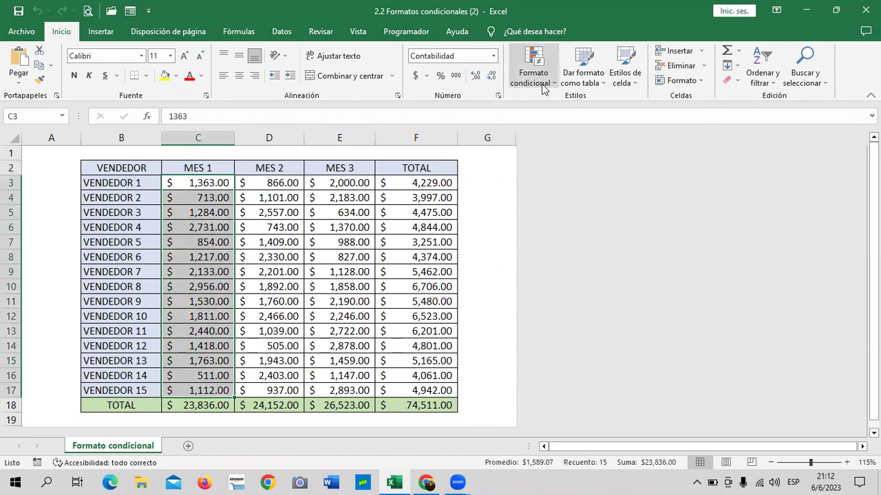
{"action": "left_click", "coordinate": [530, 64]}
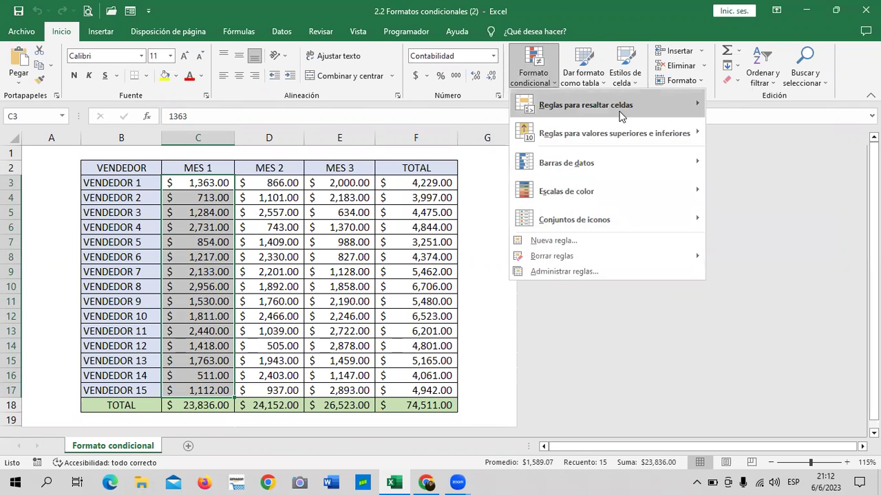
{"action": "mouse_move", "coordinate": [620, 112]}
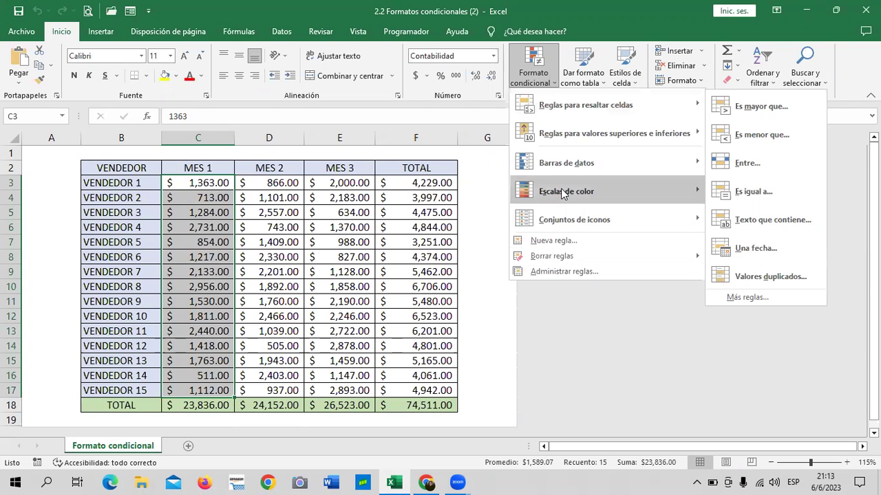
- Select all three months' sales, C3:E17, and open Formato condicional for them
{"action": "left_click", "coordinate": [481, 162]}
{"action": "left_click_drag", "start_coordinate": [198, 185], "coordinate": [342, 362]}
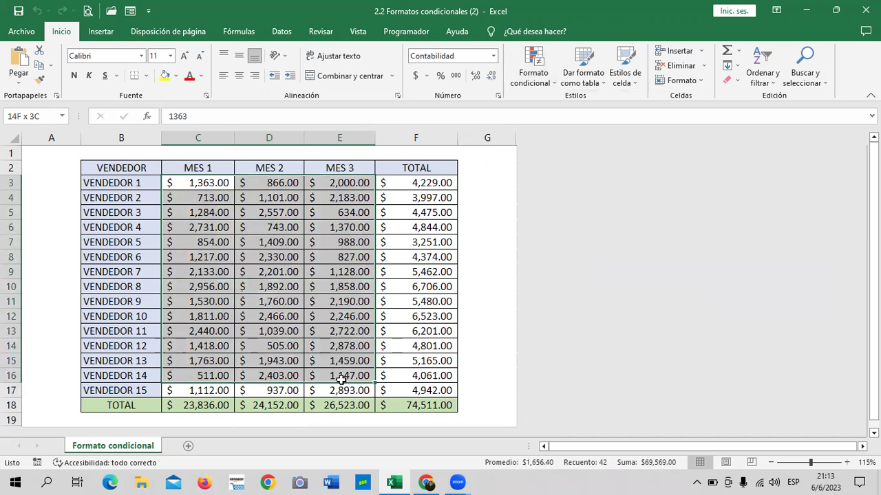
{"action": "left_click_drag", "start_coordinate": [343, 362], "coordinate": [341, 388]}
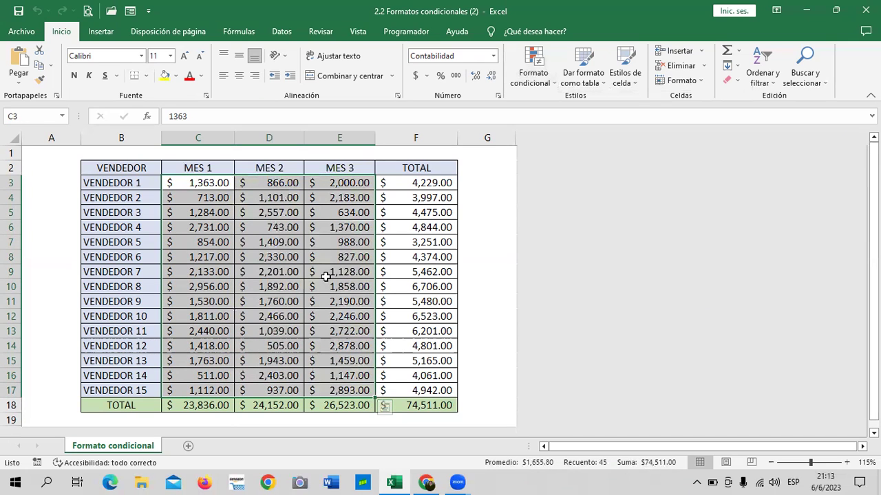
{"action": "left_click", "coordinate": [549, 81]}
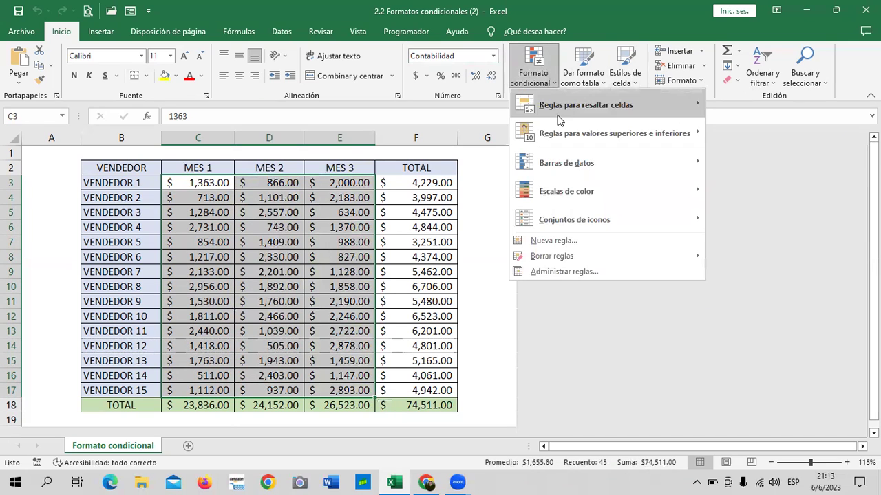
- Add a Valores duplicados rule marking Duplicados with Relleno verde con texto verde oscuro
{"action": "mouse_move", "coordinate": [583, 110]}
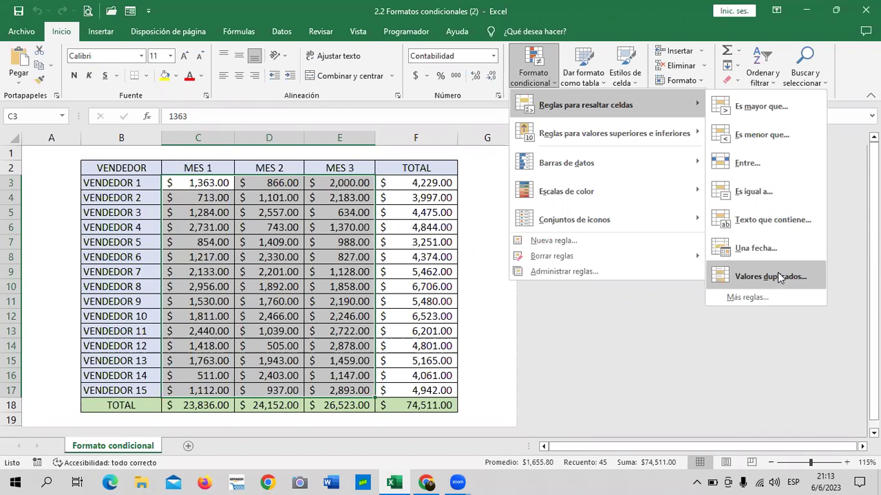
{"action": "left_click", "coordinate": [779, 277]}
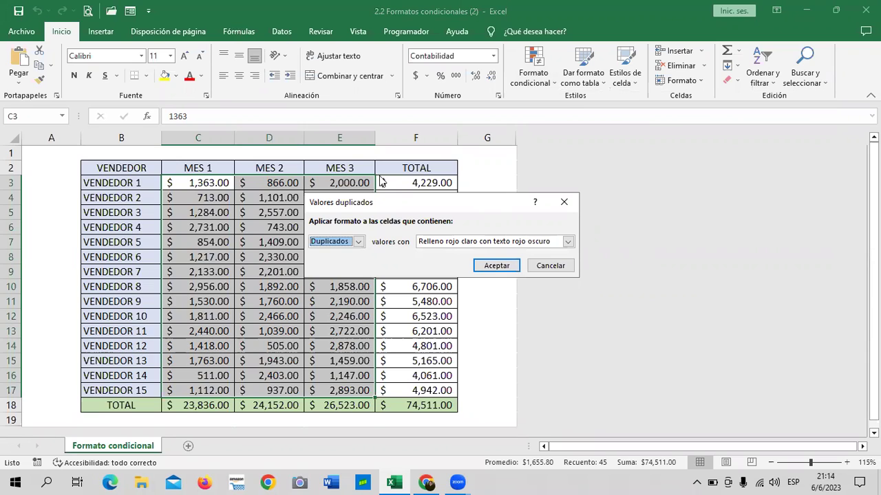
{"action": "left_click", "coordinate": [358, 242]}
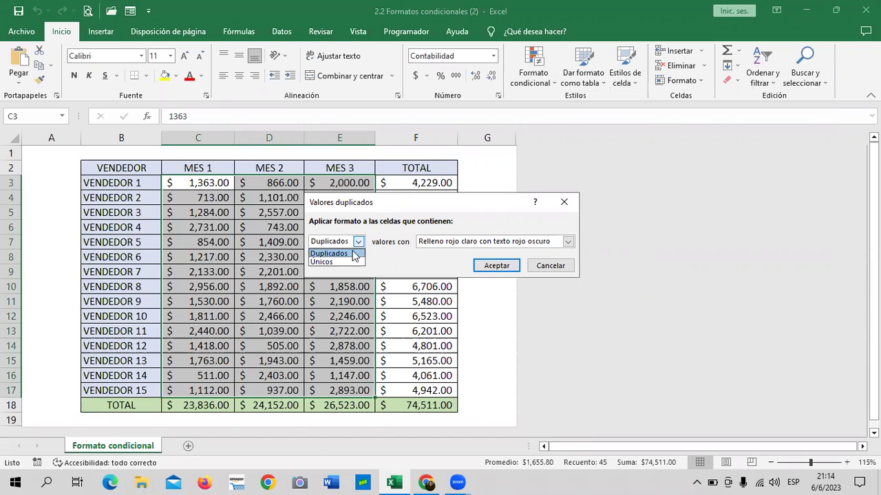
{"action": "left_click", "coordinate": [352, 254]}
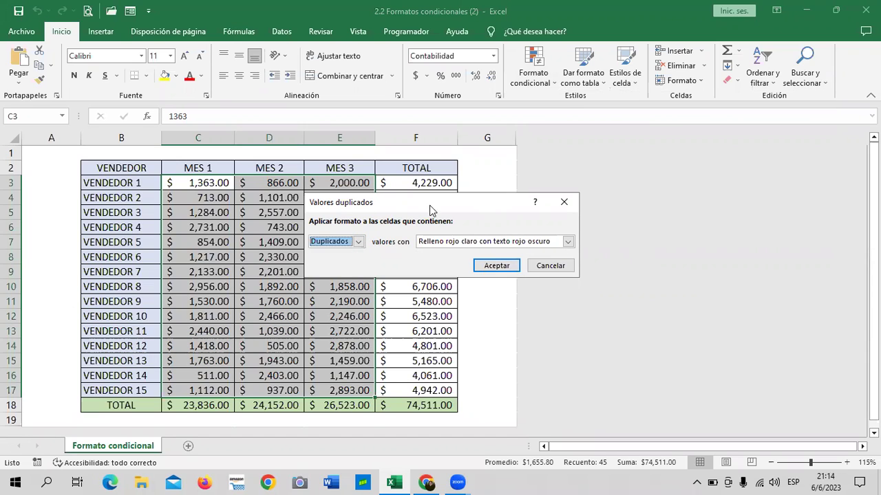
{"action": "left_click", "coordinate": [568, 242]}
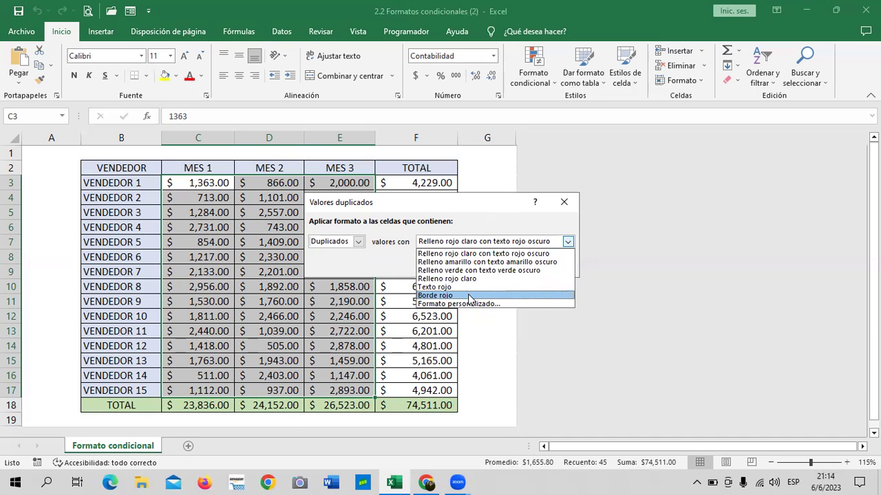
{"action": "left_click", "coordinate": [496, 270]}
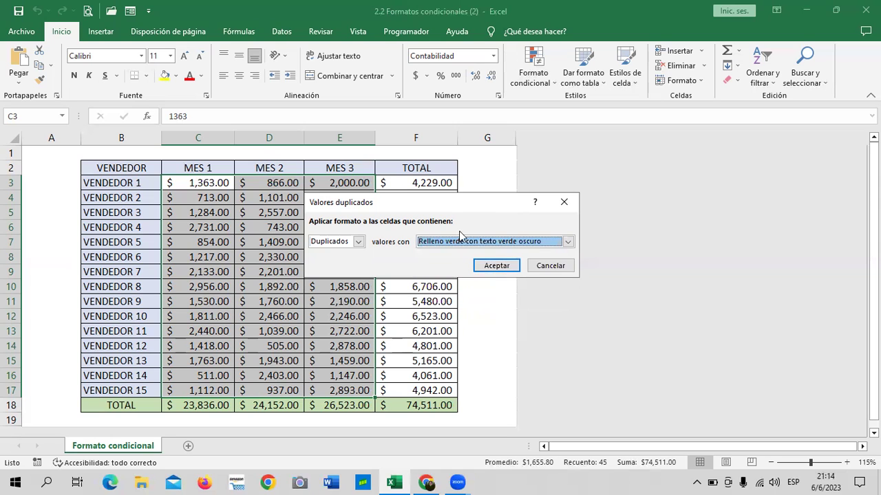
{"action": "left_click", "coordinate": [495, 266]}
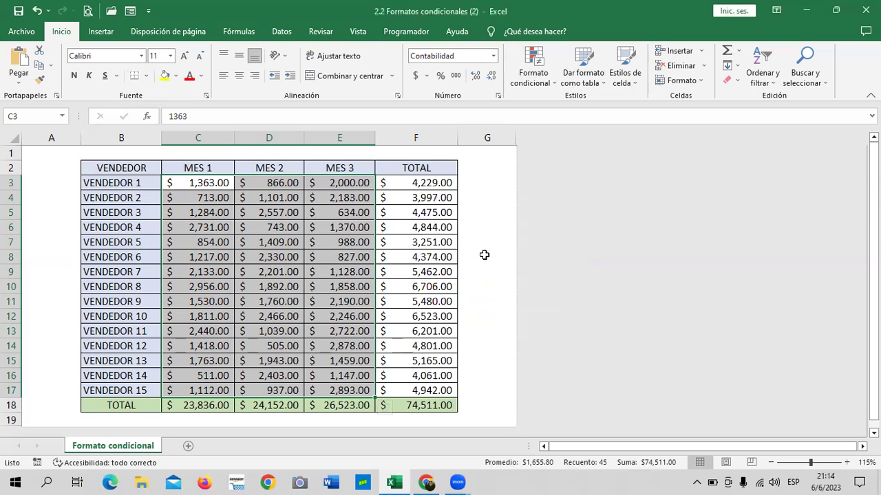
{"action": "left_click", "coordinate": [492, 184]}
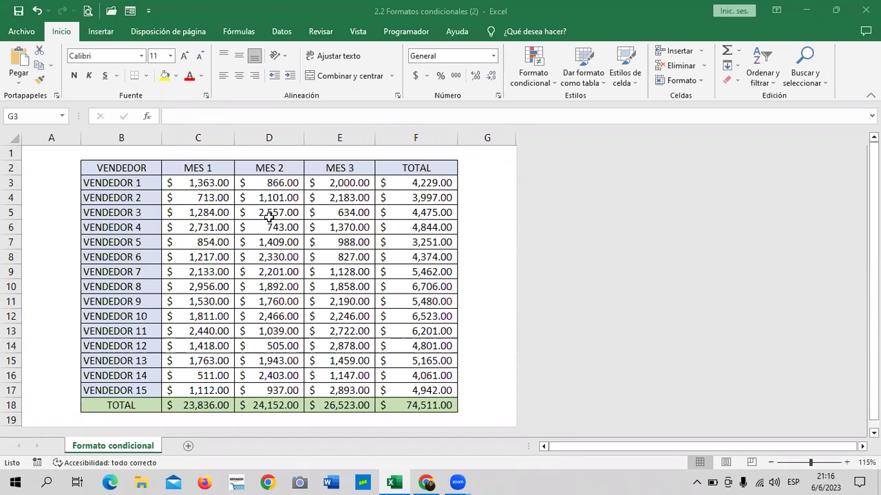
- Change VENDEDOR 1's MES 2 sale in D3 from 866 to 511
{"action": "left_click_drag", "start_coordinate": [202, 183], "coordinate": [335, 389]}
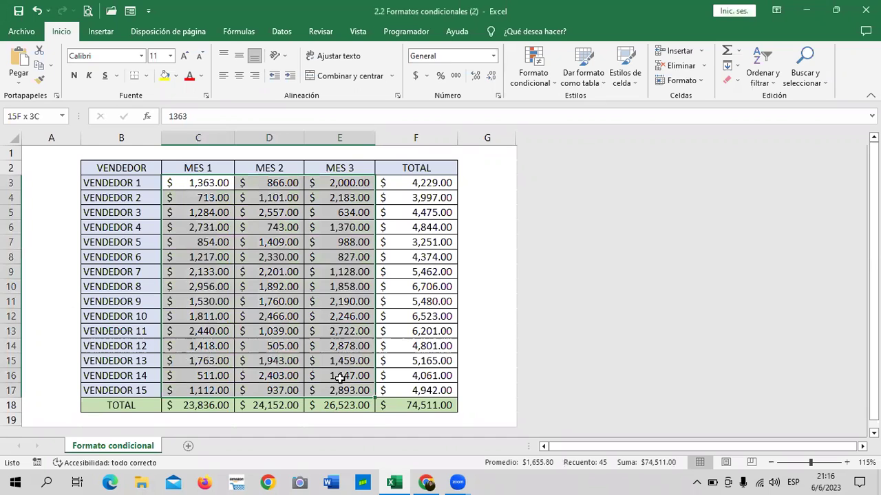
{"action": "left_click", "coordinate": [332, 270]}
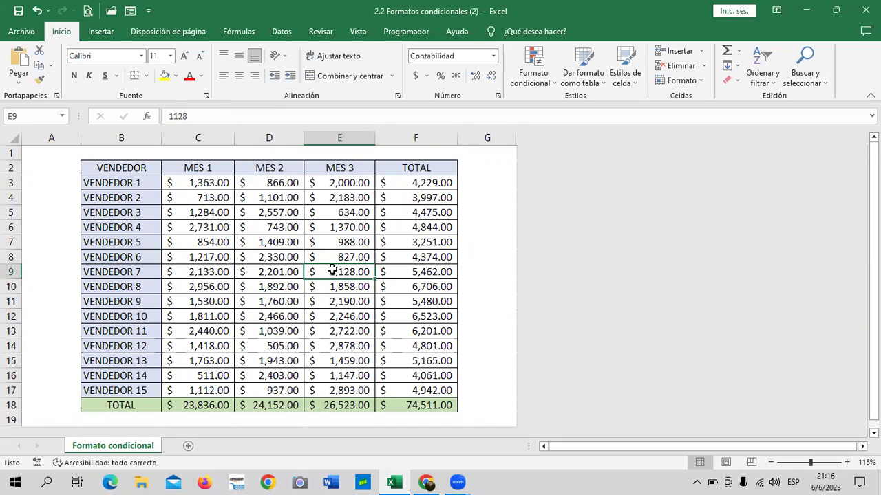
{"action": "left_click", "coordinate": [173, 376]}
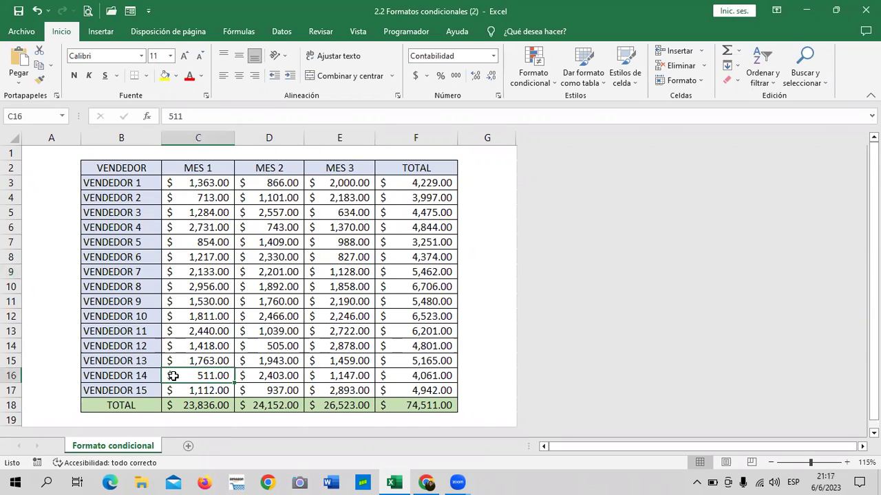
{"action": "left_click", "coordinate": [280, 184]}
{"action": "key", "text": "Delete"}
{"action": "type", "text": "5"}
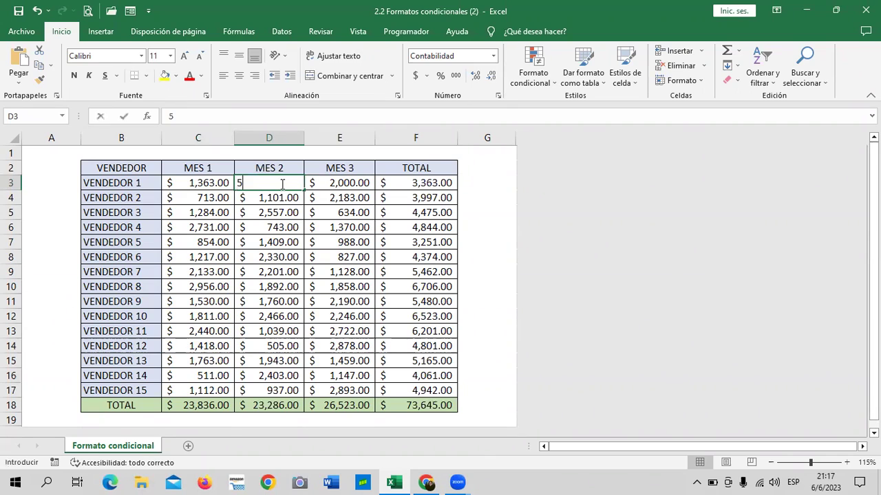
{"action": "type", "text": "11"}
{"action": "key", "text": "Return"}
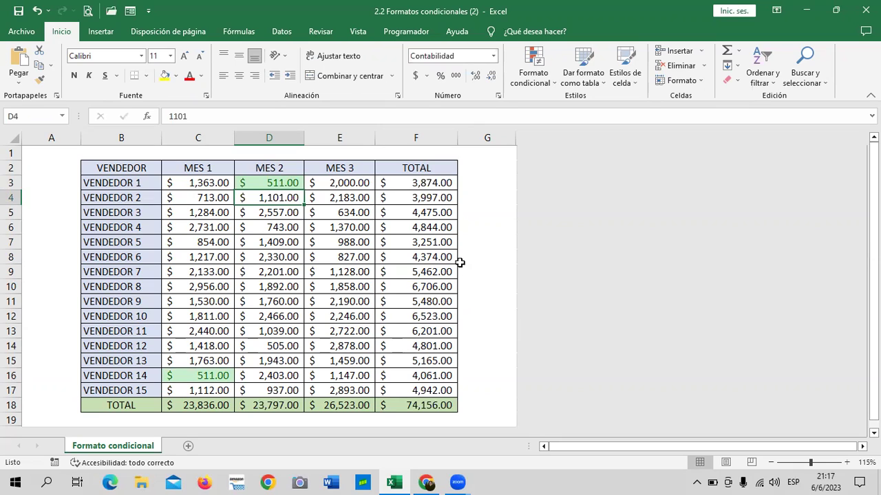
- Compare the matching 511 values in C16 and D3, now highlighted green
{"action": "left_click", "coordinate": [173, 375]}
{"action": "left_click", "coordinate": [284, 183]}
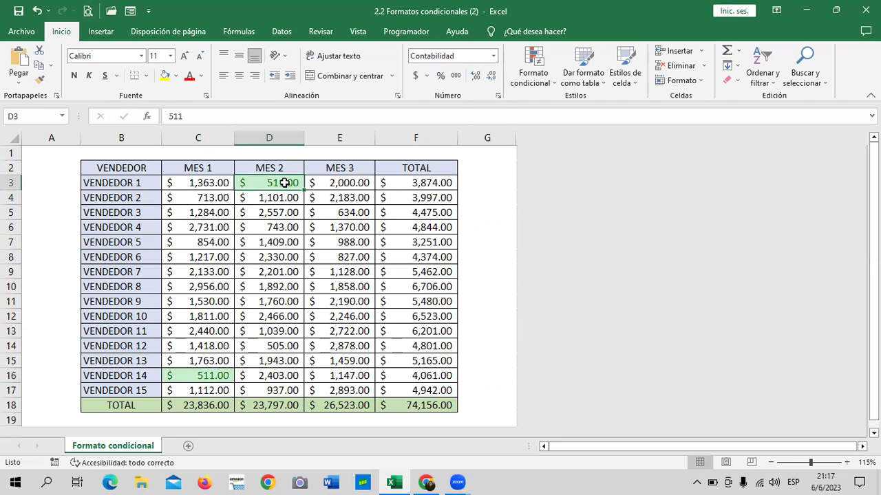
{"action": "left_click", "coordinate": [197, 376]}
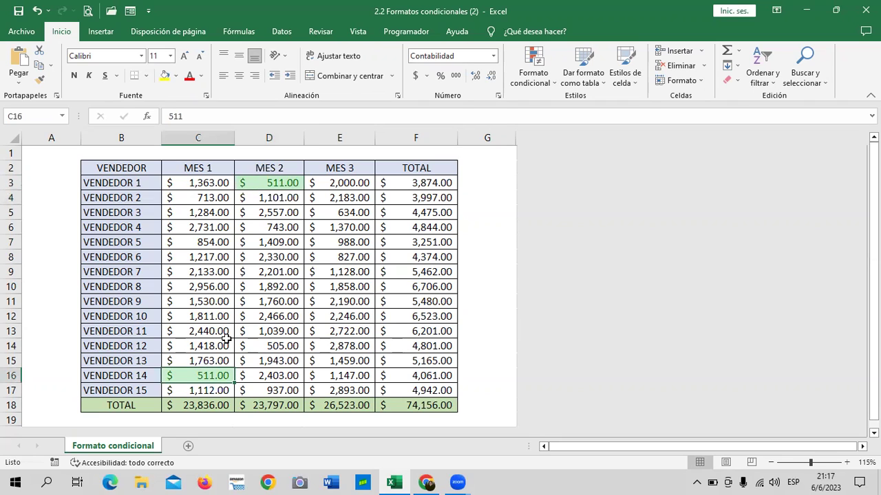
{"action": "left_click", "coordinate": [284, 184]}
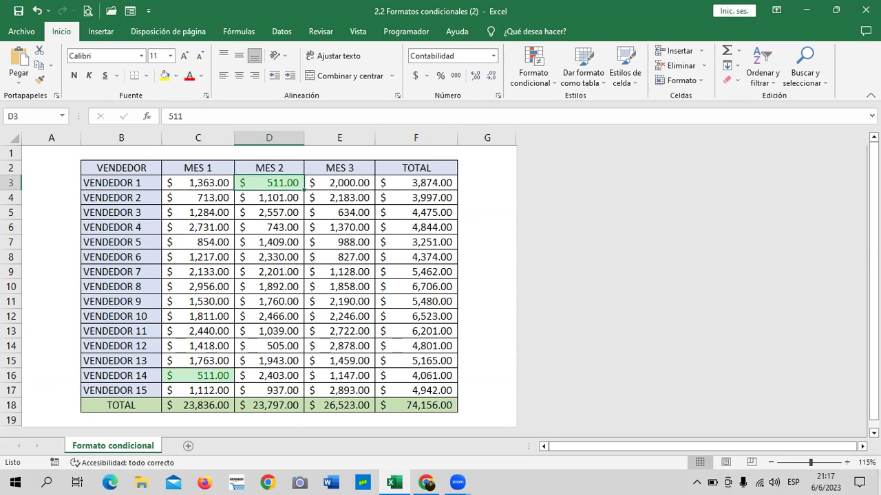
- Replace VENDEDOR 5's MES 3 value 988 in cell E7 with 937
{"action": "mouse_move", "coordinate": [206, 184]}
{"action": "left_mouse_down"}
{"action": "mouse_move", "coordinate": [355, 346]}
{"action": "mouse_move", "coordinate": [362, 385]}
{"action": "left_mouse_up"}
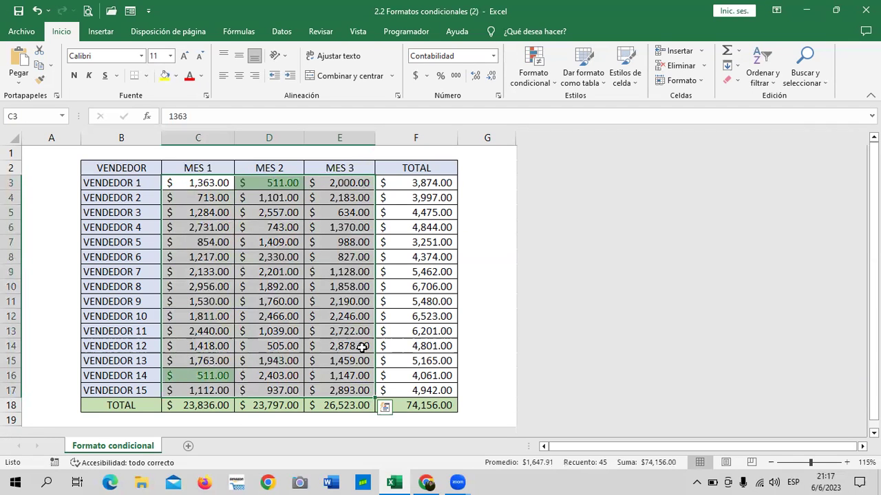
{"action": "left_click", "coordinate": [321, 332]}
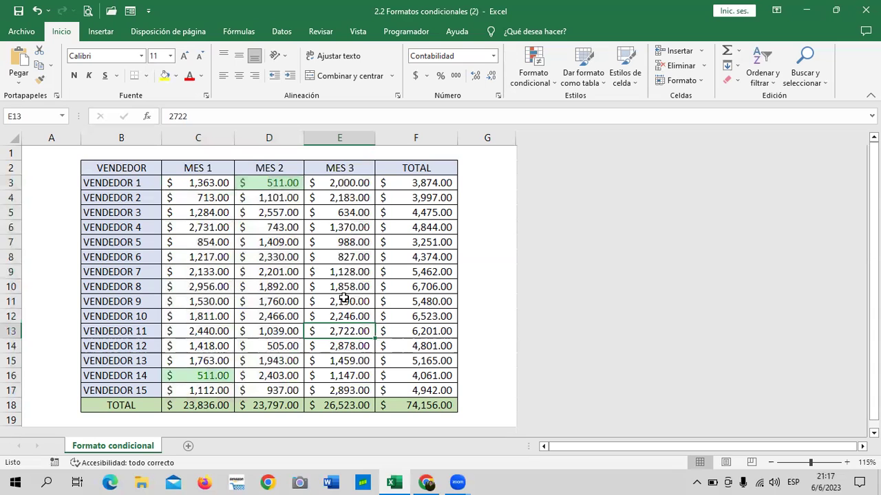
{"action": "left_click", "coordinate": [263, 387]}
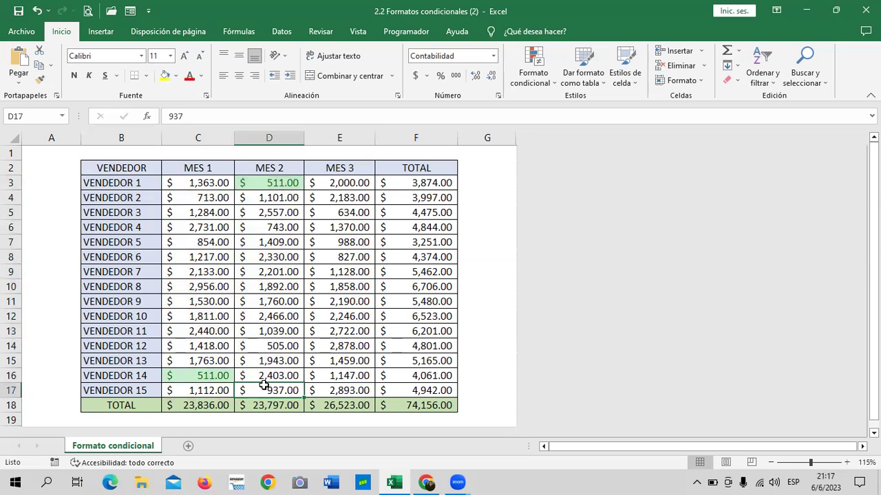
{"action": "left_click", "coordinate": [320, 242]}
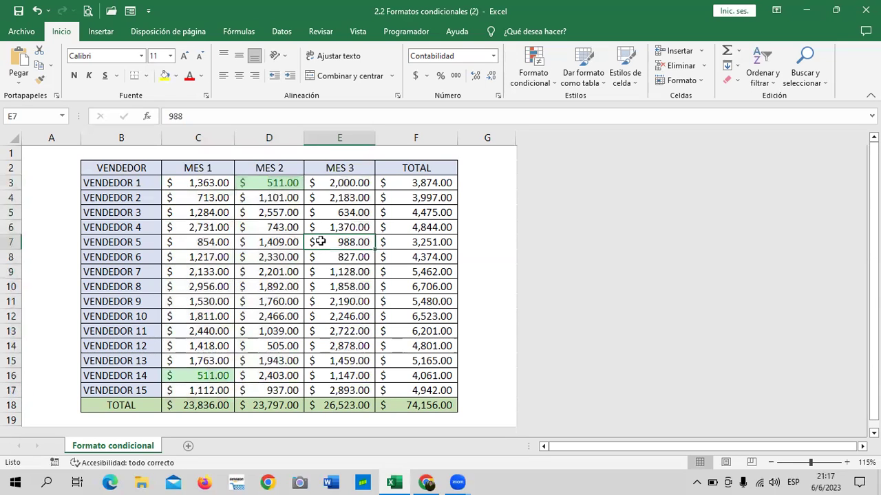
{"action": "key", "text": "Delete"}
{"action": "type", "text": "937"}
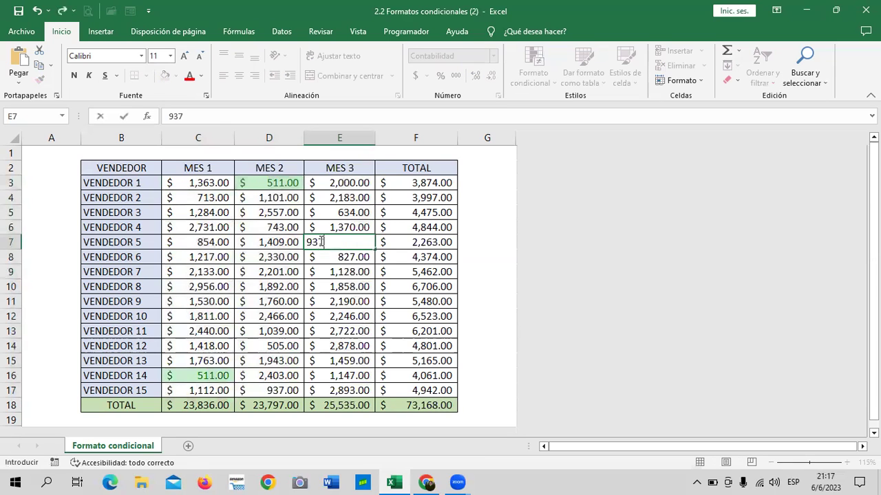
{"action": "key", "text": "Return"}
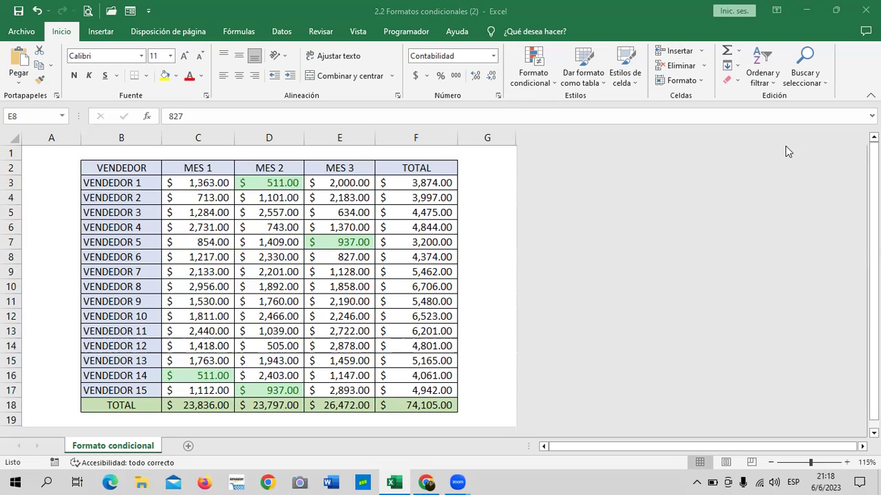
- Check the green duplicate pairs: 511 in D3 and C16, 937 in E7 and D17
{"action": "left_click", "coordinate": [327, 246]}
{"action": "left_click", "coordinate": [264, 390]}
{"action": "left_click", "coordinate": [213, 378]}
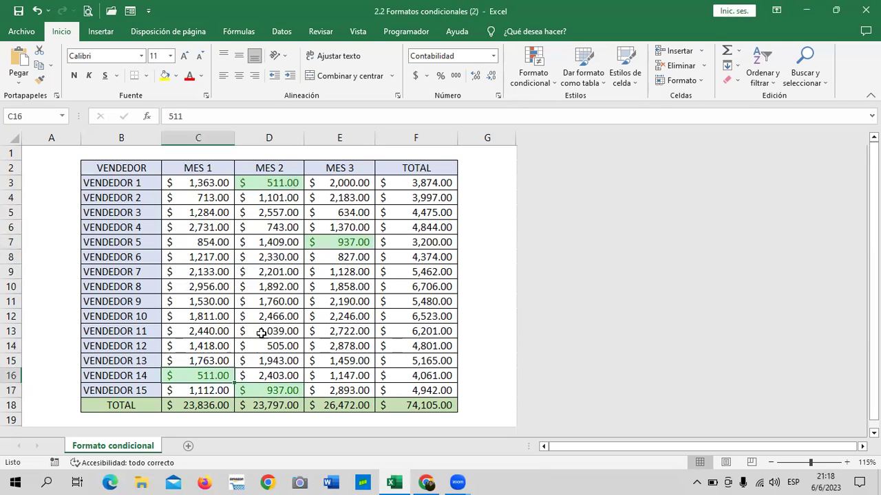
{"action": "left_click", "coordinate": [340, 243]}
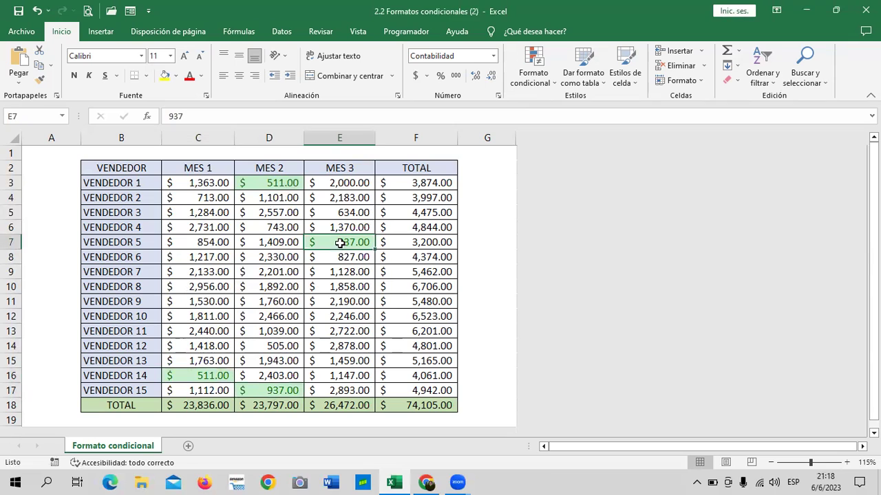
{"action": "left_click", "coordinate": [296, 185]}
{"action": "left_click", "coordinate": [191, 377]}
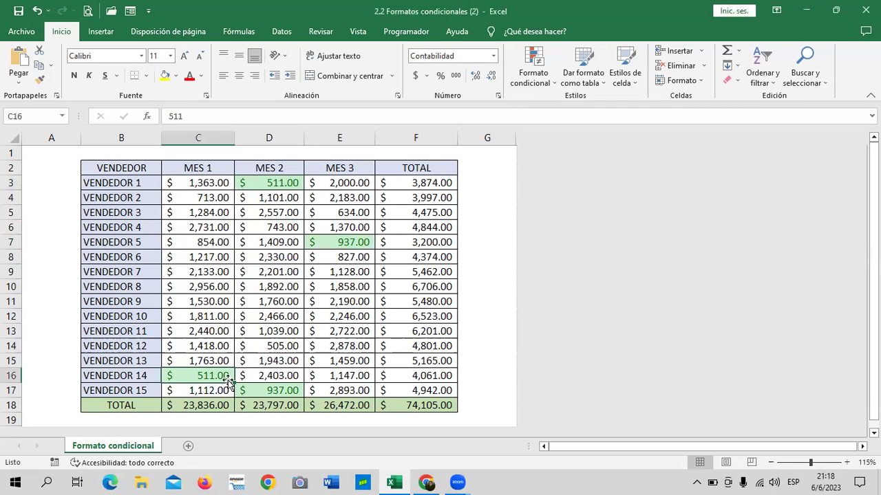
{"action": "left_click", "coordinate": [269, 391]}
{"action": "left_click", "coordinate": [329, 241]}
{"action": "left_click", "coordinate": [293, 186]}
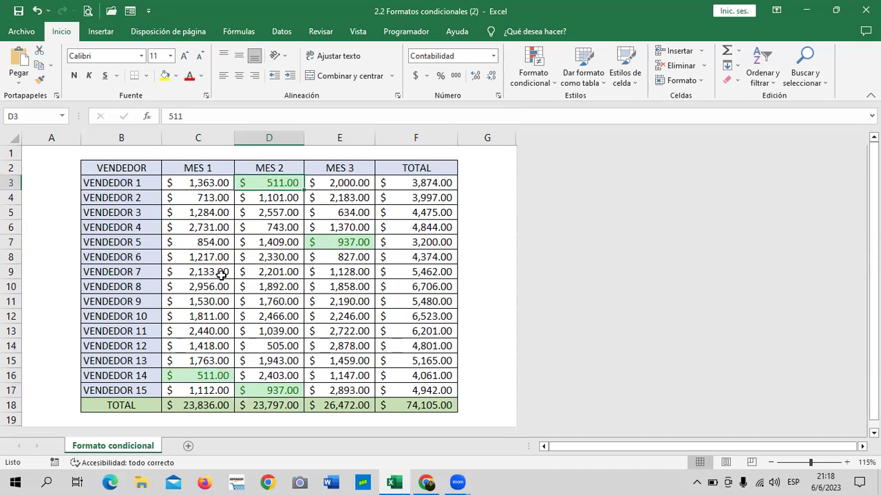
{"action": "left_click", "coordinate": [186, 377]}
{"action": "left_click", "coordinate": [274, 389]}
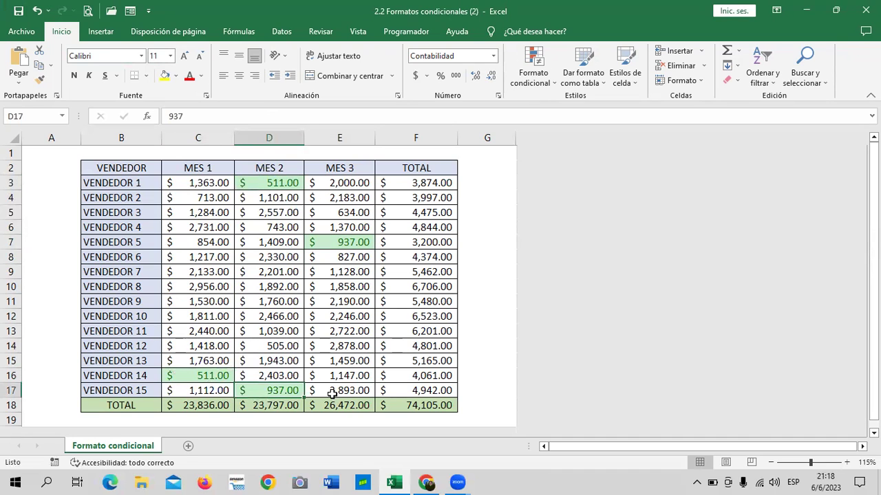
- Look through Formato condicional unused, then select the TOTAL values F3:F17
{"action": "left_click", "coordinate": [546, 81]}
{"action": "mouse_move", "coordinate": [581, 103]}
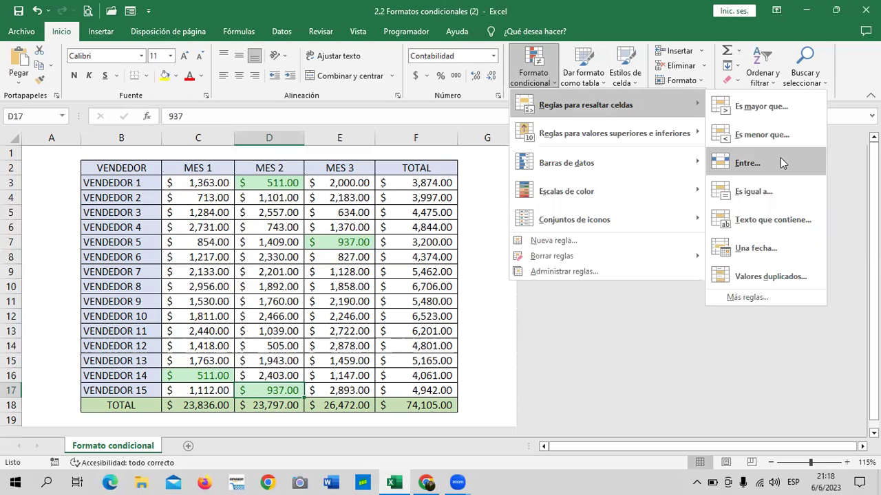
{"action": "left_click", "coordinate": [486, 346]}
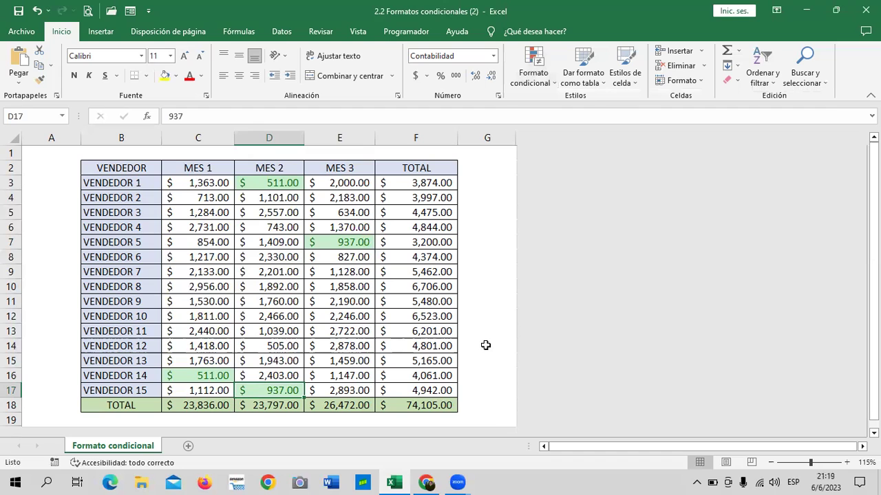
{"action": "left_click_drag", "start_coordinate": [435, 183], "coordinate": [427, 390]}
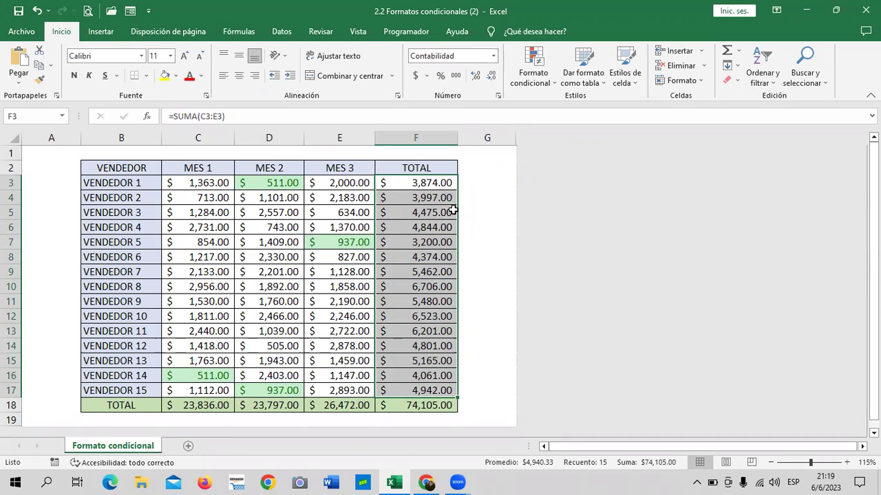
- Start an Entre highlight rule for the TOTALs, after cancelling an Es igual a rule
{"action": "left_click", "coordinate": [549, 81]}
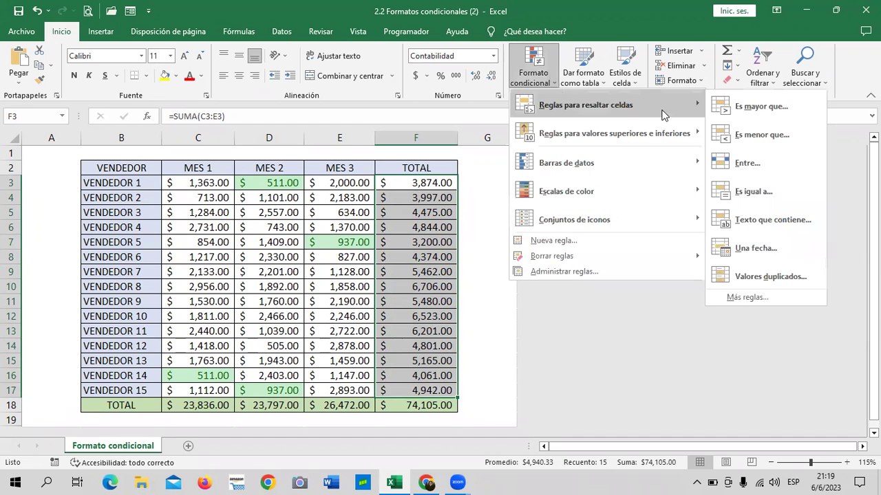
{"action": "left_click", "coordinate": [787, 194]}
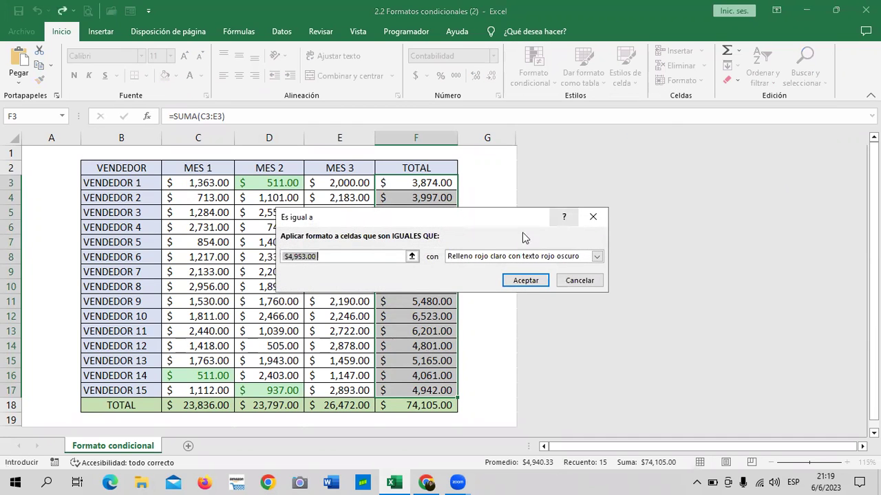
{"action": "left_click_drag", "start_coordinate": [469, 219], "coordinate": [500, 217]}
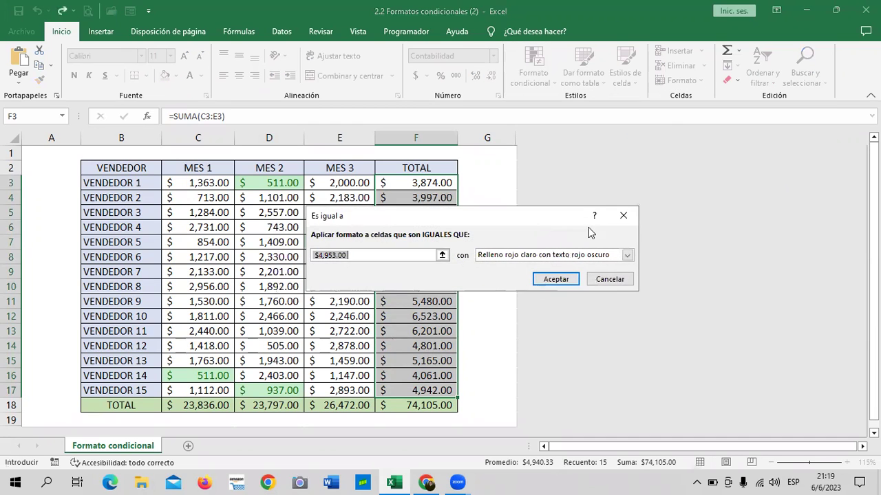
{"action": "left_click", "coordinate": [623, 215]}
{"action": "left_click", "coordinate": [544, 80]}
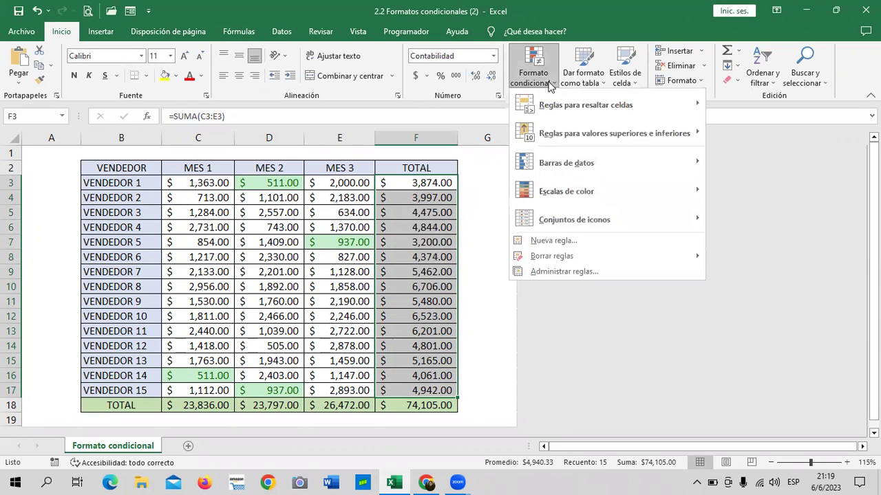
{"action": "mouse_move", "coordinate": [613, 110]}
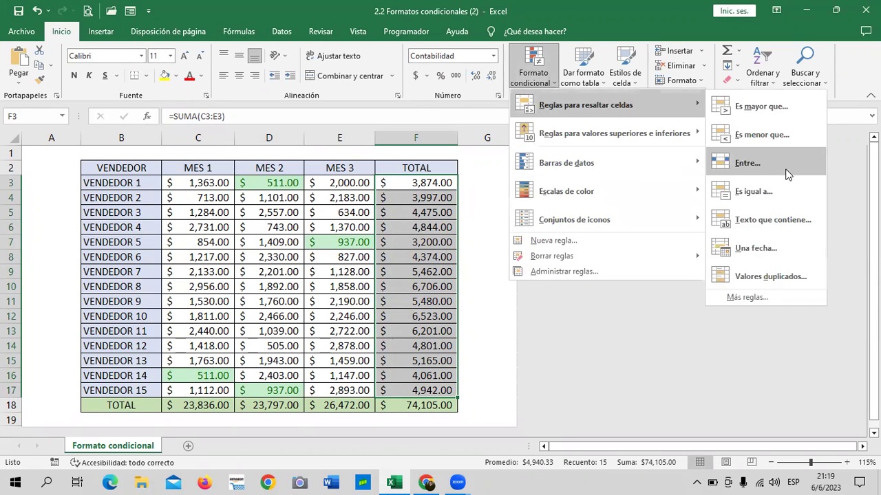
{"action": "left_click", "coordinate": [784, 170]}
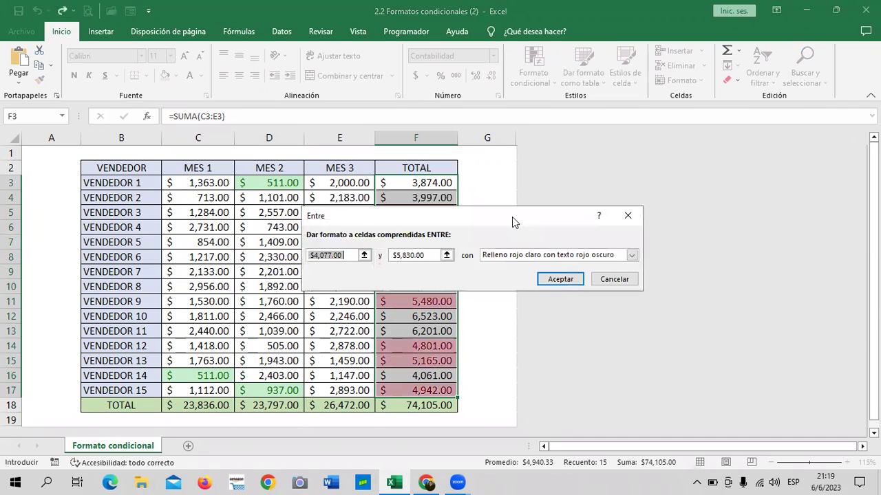
{"action": "left_click_drag", "start_coordinate": [512, 216], "coordinate": [715, 185]}
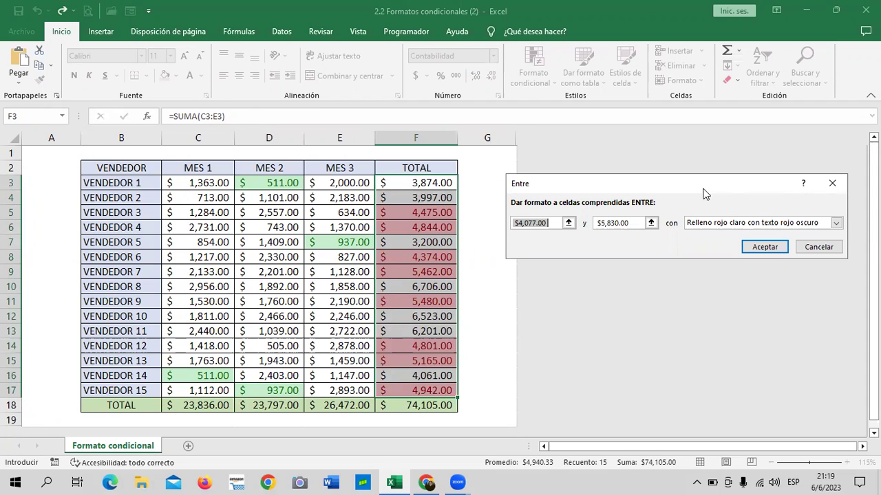
- Set the rule's bounds to 5000 and 6000 and choose Formato personalizado
{"action": "left_click", "coordinate": [556, 222]}
{"action": "key", "text": "BackSpace"}
{"action": "key", "text": "BackSpace"}
{"action": "key", "text": "BackSpace"}
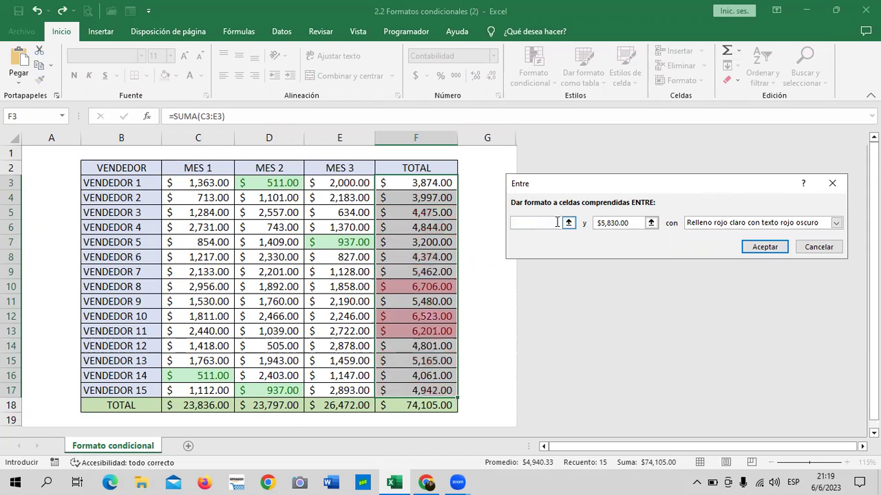
{"action": "type", "text": "5"}
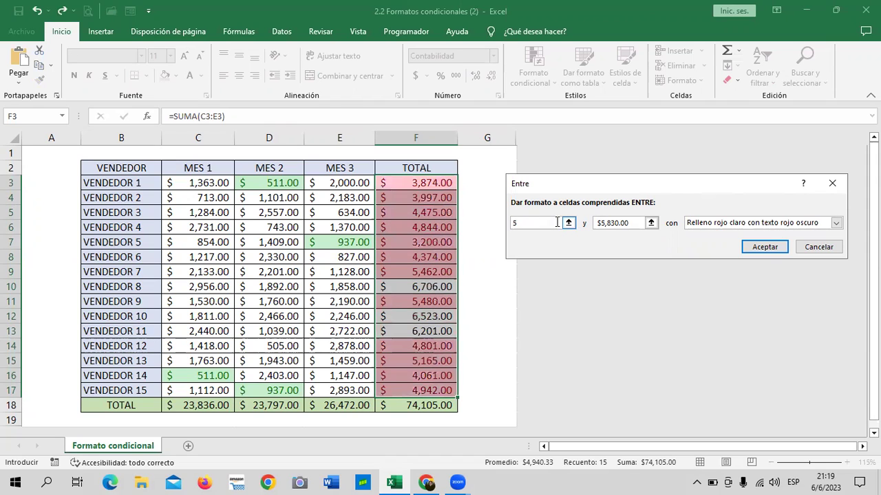
{"action": "type", "text": "000"}
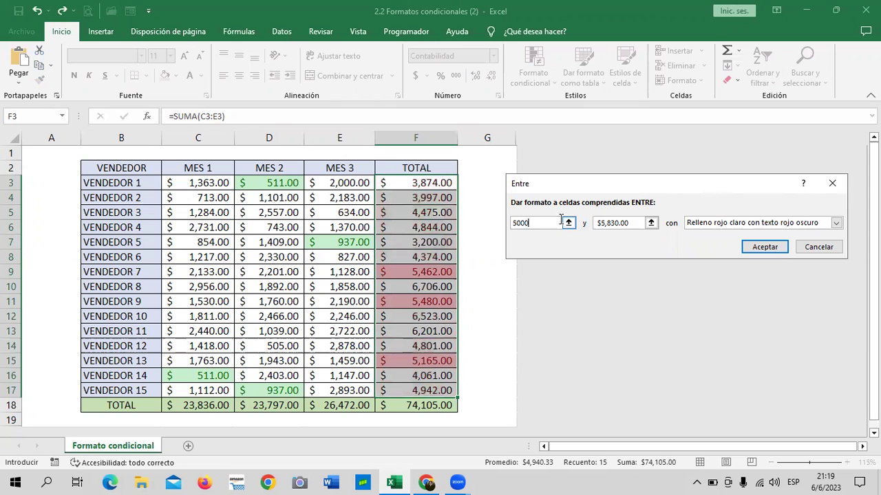
{"action": "left_click", "coordinate": [638, 223]}
{"action": "key", "text": "BackSpace"}
{"action": "key", "text": "BackSpace"}
{"action": "key", "text": "BackSpace"}
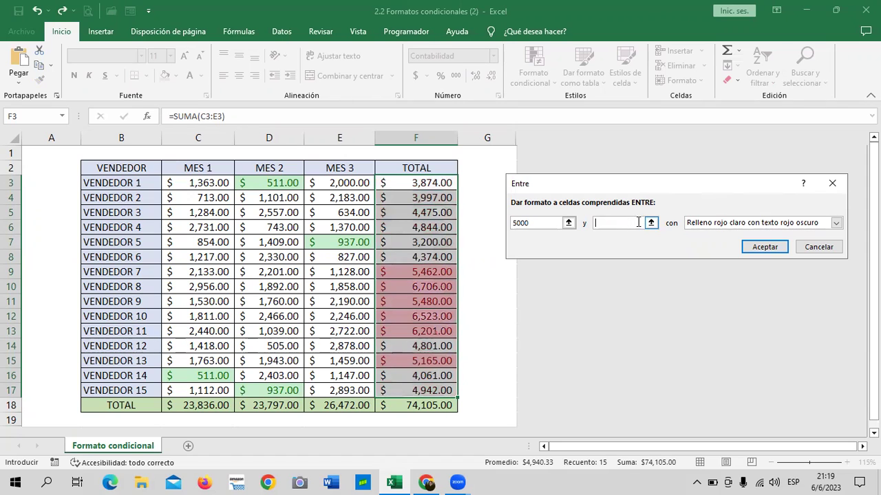
{"action": "type", "text": "600"}
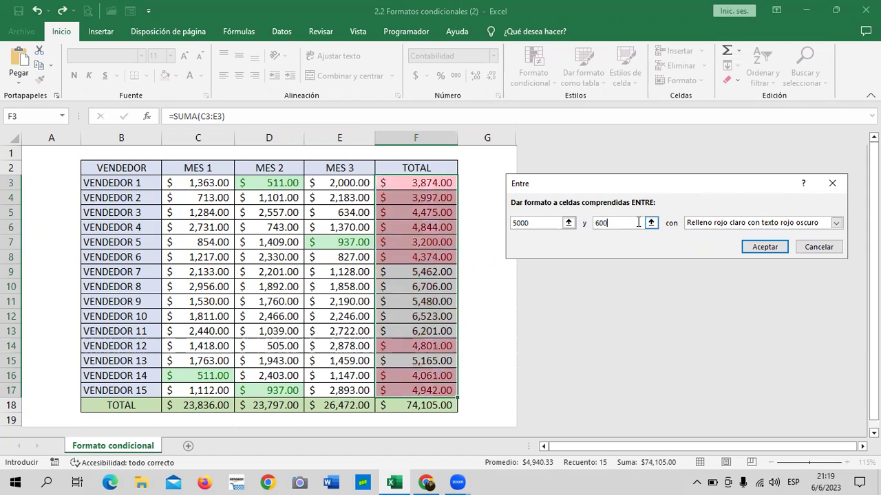
{"action": "type", "text": "0"}
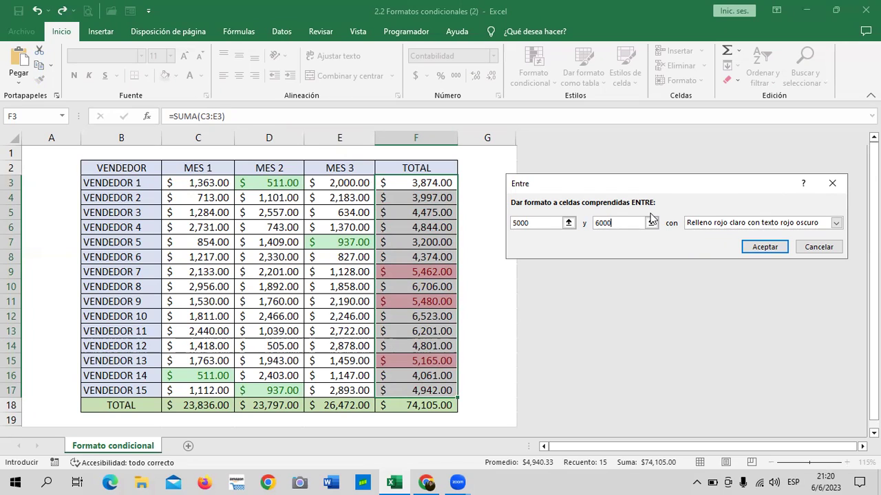
{"action": "left_click", "coordinate": [835, 222]}
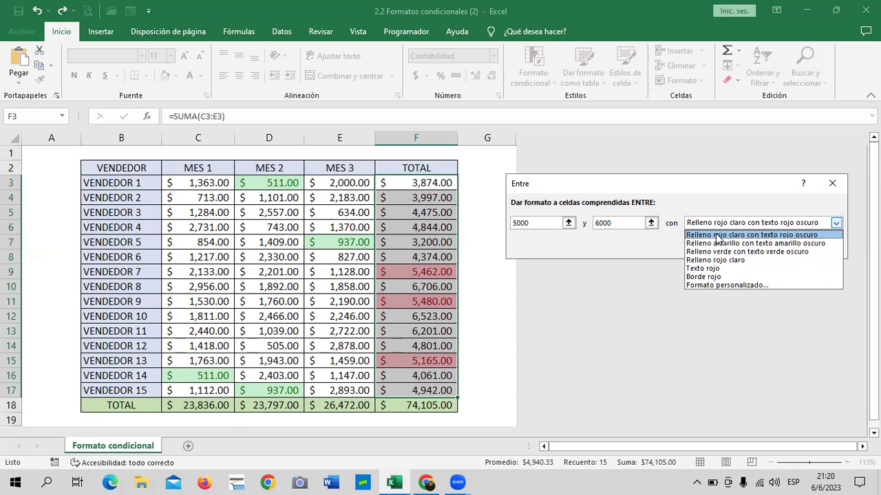
{"action": "left_click", "coordinate": [698, 285]}
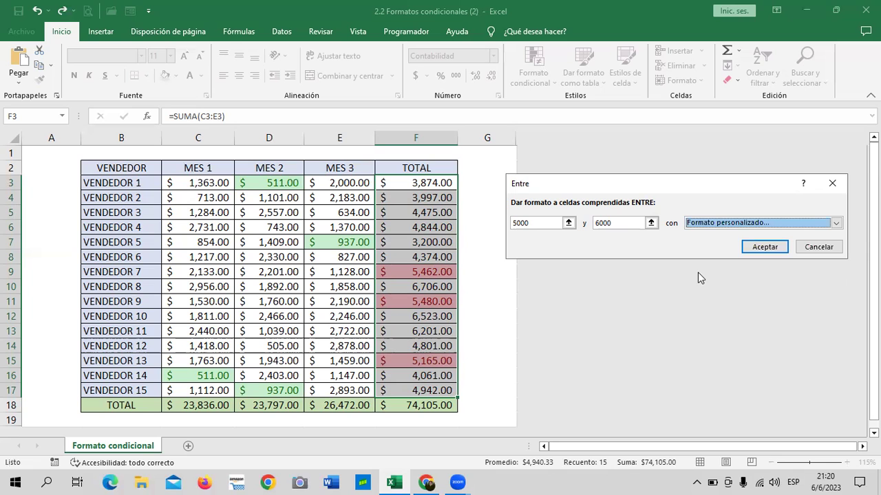
- Make the custom format's text bold italic and blue
{"action": "left_click_drag", "start_coordinate": [485, 71], "coordinate": [316, 67]}
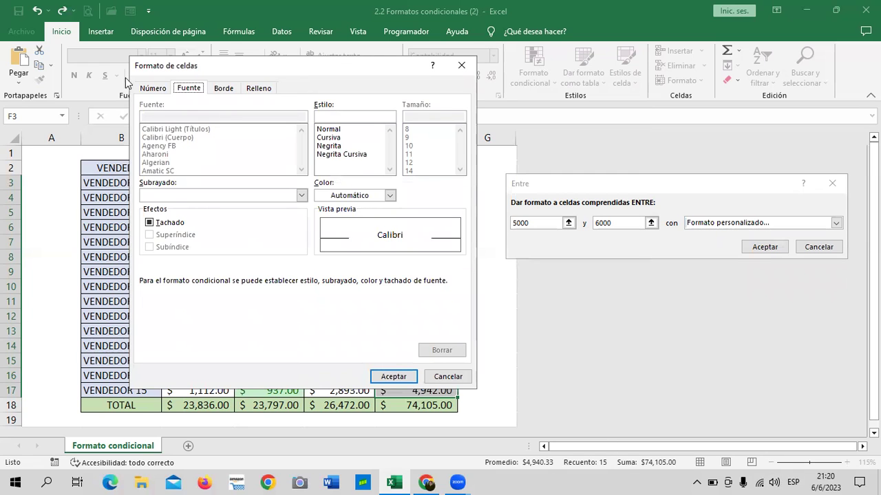
{"action": "left_click", "coordinate": [150, 89]}
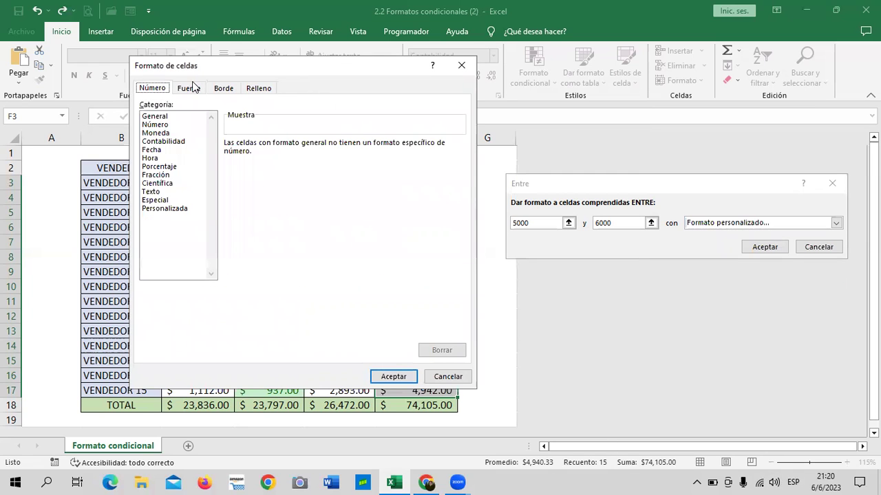
{"action": "left_click", "coordinate": [193, 88]}
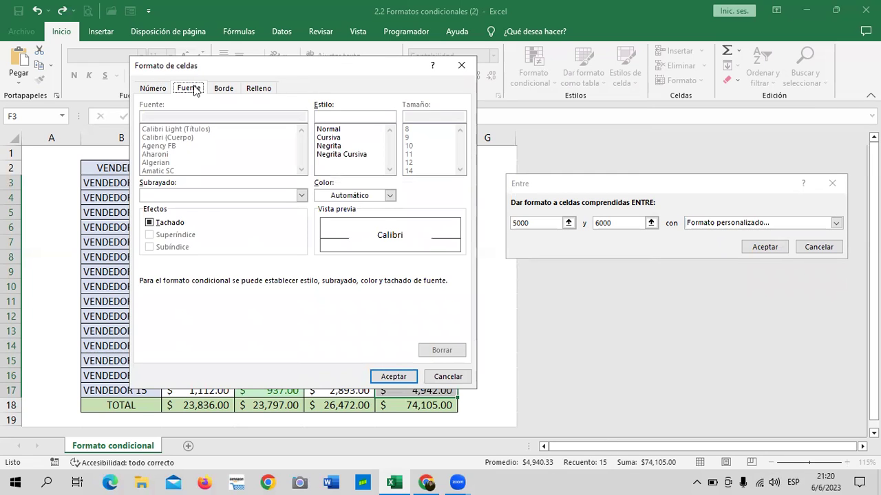
{"action": "left_click", "coordinate": [353, 155]}
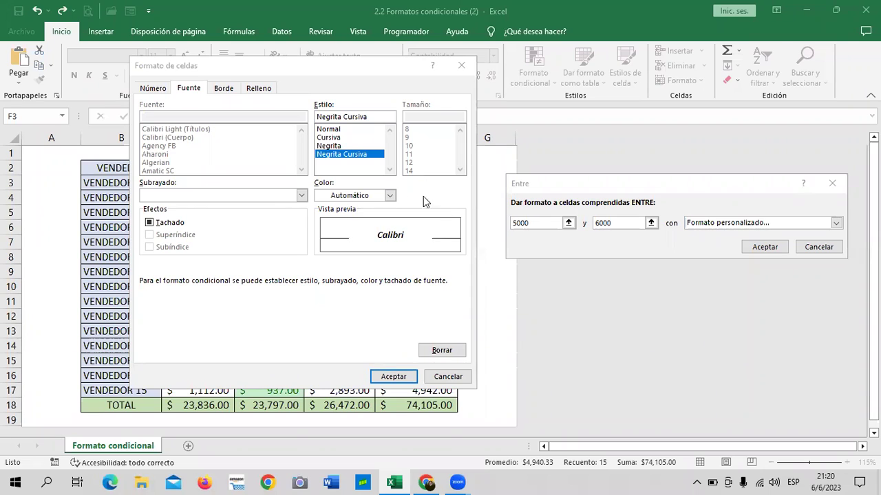
{"action": "left_click", "coordinate": [390, 195]}
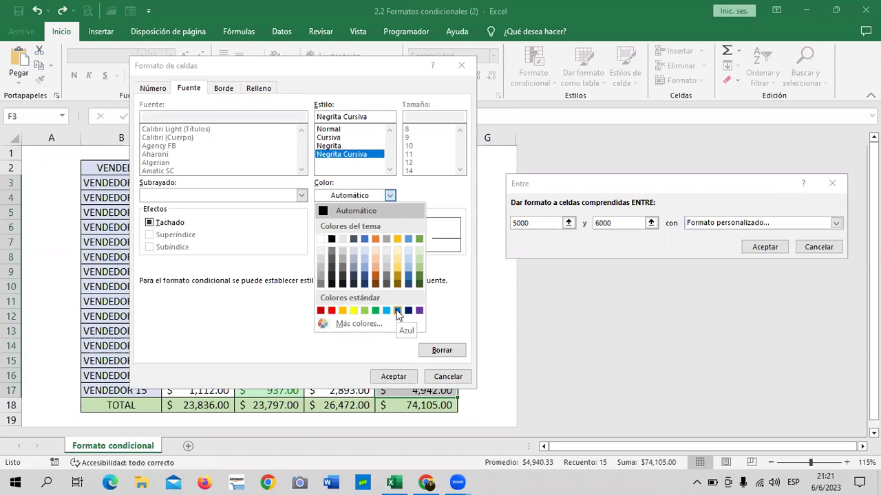
{"action": "left_click", "coordinate": [397, 311]}
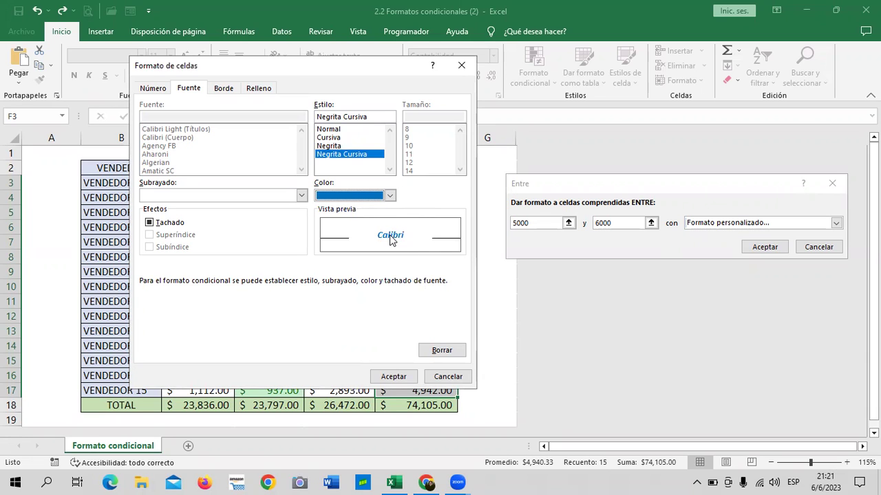
- Add a light blue cell fill to the custom format and confirm it
{"action": "left_click", "coordinate": [259, 88]}
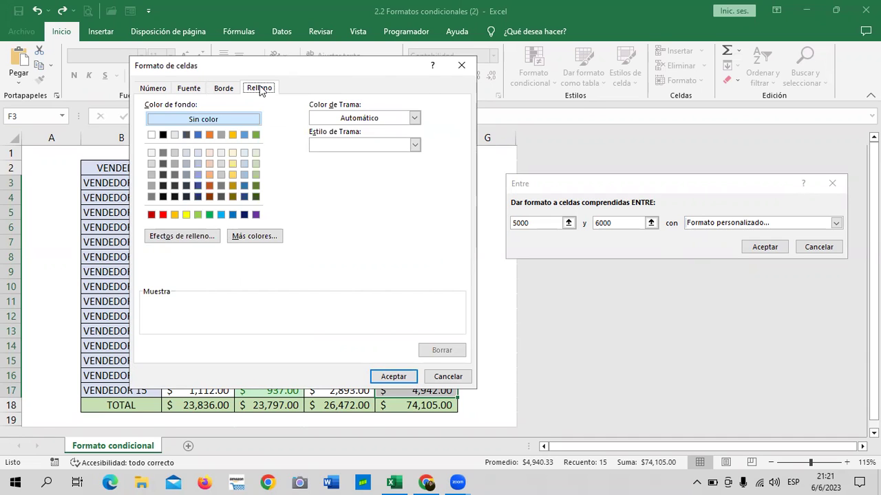
{"action": "left_click", "coordinate": [243, 165]}
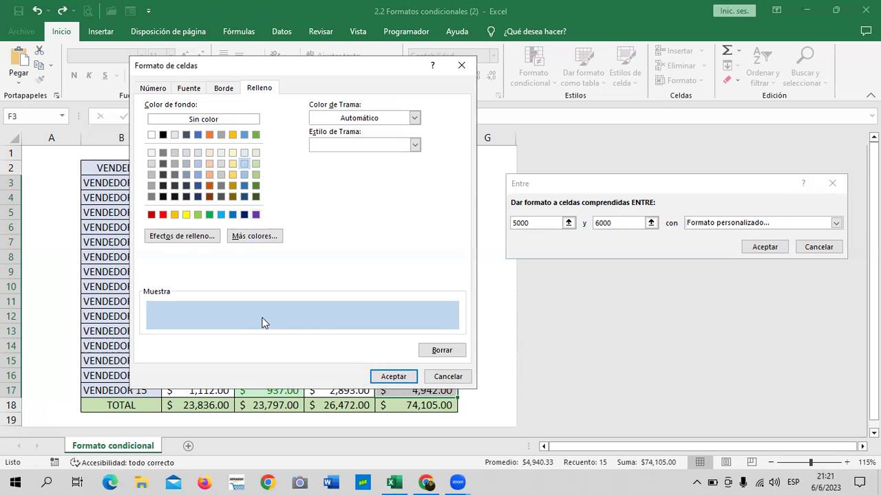
{"action": "left_click", "coordinate": [400, 376]}
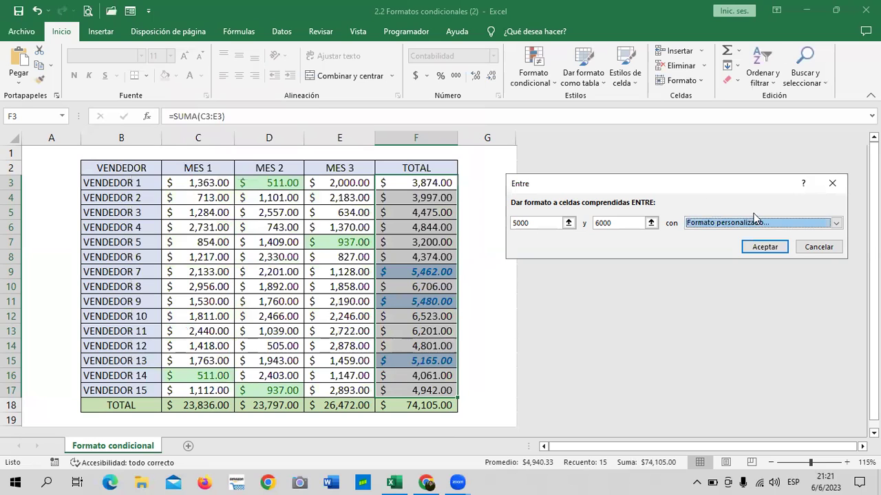
- Apply the 5000–6000 rule to the TOTAL column, then reselect F3:F17
{"action": "left_click", "coordinate": [760, 247]}
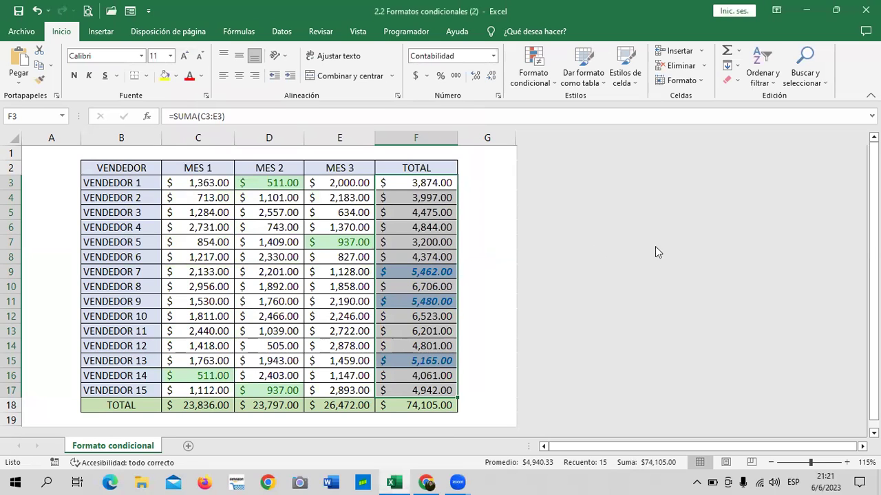
{"action": "left_click", "coordinate": [491, 163]}
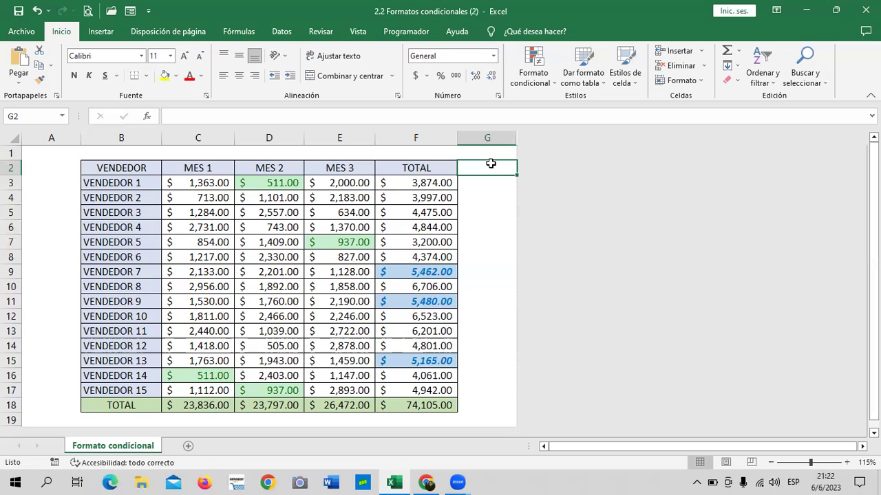
{"action": "left_click", "coordinate": [496, 201]}
{"action": "left_click_drag", "start_coordinate": [413, 182], "coordinate": [402, 391]}
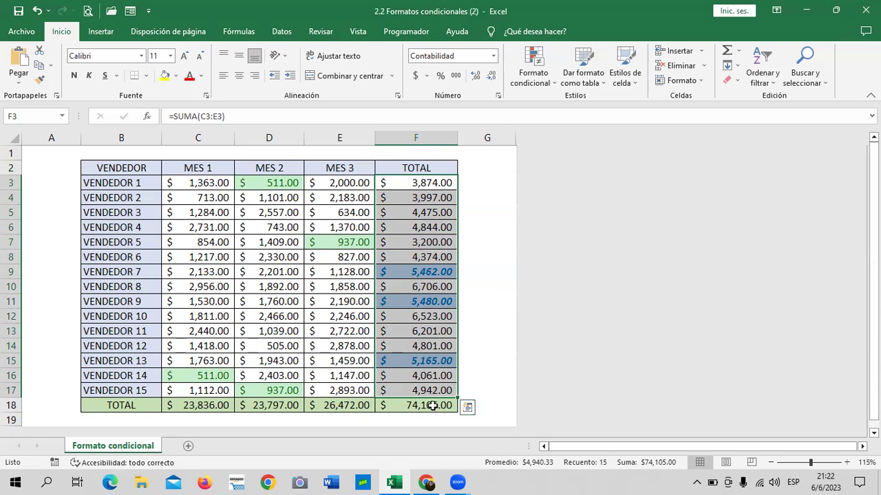
- Show the Reglas para valores superiores e inferiores submenu under Formato condicional
{"action": "left_click", "coordinate": [551, 82]}
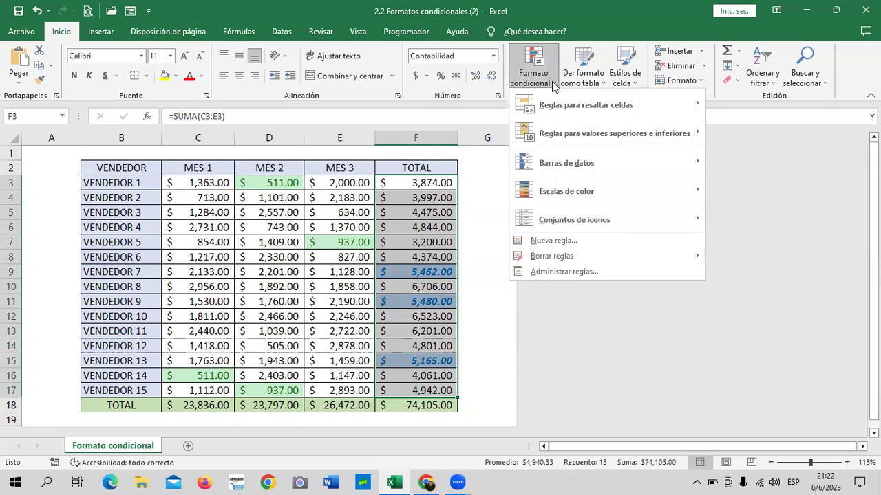
{"action": "mouse_move", "coordinate": [593, 104]}
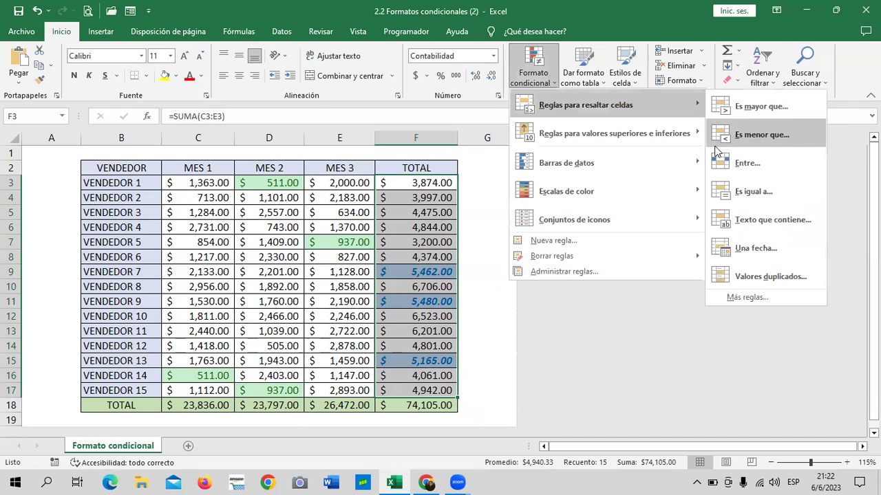
{"action": "mouse_move", "coordinate": [688, 141]}
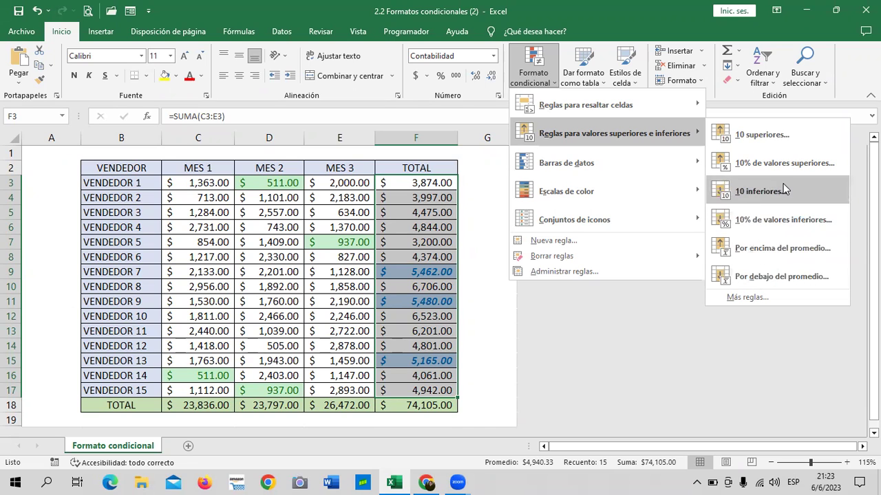
- Start a 10 inferiores rule and lower the count to the single lowest total
{"action": "left_click", "coordinate": [806, 190]}
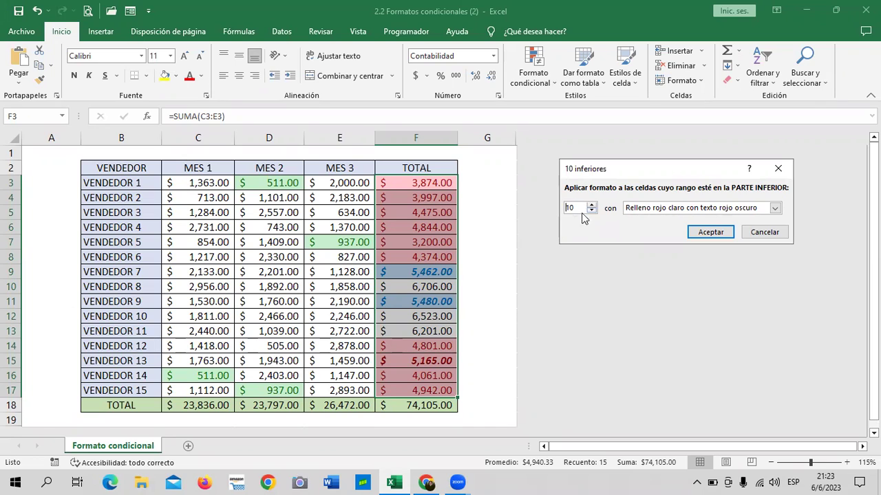
{"action": "left_click", "coordinate": [591, 210]}
{"action": "left_click", "coordinate": [592, 210]}
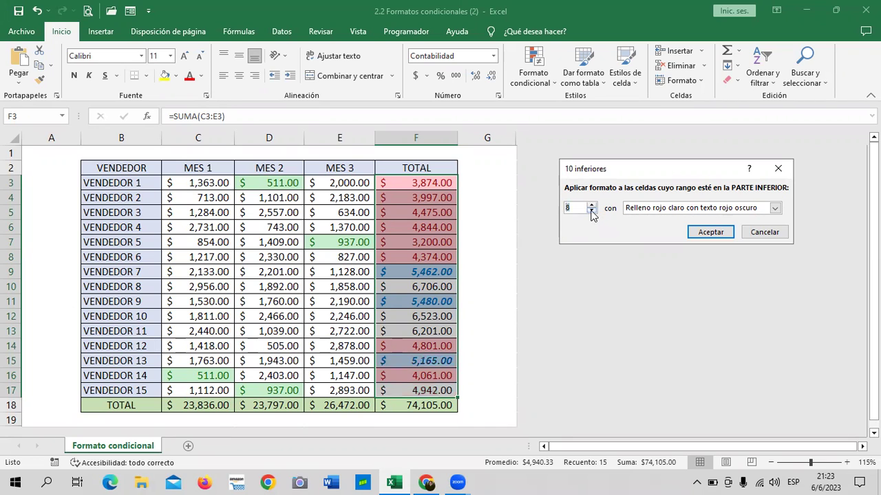
{"action": "left_click", "coordinate": [592, 211]}
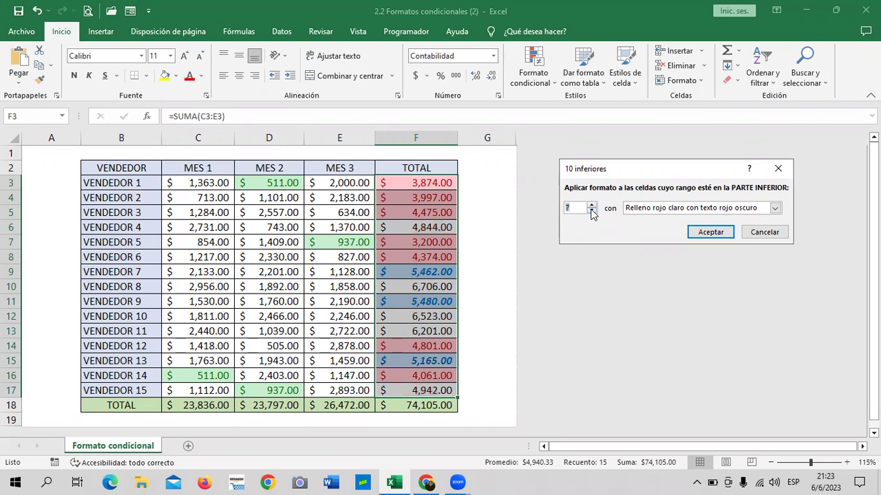
{"action": "left_click", "coordinate": [592, 211]}
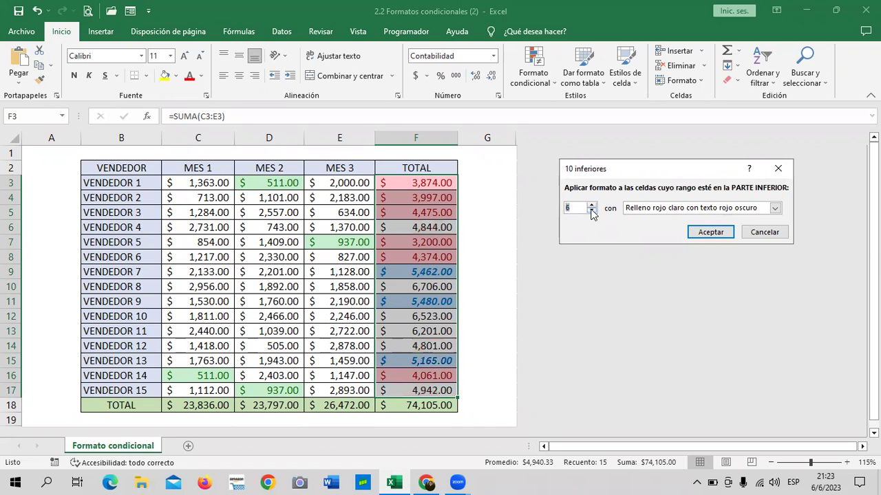
{"action": "left_click", "coordinate": [592, 211]}
{"action": "left_click", "coordinate": [591, 211]}
{"action": "left_click", "coordinate": [592, 211]}
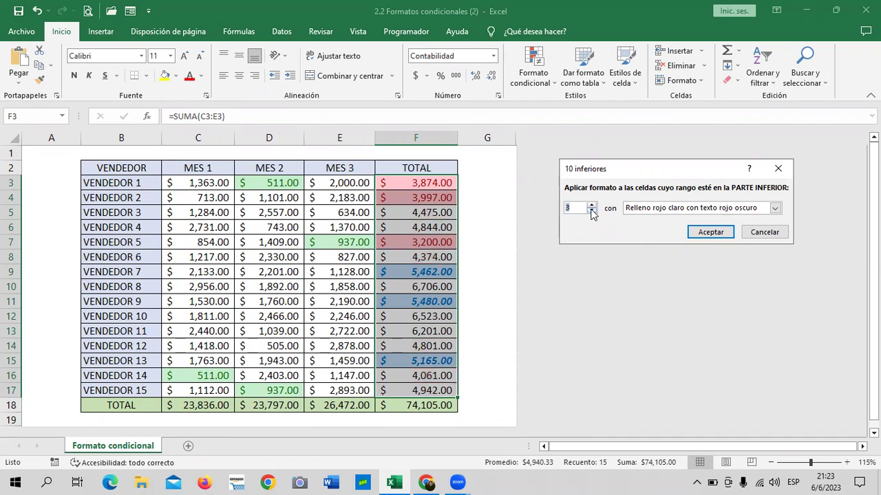
{"action": "left_click", "coordinate": [591, 211]}
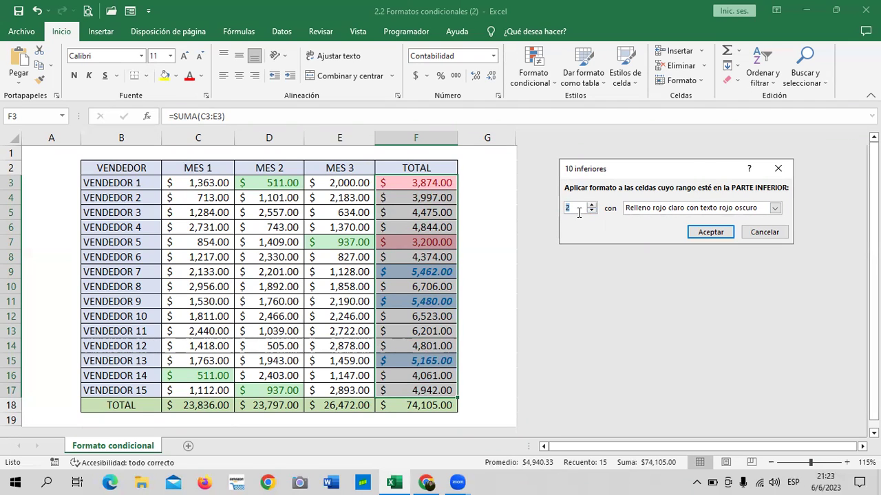
{"action": "left_click", "coordinate": [591, 210]}
{"action": "left_click", "coordinate": [591, 205]}
{"action": "left_click", "coordinate": [592, 211]}
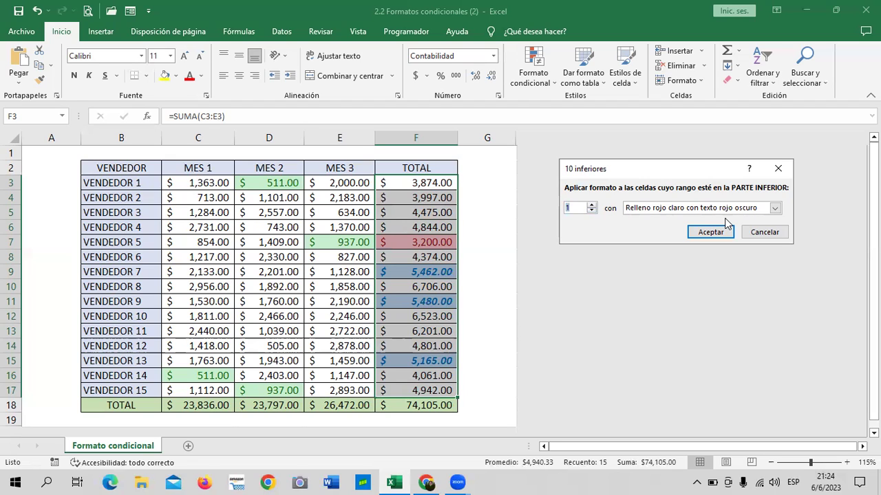
- Choose Relleno rojo claro as the style and apply the bottom-1 rule
{"action": "left_click", "coordinate": [774, 207]}
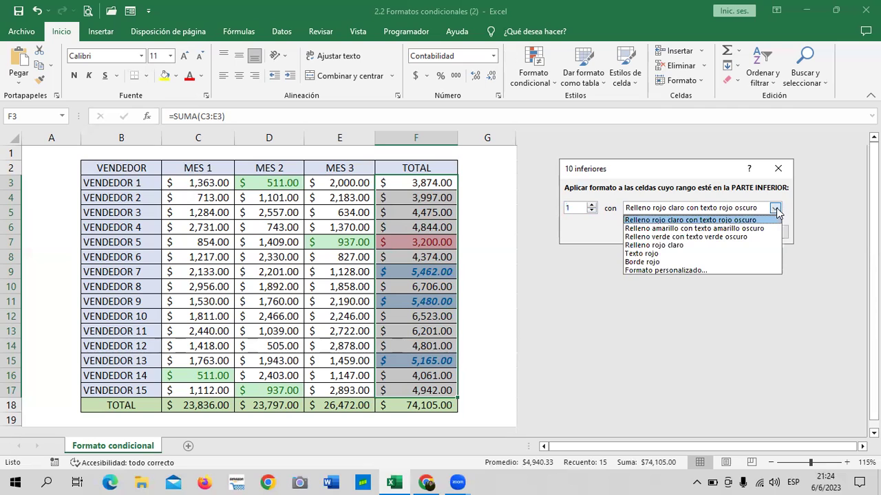
{"action": "left_click", "coordinate": [692, 245]}
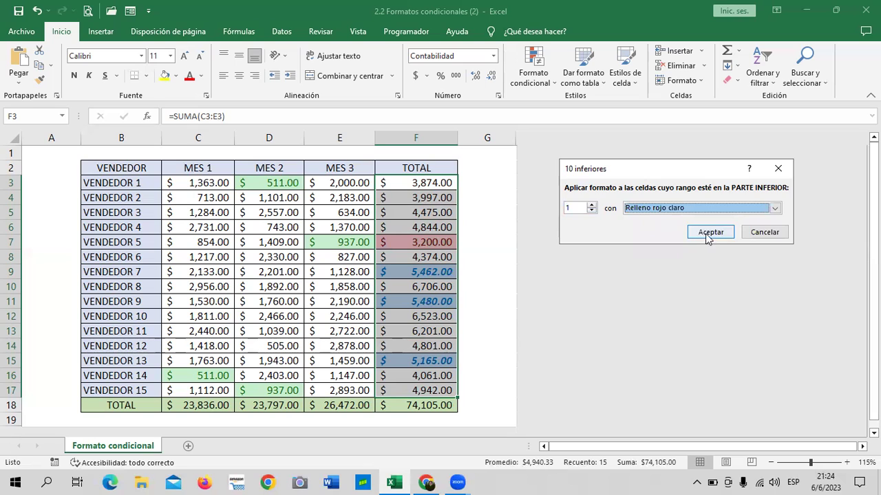
{"action": "left_click", "coordinate": [705, 233]}
{"action": "left_click", "coordinate": [487, 165]}
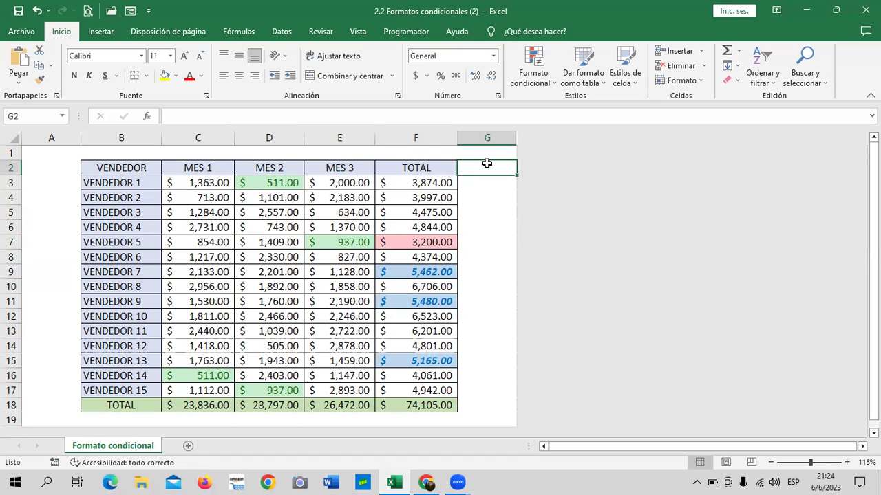
{"action": "left_click", "coordinate": [550, 82]}
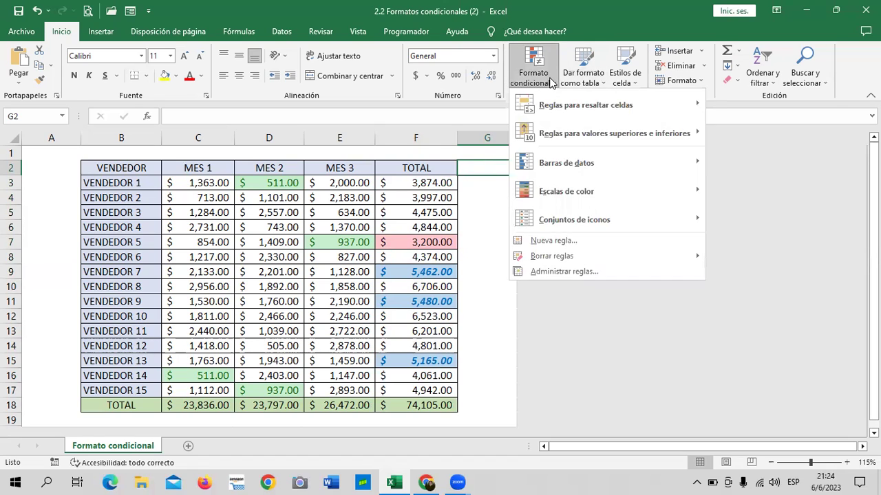
{"action": "mouse_move", "coordinate": [571, 135]}
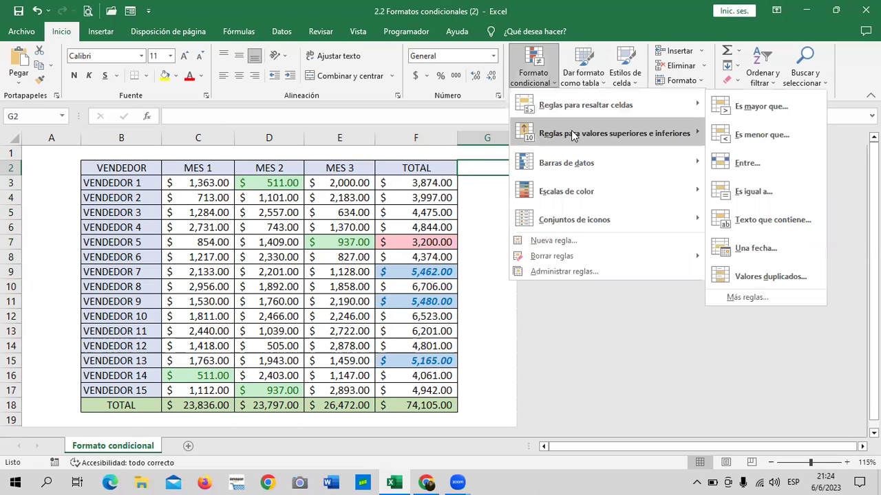
{"action": "mouse_move", "coordinate": [599, 162]}
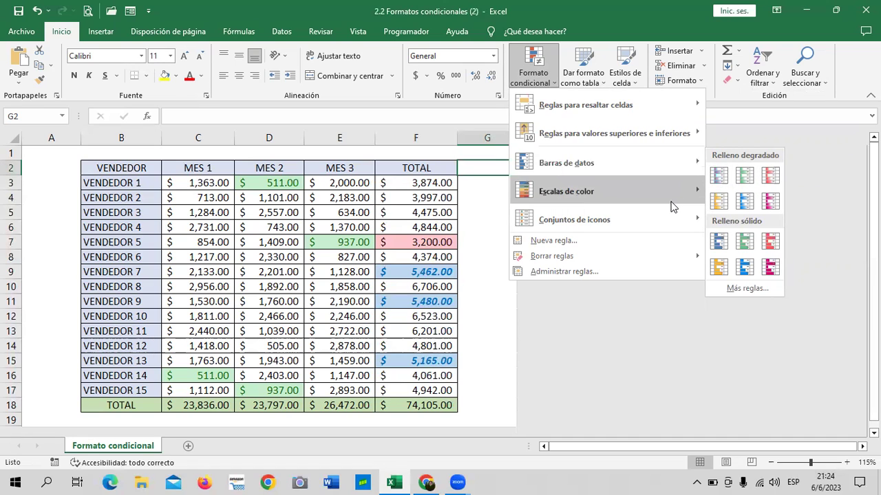
{"action": "mouse_move", "coordinate": [677, 169]}
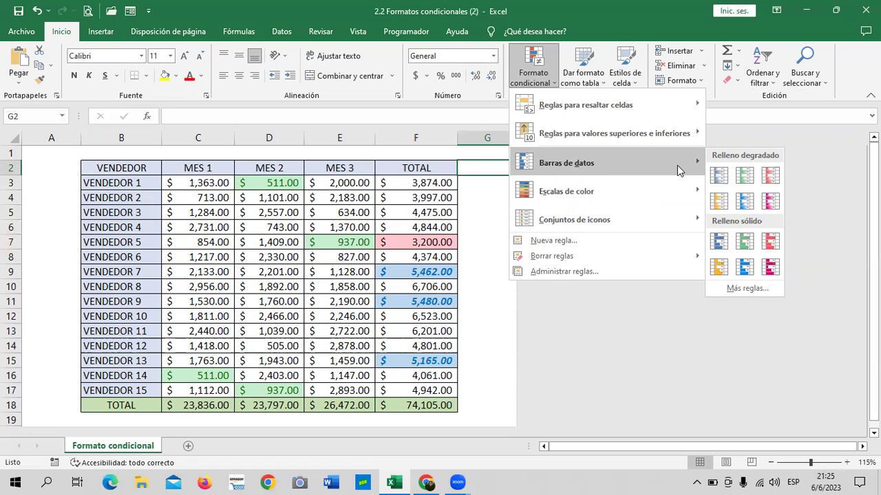
{"action": "mouse_move", "coordinate": [672, 198]}
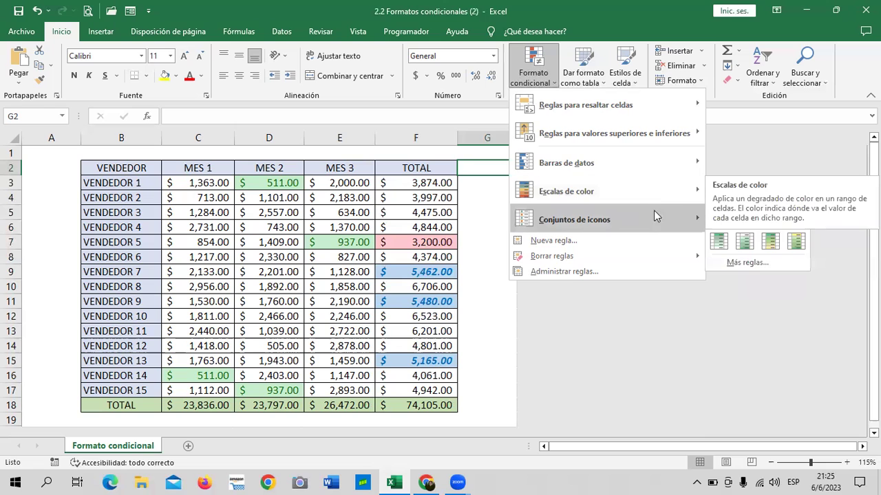
{"action": "mouse_move", "coordinate": [654, 224]}
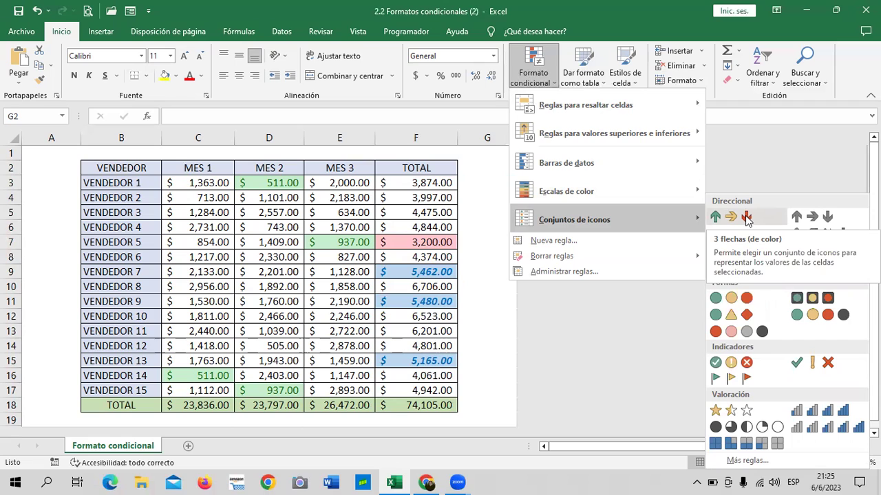
{"action": "left_click", "coordinate": [738, 169]}
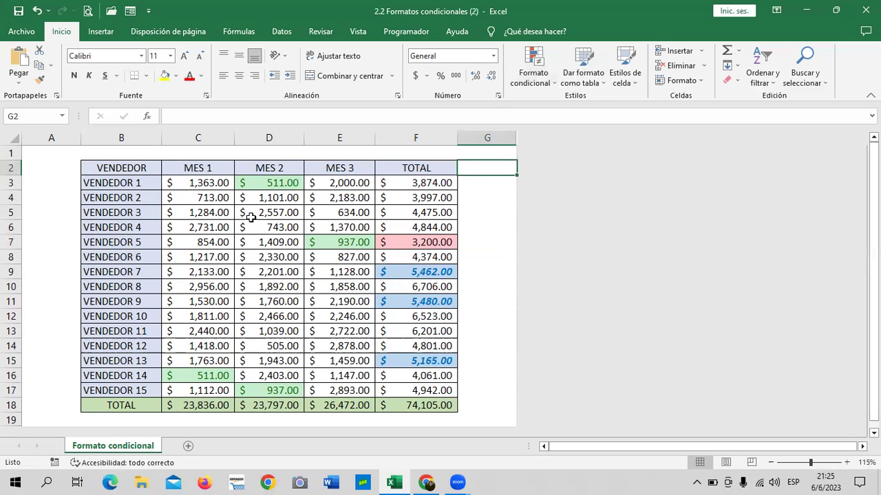
- Apply the '3 flechas (de color)' icon set to the MES 1 values in C3:C17
{"action": "left_click_drag", "start_coordinate": [214, 183], "coordinate": [204, 390]}
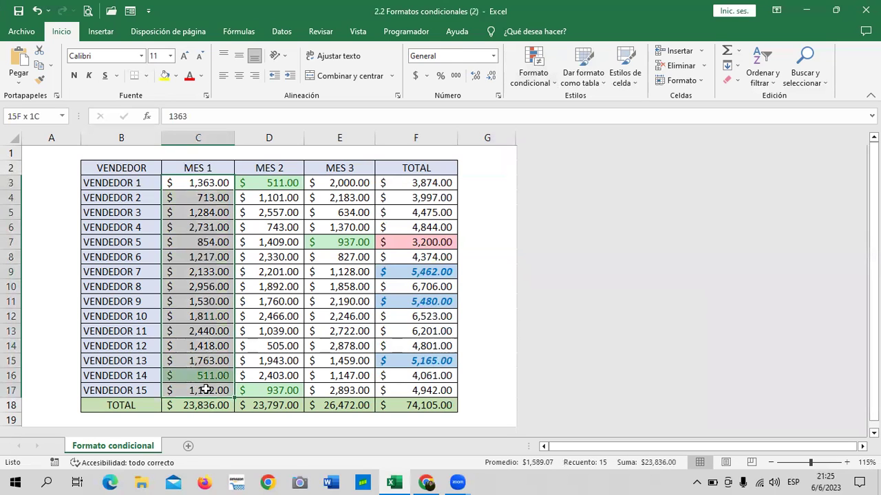
{"action": "left_click", "coordinate": [554, 84]}
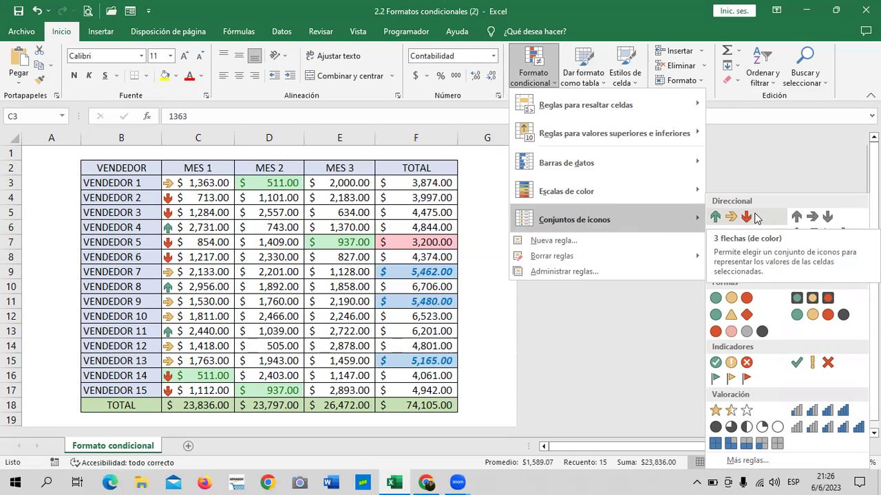
{"action": "left_click", "coordinate": [756, 218]}
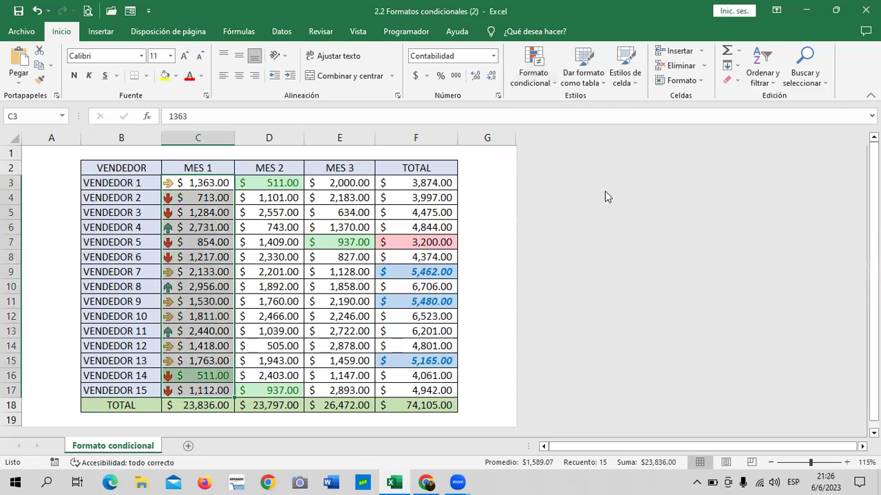
{"action": "left_click", "coordinate": [479, 171]}
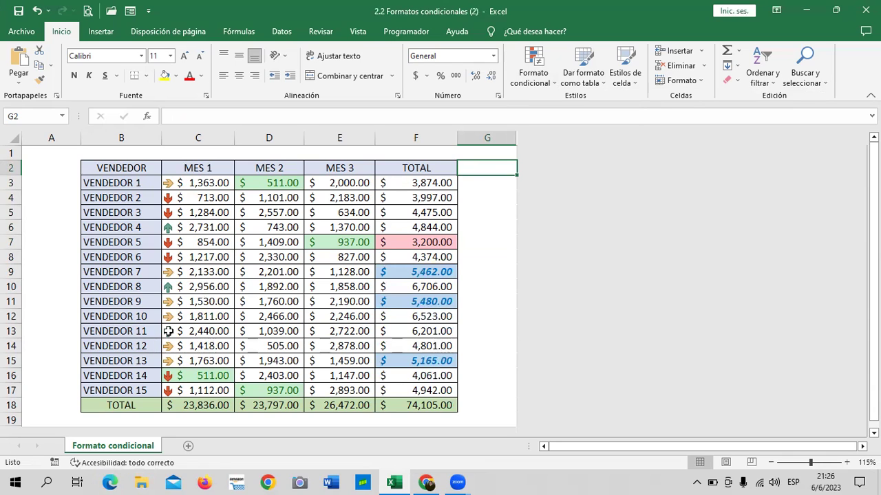
- Inspect several MES 1 values marked with up arrows
{"action": "left_click", "coordinate": [168, 331]}
{"action": "left_click", "coordinate": [166, 287]}
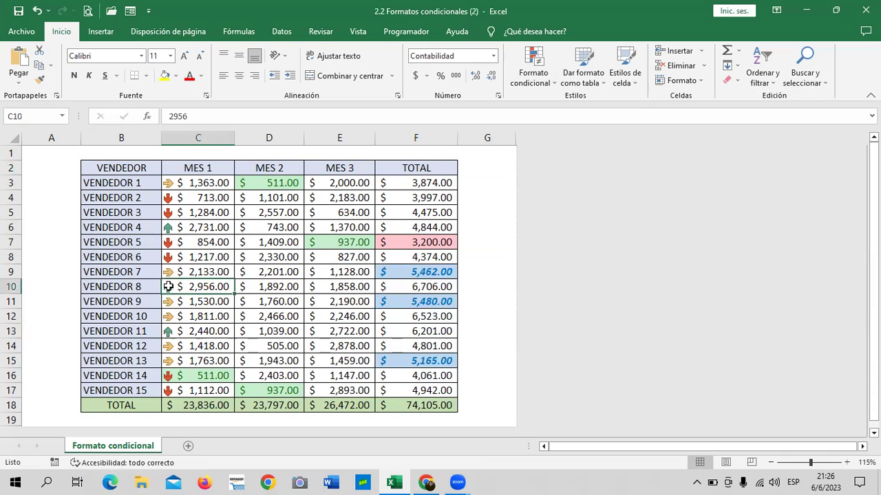
{"action": "left_click", "coordinate": [168, 227]}
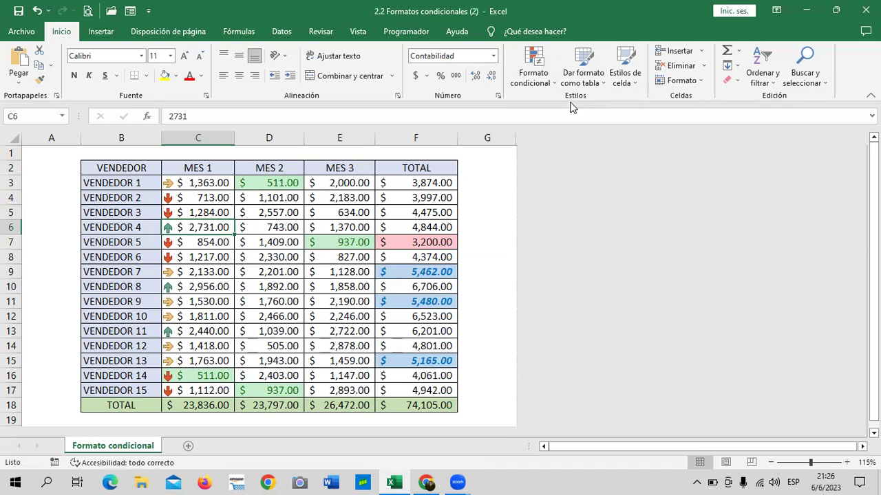
- Review the icon set options without changes, then select the MES 2 values D3:D17
{"action": "left_click", "coordinate": [555, 85]}
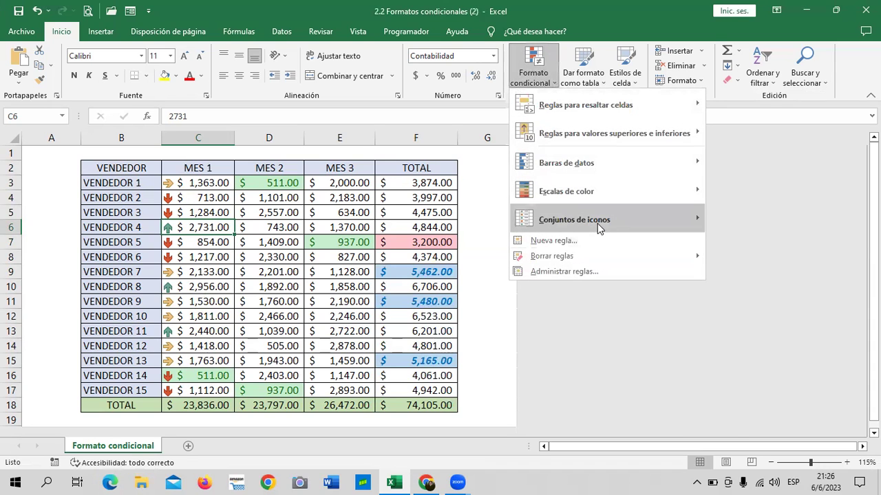
{"action": "mouse_move", "coordinate": [598, 226]}
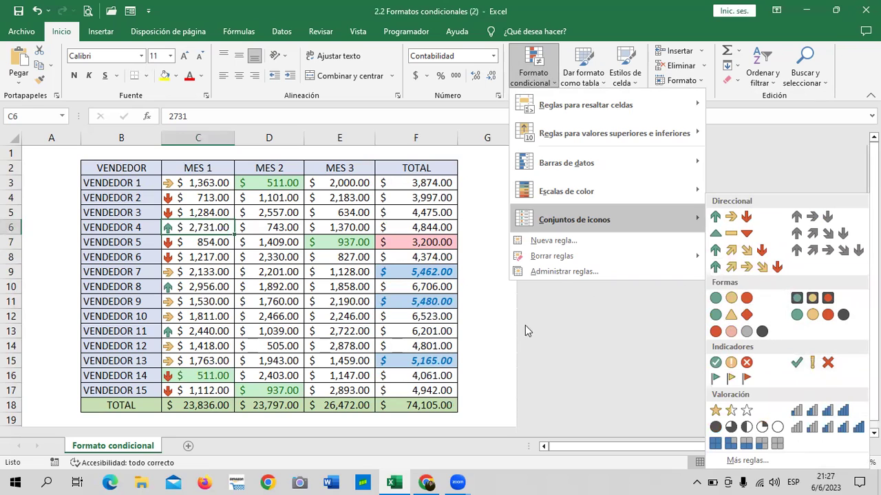
{"action": "left_click", "coordinate": [492, 270]}
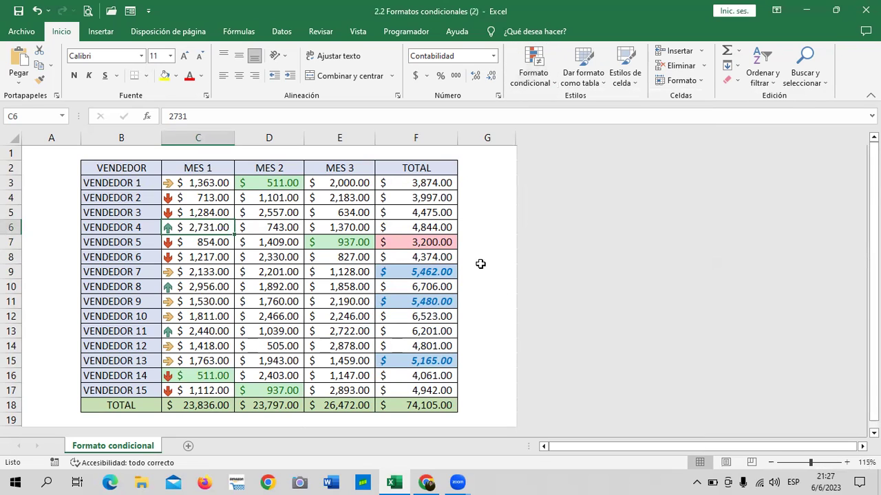
{"action": "left_click", "coordinate": [480, 180]}
{"action": "left_click_drag", "start_coordinate": [266, 181], "coordinate": [278, 392]}
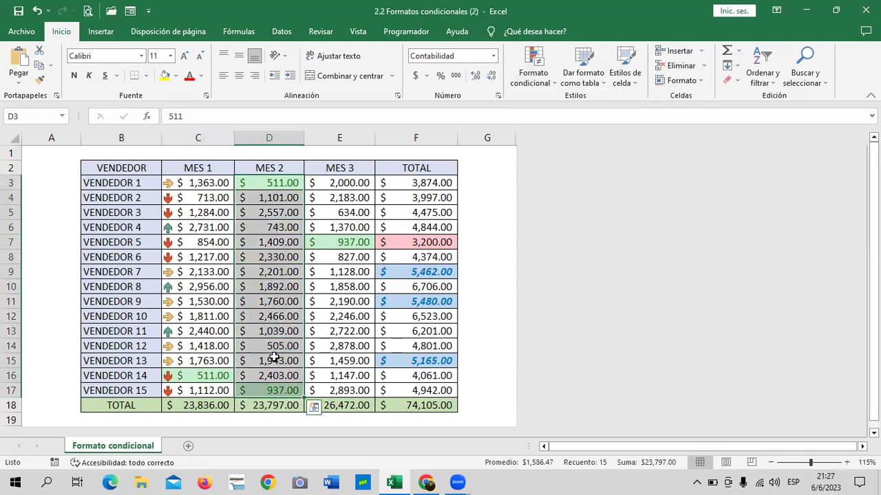
- Add red gradient-fill data bars to D3:D17 and check the result in D17
{"action": "left_click", "coordinate": [548, 82]}
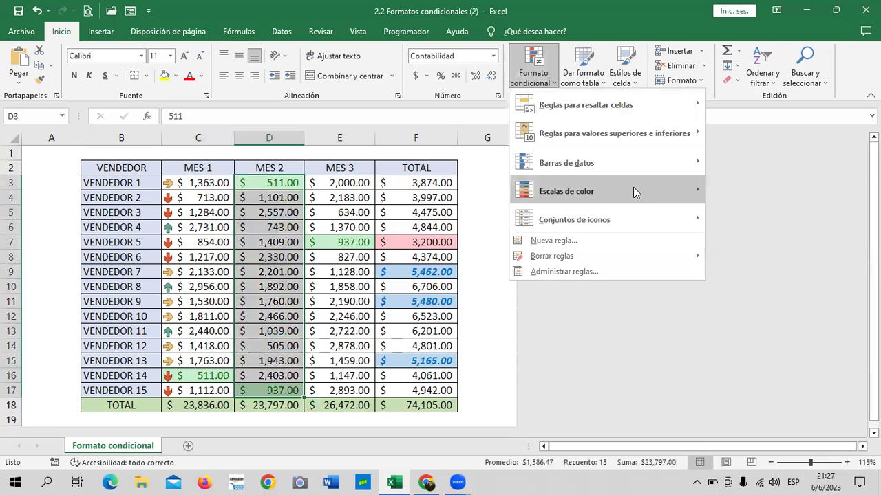
{"action": "mouse_move", "coordinate": [633, 188]}
{"action": "mouse_move", "coordinate": [636, 169]}
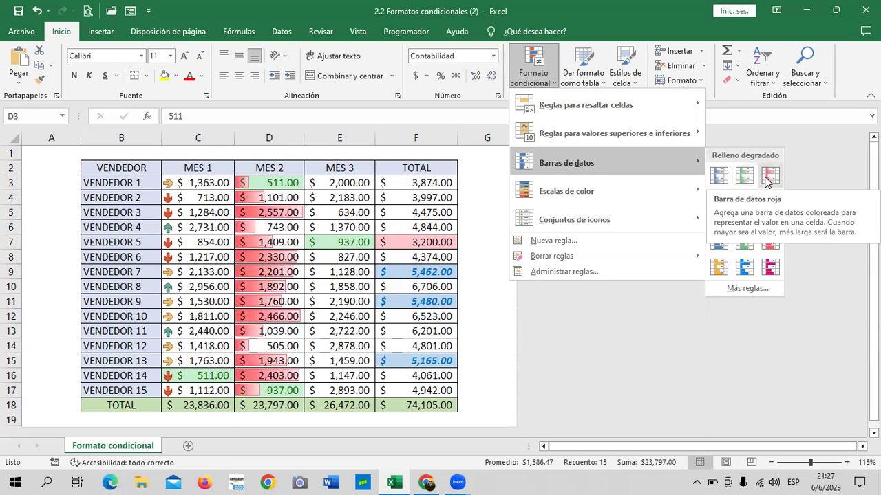
{"action": "left_click", "coordinate": [768, 178]}
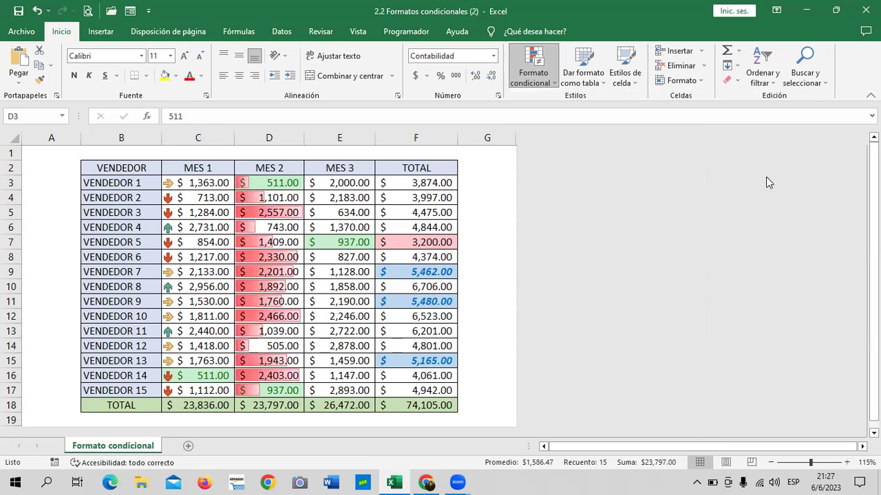
{"action": "left_click", "coordinate": [488, 182]}
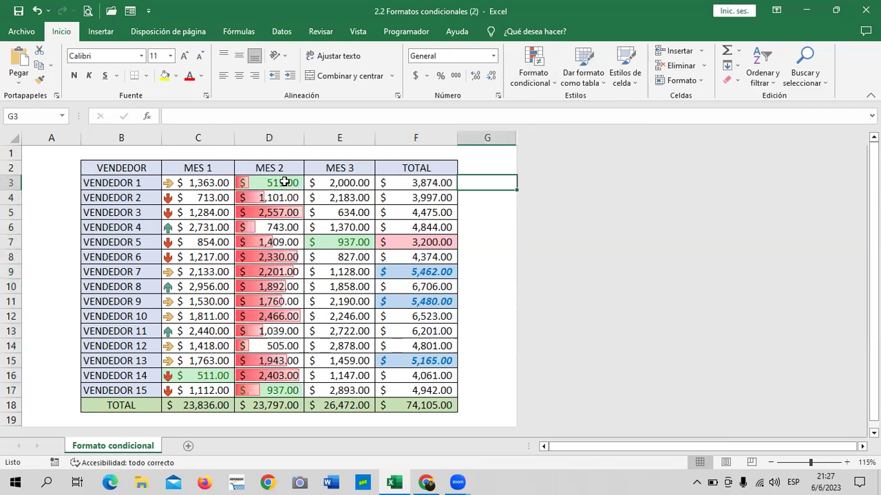
{"action": "left_click", "coordinate": [282, 390]}
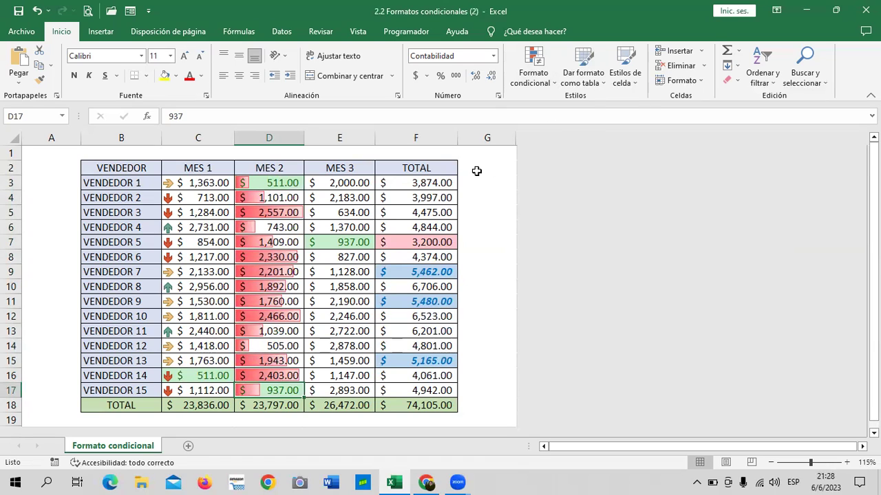
{"action": "left_click", "coordinate": [493, 160]}
{"action": "left_click", "coordinate": [243, 184]}
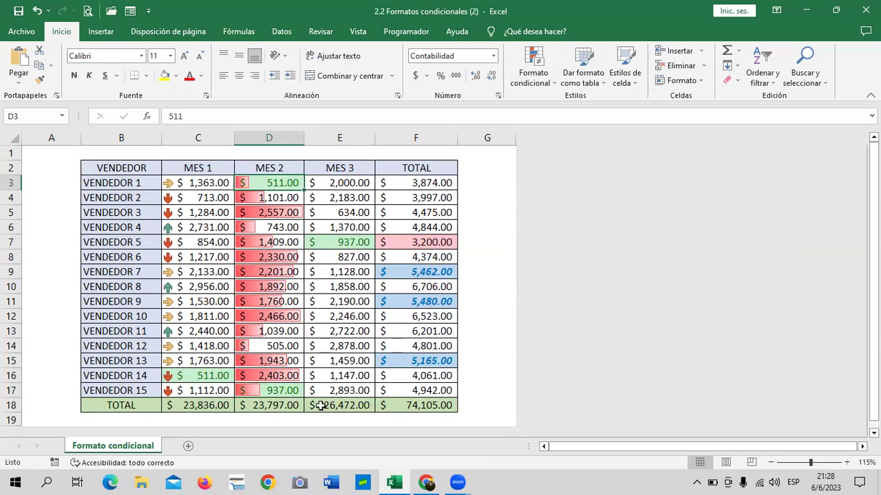
{"action": "left_click", "coordinate": [283, 213]}
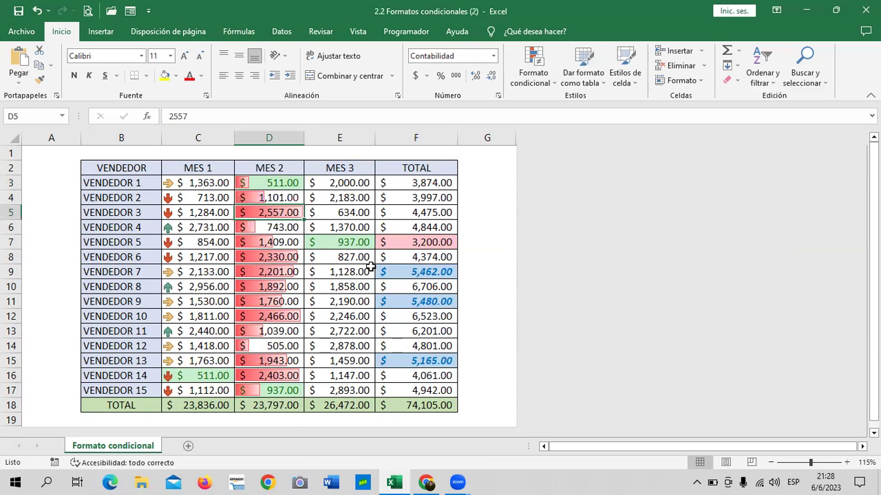
{"action": "left_click", "coordinate": [285, 316]}
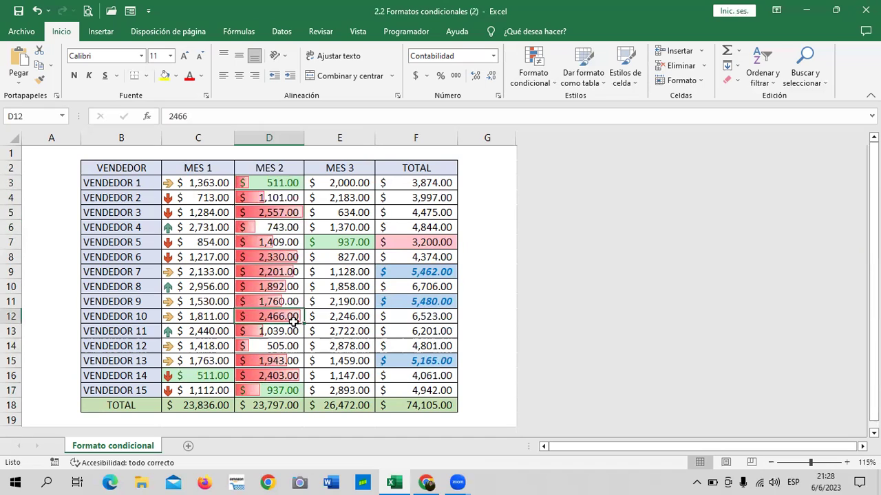
{"action": "left_click", "coordinate": [293, 377]}
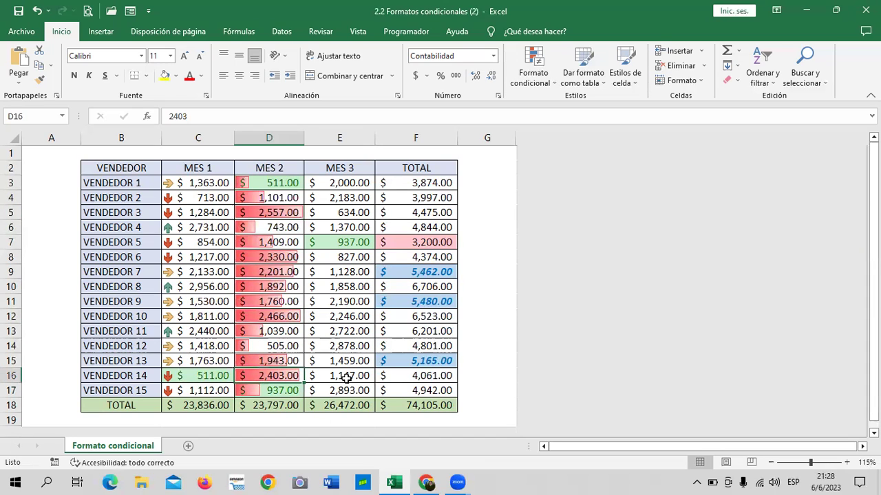
{"action": "left_click", "coordinate": [348, 377]}
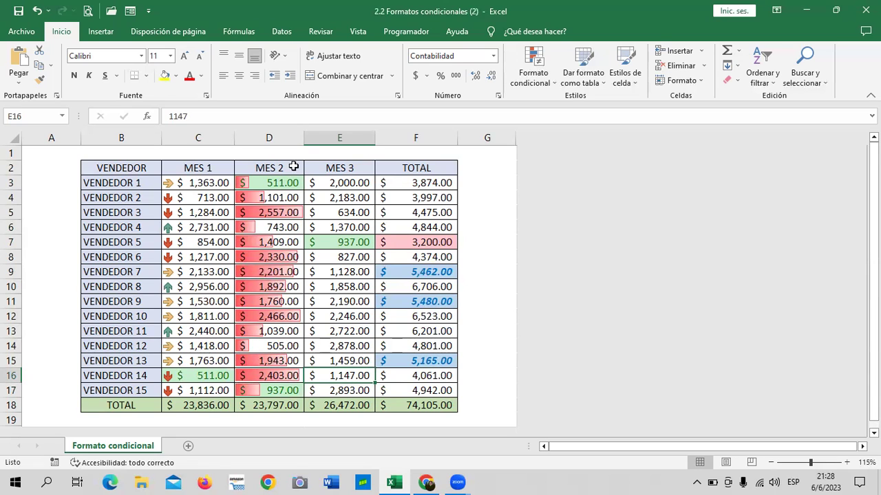
- Widen column D so the MES 2 data bars lengthen, then narrow it slightly
{"action": "left_click_drag", "start_coordinate": [304, 139], "coordinate": [368, 138]}
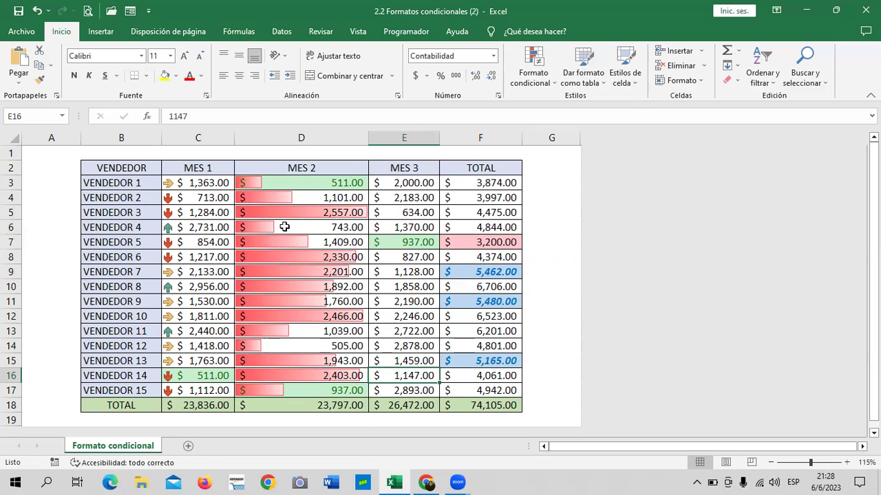
{"action": "left_click", "coordinate": [285, 226]}
{"action": "left_click_drag", "start_coordinate": [369, 138], "coordinate": [347, 144]}
- Check the data bar values in D3–D14, plus cells E3, C3 and C16
{"action": "left_click", "coordinate": [269, 346]}
{"action": "left_click", "coordinate": [279, 225]}
{"action": "left_click", "coordinate": [275, 182]}
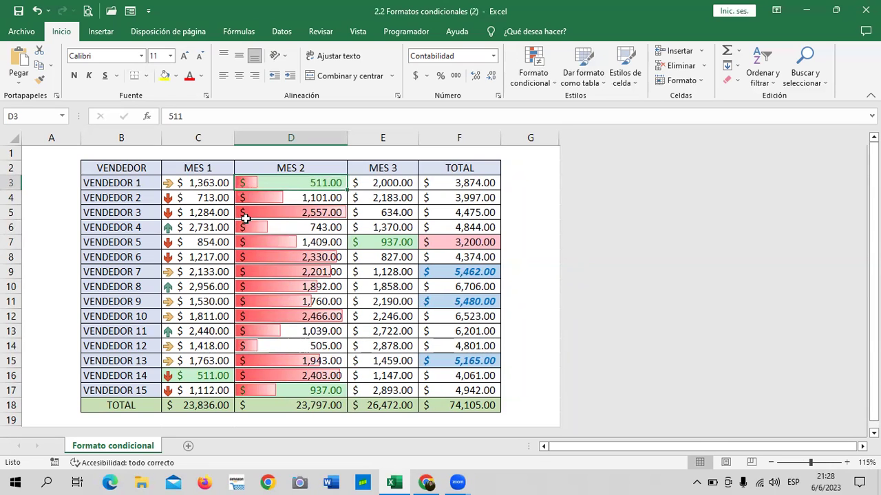
{"action": "left_click", "coordinate": [287, 346]}
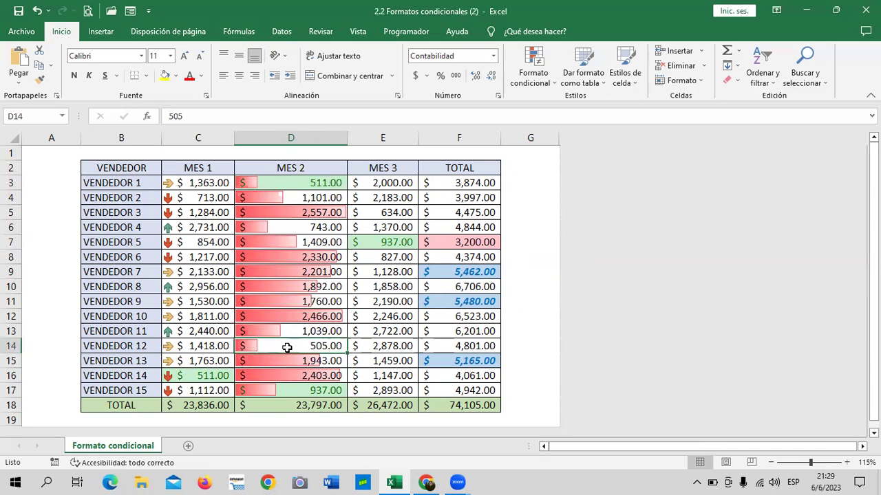
{"action": "left_click", "coordinate": [288, 330]}
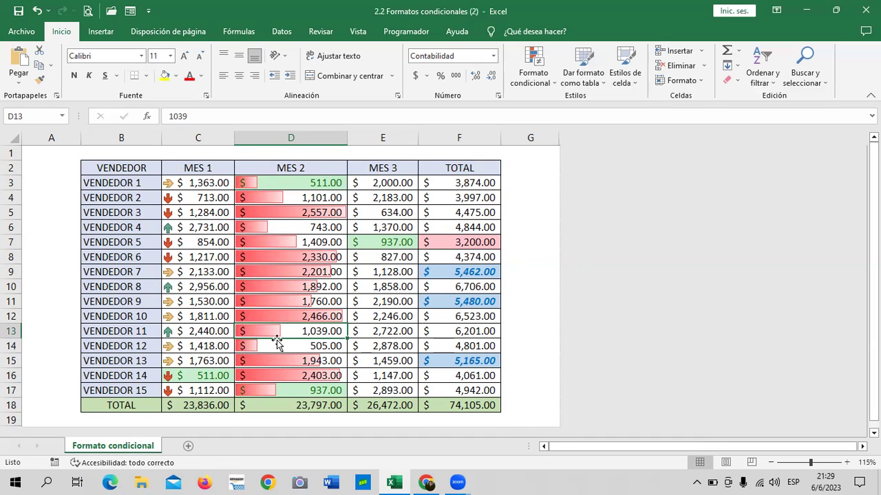
{"action": "left_click", "coordinate": [287, 241]}
{"action": "left_click", "coordinate": [291, 334]}
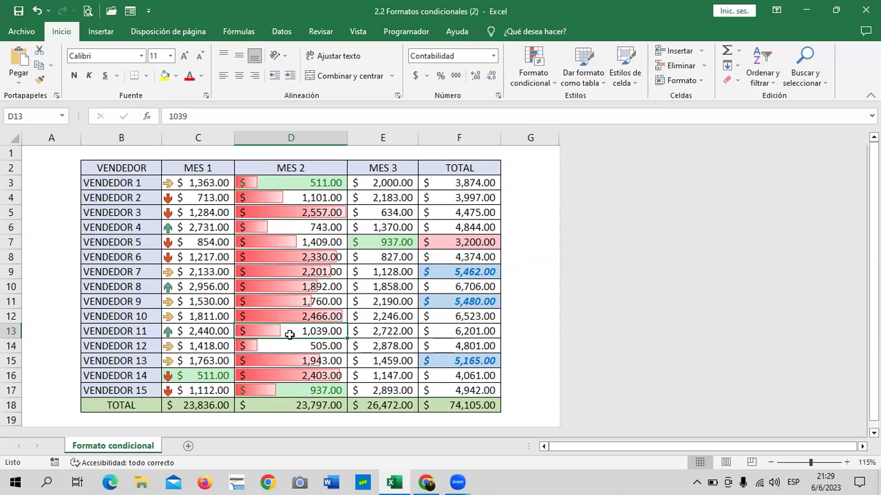
{"action": "left_click", "coordinate": [282, 223]}
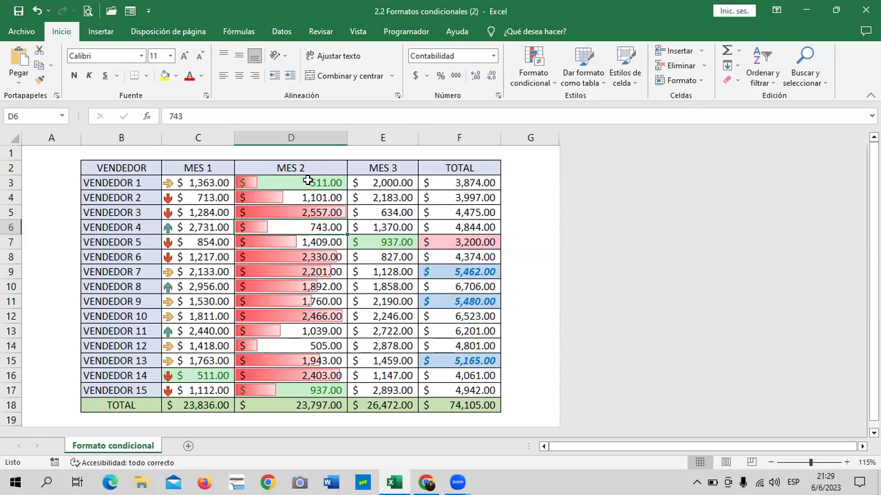
{"action": "left_click", "coordinate": [379, 187]}
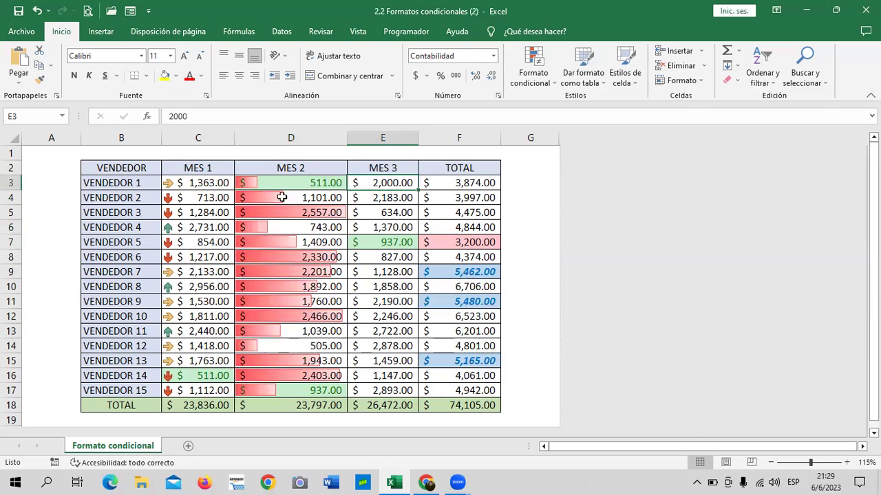
{"action": "left_click", "coordinate": [205, 184]}
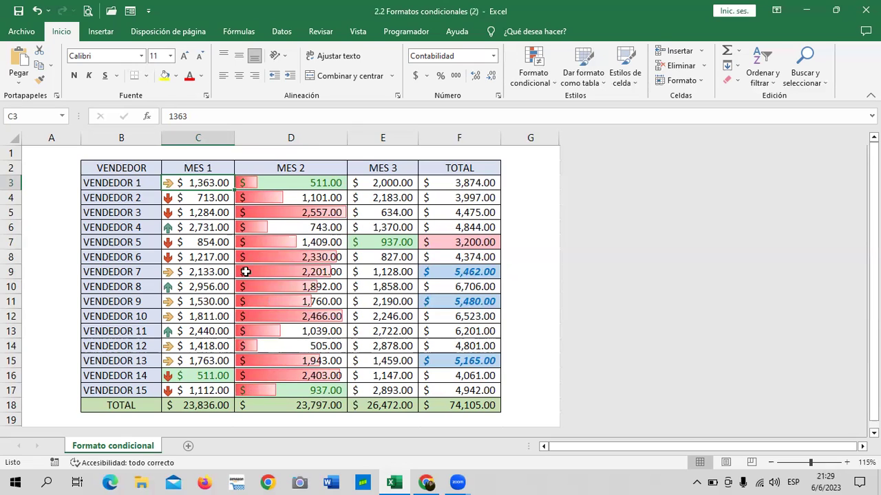
{"action": "left_click", "coordinate": [194, 376]}
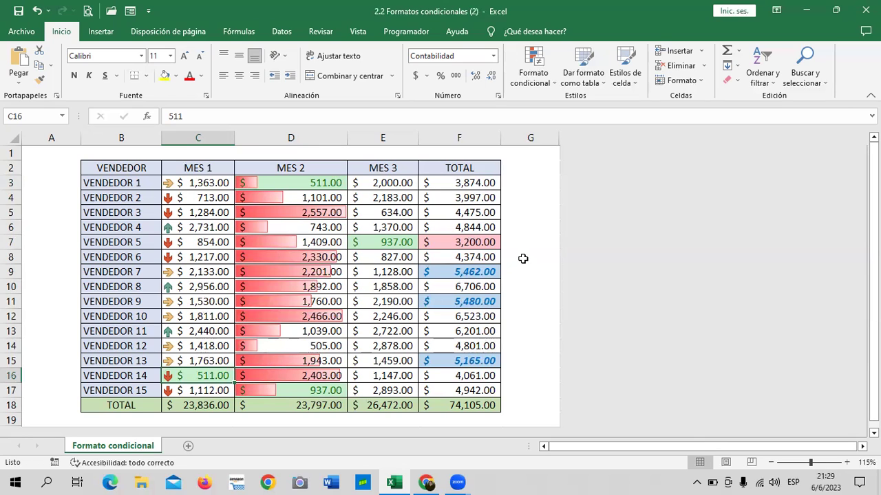
{"action": "left_click", "coordinate": [477, 181]}
{"action": "left_click_drag", "start_coordinate": [468, 255], "coordinate": [451, 395]}
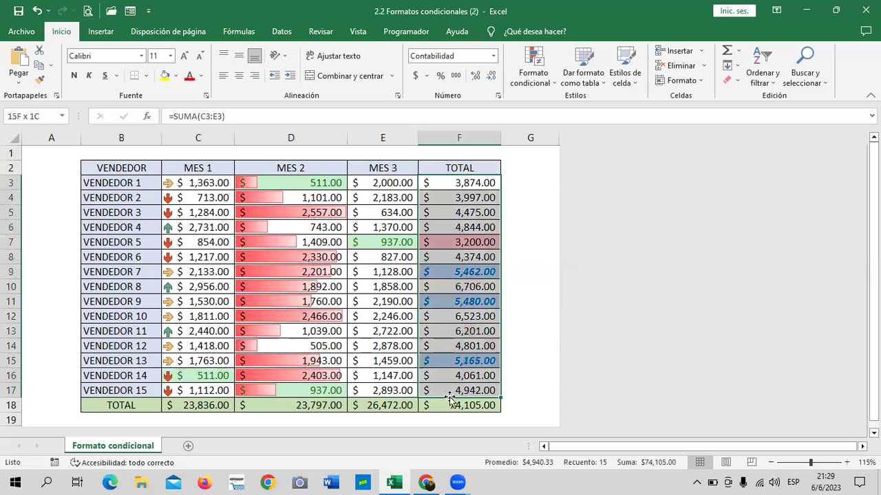
{"action": "left_click", "coordinate": [524, 213]}
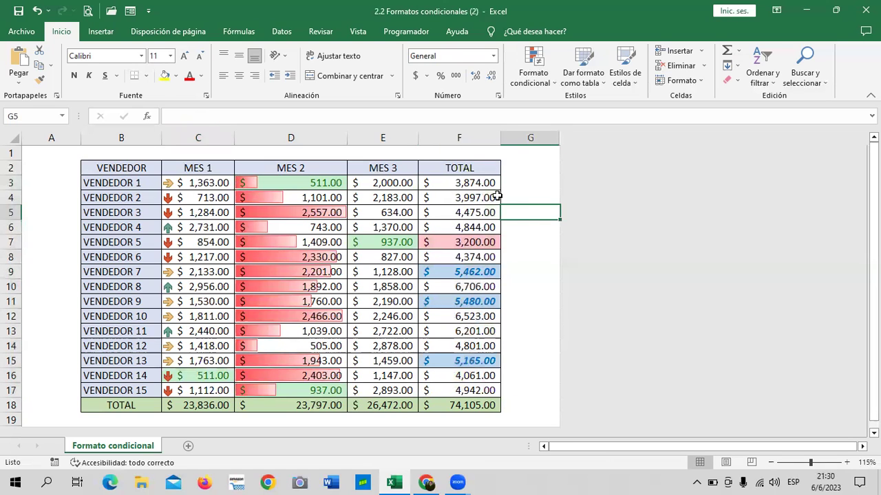
{"action": "left_click_drag", "start_coordinate": [489, 183], "coordinate": [484, 393]}
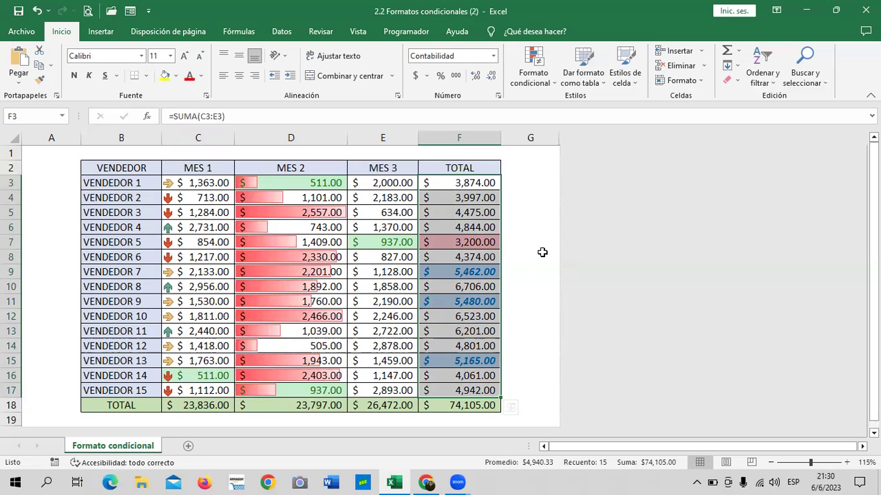
{"action": "left_click", "coordinate": [527, 228]}
{"action": "left_click_drag", "start_coordinate": [491, 180], "coordinate": [465, 391]}
{"action": "left_click", "coordinate": [470, 242]}
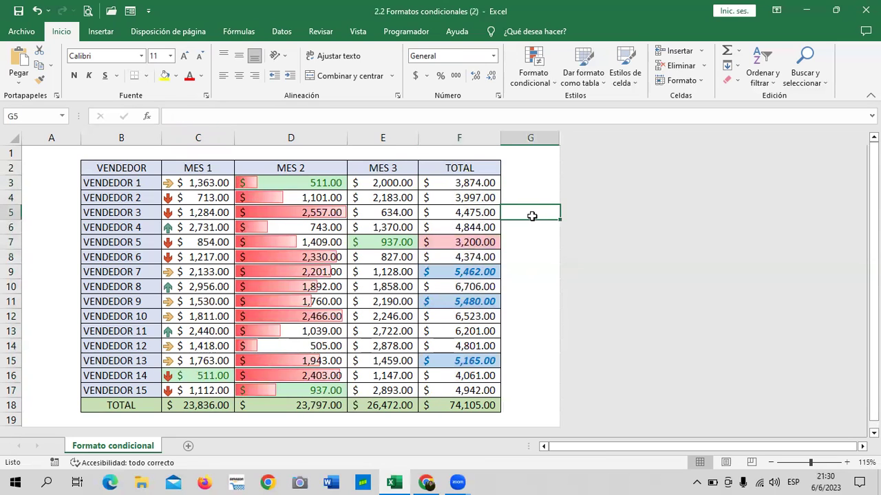
{"action": "left_click", "coordinate": [537, 183]}
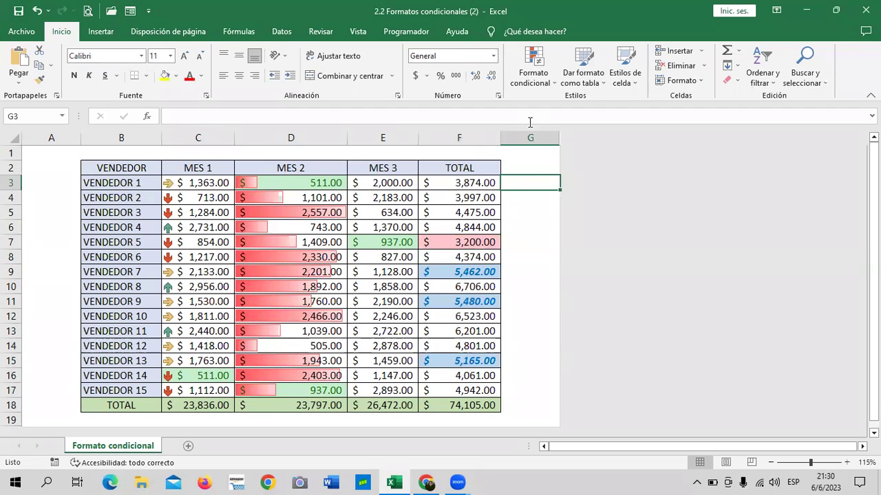
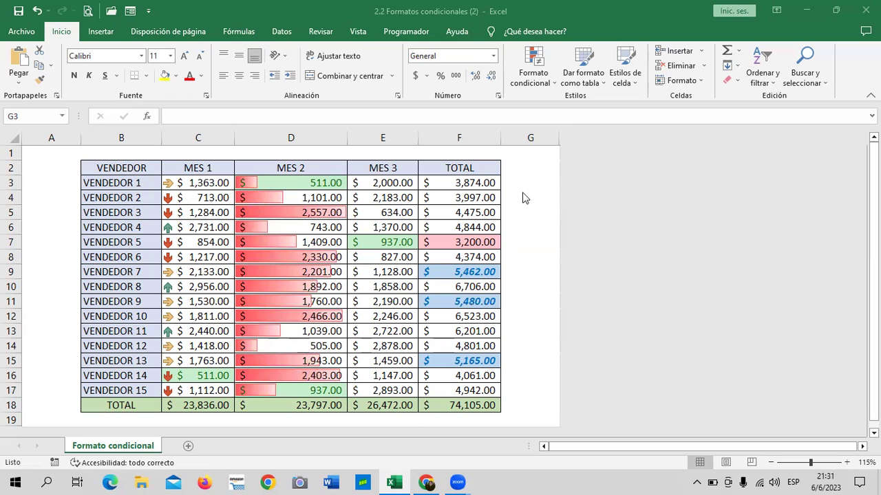
- Select the totals F3:F17, preview a Between highlight rule, then cancel it and deselect
{"action": "left_click", "coordinate": [445, 187]}
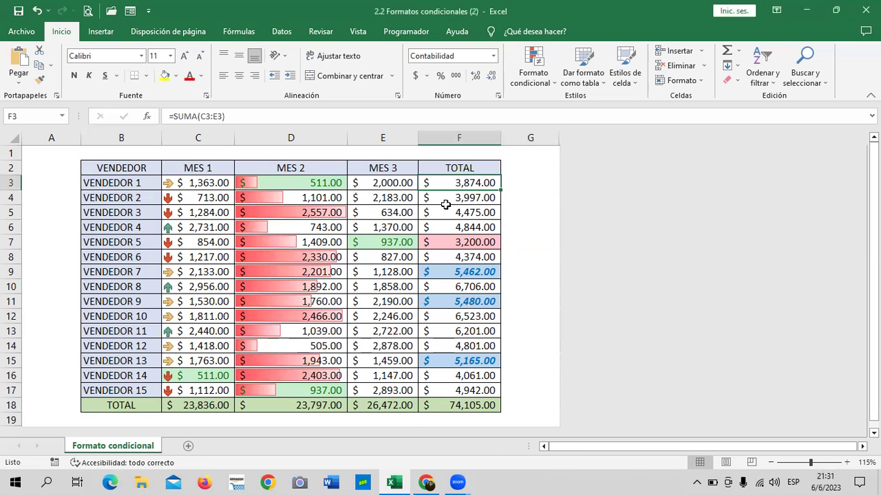
{"action": "left_click_drag", "start_coordinate": [444, 187], "coordinate": [446, 388]}
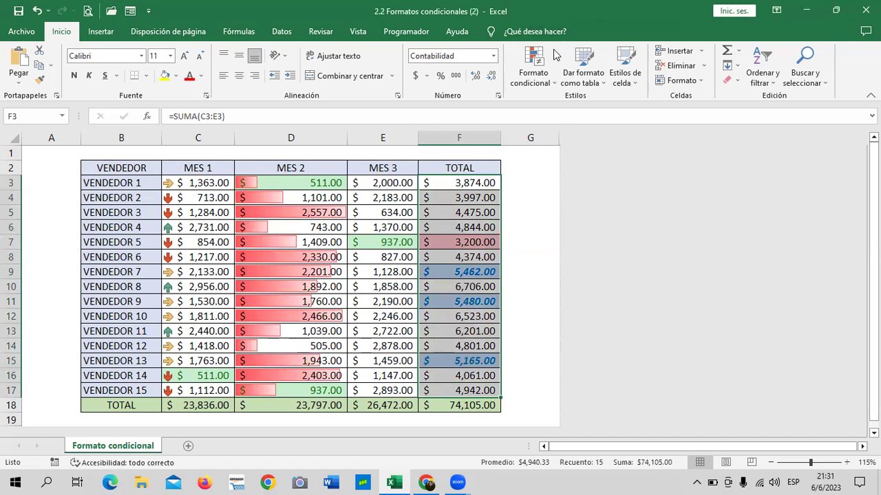
{"action": "left_click", "coordinate": [550, 81]}
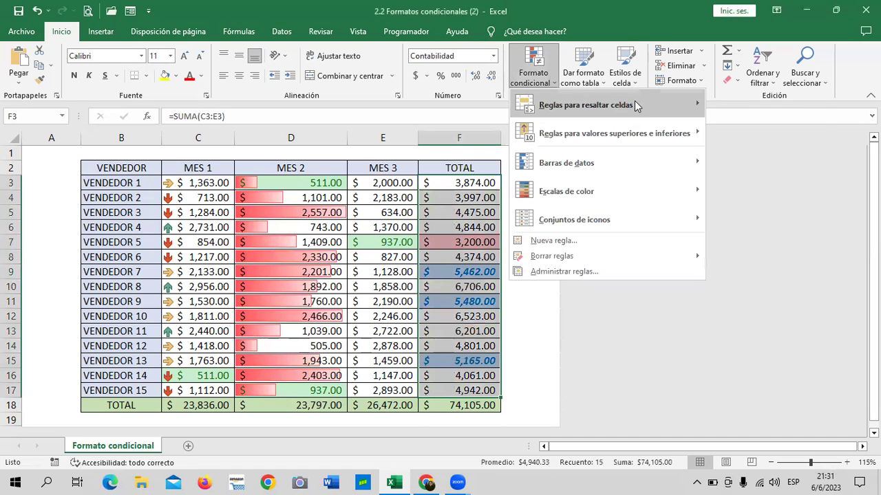
{"action": "mouse_move", "coordinate": [634, 102]}
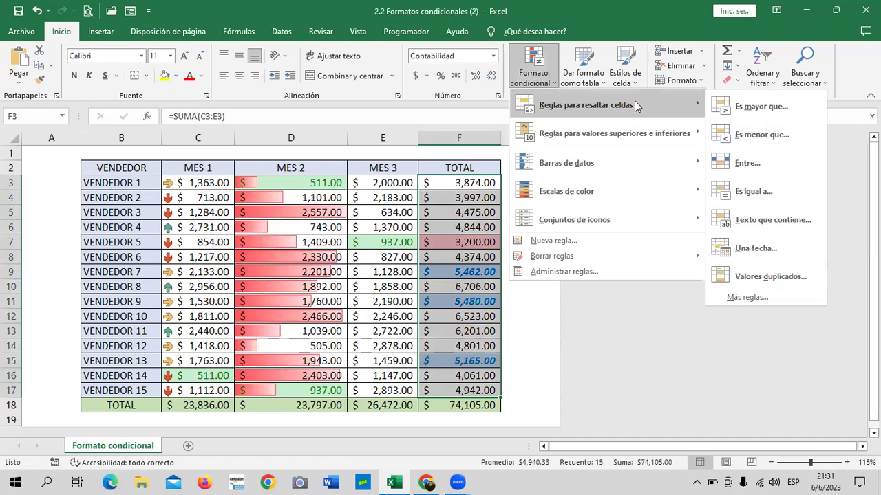
{"action": "left_click", "coordinate": [774, 162]}
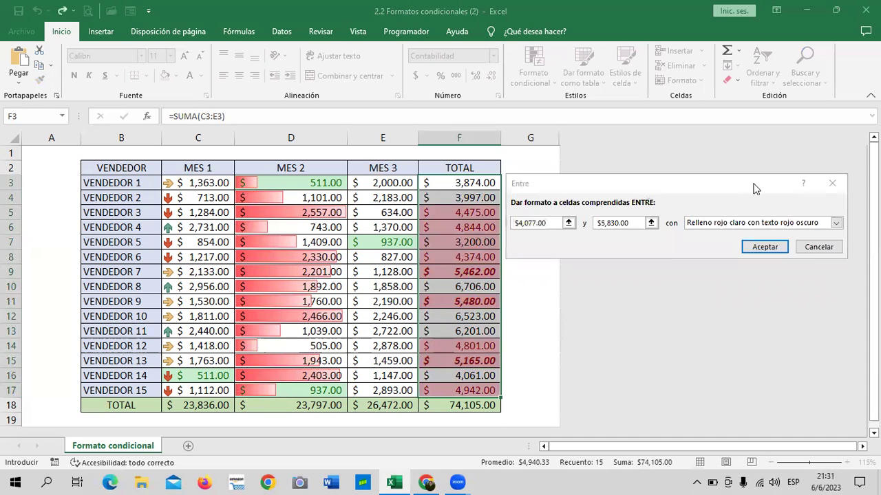
{"action": "left_click_drag", "start_coordinate": [739, 174], "coordinate": [753, 166]}
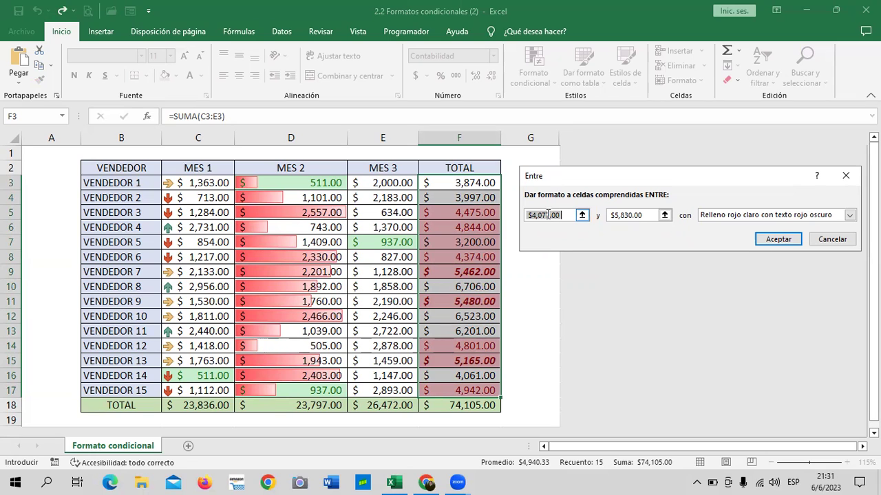
{"action": "left_click", "coordinate": [845, 242]}
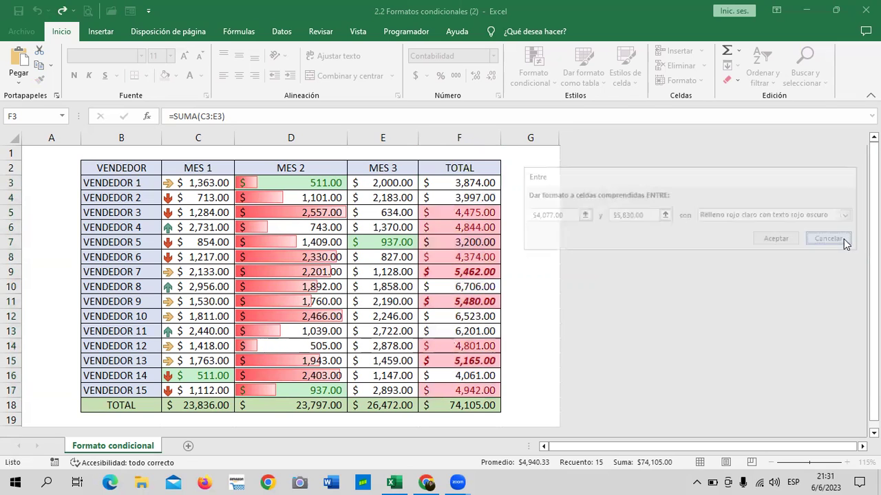
{"action": "left_click", "coordinate": [532, 172]}
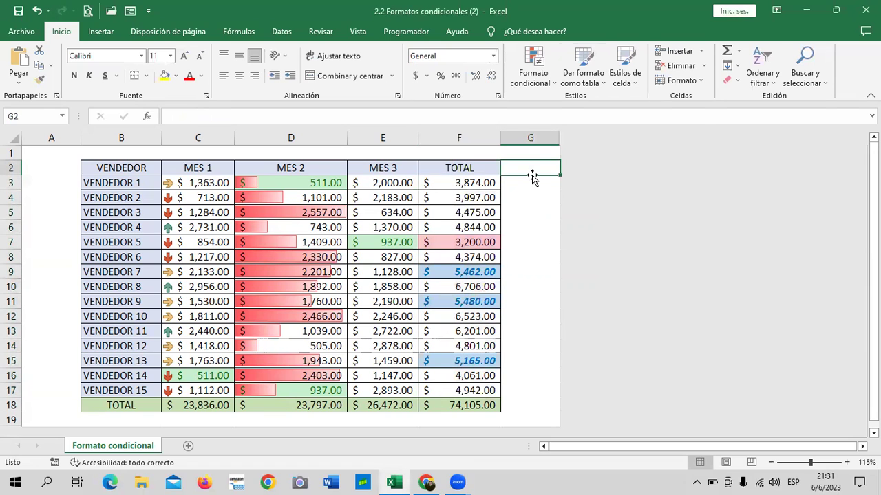
- Preview a Bottom values rule with the count lowered to 6, then cancel it
{"action": "left_click", "coordinate": [548, 83]}
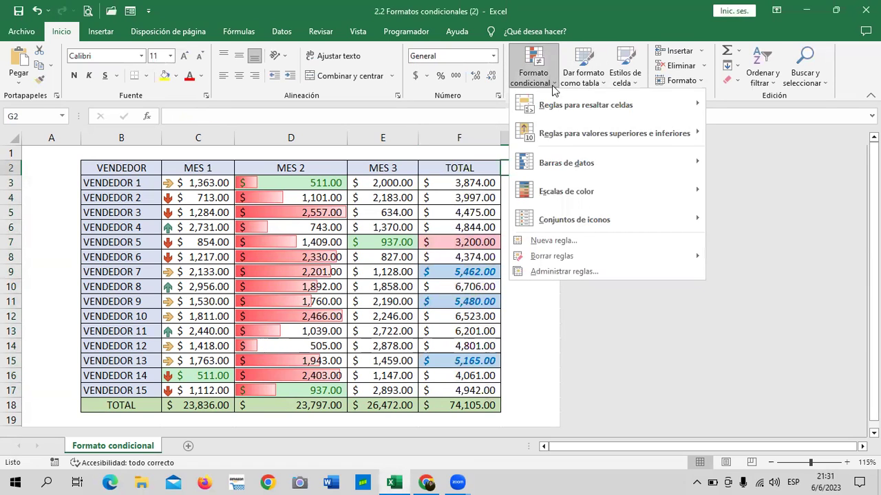
{"action": "mouse_move", "coordinate": [646, 197]}
{"action": "mouse_move", "coordinate": [672, 104]}
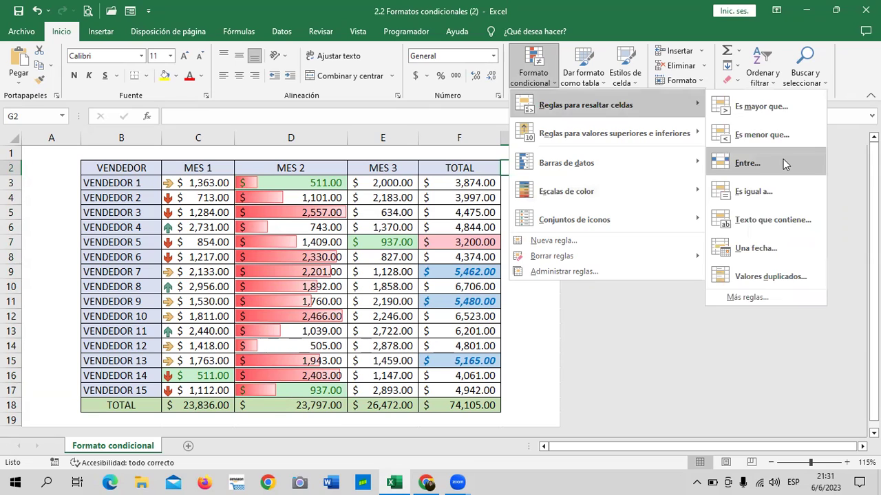
{"action": "mouse_move", "coordinate": [695, 140]}
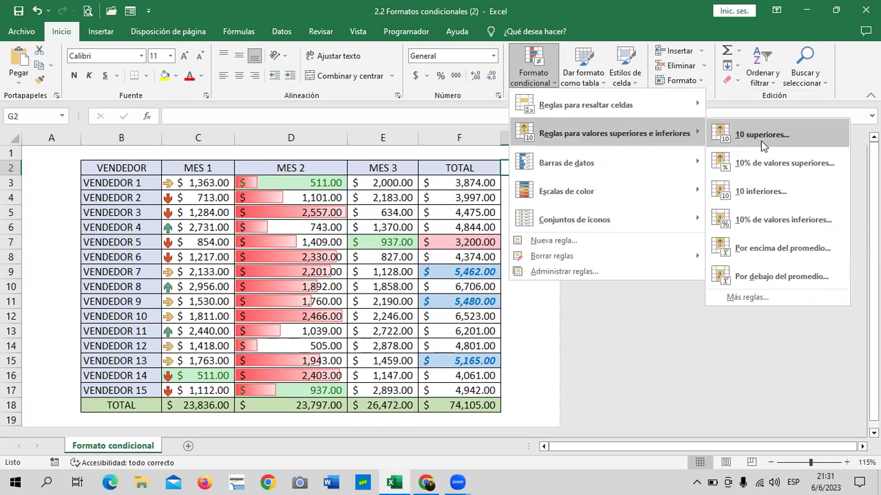
{"action": "left_click", "coordinate": [807, 190]}
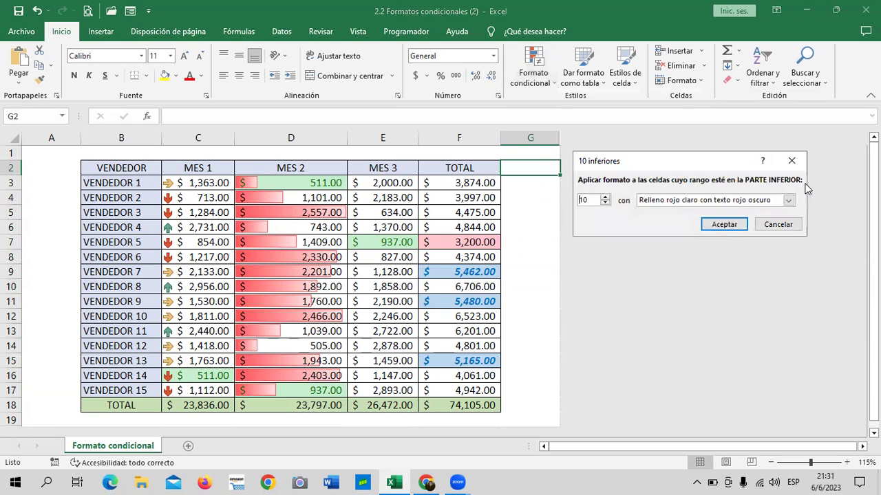
{"action": "left_click", "coordinate": [605, 203]}
{"action": "left_click", "coordinate": [604, 203]}
{"action": "left_click", "coordinate": [605, 203]}
{"action": "left_click", "coordinate": [605, 203]}
{"action": "left_click", "coordinate": [786, 227]}
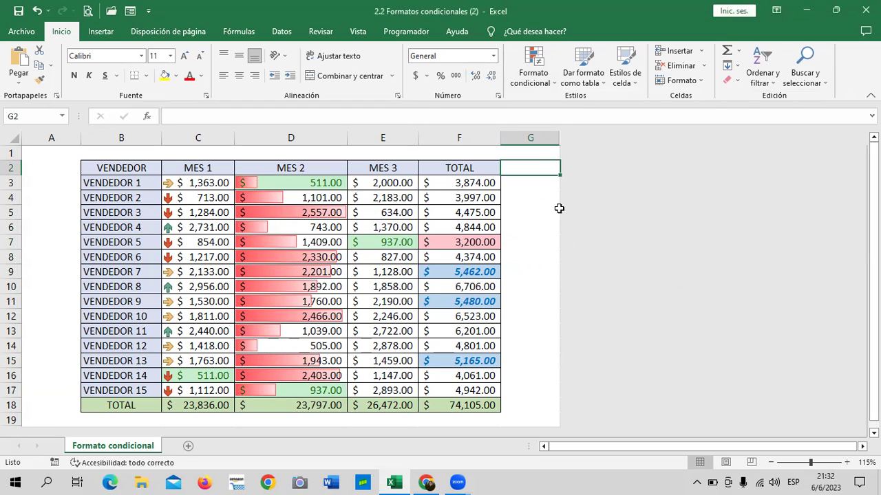
- Select empty cells G1, G3 and G5 beside the table
{"action": "left_click", "coordinate": [534, 190]}
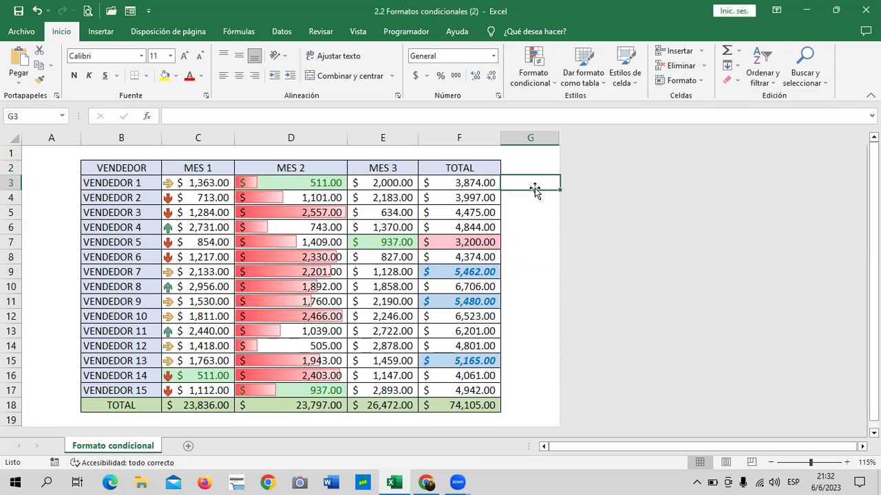
{"action": "left_click", "coordinate": [554, 156]}
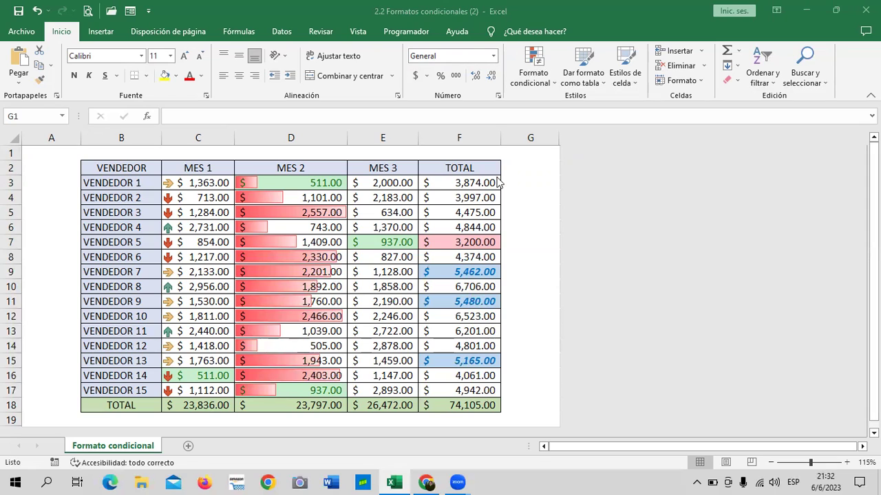
{"action": "left_click", "coordinate": [527, 166]}
{"action": "left_click", "coordinate": [524, 179]}
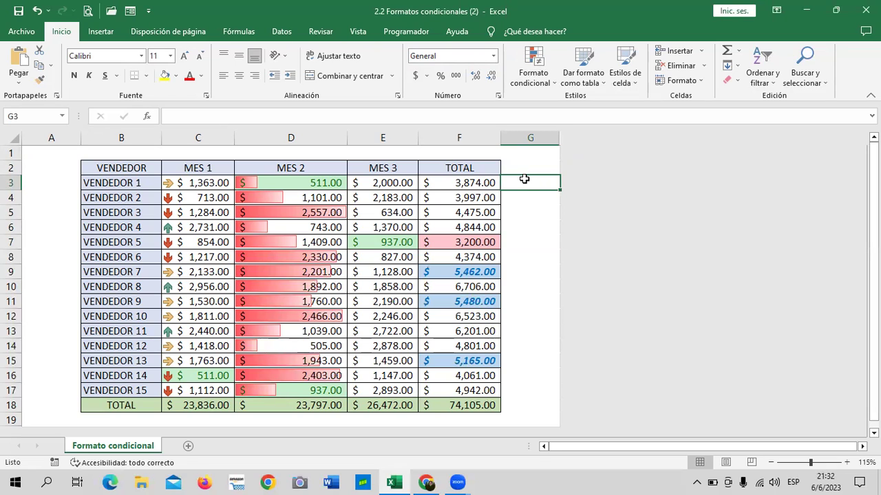
{"action": "left_click", "coordinate": [529, 208]}
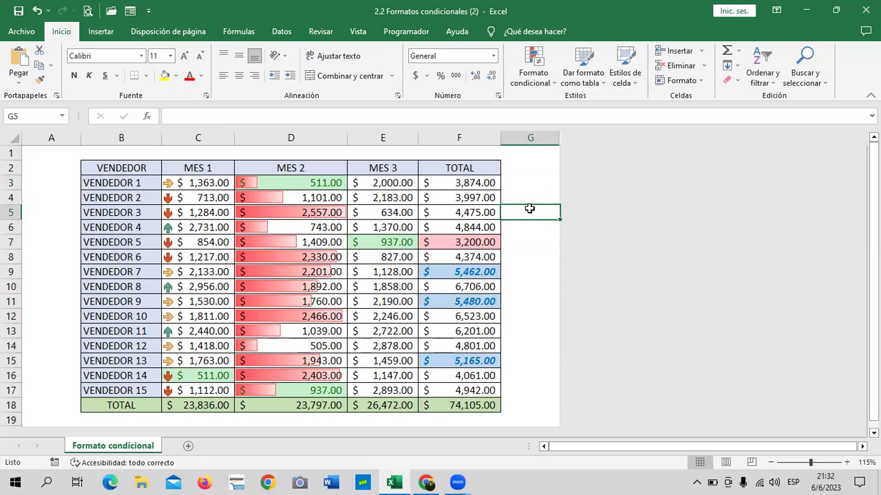
- Preview a Bottom values rule with the count lowered to 1, then cancel it
{"action": "left_click", "coordinate": [552, 82]}
{"action": "mouse_move", "coordinate": [583, 106]}
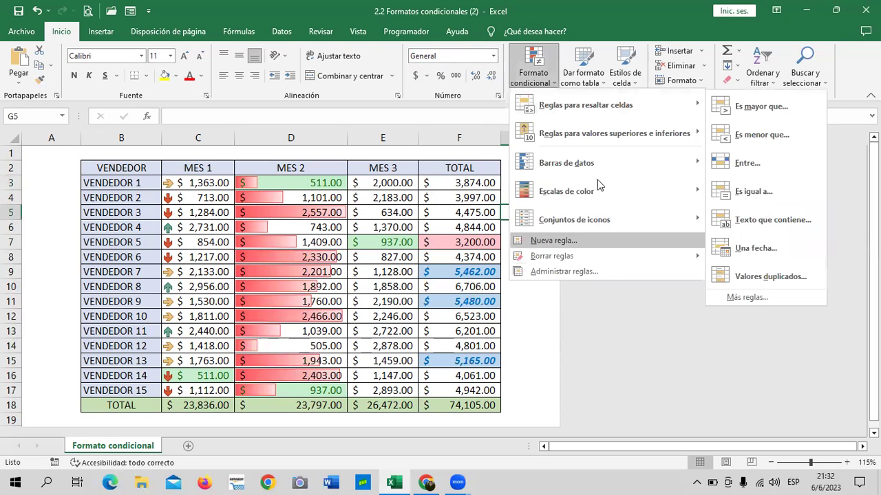
{"action": "mouse_move", "coordinate": [616, 124]}
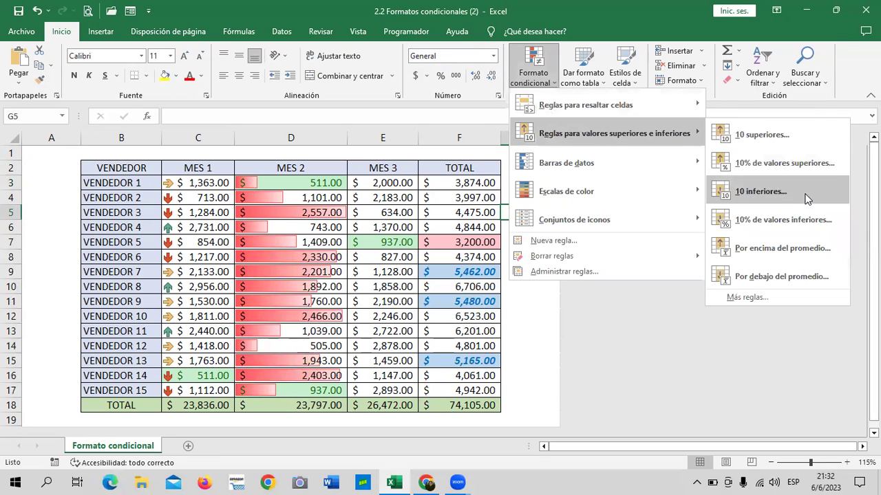
{"action": "left_click", "coordinate": [757, 191]}
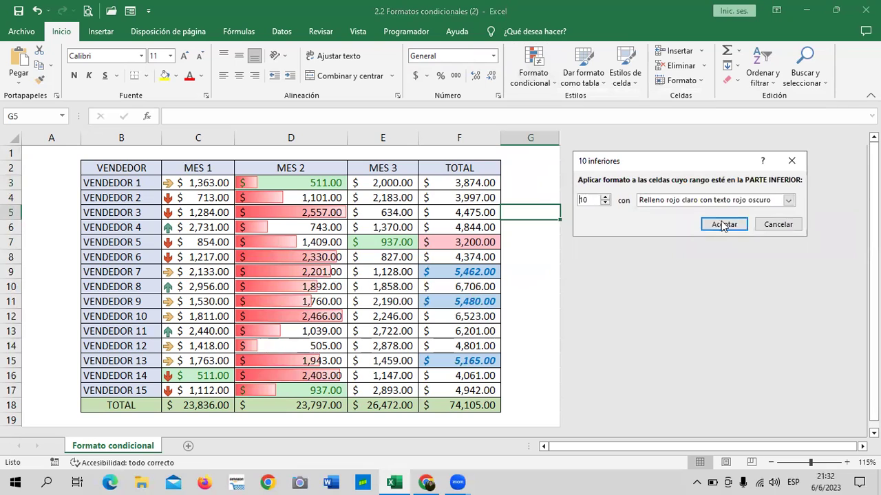
{"action": "left_click", "coordinate": [605, 203]}
{"action": "left_click", "coordinate": [605, 203]}
{"action": "left_click", "coordinate": [605, 203]}
{"action": "left_click", "coordinate": [605, 203]}
{"action": "left_click", "coordinate": [779, 224]}
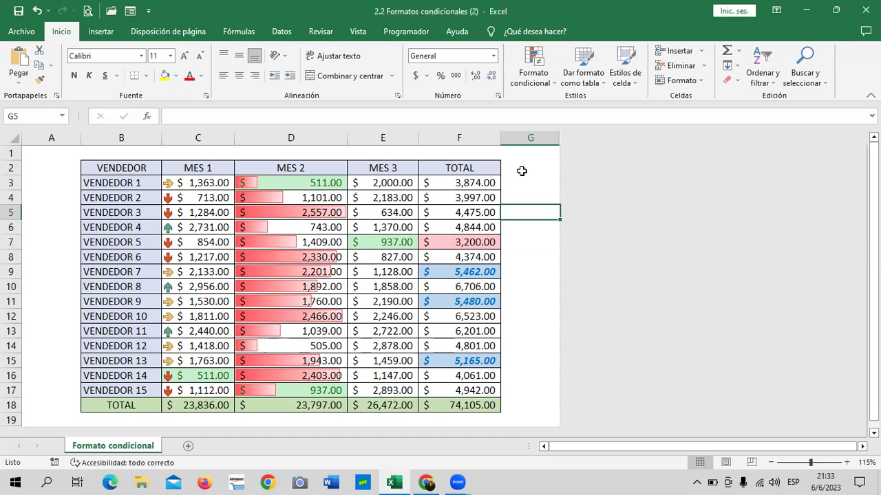
- Select F3:F17 several times, clearing it each time via empty cells in column G
{"action": "left_click_drag", "start_coordinate": [494, 183], "coordinate": [461, 392]}
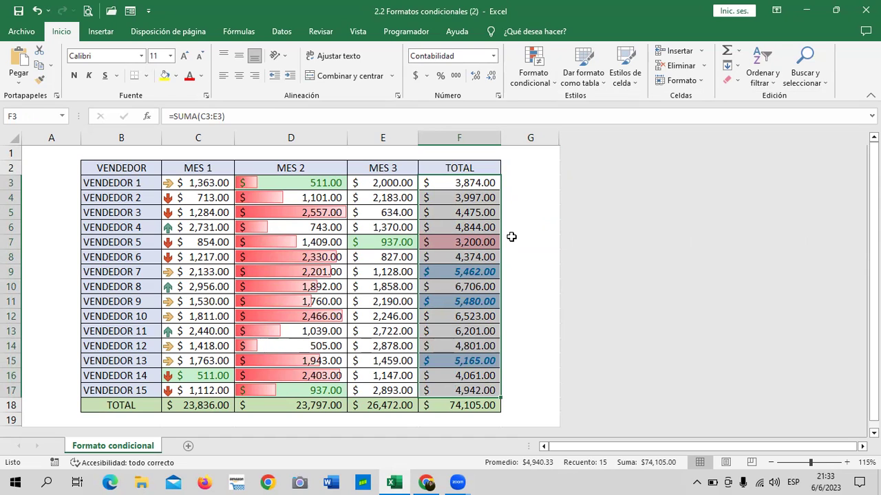
{"action": "mouse_move", "coordinate": [542, 196]}
{"action": "left_mouse_down"}
{"action": "mouse_move", "coordinate": [523, 187]}
{"action": "mouse_move", "coordinate": [474, 214]}
{"action": "left_mouse_up"}
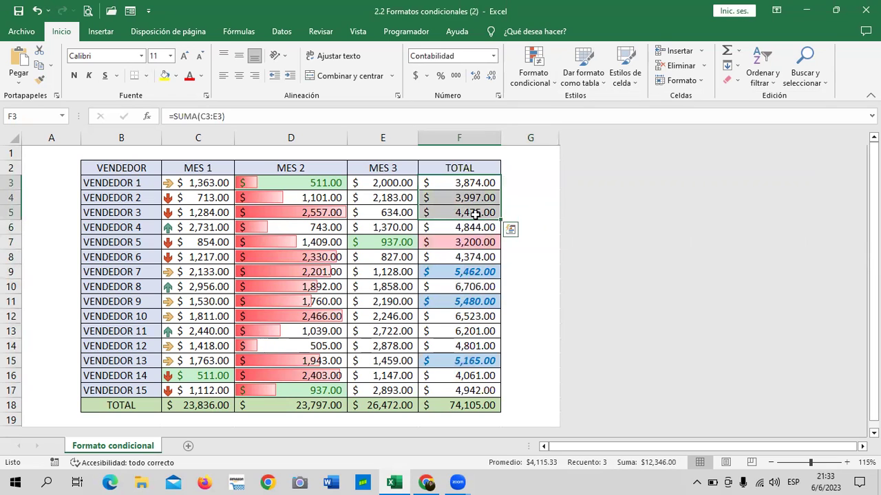
{"action": "left_click", "coordinate": [516, 180]}
{"action": "mouse_move", "coordinate": [482, 183]}
{"action": "left_mouse_down"}
{"action": "mouse_move", "coordinate": [482, 397]}
{"action": "mouse_move", "coordinate": [482, 390]}
{"action": "left_mouse_up"}
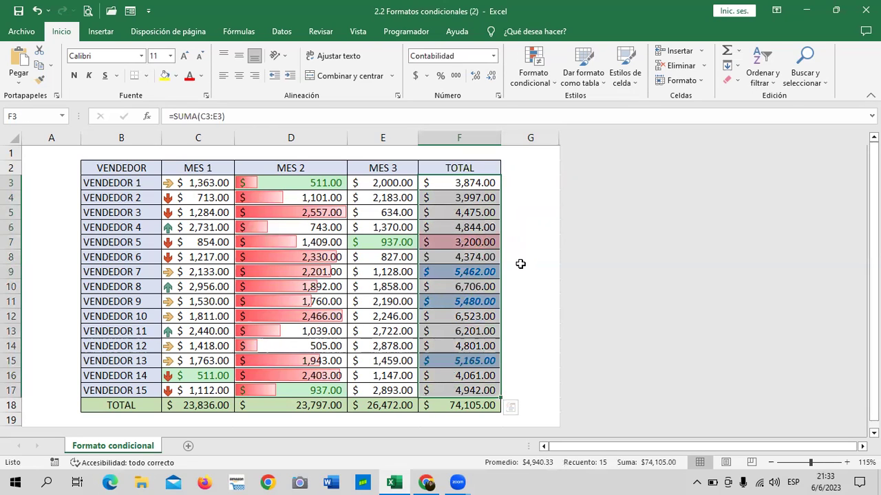
{"action": "left_click", "coordinate": [534, 165]}
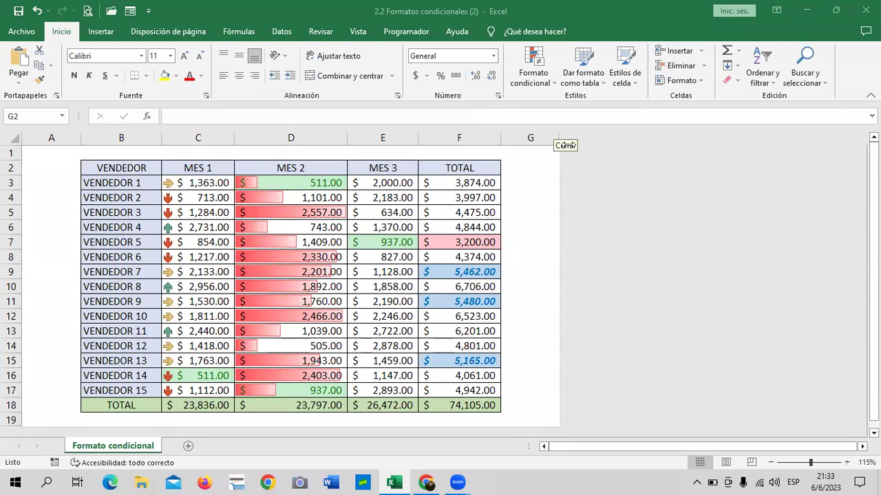
{"action": "left_click", "coordinate": [540, 170]}
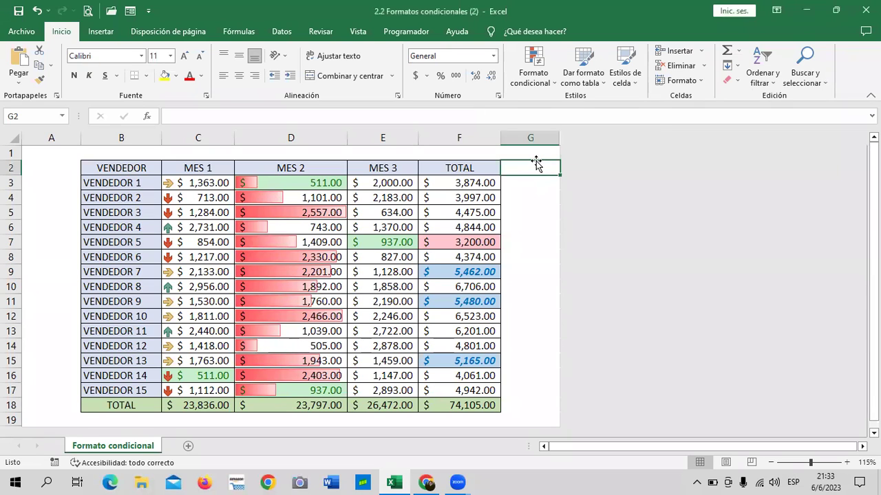
{"action": "left_click", "coordinate": [531, 198]}
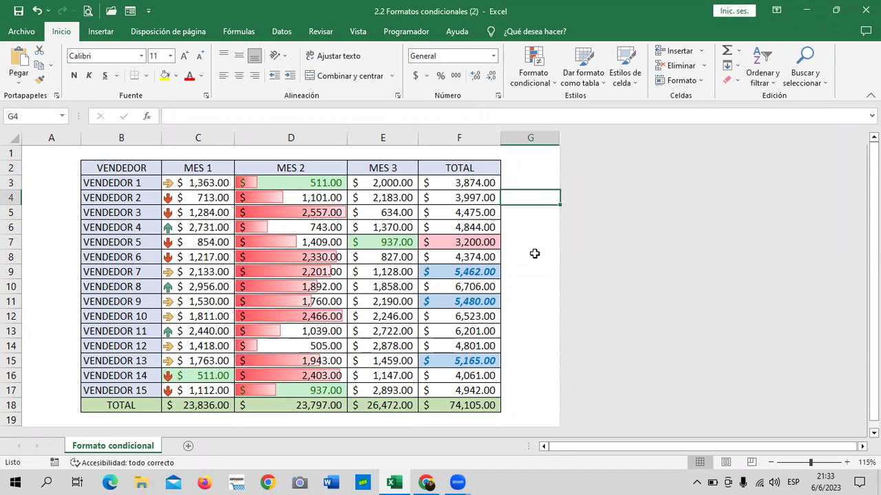
{"action": "left_click", "coordinate": [534, 255]}
{"action": "left_click", "coordinate": [455, 243]}
{"action": "left_click", "coordinate": [535, 194]}
{"action": "left_click_drag", "start_coordinate": [466, 182], "coordinate": [468, 390]}
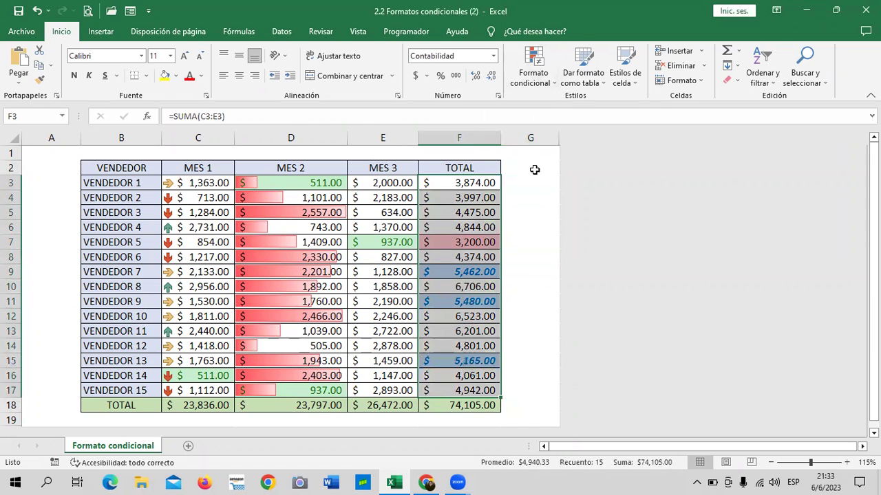
{"action": "left_click", "coordinate": [534, 167]}
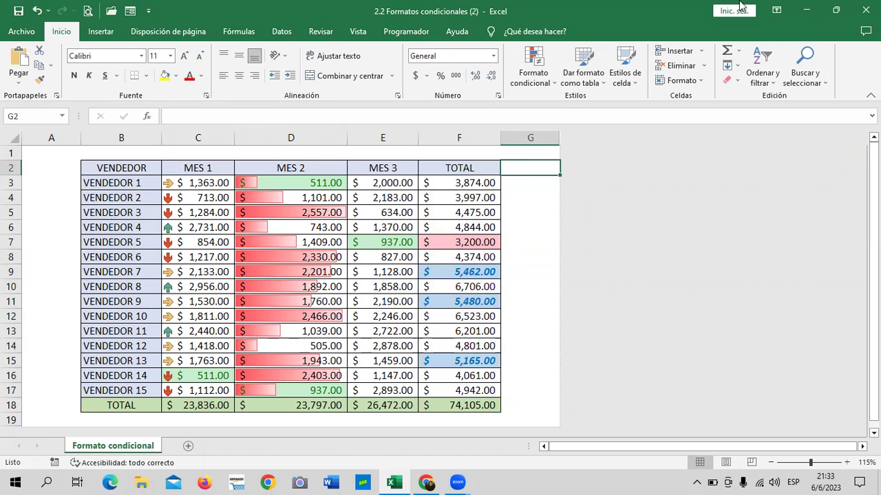
- Reactivate the Excel window and select the totals F3:F17
{"action": "left_click", "coordinate": [739, 5]}
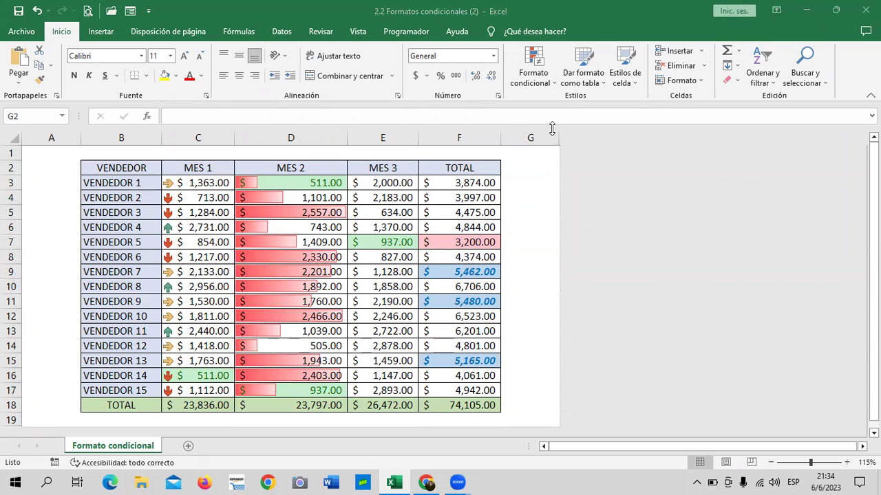
{"action": "left_click", "coordinate": [536, 164]}
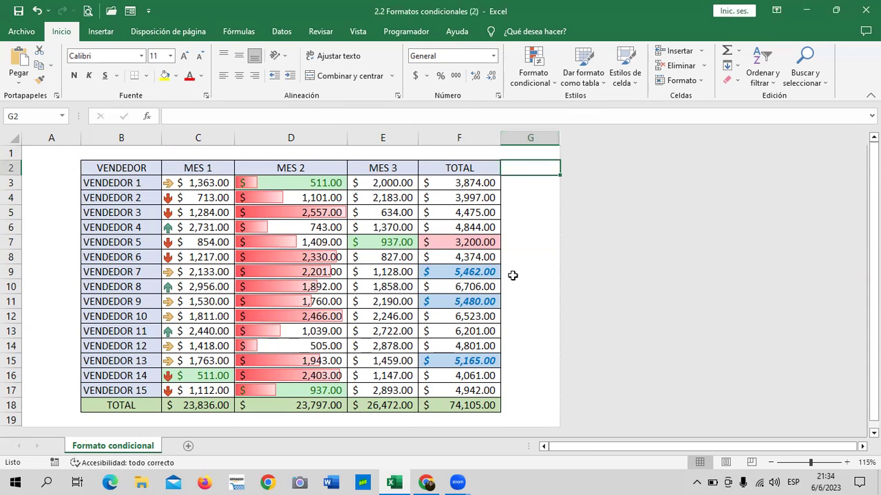
{"action": "left_click", "coordinate": [531, 195]}
{"action": "left_click_drag", "start_coordinate": [474, 183], "coordinate": [465, 387]}
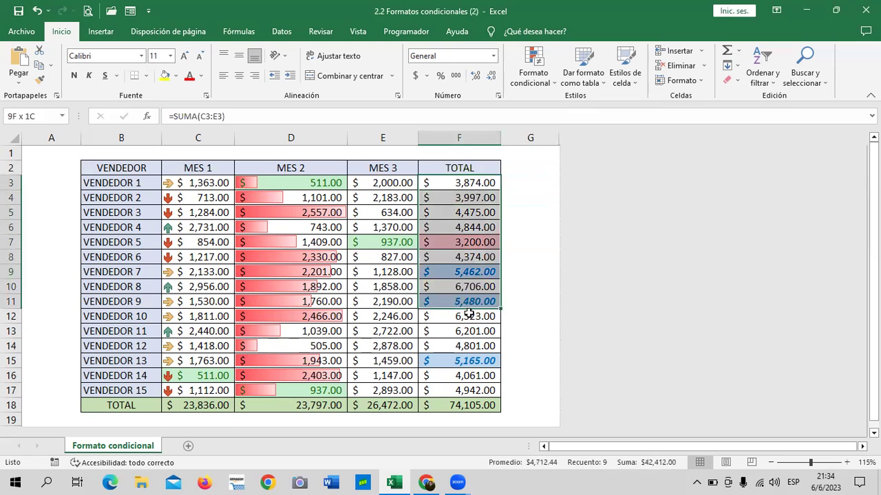
{"action": "left_click", "coordinate": [538, 181]}
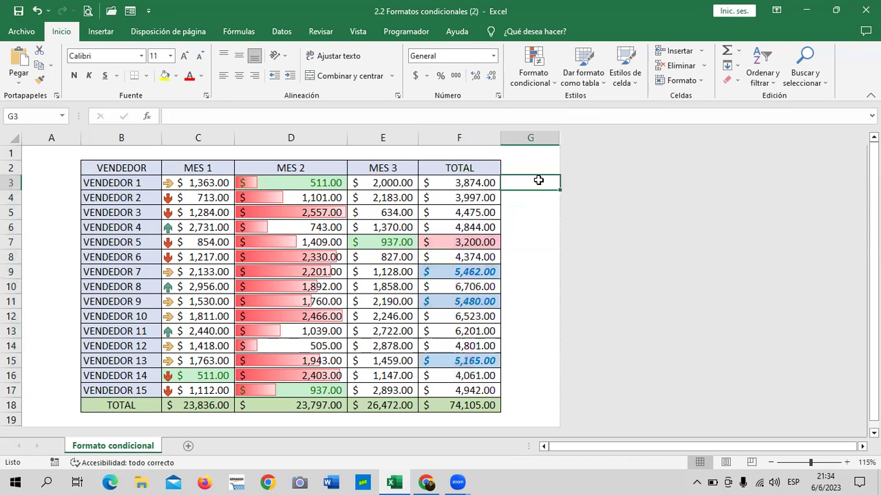
{"action": "left_click", "coordinate": [542, 163]}
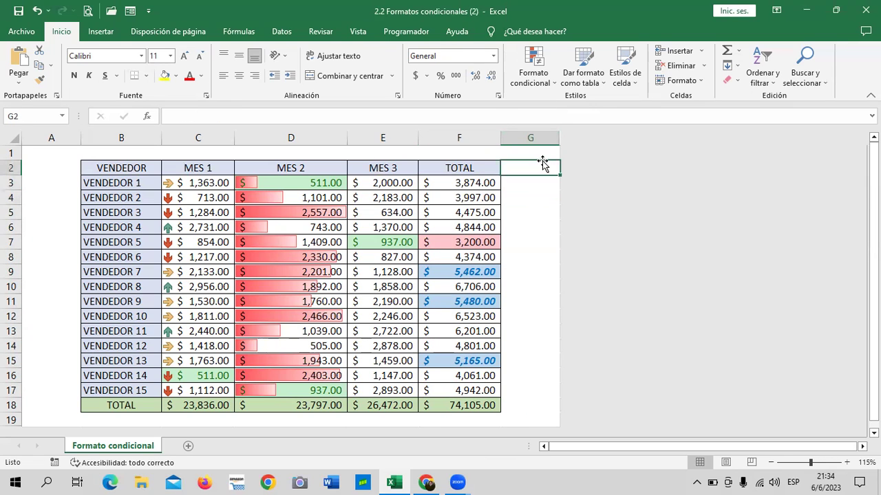
{"action": "left_click_drag", "start_coordinate": [473, 182], "coordinate": [473, 389]}
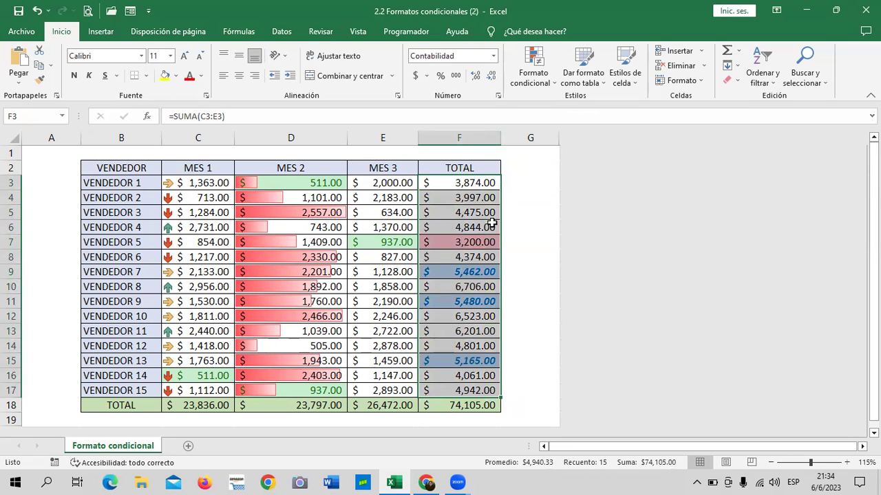
- Use Clear Rules from Selected Cells on F3:F17, then deselect the plain totals
{"action": "left_click", "coordinate": [555, 81]}
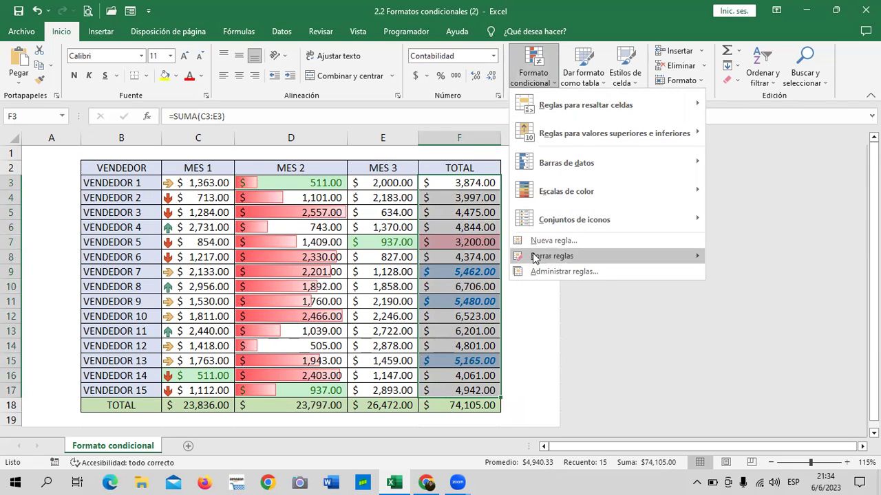
{"action": "mouse_move", "coordinate": [535, 258]}
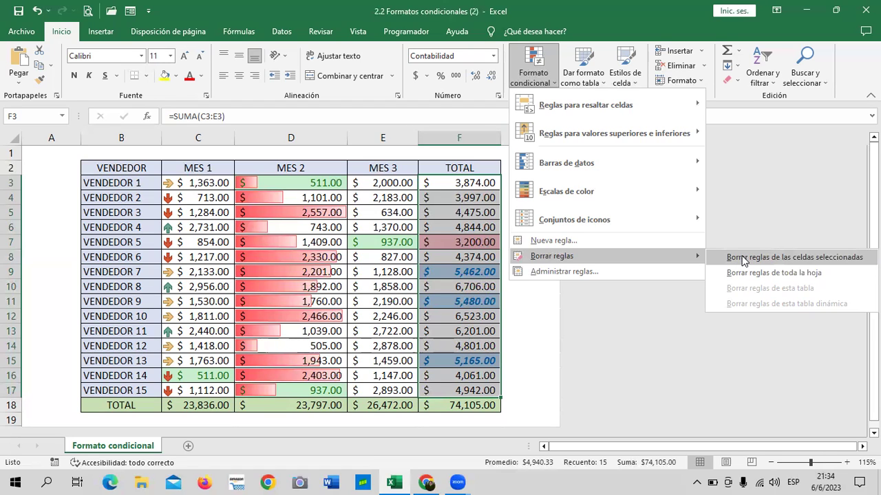
{"action": "left_click", "coordinate": [743, 257]}
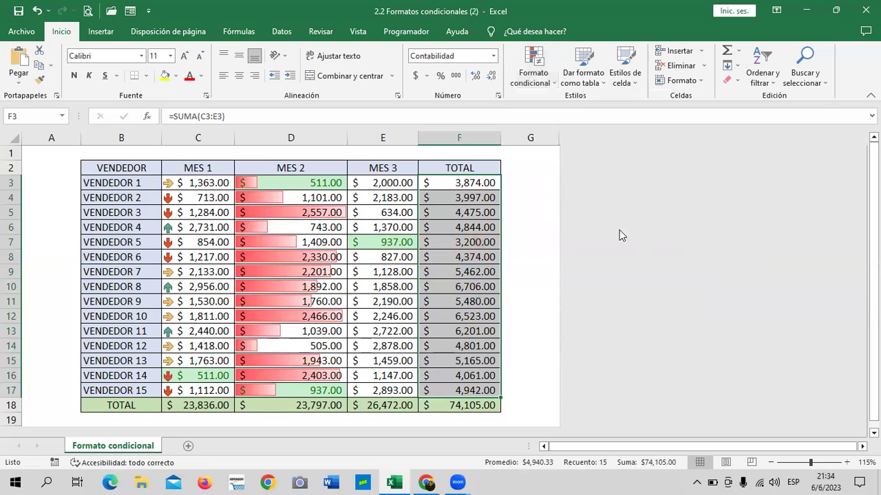
{"action": "left_click", "coordinate": [535, 163]}
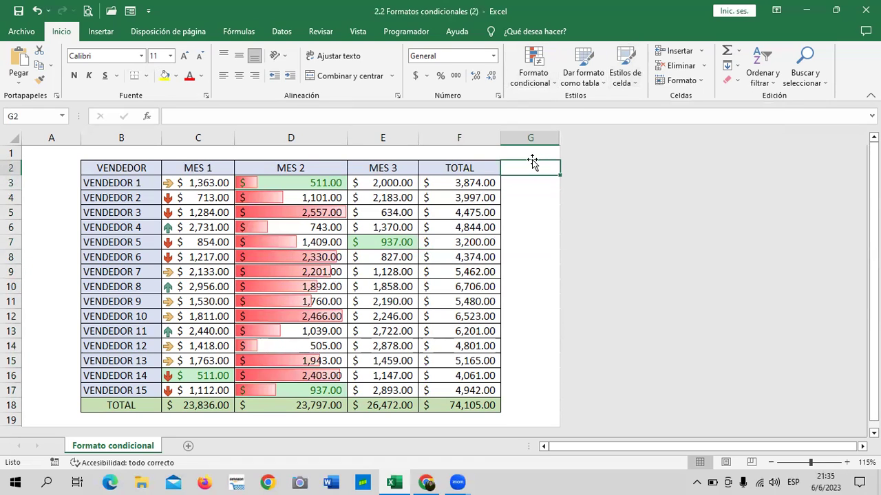
- Select F3:F17 and define a Between rule from 5000 to 6000, showing the format presets
{"action": "left_click", "coordinate": [535, 210]}
{"action": "left_click_drag", "start_coordinate": [458, 181], "coordinate": [454, 390]}
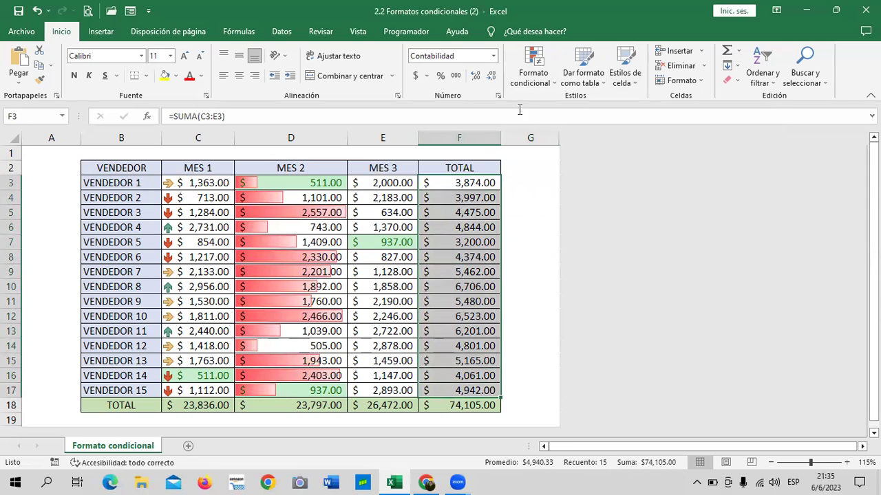
{"action": "left_click", "coordinate": [553, 82]}
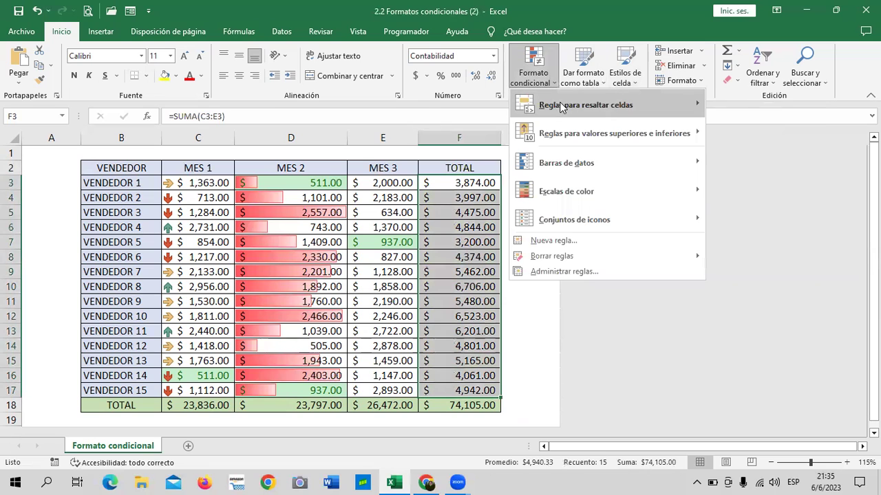
{"action": "mouse_move", "coordinate": [561, 103]}
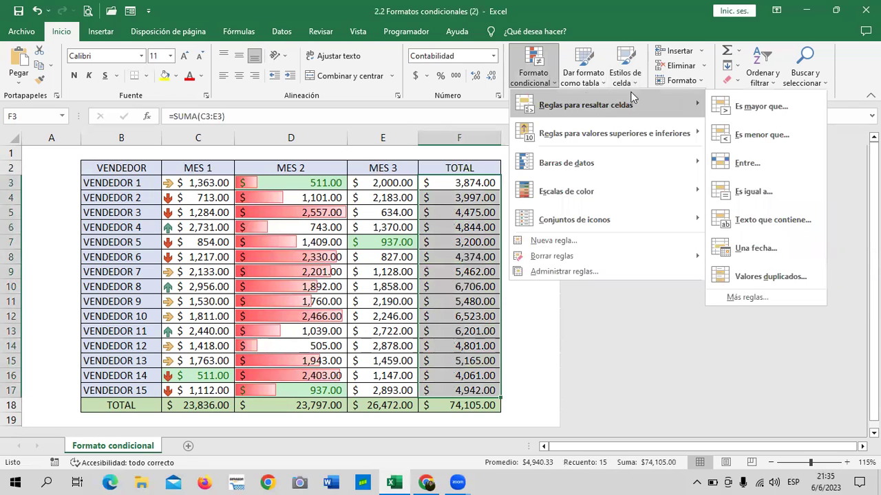
{"action": "left_click", "coordinate": [787, 163]}
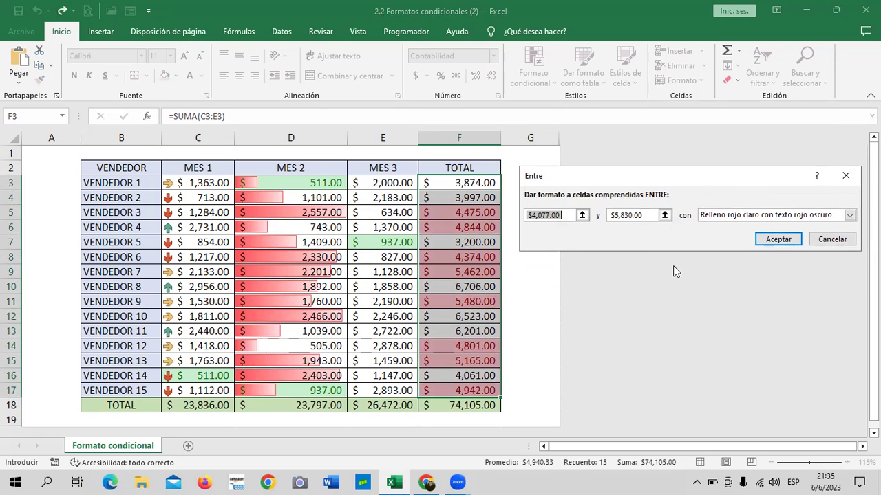
{"action": "key", "text": "BackSpace"}
{"action": "type", "text": "5000"}
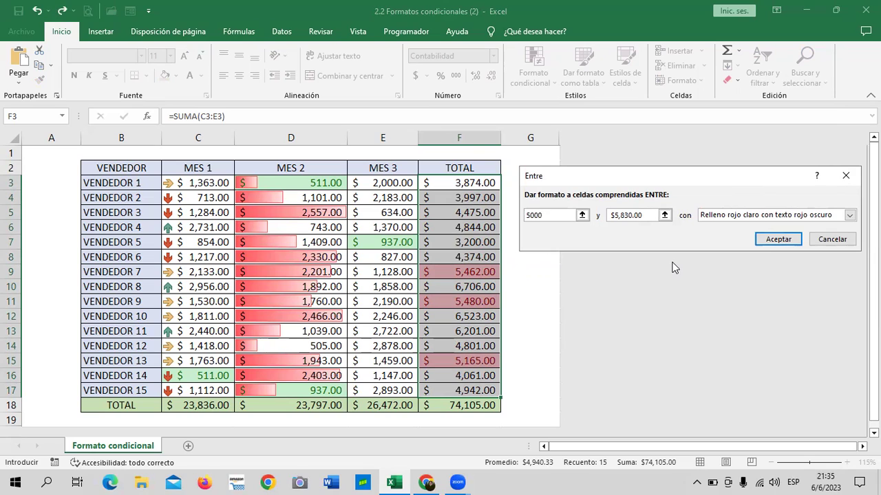
{"action": "left_click", "coordinate": [649, 215]}
{"action": "key", "text": "BackSpace"}
{"action": "key", "text": "BackSpace"}
{"action": "key", "text": "BackSpace"}
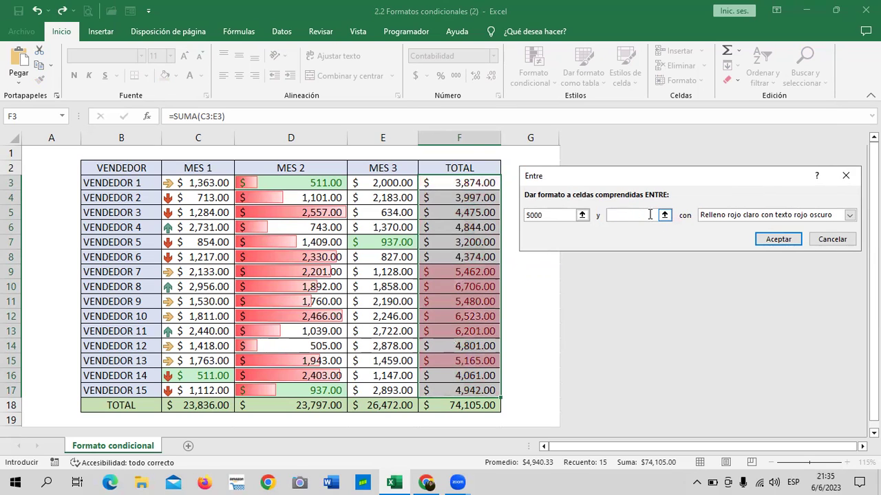
{"action": "type", "text": "6000"}
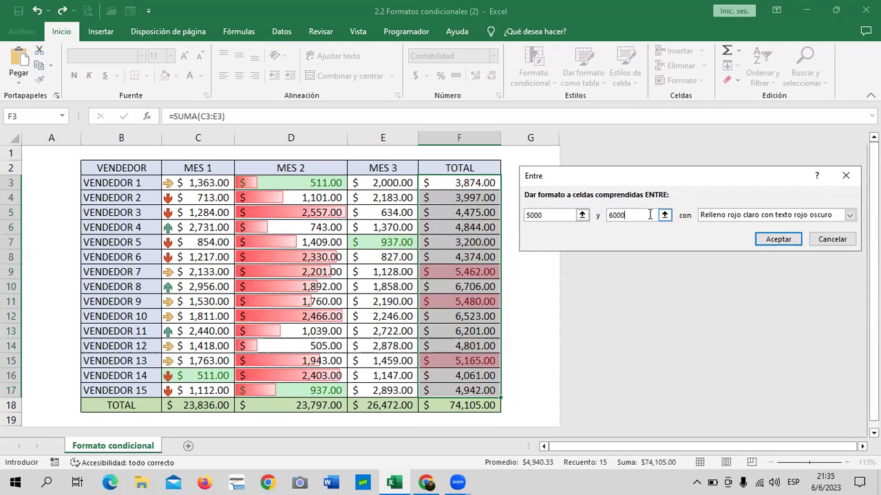
{"action": "left_click", "coordinate": [849, 215]}
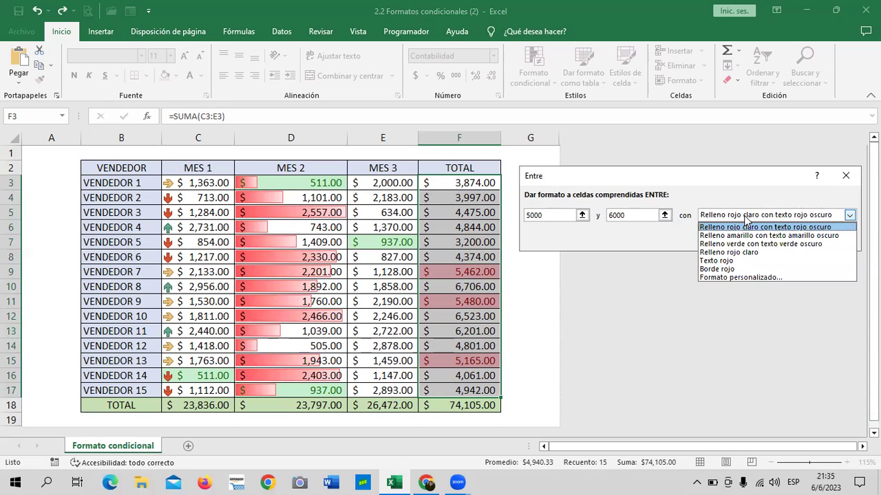
- Choose a custom format with Bold Italic dark blue font
{"action": "left_click", "coordinate": [759, 278]}
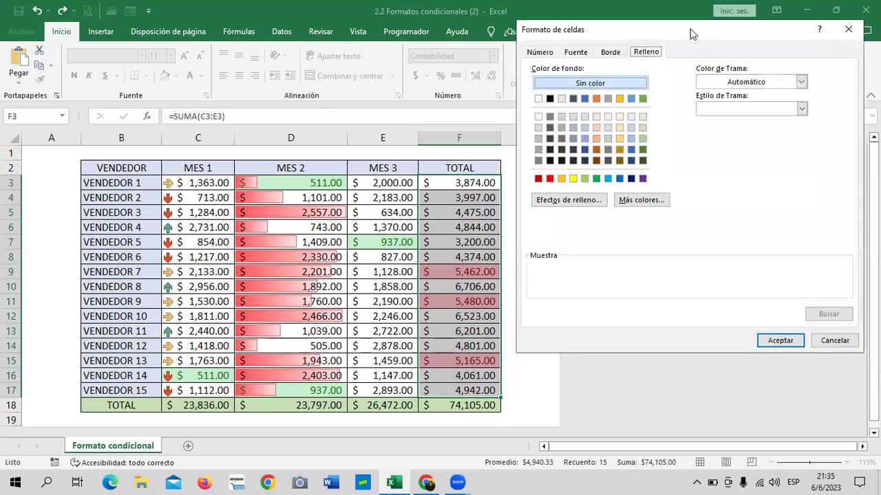
{"action": "left_click_drag", "start_coordinate": [692, 34], "coordinate": [328, 72]}
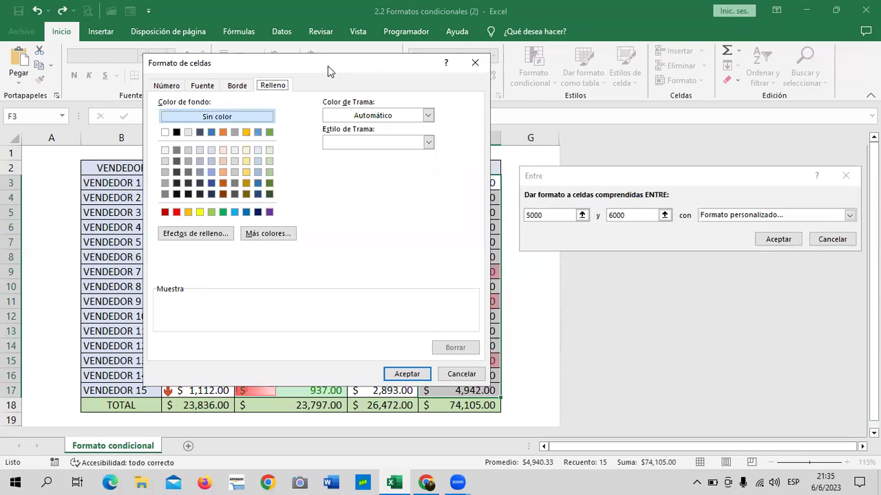
{"action": "left_click", "coordinate": [240, 90]}
{"action": "left_click", "coordinate": [206, 89]}
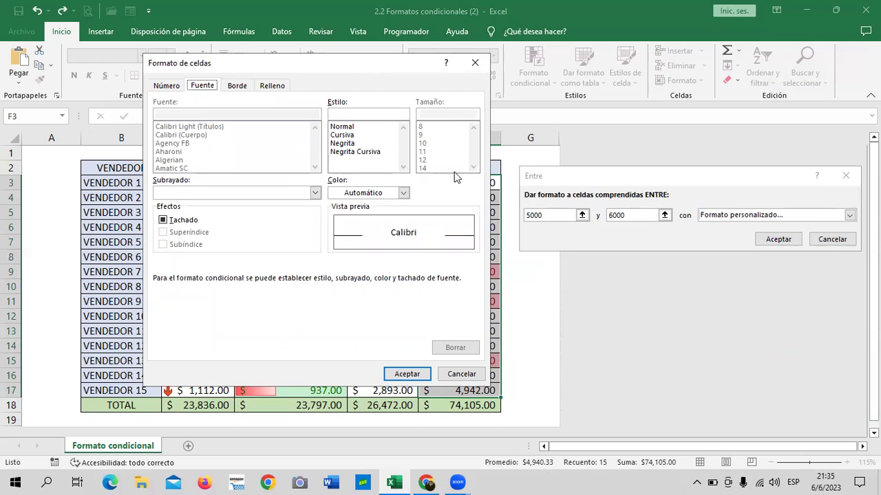
{"action": "left_click", "coordinate": [365, 152]}
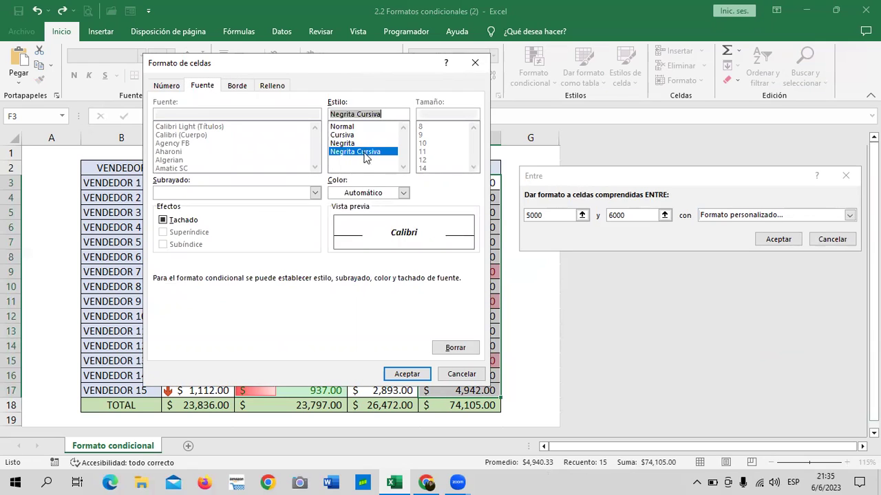
{"action": "left_click", "coordinate": [403, 192]}
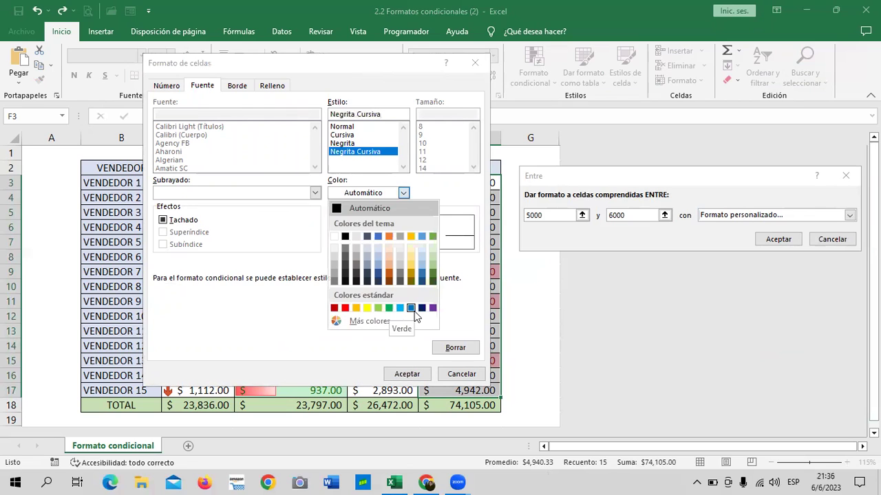
{"action": "left_click", "coordinate": [422, 280]}
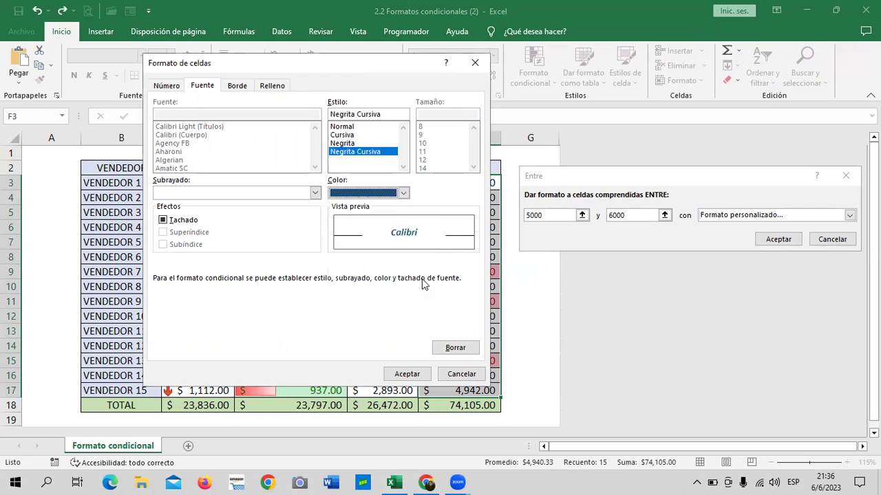
- Give the custom format a dark blue fill and confirm it
{"action": "left_click", "coordinate": [272, 86]}
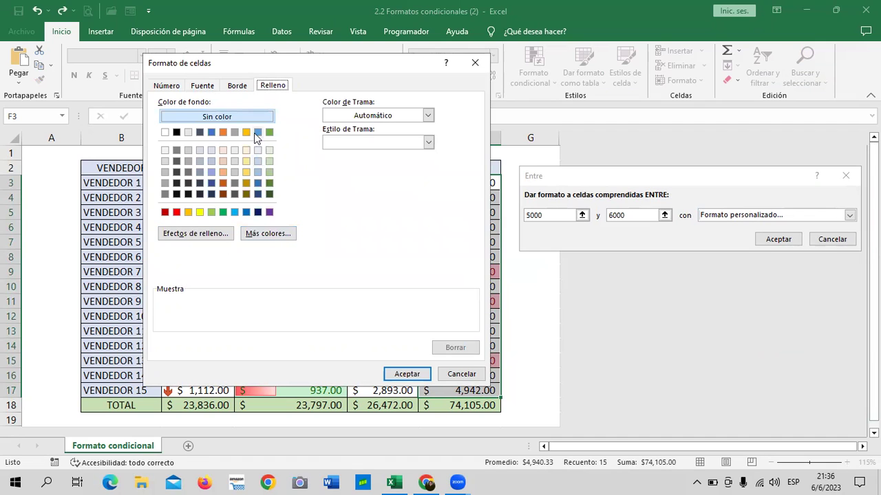
{"action": "left_click", "coordinate": [216, 235]}
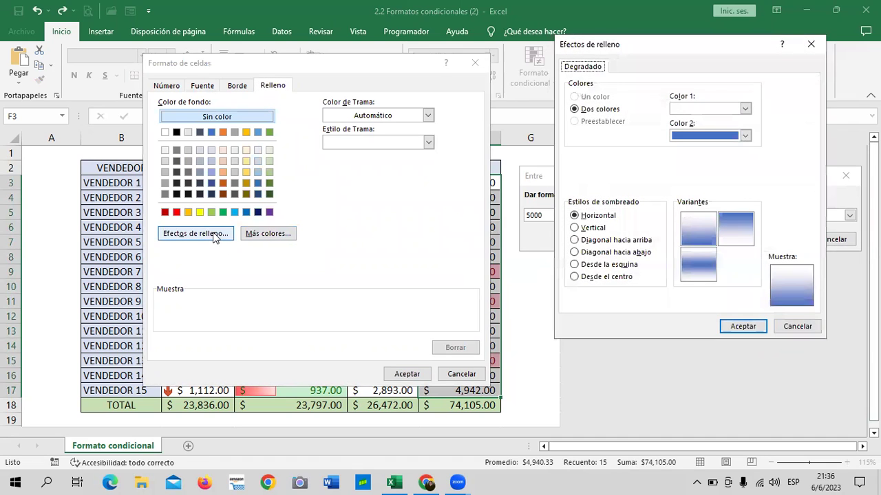
{"action": "left_click", "coordinate": [810, 45]}
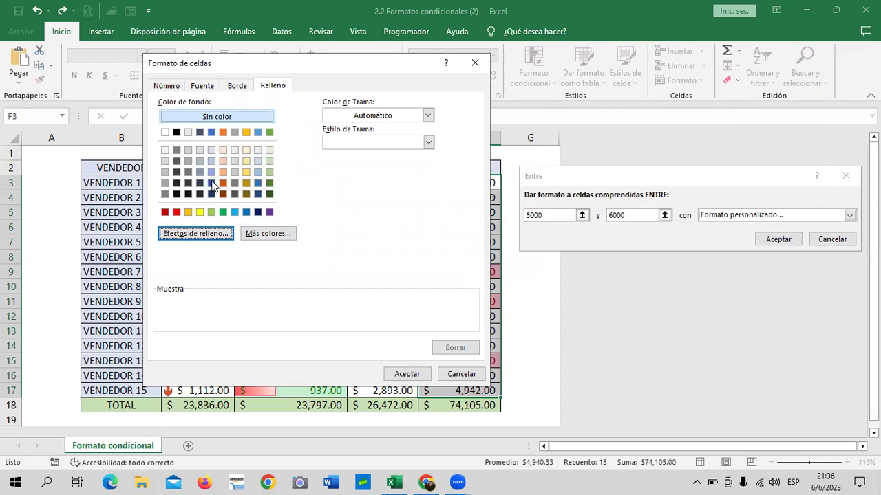
{"action": "left_click", "coordinate": [233, 212]}
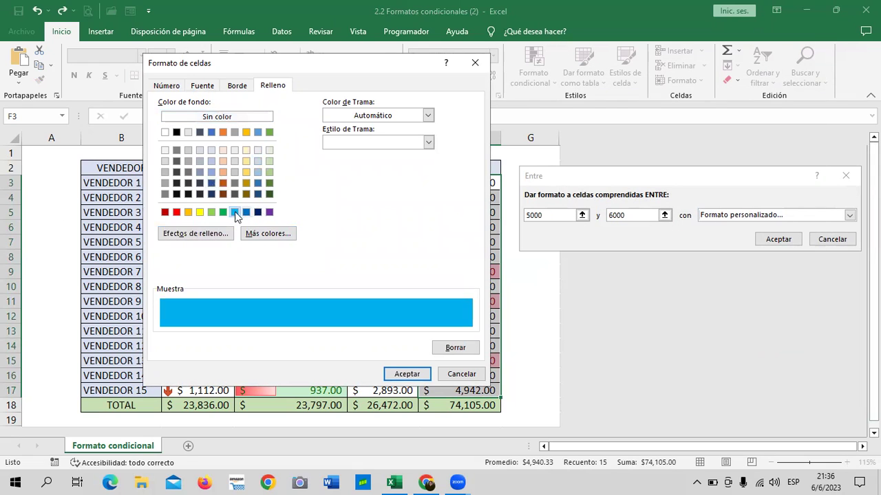
{"action": "left_click", "coordinate": [257, 173]}
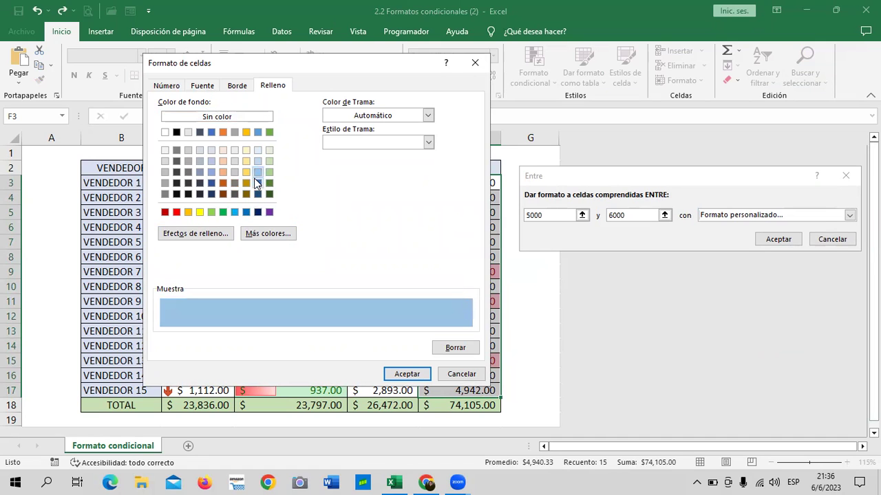
{"action": "left_click", "coordinate": [257, 183]}
{"action": "left_click", "coordinate": [403, 375]}
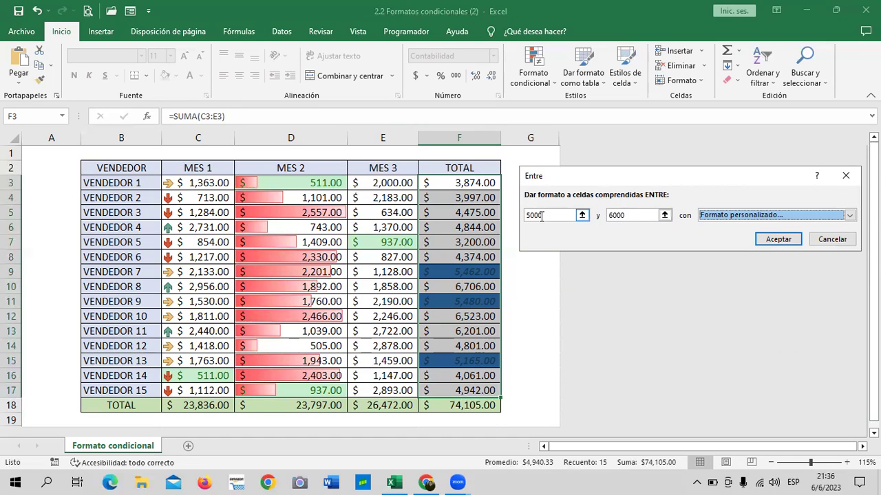
- Apply the 5000–6000 rule, inspect totals F12, F9, F11 and F15, then reselect F3:F17
{"action": "left_click", "coordinate": [781, 239]}
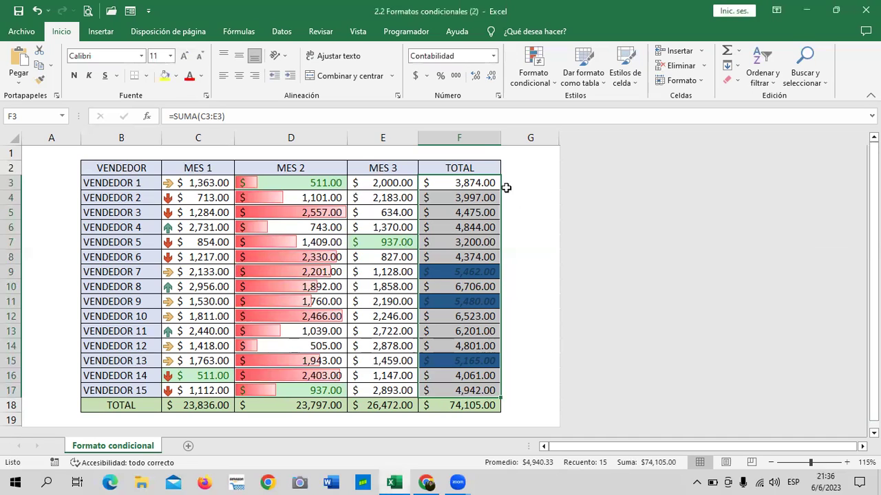
{"action": "left_click", "coordinate": [527, 183]}
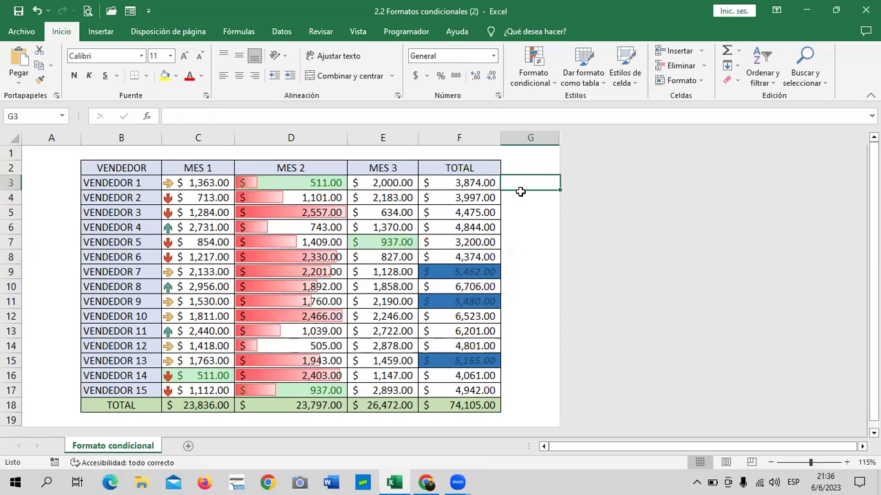
{"action": "left_click", "coordinate": [516, 359]}
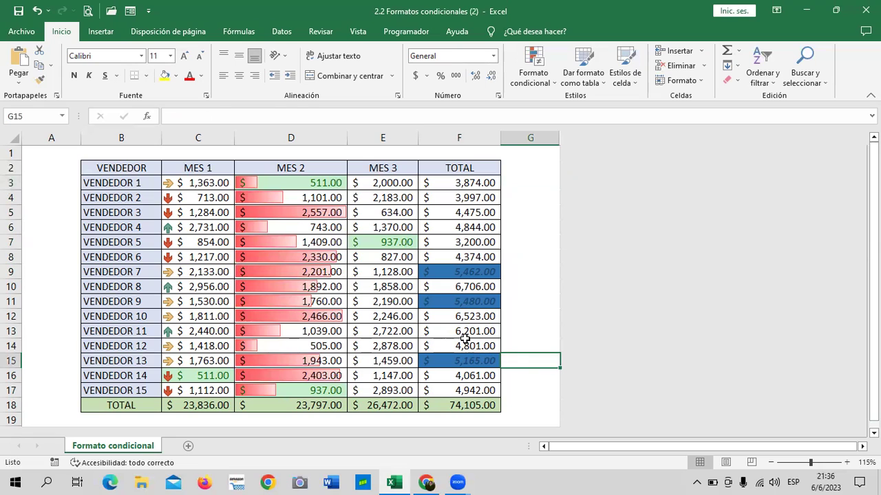
{"action": "left_click", "coordinate": [455, 328]}
{"action": "left_click", "coordinate": [447, 315]}
{"action": "left_click", "coordinate": [440, 271]}
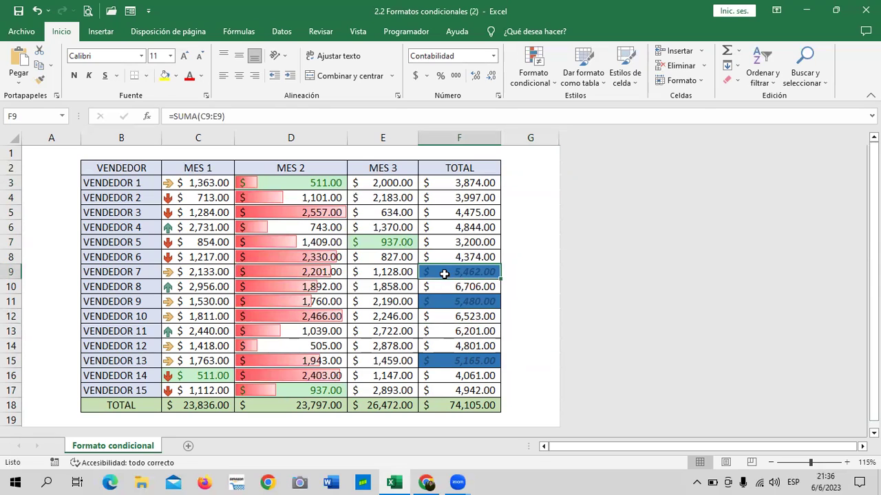
{"action": "left_click", "coordinate": [450, 303]}
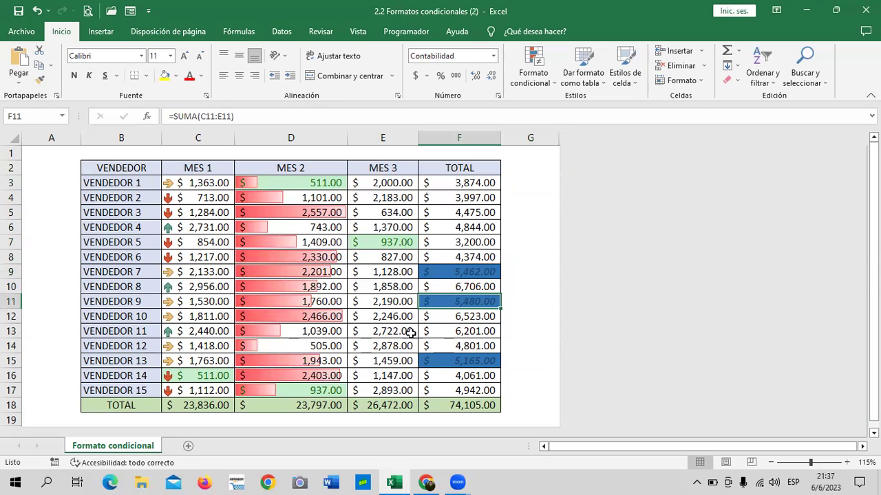
{"action": "left_click", "coordinate": [445, 362]}
{"action": "left_click_drag", "start_coordinate": [478, 182], "coordinate": [458, 390]}
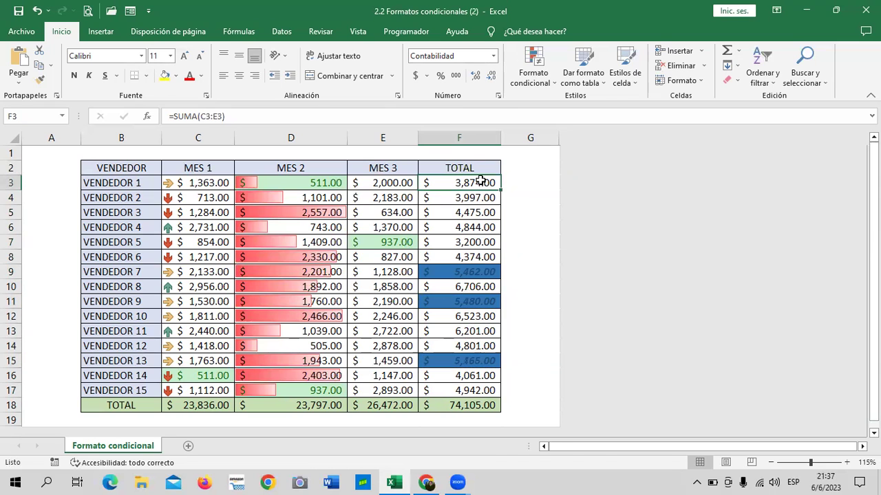
- Clear the dark-blue rules from the selected totals F3:F17
{"action": "left_click", "coordinate": [533, 72]}
{"action": "mouse_move", "coordinate": [581, 187]}
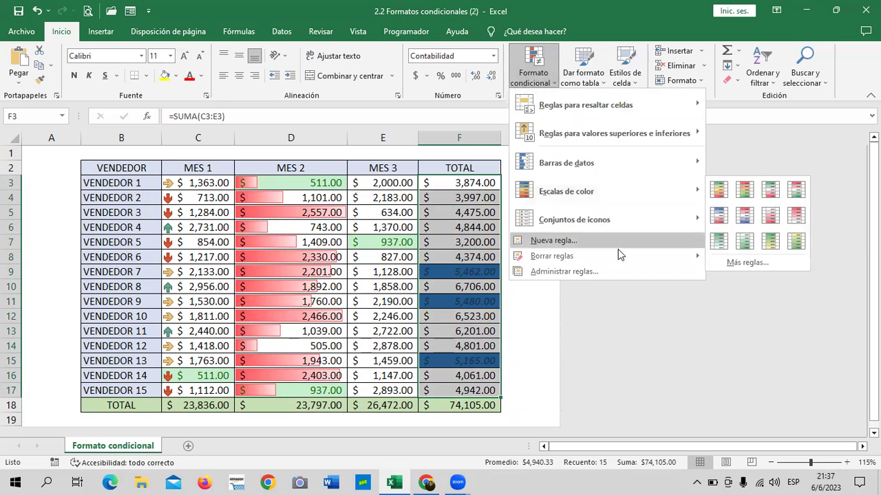
{"action": "mouse_move", "coordinate": [602, 256]}
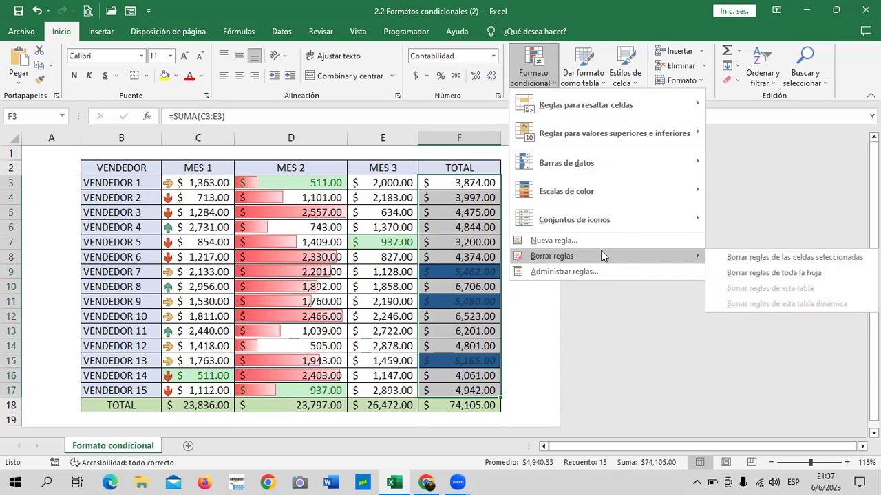
{"action": "left_click", "coordinate": [779, 257]}
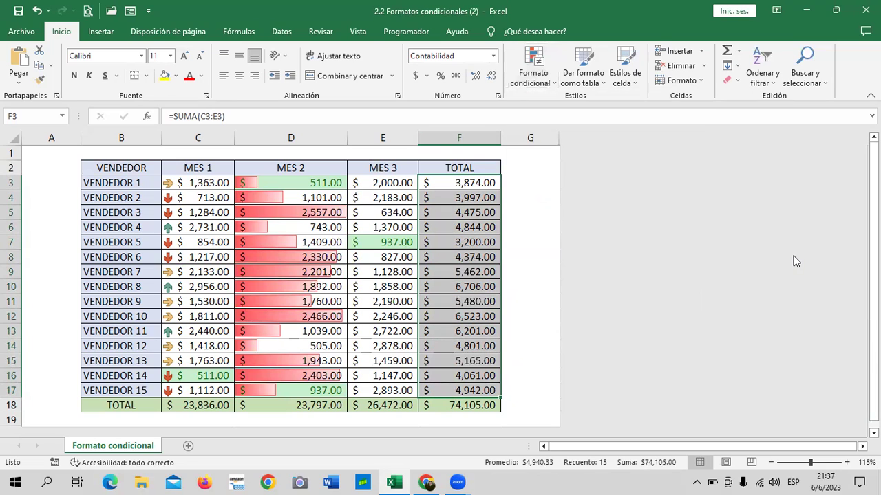
- Bring up the Top/Bottom Rules submenu under Conditional Formatting
{"action": "left_click", "coordinate": [553, 77]}
{"action": "mouse_move", "coordinate": [575, 110]}
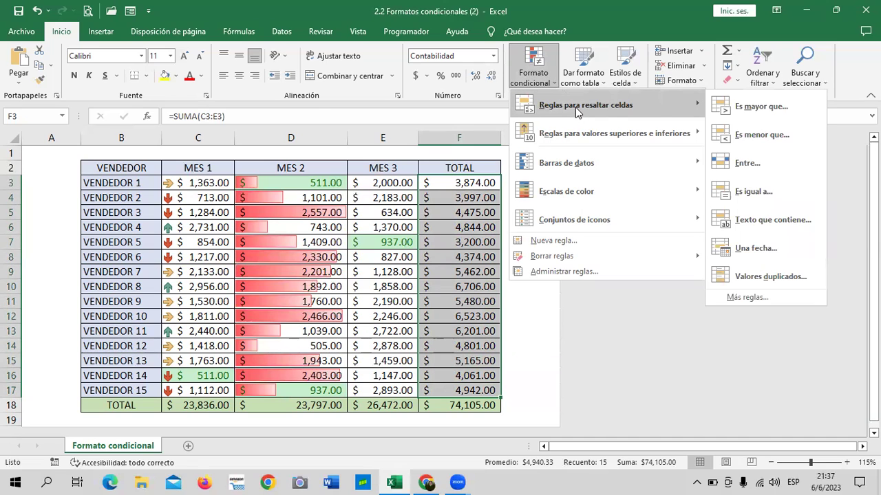
{"action": "mouse_move", "coordinate": [597, 133]}
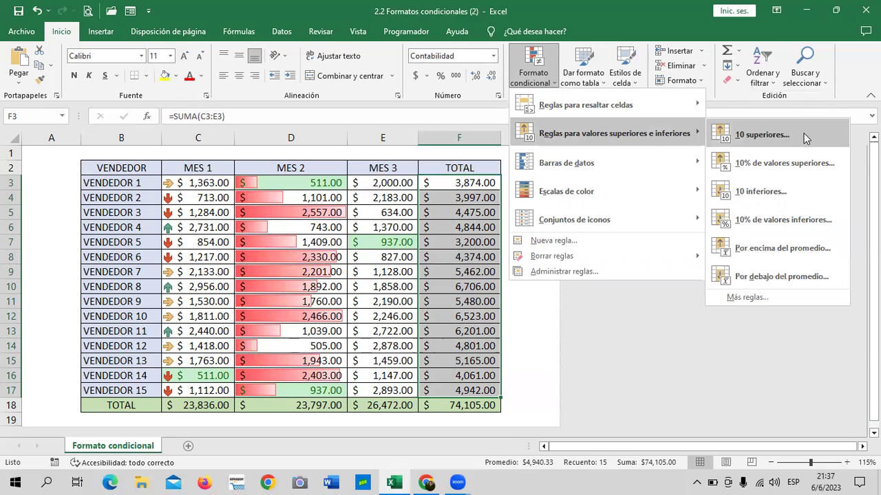
- Start a Top 10 Items rule and lower the count to 3
{"action": "left_click", "coordinate": [761, 135]}
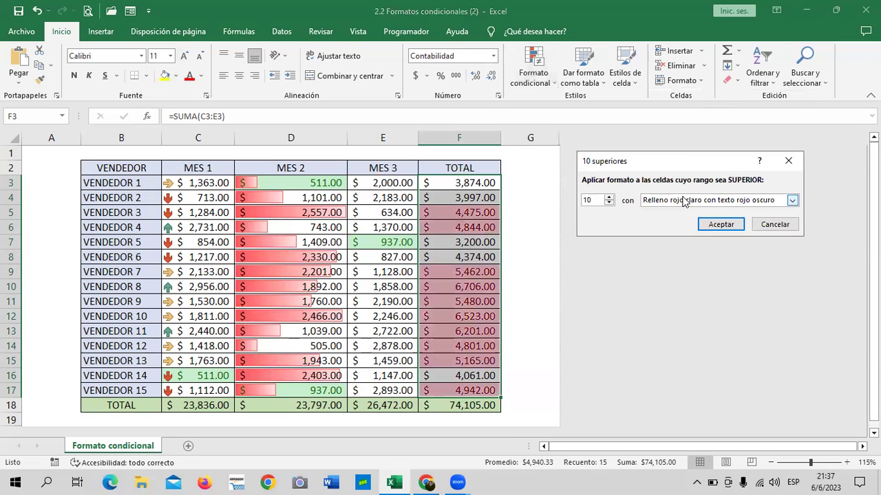
{"action": "left_click", "coordinate": [608, 203]}
{"action": "left_click", "coordinate": [608, 203]}
{"action": "left_click", "coordinate": [608, 203]}
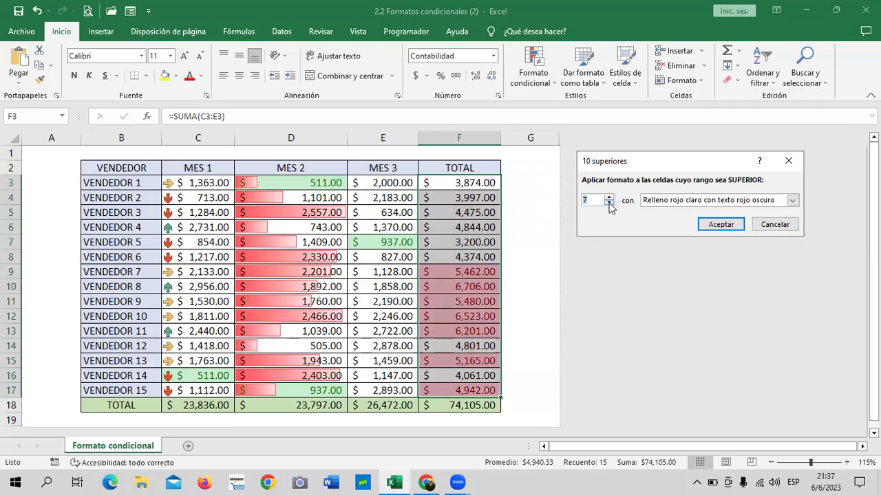
{"action": "left_click", "coordinate": [608, 204]}
{"action": "left_click", "coordinate": [608, 203]}
{"action": "left_click", "coordinate": [608, 204]}
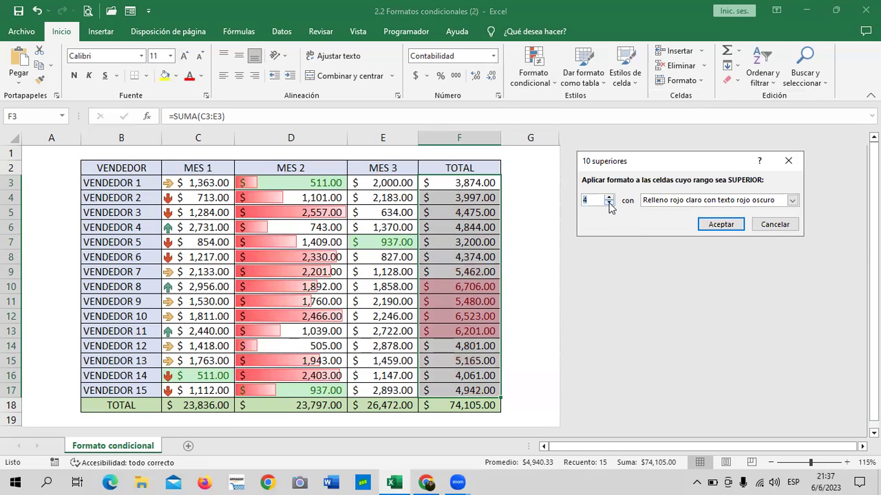
{"action": "left_click", "coordinate": [608, 204]}
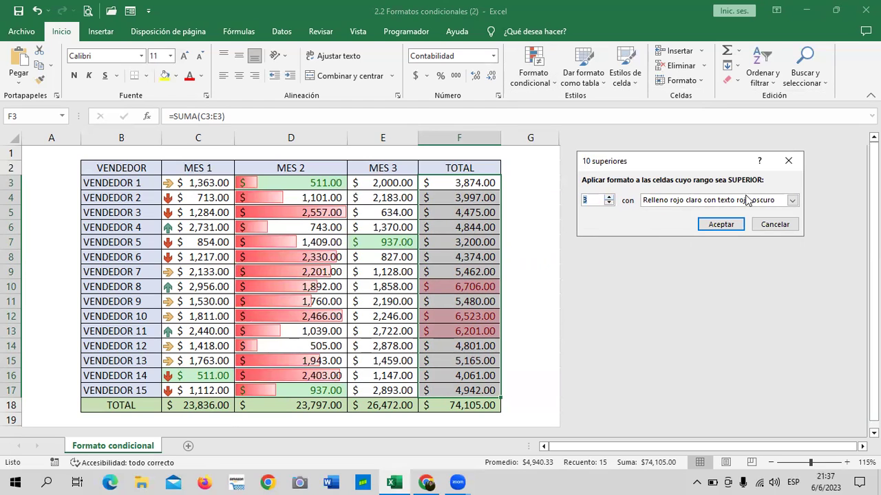
- Apply a custom format with Bold Italic blue text and light blue fill to the top 3
{"action": "left_click", "coordinate": [792, 201]}
{"action": "left_click", "coordinate": [734, 263]}
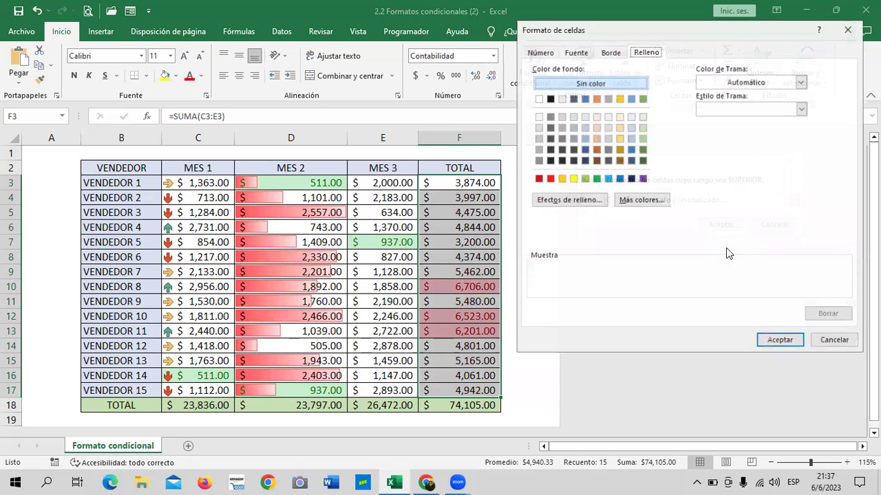
{"action": "left_click", "coordinate": [577, 52]}
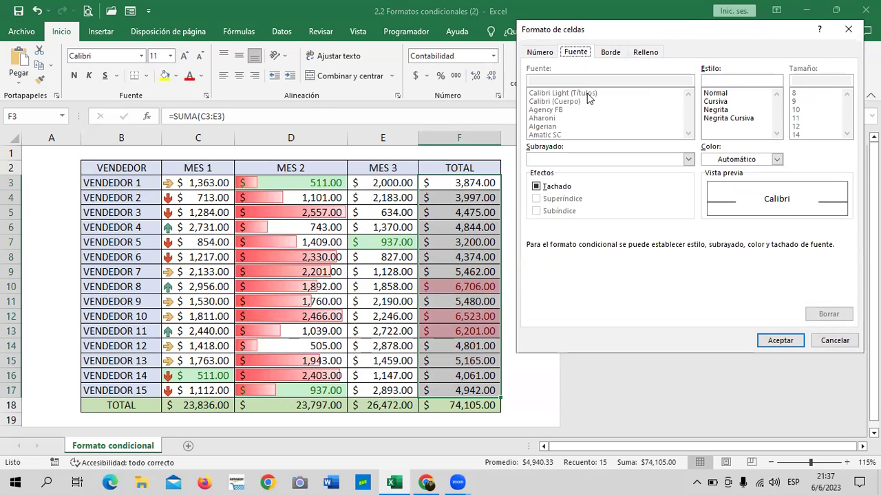
{"action": "left_click", "coordinate": [727, 119]}
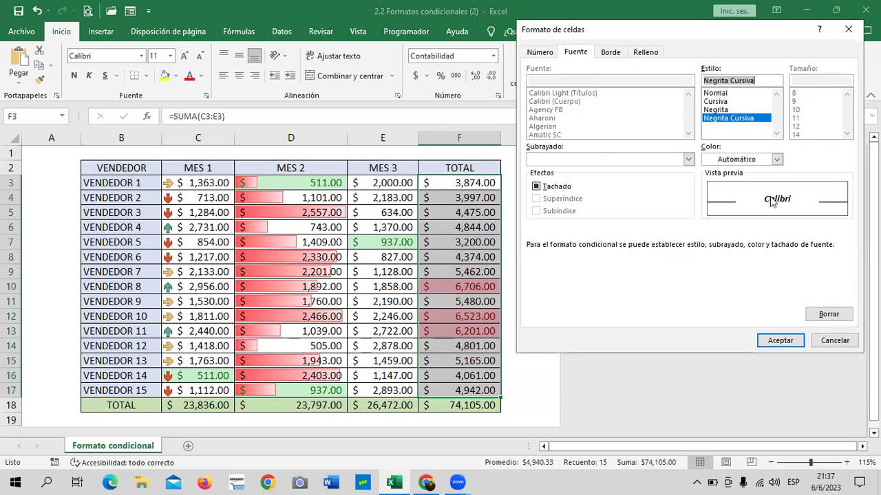
{"action": "left_click", "coordinate": [775, 160]}
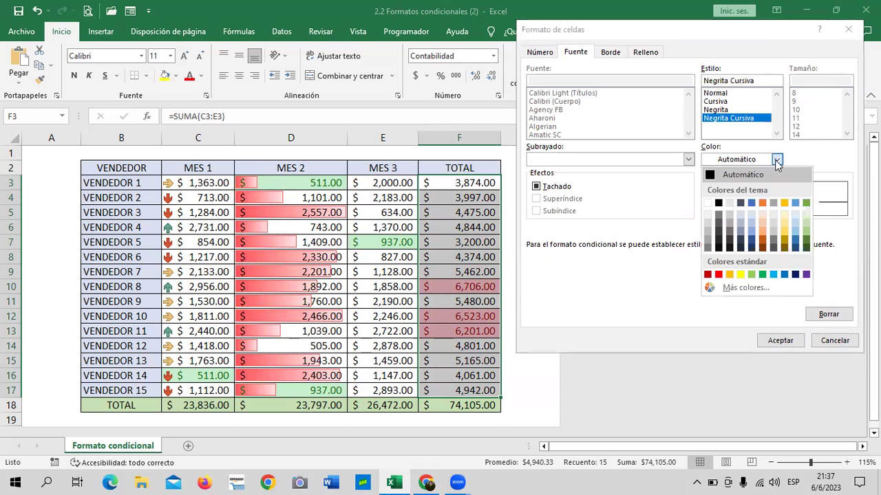
{"action": "left_click", "coordinate": [784, 274]}
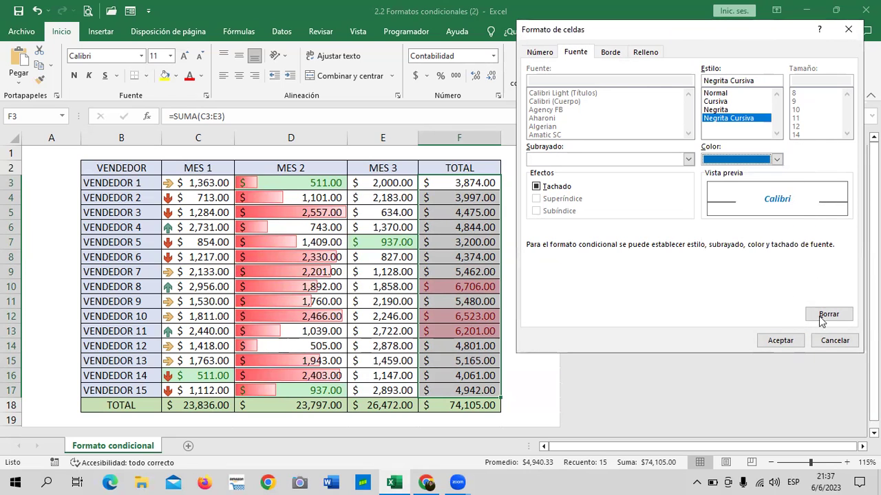
{"action": "left_click", "coordinate": [645, 55]}
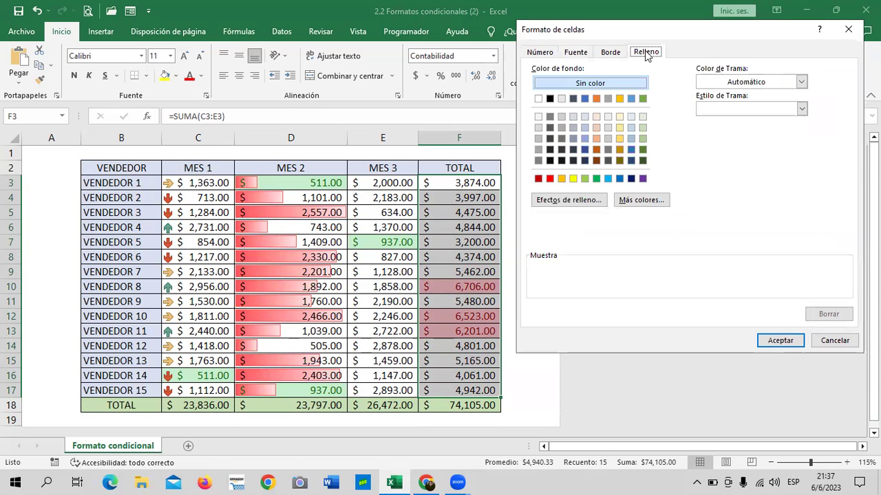
{"action": "left_click", "coordinate": [608, 179]}
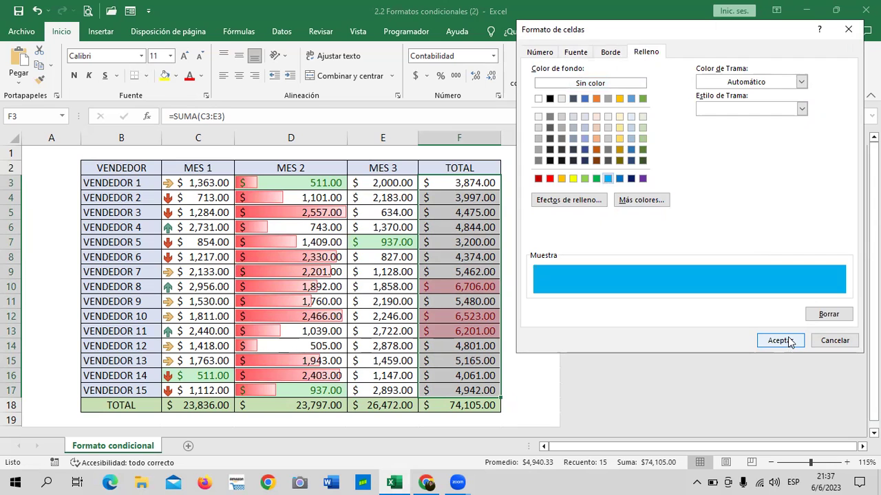
{"action": "left_click", "coordinate": [780, 340]}
{"action": "left_click", "coordinate": [721, 224]}
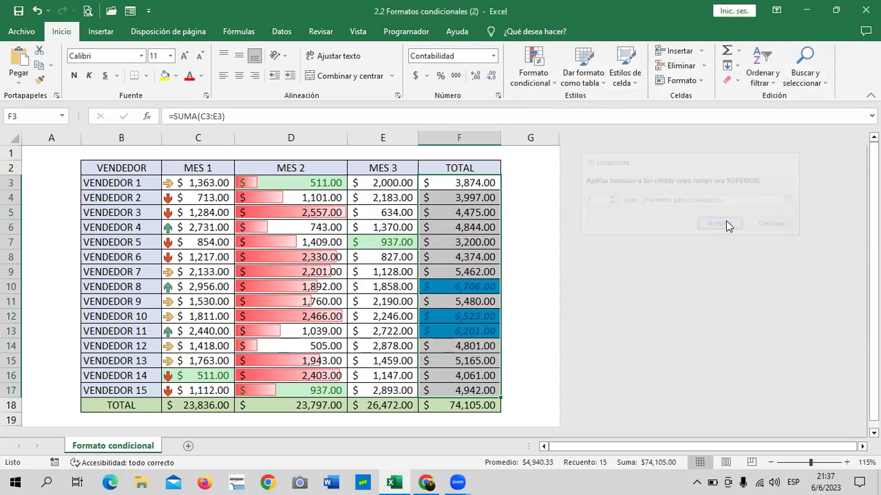
- Check the top-3 result, reselect F3:F17 and reopen Conditional Formatting
{"action": "left_click", "coordinate": [528, 186]}
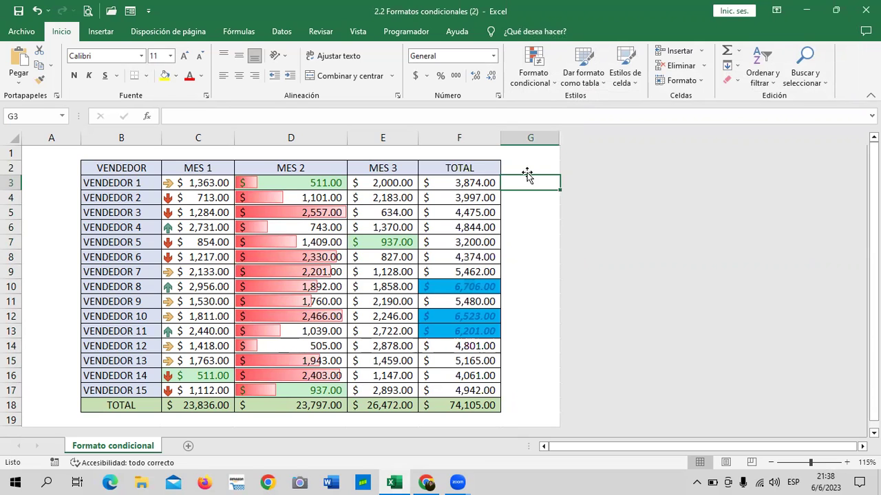
{"action": "left_click", "coordinate": [527, 212]}
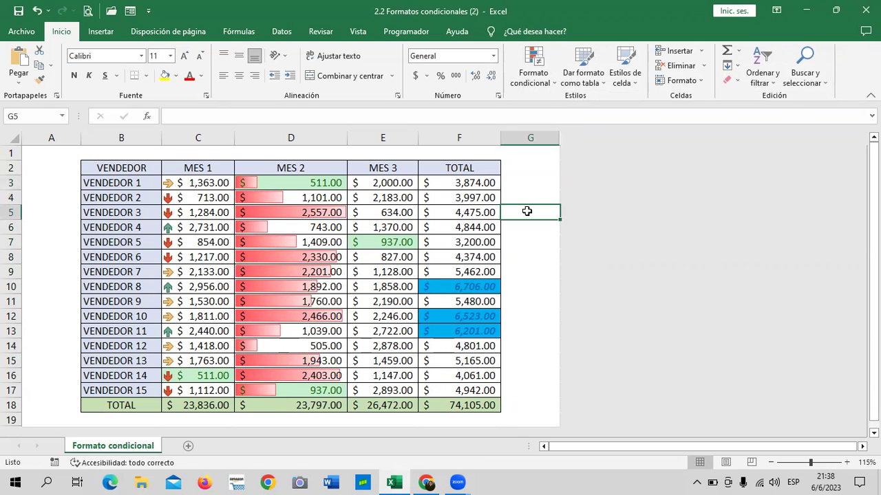
{"action": "left_click", "coordinate": [543, 166]}
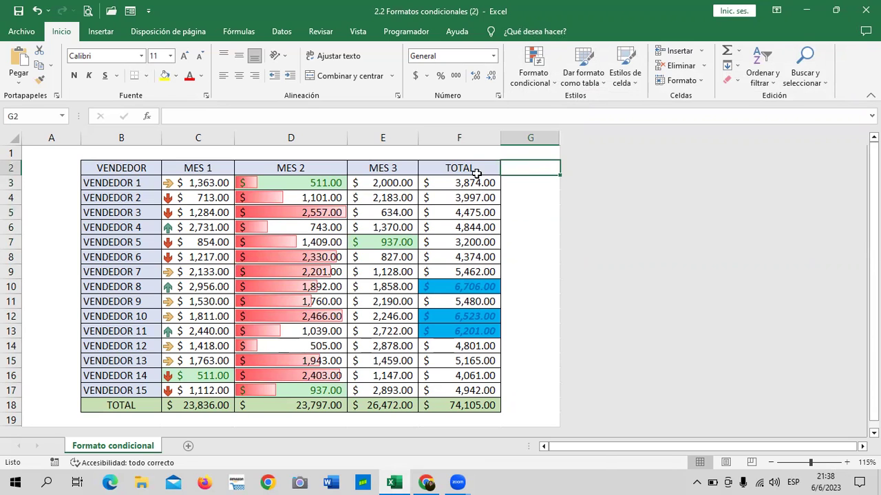
{"action": "left_click_drag", "start_coordinate": [475, 185], "coordinate": [483, 388]}
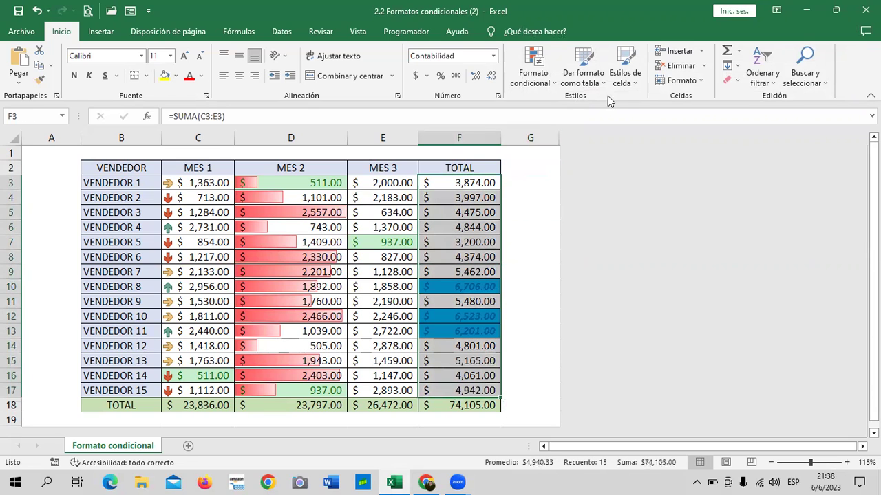
{"action": "left_click", "coordinate": [553, 80]}
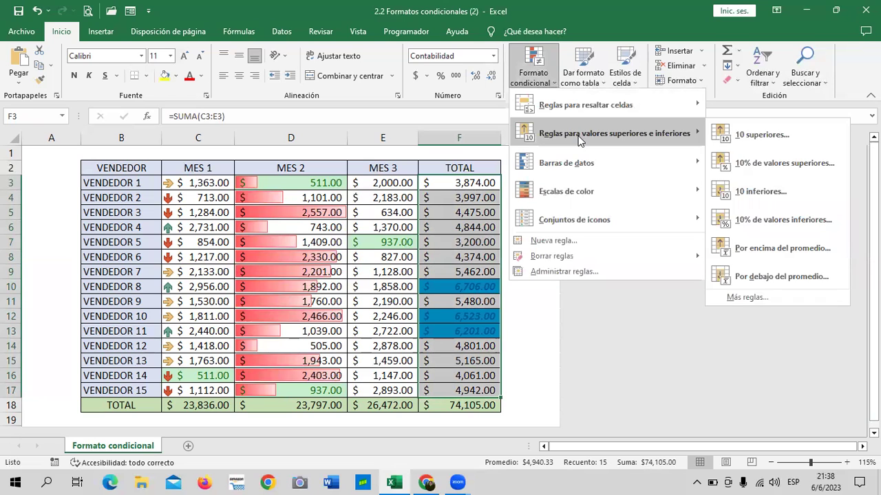
- Add a Bottom 2 rule with yellow fill and dark yellow text, marking 3,874.00 and 3,200.00
{"action": "left_click", "coordinate": [796, 196]}
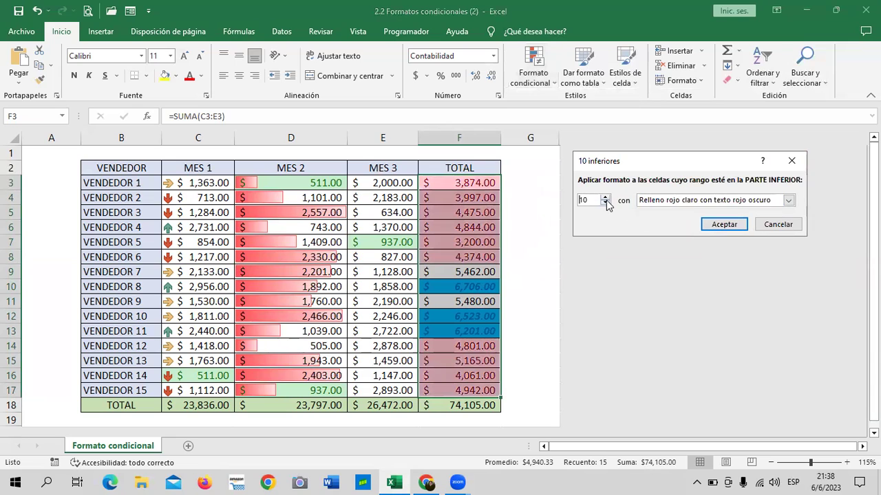
{"action": "left_click", "coordinate": [605, 202]}
{"action": "left_click", "coordinate": [606, 203]}
{"action": "left_click", "coordinate": [605, 202]}
{"action": "left_click", "coordinate": [605, 202]}
{"action": "left_click", "coordinate": [605, 203]}
{"action": "left_click", "coordinate": [605, 202]}
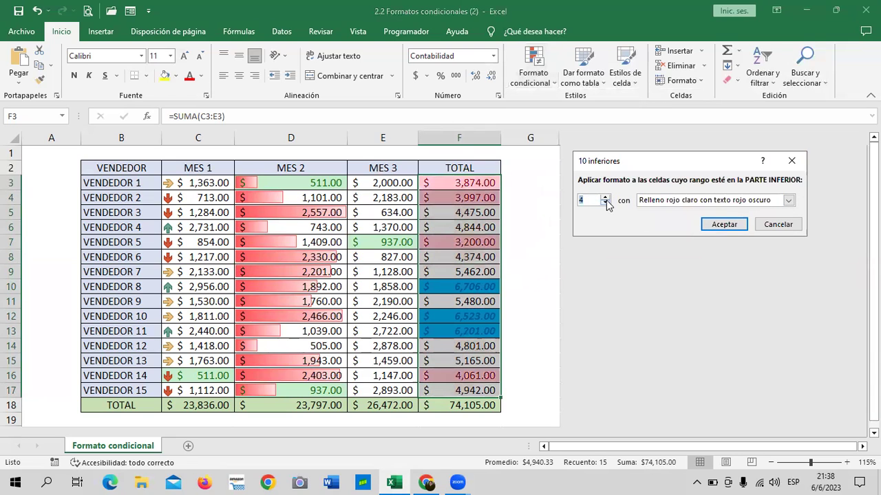
{"action": "left_click", "coordinate": [606, 202]}
{"action": "left_click", "coordinate": [606, 202]}
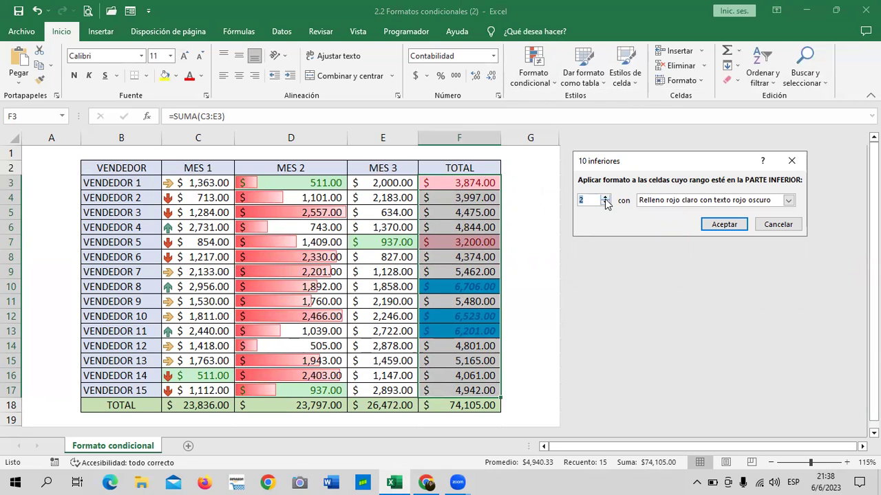
{"action": "left_click", "coordinate": [788, 200]}
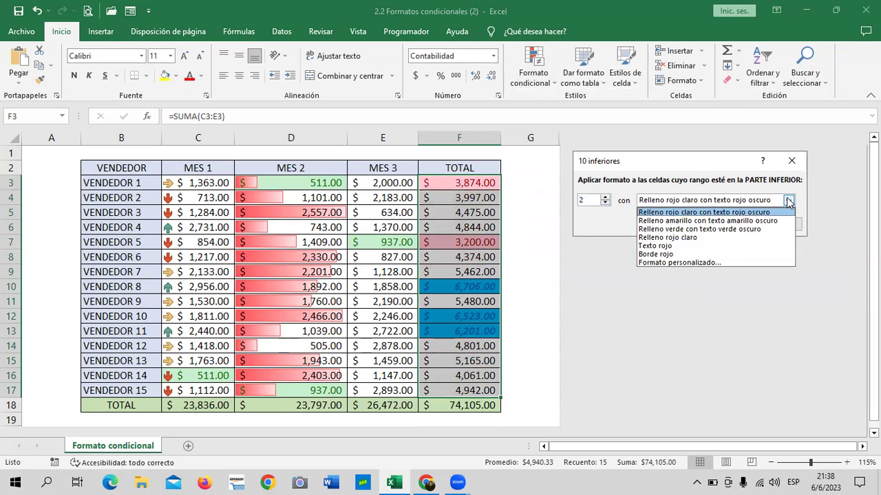
{"action": "left_click", "coordinate": [722, 220]}
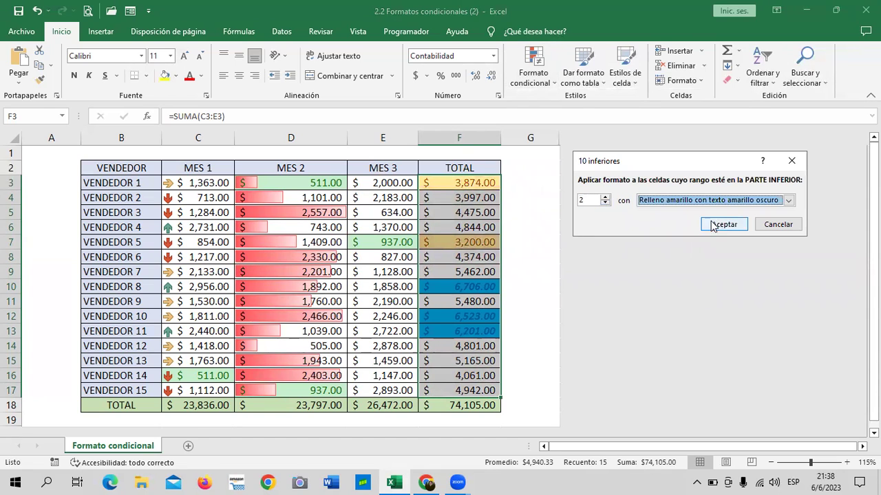
{"action": "left_click", "coordinate": [723, 225]}
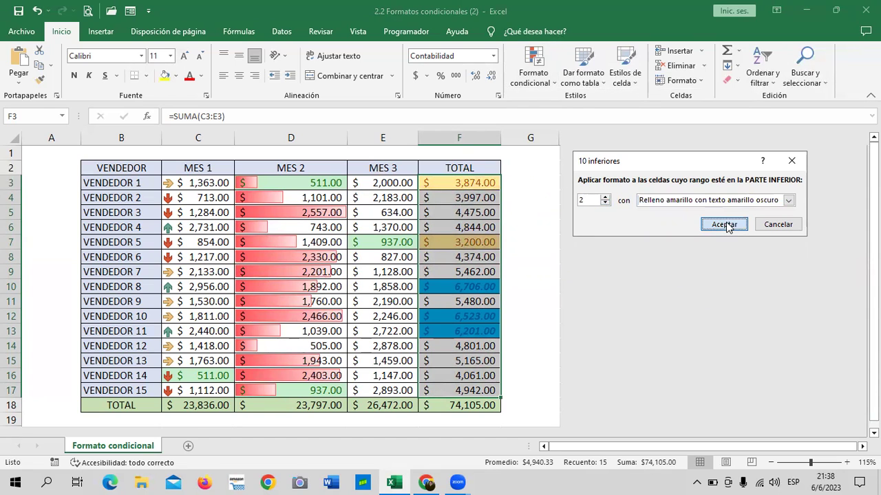
{"action": "left_click", "coordinate": [538, 170]}
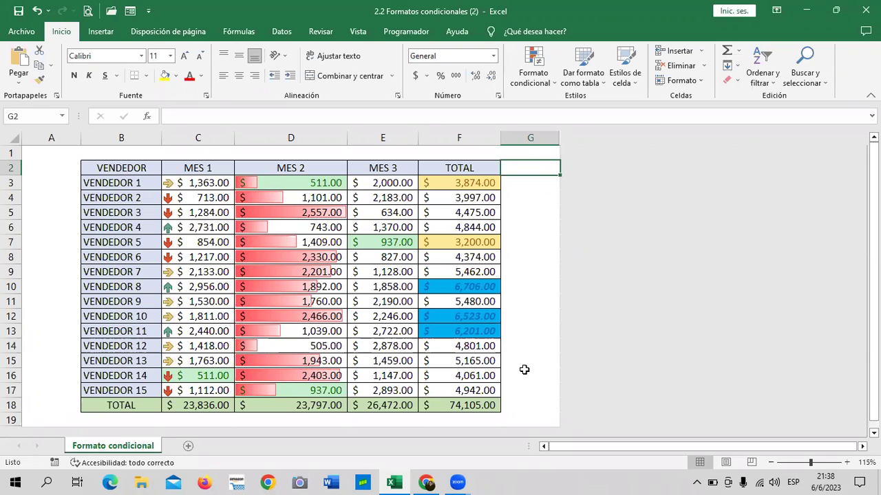
- Click through the formatted sales table on the Formato condicional sheet to review it
{"action": "left_click", "coordinate": [510, 198]}
{"action": "left_click", "coordinate": [517, 239]}
{"action": "left_click", "coordinate": [518, 226]}
{"action": "left_click", "coordinate": [519, 210]}
{"action": "left_click", "coordinate": [519, 198]}
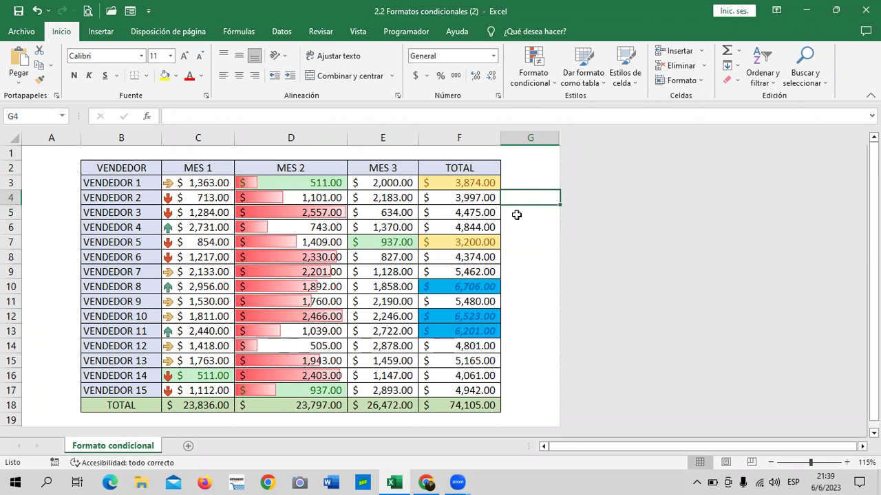
{"action": "left_click", "coordinate": [515, 257]}
{"action": "left_click", "coordinate": [520, 274]}
{"action": "left_click", "coordinate": [521, 301]}
{"action": "left_click", "coordinate": [517, 350]}
{"action": "left_click", "coordinate": [518, 362]}
{"action": "left_click", "coordinate": [520, 377]}
{"action": "left_click", "coordinate": [517, 399]}
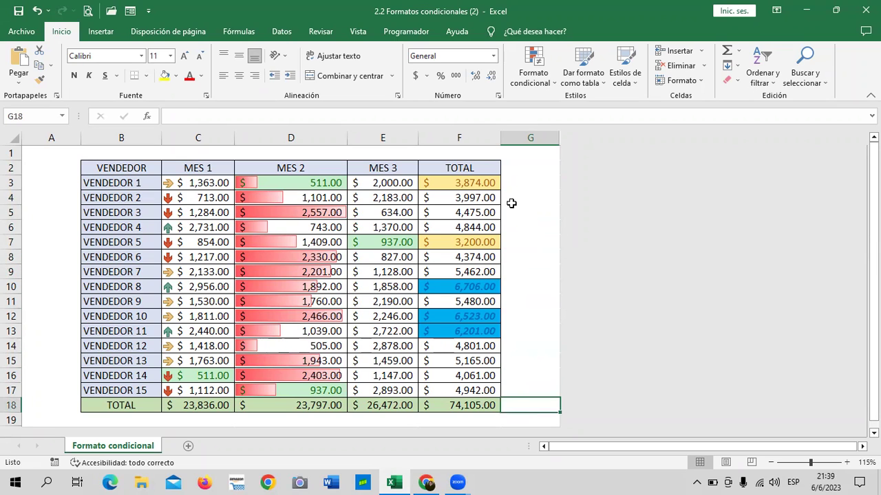
{"action": "left_click", "coordinate": [526, 174]}
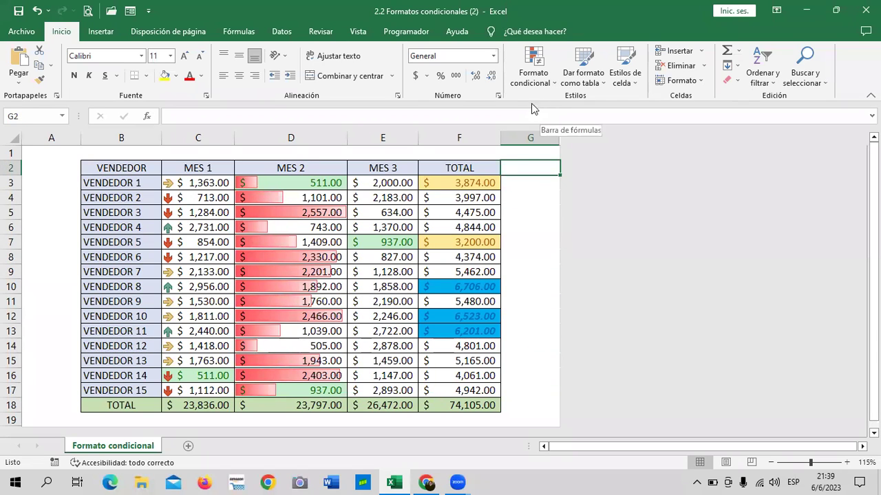
{"action": "left_click", "coordinate": [528, 203]}
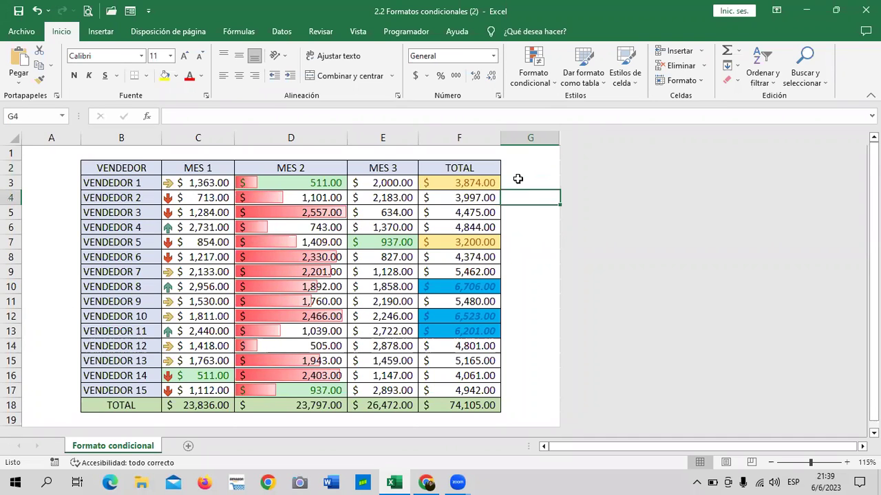
- Check the VENDEDOR 1 and VENDEDOR 15 cells, then insert the blank sheet Hoja1
{"action": "left_click", "coordinate": [91, 183]}
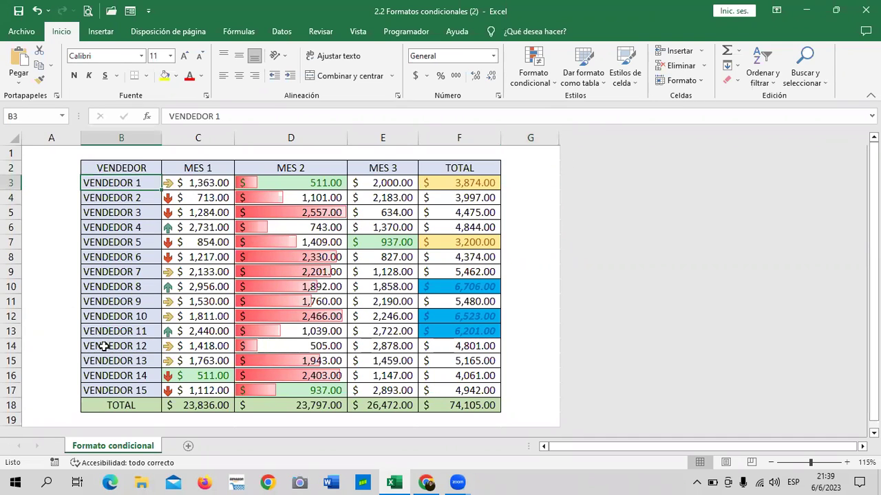
{"action": "left_click", "coordinate": [149, 390]}
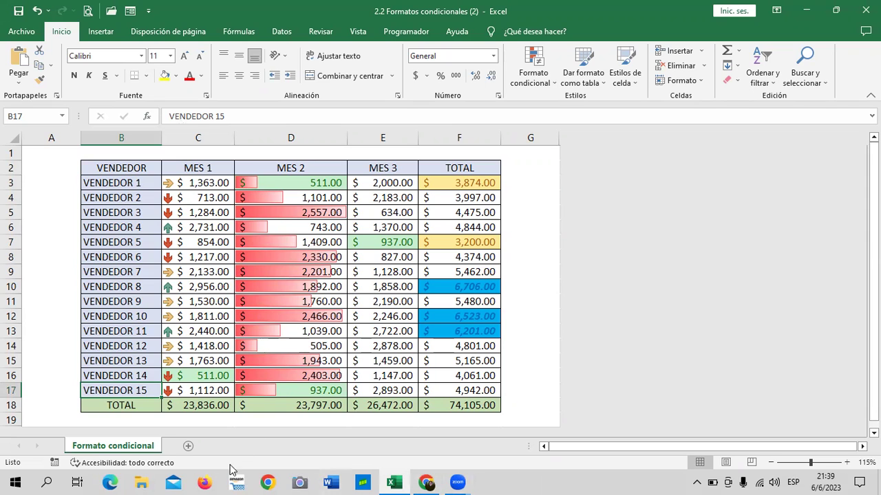
{"action": "left_click", "coordinate": [189, 448]}
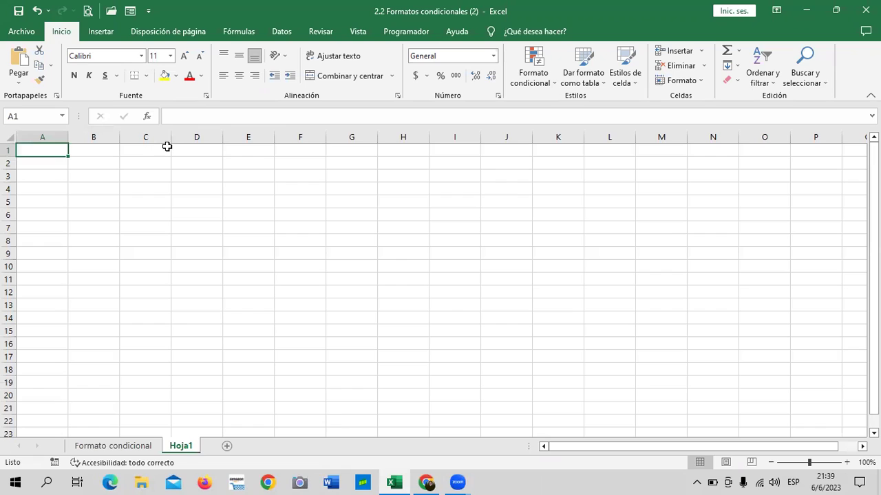
- Widen column C and enter ANA, ARELY, KARLA, PEDRO and JUAN in capitals down C3:C7
{"action": "left_click_drag", "start_coordinate": [171, 137], "coordinate": [270, 140]}
{"action": "left_click", "coordinate": [301, 228]}
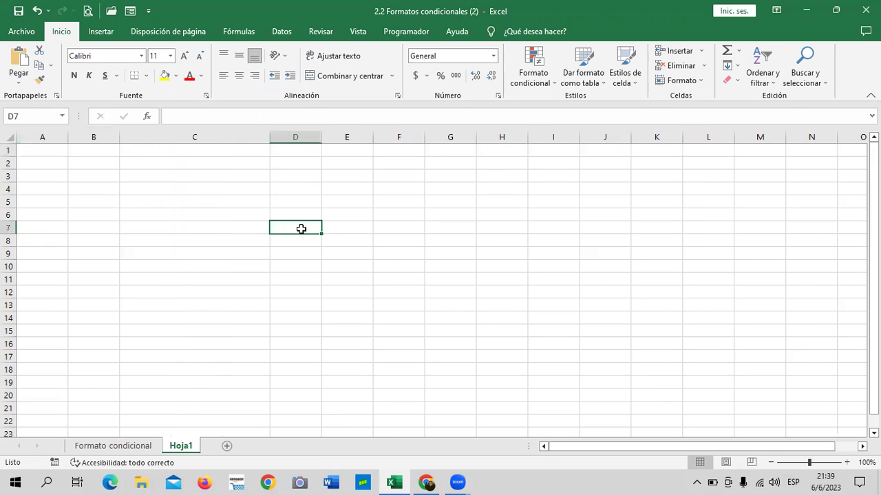
{"action": "left_click", "coordinate": [216, 175]}
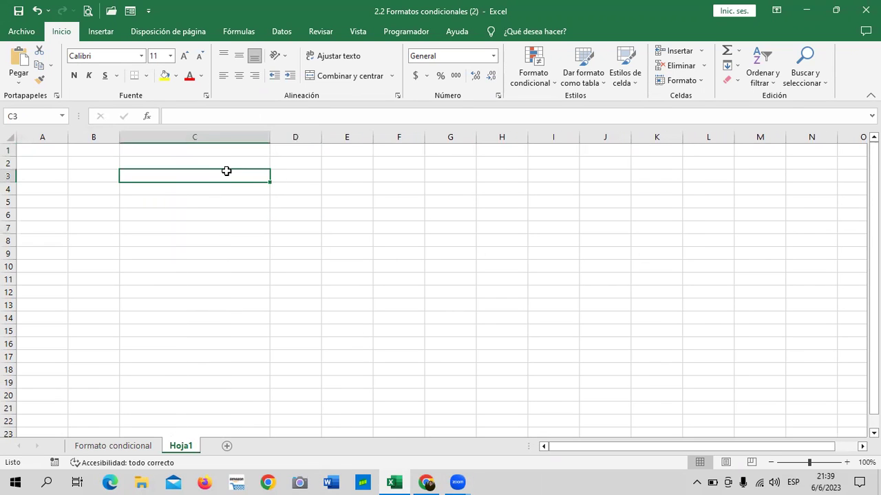
{"action": "key", "text": "Caps_Lock"}
{"action": "type", "text": "ANA"}
{"action": "key", "text": "Return"}
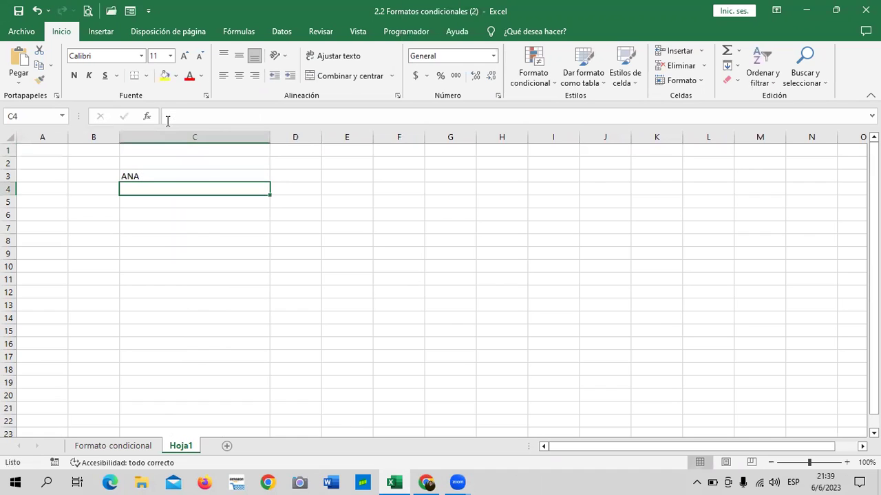
{"action": "type", "text": "ARELY"}
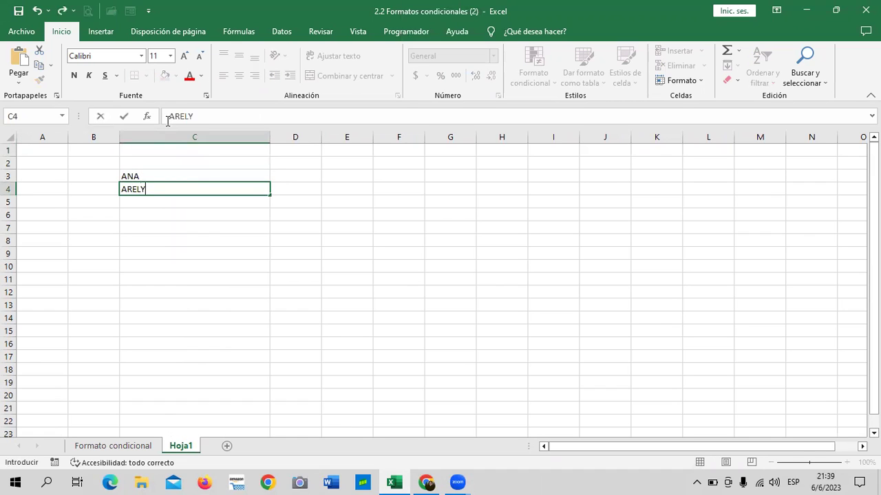
{"action": "key", "text": "Return"}
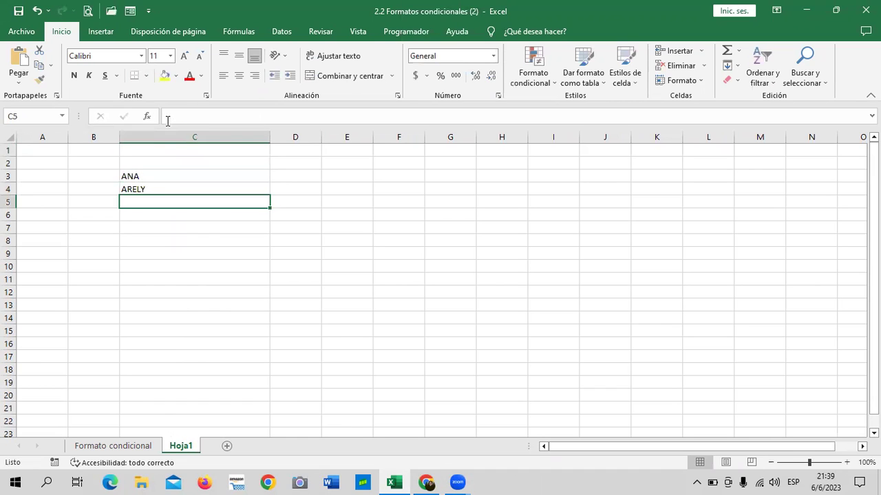
{"action": "type", "text": "KARLA"}
{"action": "key", "text": "Return"}
{"action": "type", "text": "PEDRO"}
{"action": "key", "text": "Return"}
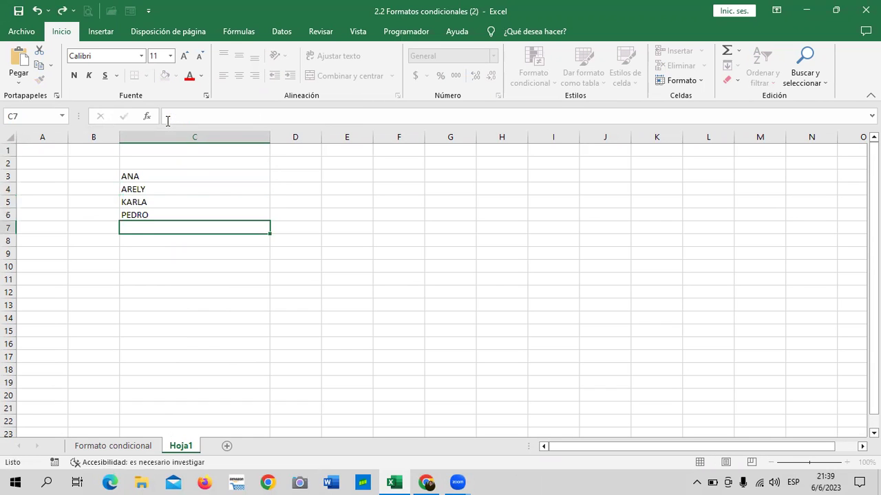
{"action": "type", "text": "JUAN"}
{"action": "key", "text": "Return"}
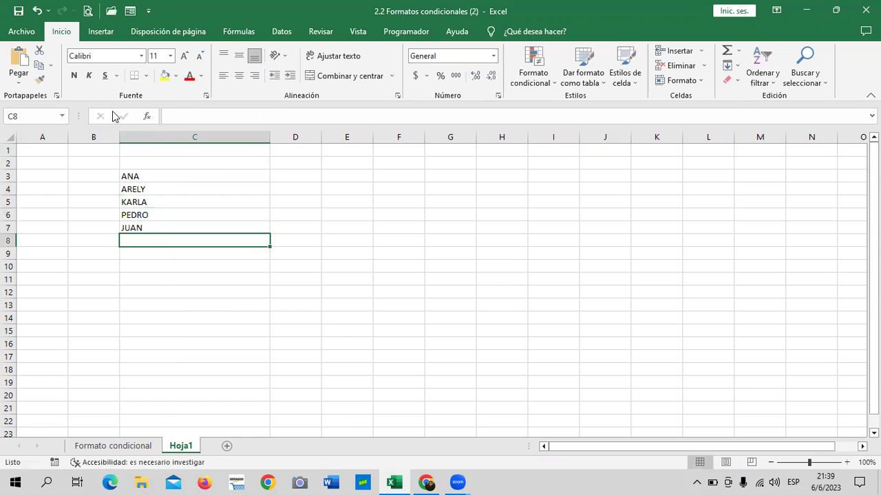
- Narrow column C to fit the names and select C3:C7
{"action": "left_click", "coordinate": [438, 287]}
{"action": "left_click_drag", "start_coordinate": [270, 137], "coordinate": [184, 143]}
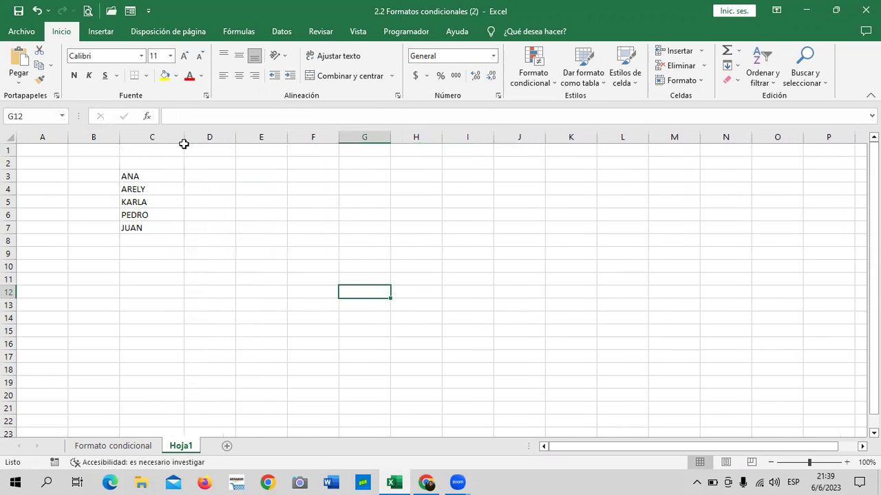
{"action": "left_click", "coordinate": [239, 328]}
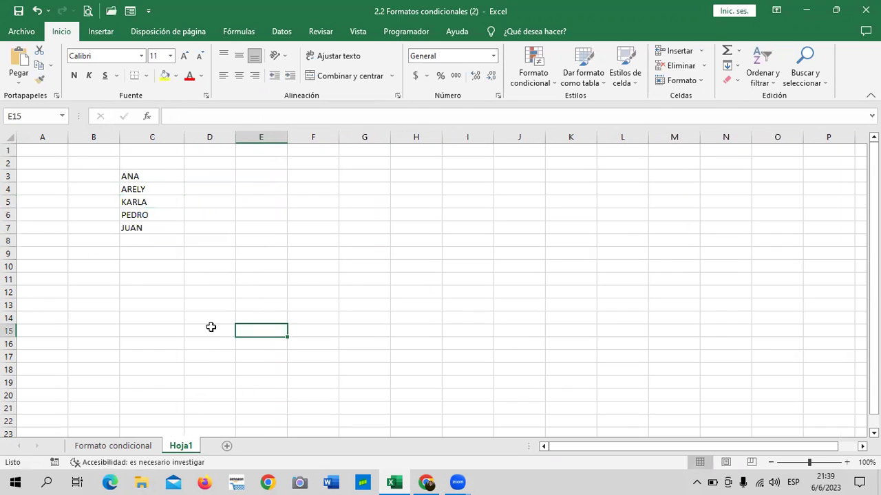
{"action": "left_click", "coordinate": [475, 252]}
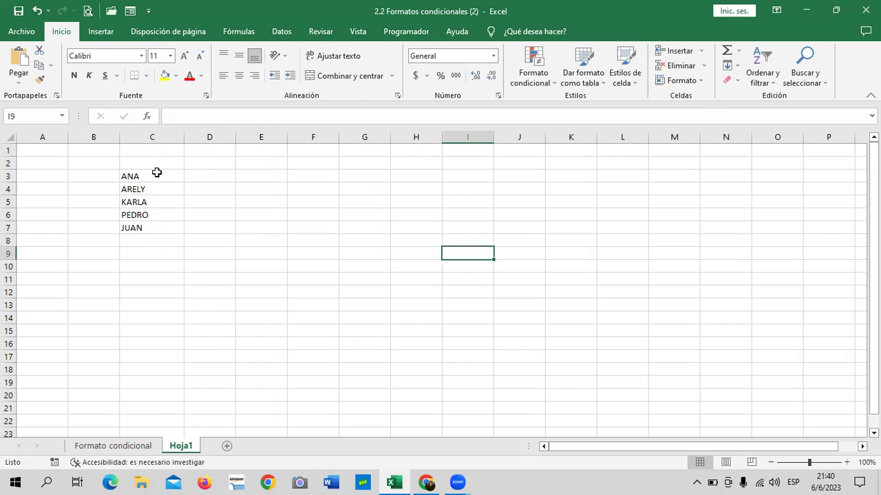
{"action": "left_click_drag", "start_coordinate": [157, 172], "coordinate": [154, 224]}
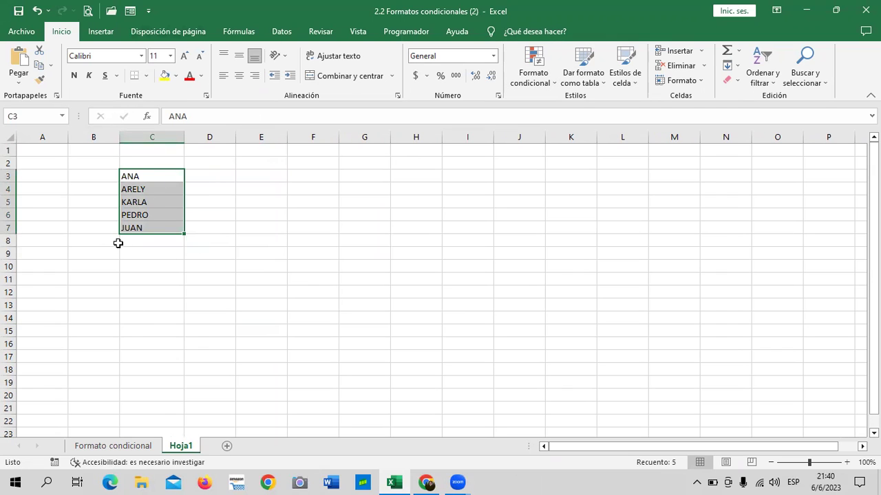
- Add a Text that Contains rule giving PEDRO green fill with dark green text, then reselect C3:C7
{"action": "left_click", "coordinate": [555, 83]}
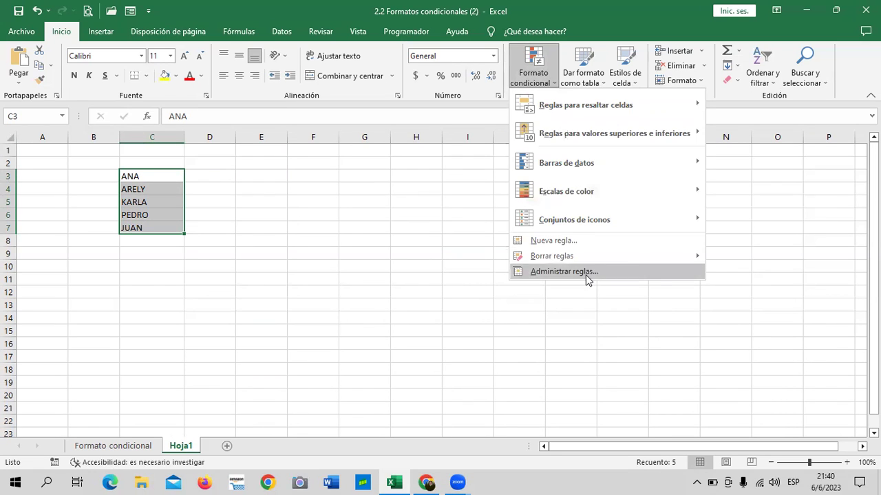
{"action": "mouse_move", "coordinate": [597, 104]}
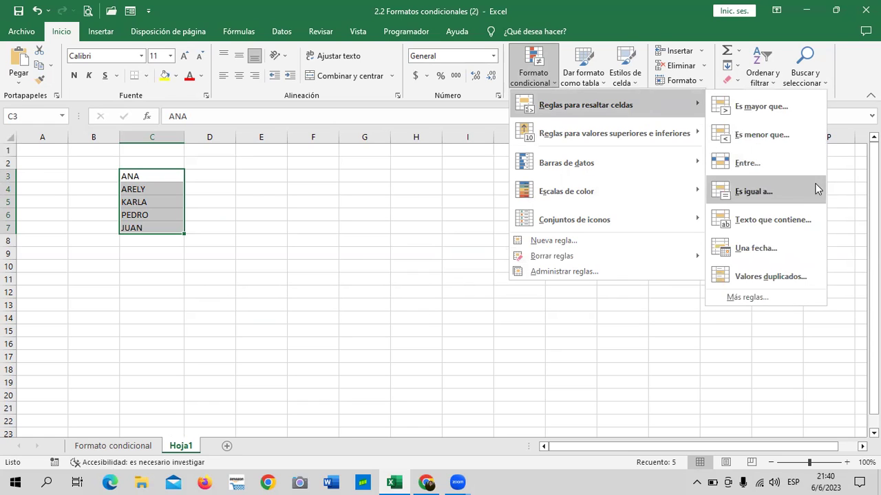
{"action": "left_click", "coordinate": [802, 223]}
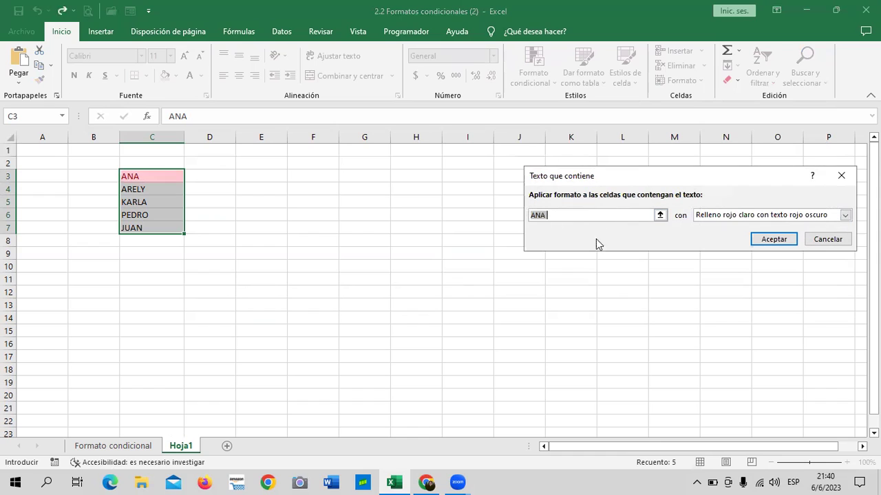
{"action": "key", "text": "BackSpace"}
{"action": "type", "text": "PEDRO"}
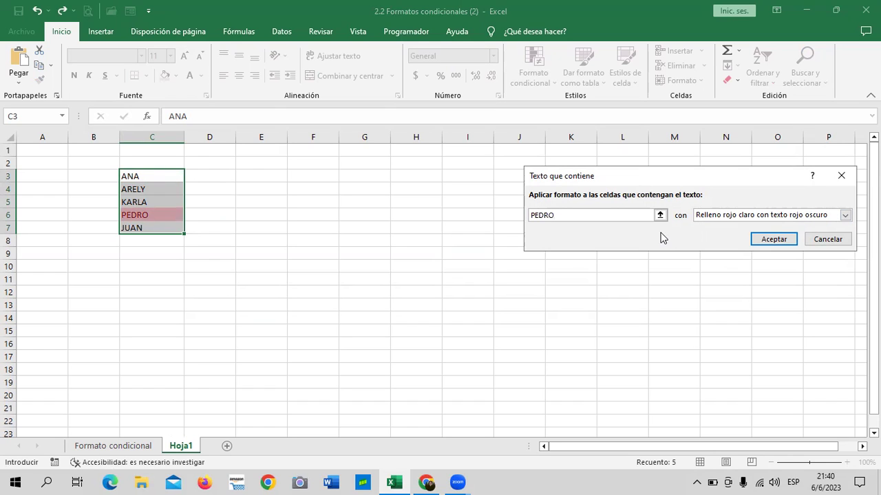
{"action": "left_click", "coordinate": [846, 215]}
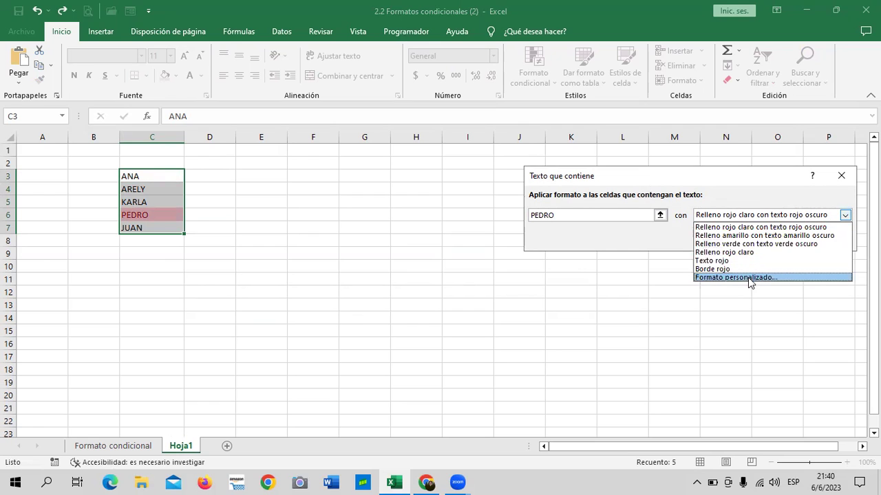
{"action": "left_click", "coordinate": [777, 243]}
{"action": "left_click", "coordinate": [776, 242]}
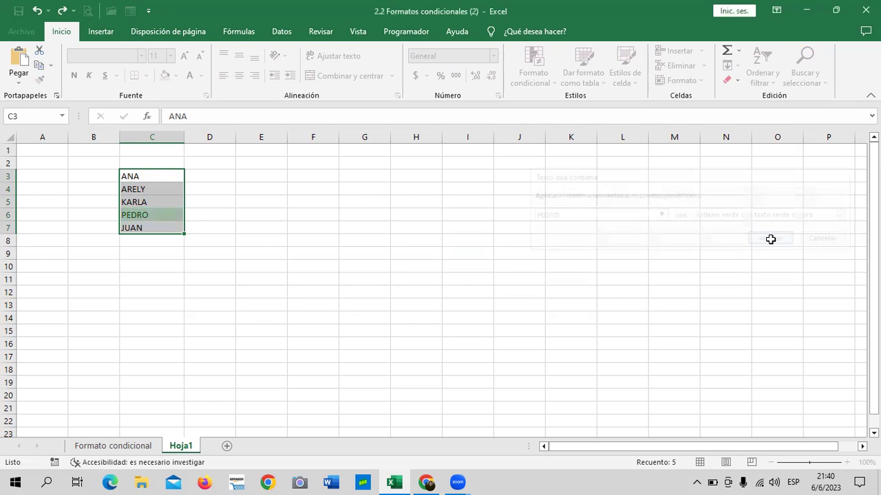
{"action": "left_click", "coordinate": [603, 289]}
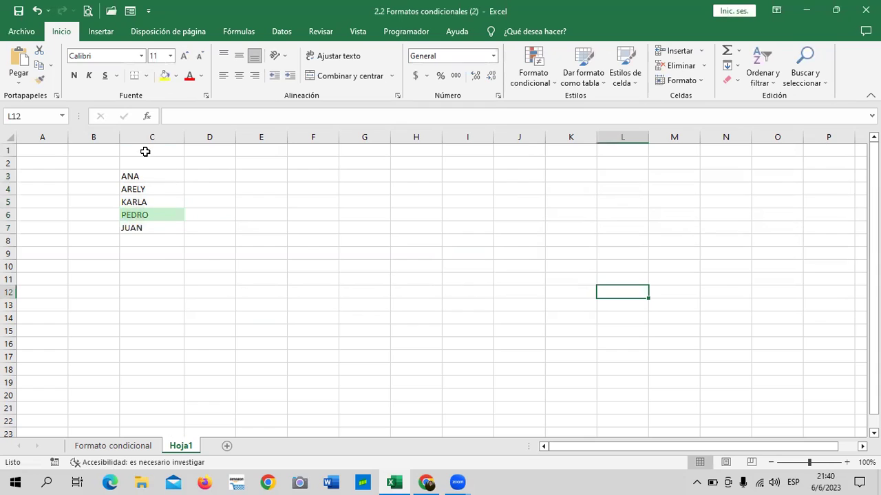
{"action": "left_click_drag", "start_coordinate": [165, 175], "coordinate": [166, 232]}
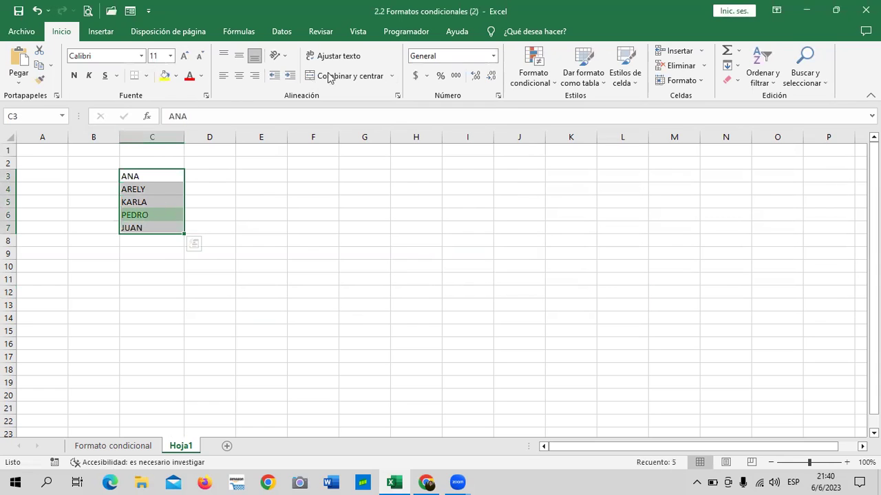
- Apply all borders to the name cells C3:C7, then reselect ANA through JUAN
{"action": "left_click", "coordinate": [149, 75]}
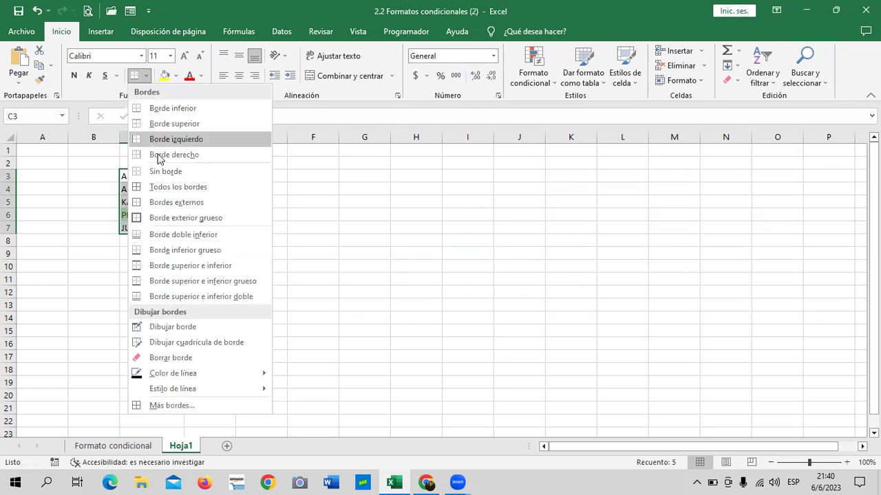
{"action": "left_click", "coordinate": [183, 187]}
{"action": "left_click", "coordinate": [399, 243]}
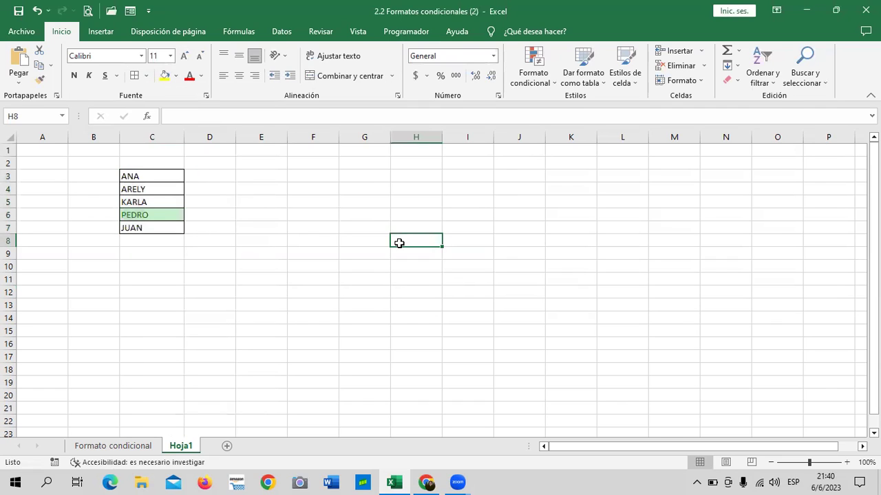
{"action": "left_click", "coordinate": [272, 285]}
{"action": "left_click", "coordinate": [157, 214]}
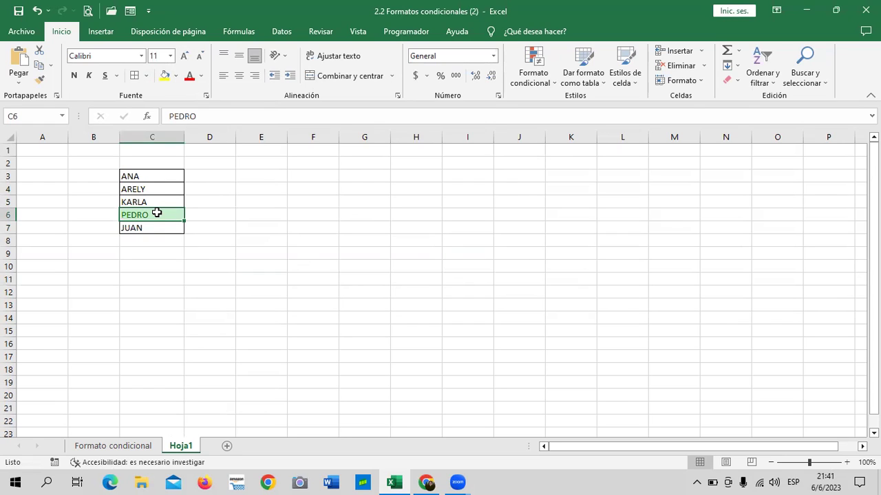
{"action": "left_click", "coordinate": [290, 256]}
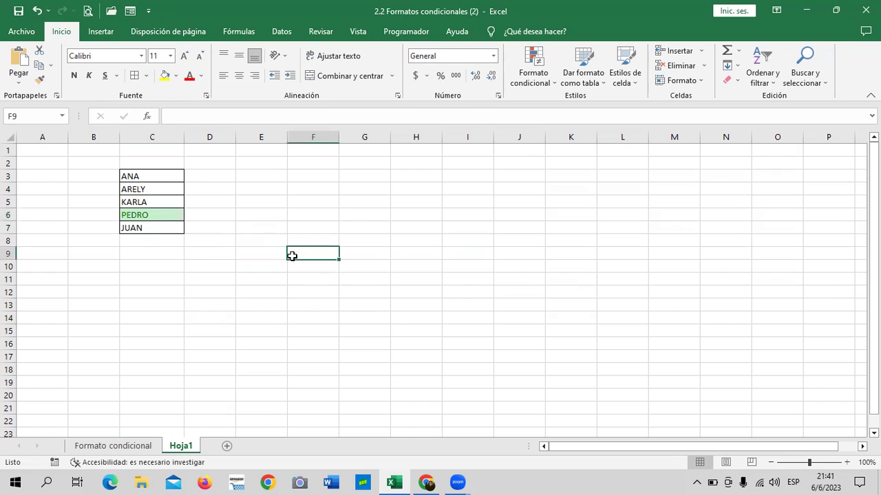
{"action": "left_click_drag", "start_coordinate": [164, 173], "coordinate": [165, 227]}
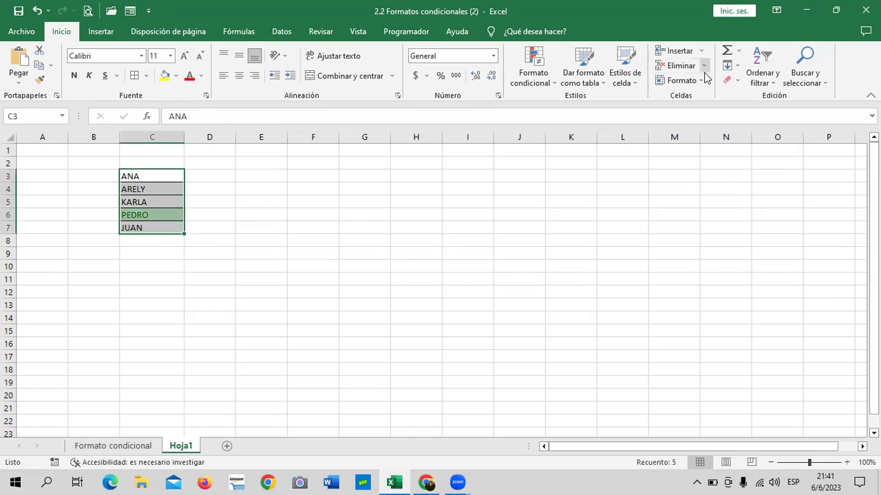
- Add a Texto que contiene rule for KARLA with Relleno verde con texto verde oscuro, then check it
{"action": "left_click", "coordinate": [552, 85]}
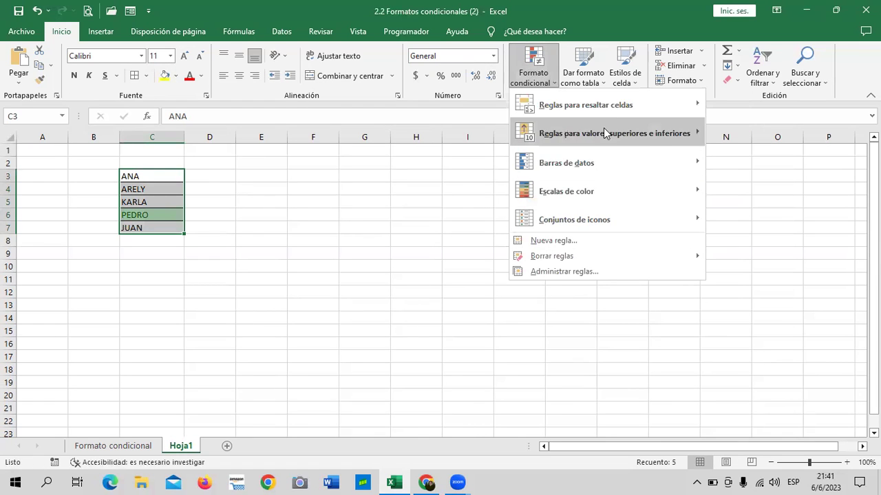
{"action": "mouse_move", "coordinate": [635, 148]}
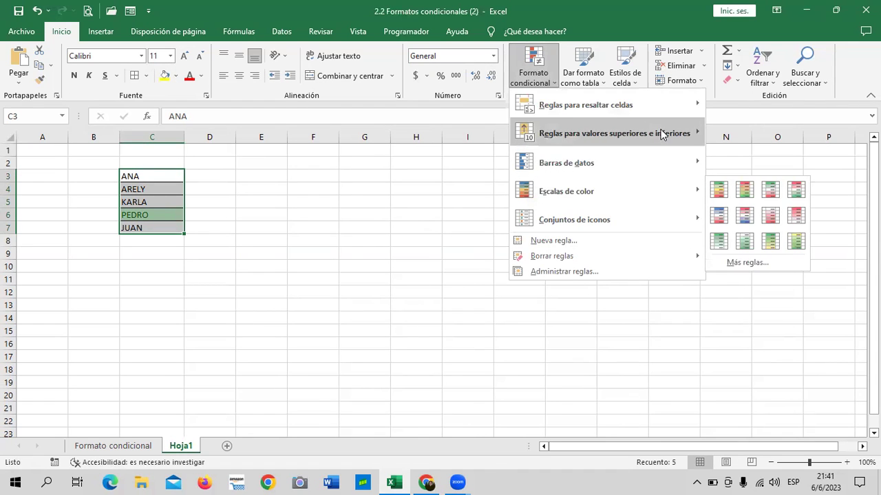
{"action": "mouse_move", "coordinate": [668, 135]}
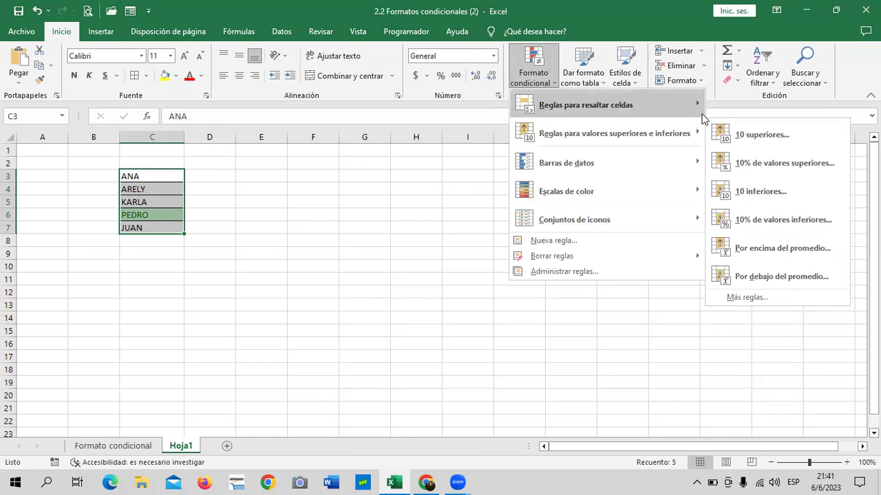
{"action": "mouse_move", "coordinate": [692, 104]}
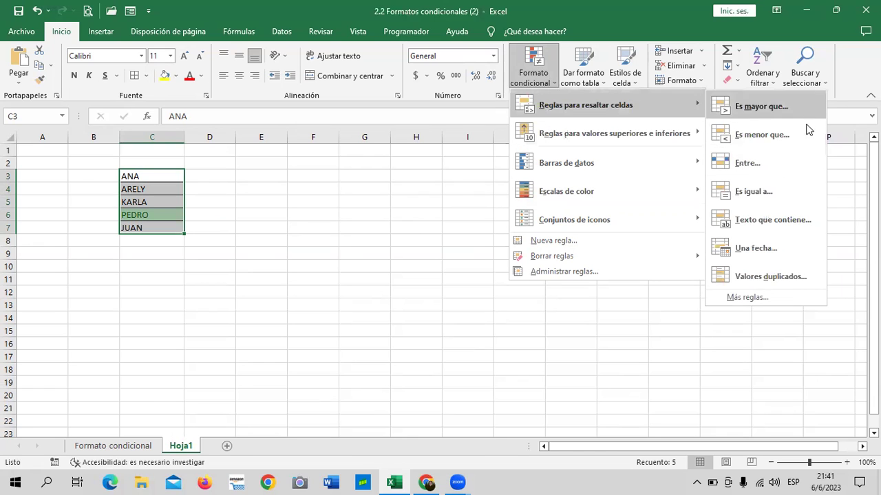
{"action": "left_click", "coordinate": [805, 221]}
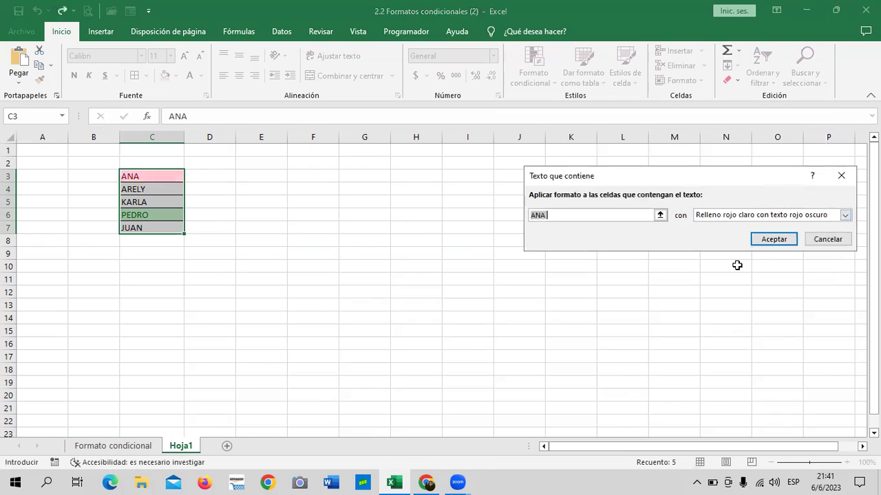
{"action": "type", "text": "KAARL"}
{"action": "key", "text": "BackSpace"}
{"action": "key", "text": "BackSpace"}
{"action": "key", "text": "BackSpace"}
{"action": "type", "text": "RLA"}
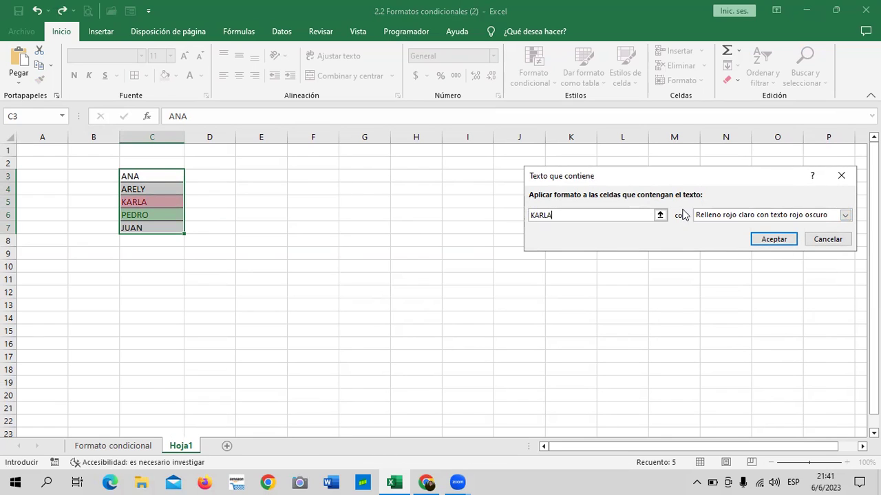
{"action": "left_click", "coordinate": [846, 215]}
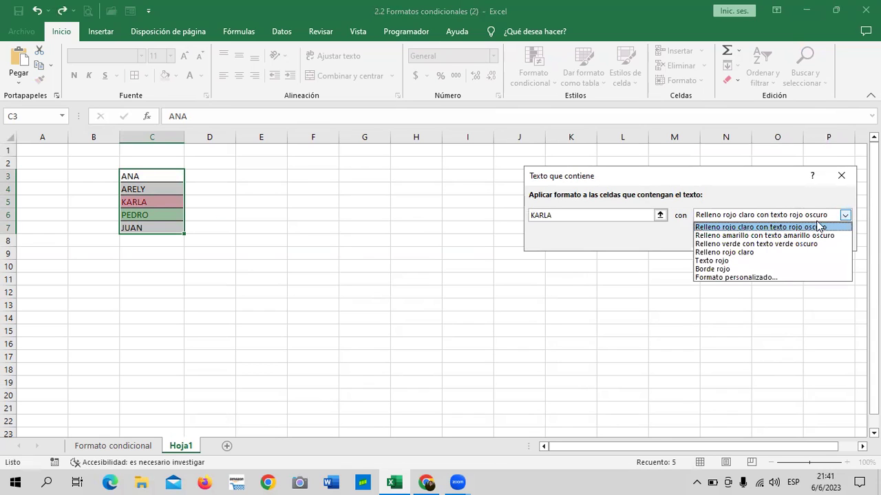
{"action": "left_click", "coordinate": [779, 245]}
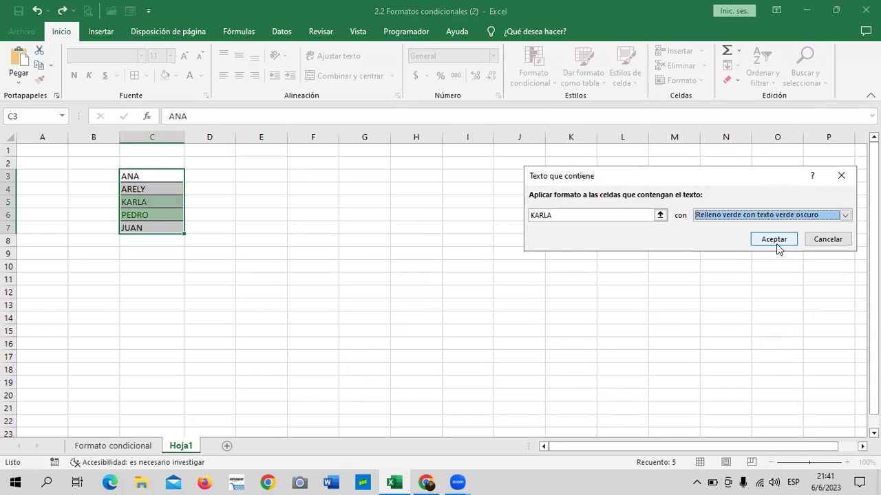
{"action": "left_click", "coordinate": [777, 243]}
{"action": "left_click", "coordinate": [540, 258]}
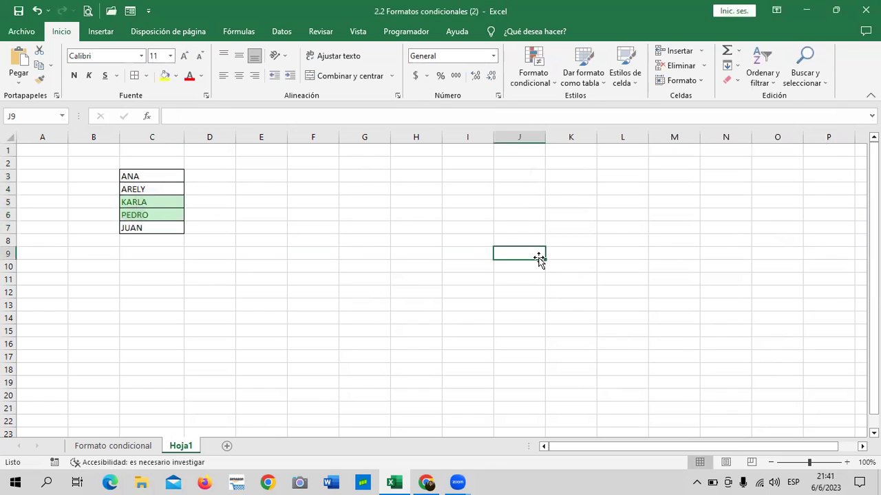
{"action": "left_click", "coordinate": [146, 203]}
- Check the PEDRO cell, return to the Formato condicional sheet, then bring the browser course page forward
{"action": "left_click", "coordinate": [147, 216]}
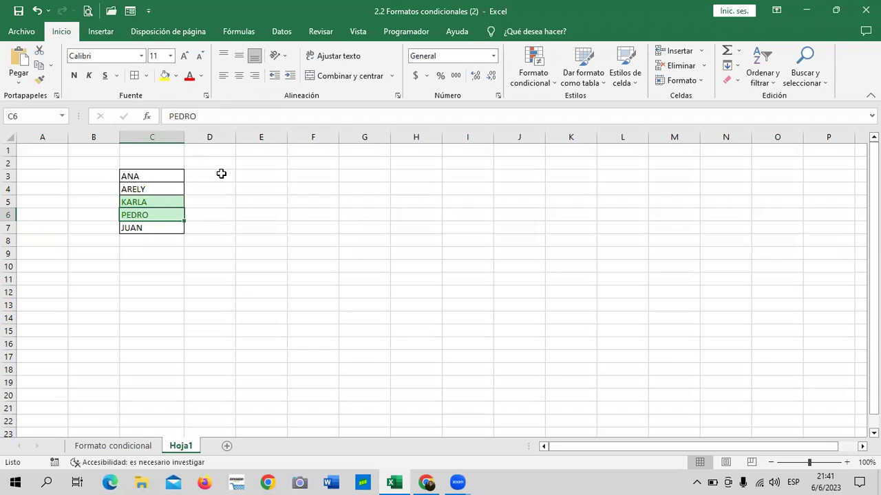
{"action": "left_click", "coordinate": [427, 290]}
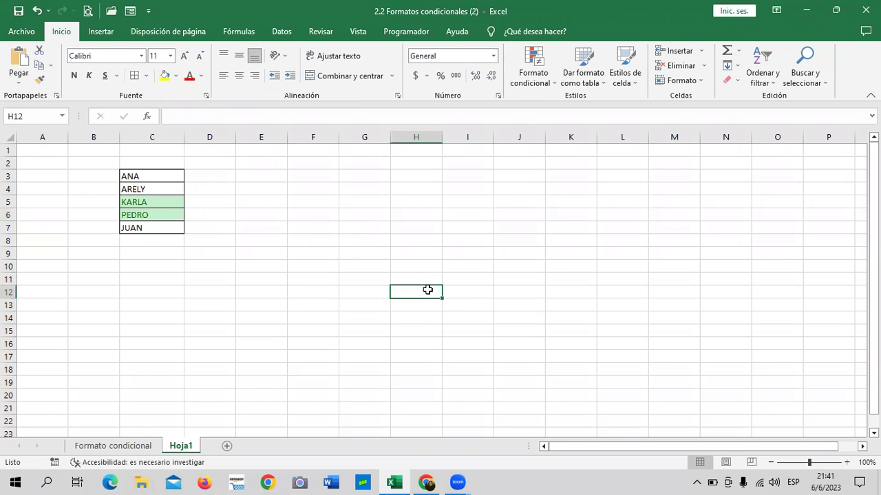
{"action": "left_click", "coordinate": [127, 447]}
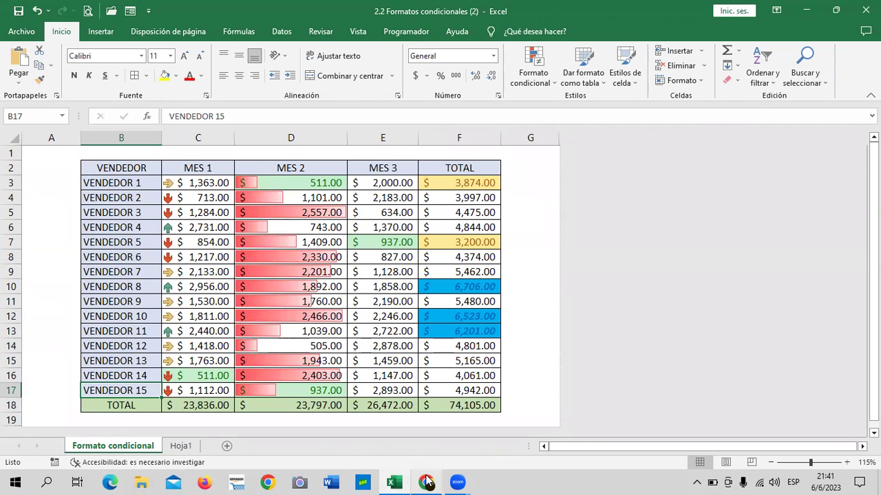
{"action": "mouse_move", "coordinate": [427, 483]}
{"action": "left_click", "coordinate": [441, 442]}
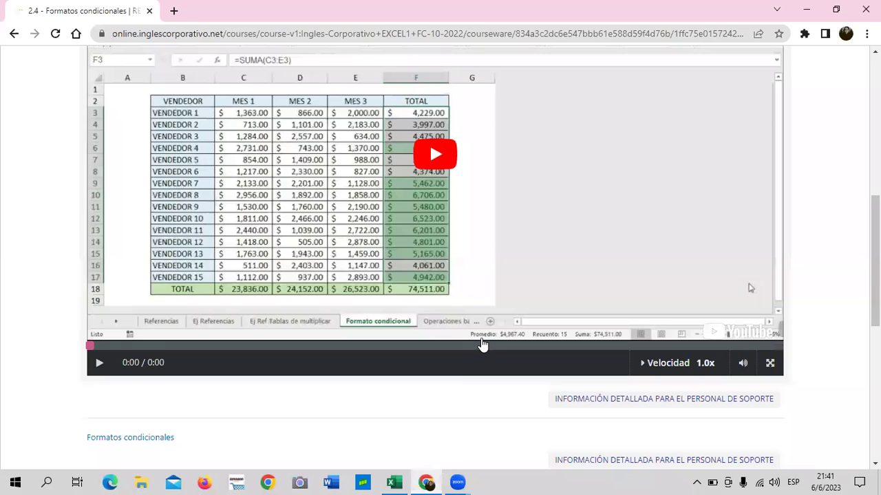
- Scroll the course page so the Sección 2.2 Formatos condicionales heading and video are visible
{"action": "scroll", "coordinate": [483, 344], "scroll_direction": "up", "scroll_amount": 2}
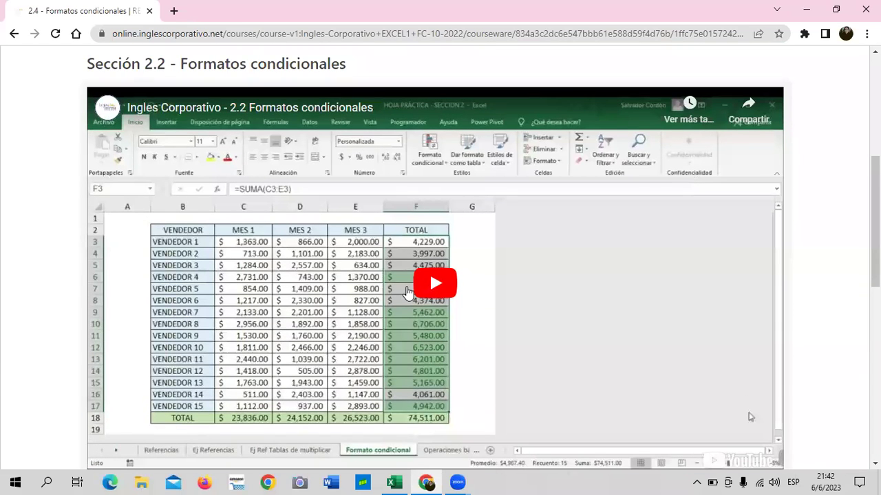
{"action": "scroll", "coordinate": [413, 288], "scroll_direction": "up", "scroll_amount": 3}
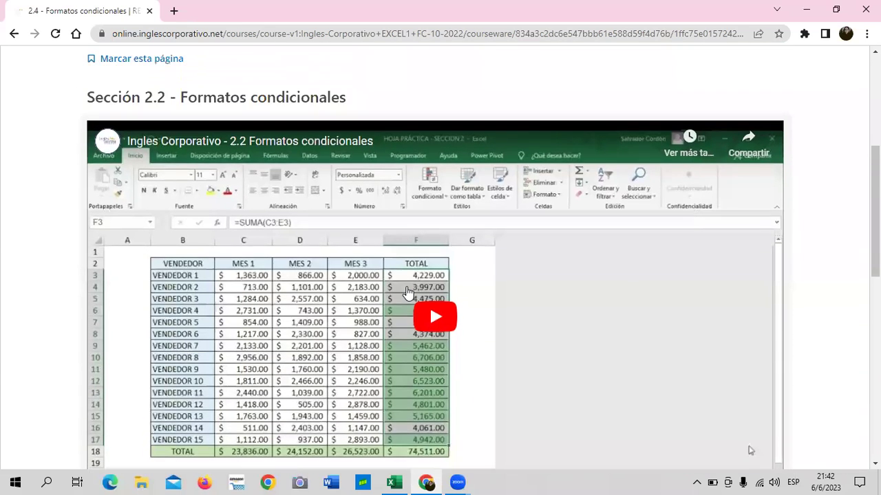
{"action": "scroll", "coordinate": [441, 293], "scroll_direction": "down", "scroll_amount": 3}
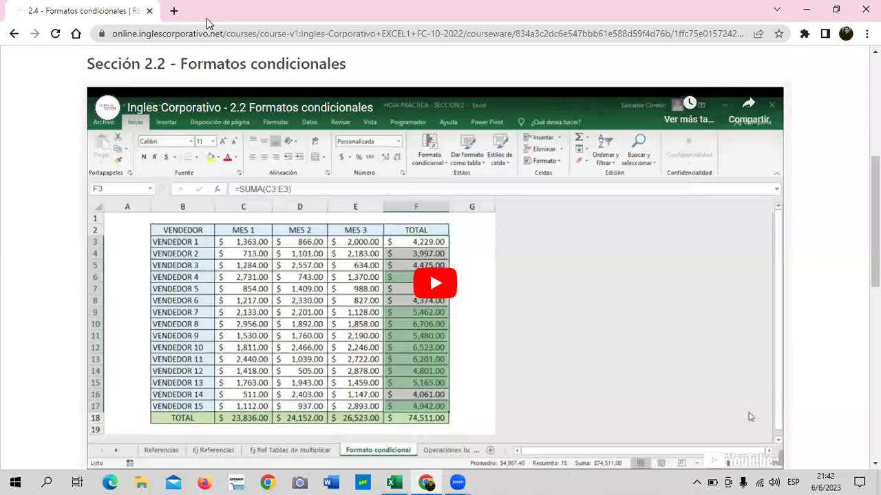
- Play the Sección 2.2 lesson video and lower the system volume
{"action": "left_click", "coordinate": [421, 274]}
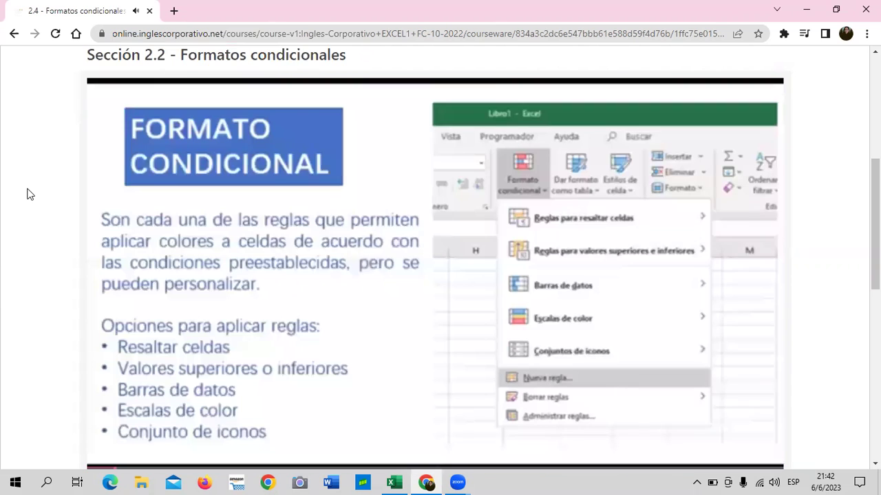
{"action": "key", "text": "XF86AudioLowerVolume"}
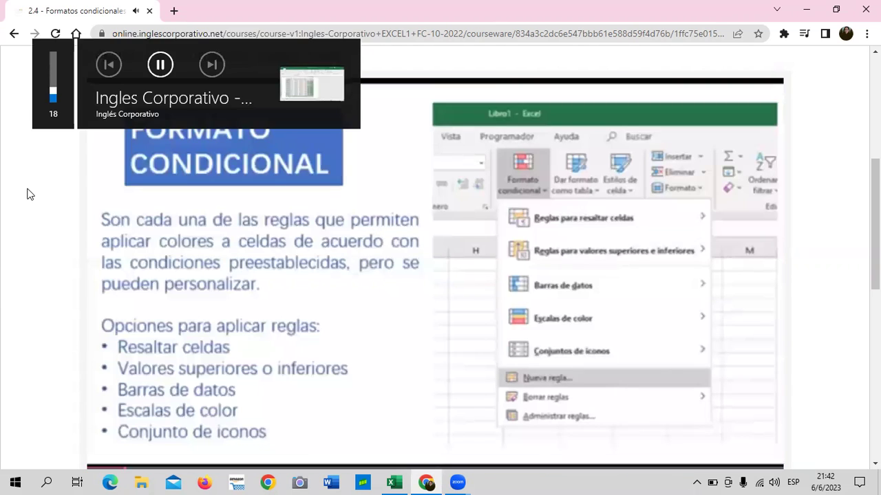
- Raise the system volume to 98 while the lesson video keeps playing
{"action": "key", "text": "XF86AudioRaiseVolume"}
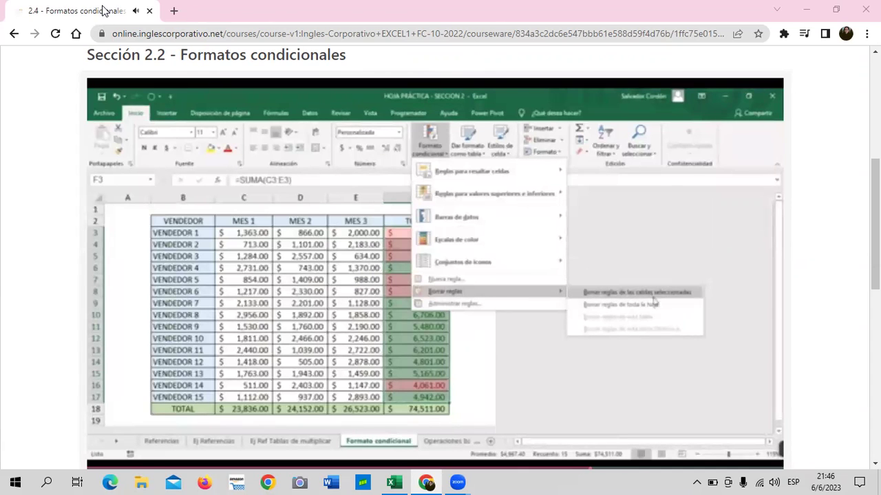
{"action": "mouse_move", "coordinate": [333, 411]}
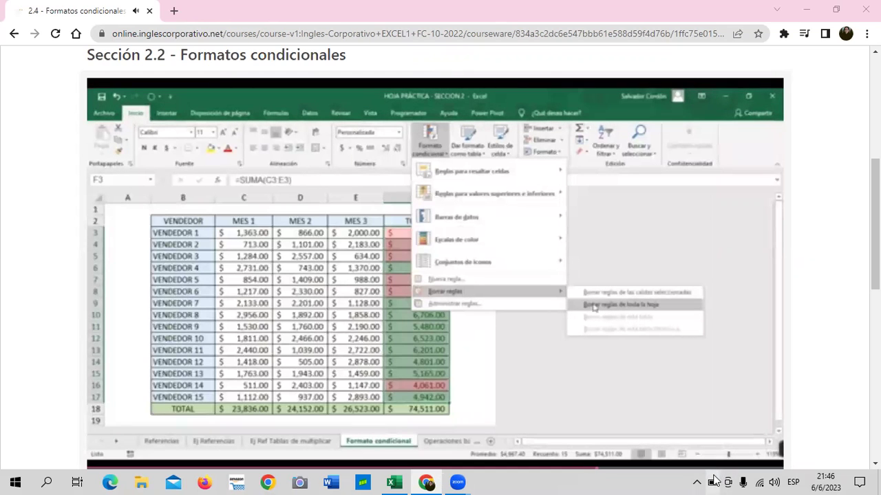
{"action": "mouse_move", "coordinate": [715, 480]}
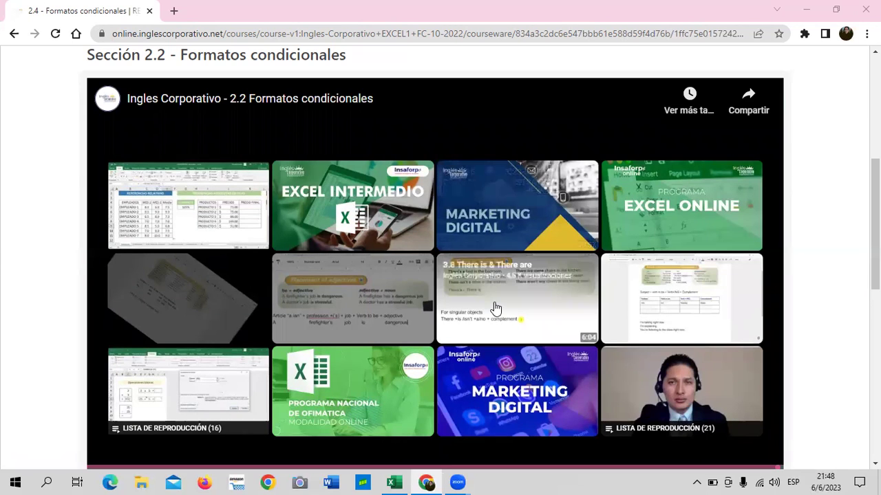
- Leave the finished video and switch to the Excel workbook 2.2 Formatos condicionales (2)
{"action": "scroll", "coordinate": [495, 307], "scroll_direction": "down", "scroll_amount": 2}
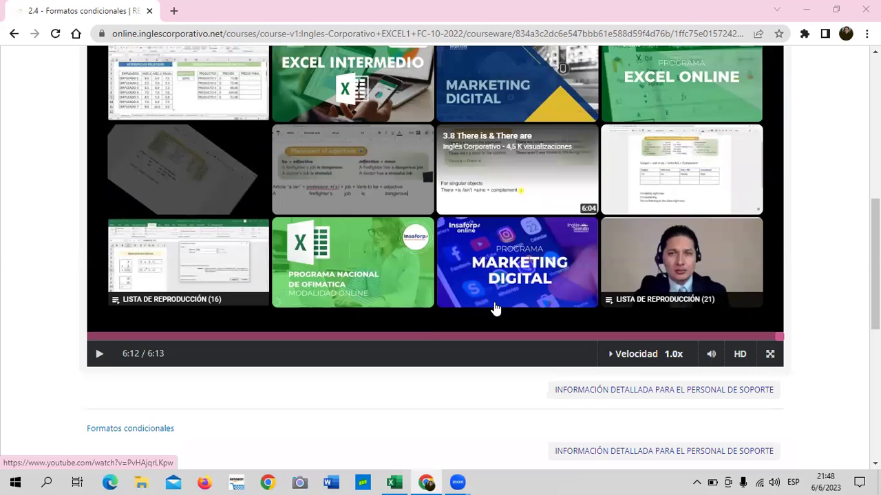
{"action": "mouse_move", "coordinate": [393, 482]}
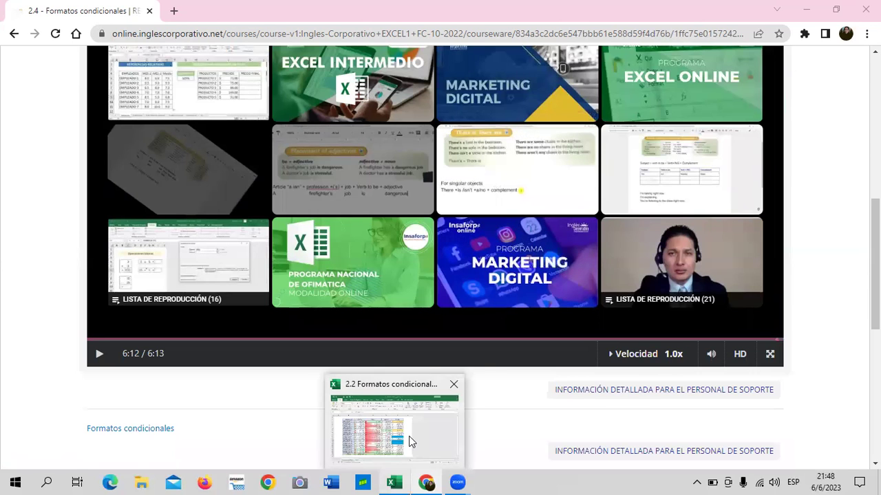
{"action": "left_click", "coordinate": [411, 441]}
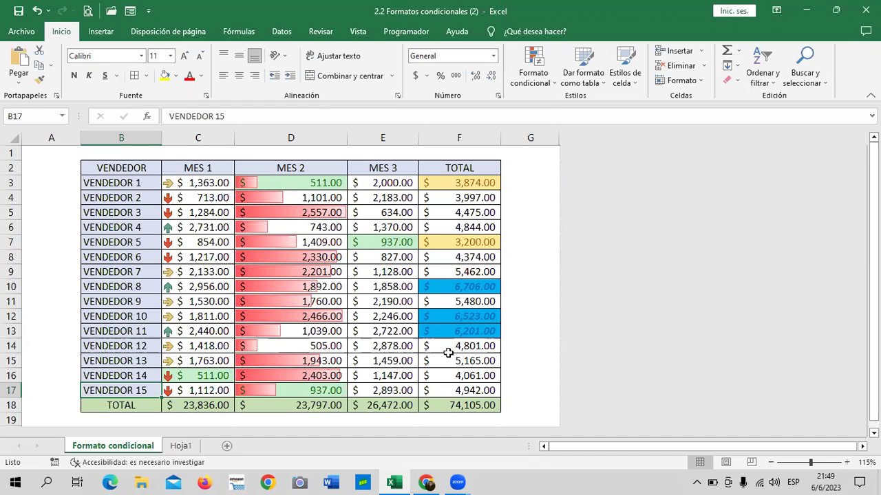
{"action": "left_click", "coordinate": [533, 73]}
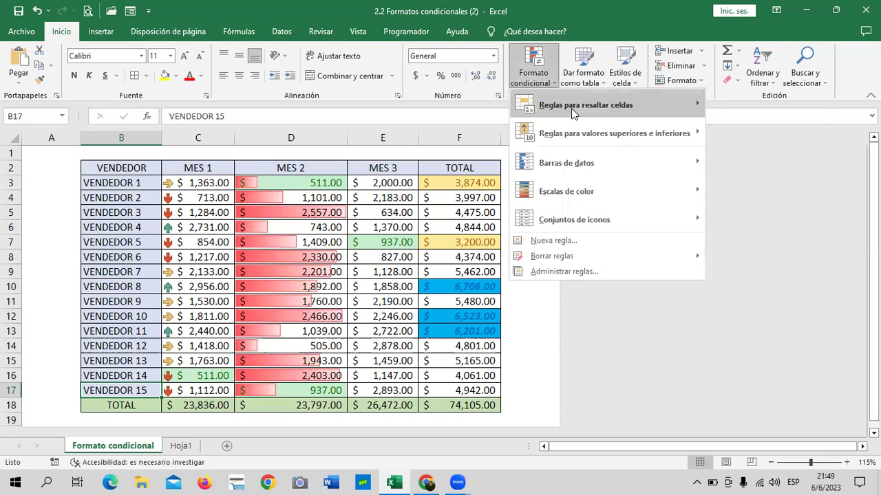
{"action": "mouse_move", "coordinate": [574, 112]}
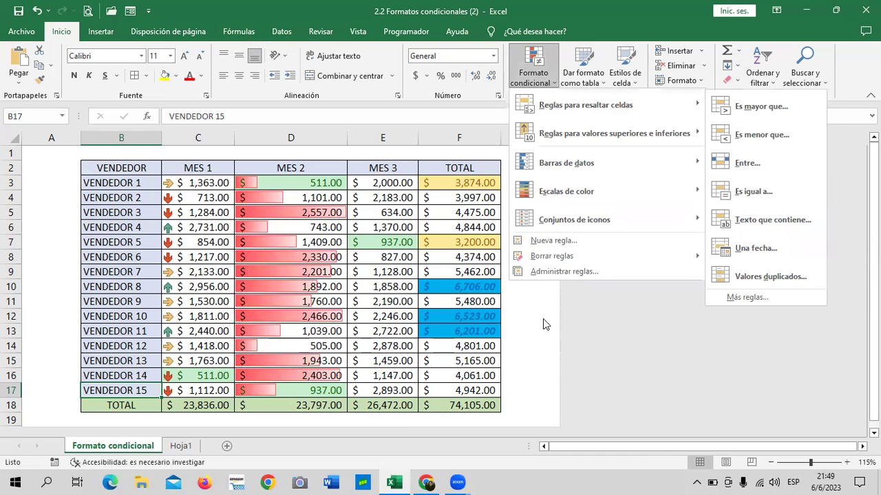
{"action": "left_click", "coordinate": [526, 350]}
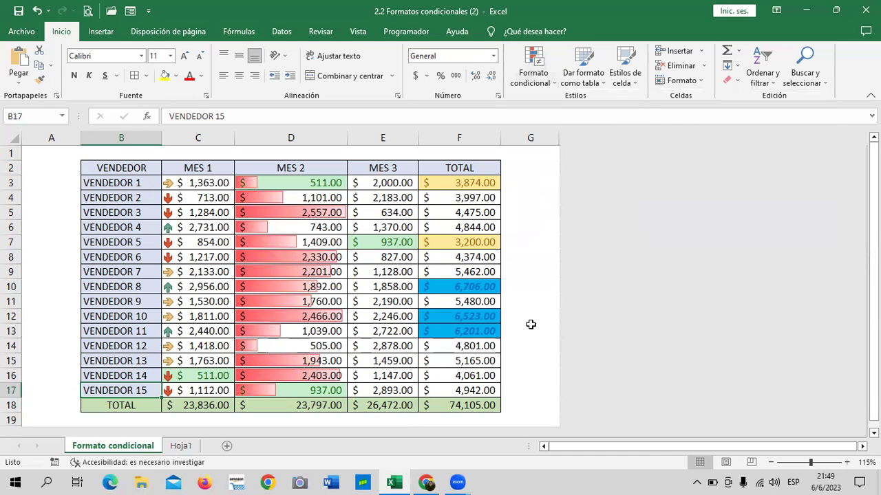
- Add an 'equal to 2956' rule with a custom yellow fill to the three months of sales
{"action": "mouse_move", "coordinate": [181, 182]}
{"action": "left_mouse_down"}
{"action": "mouse_move", "coordinate": [416, 311]}
{"action": "mouse_move", "coordinate": [404, 390]}
{"action": "left_mouse_up"}
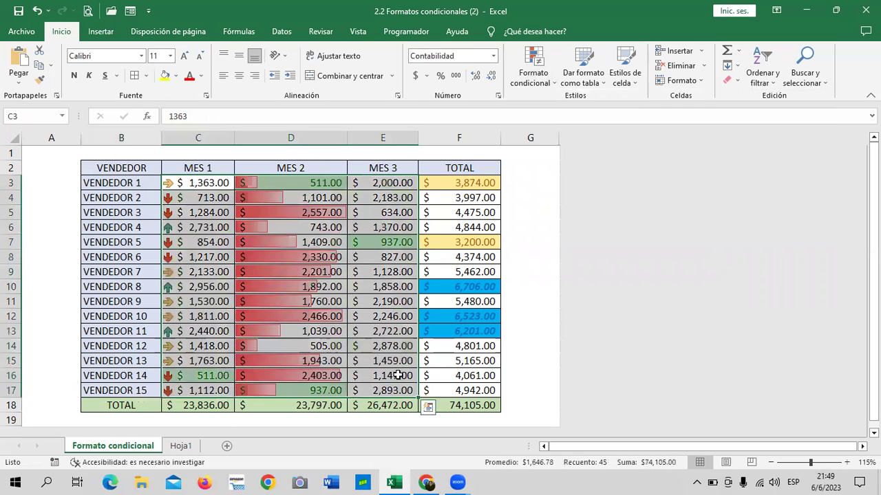
{"action": "left_click", "coordinate": [533, 68]}
{"action": "mouse_move", "coordinate": [596, 122]}
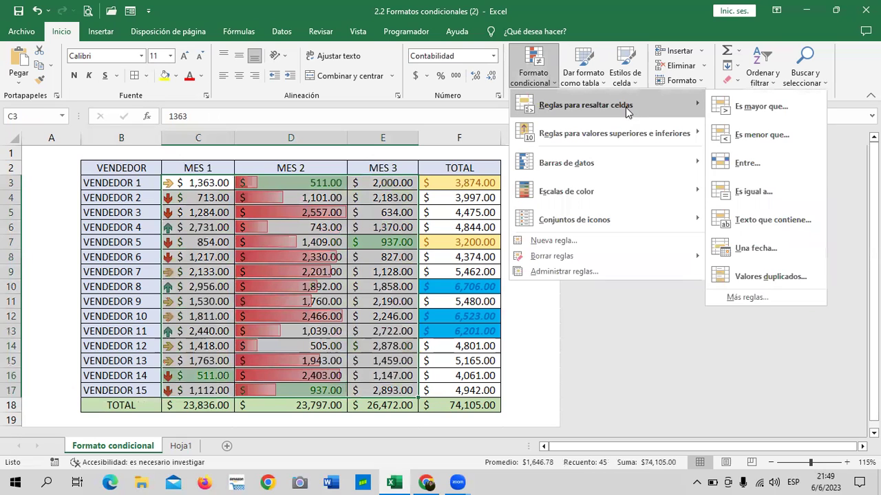
{"action": "left_click", "coordinate": [783, 190]}
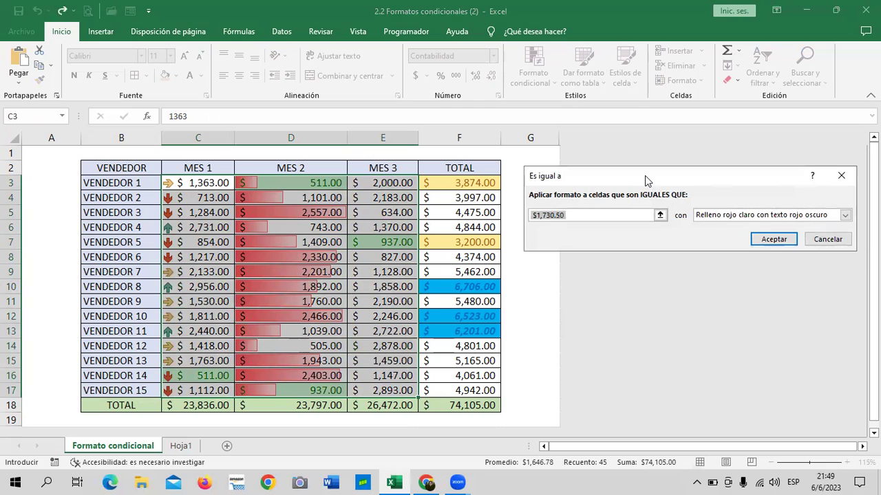
{"action": "key", "text": "BackSpace"}
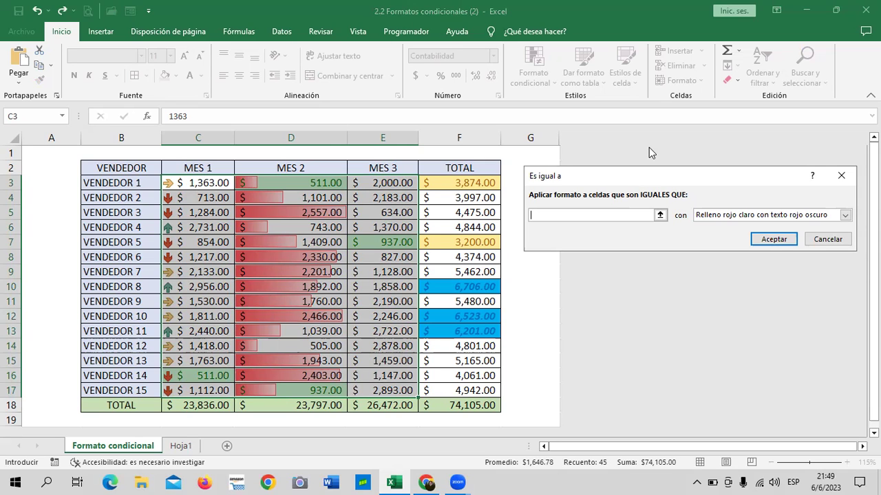
{"action": "type", "text": "29"}
{"action": "type", "text": "56"}
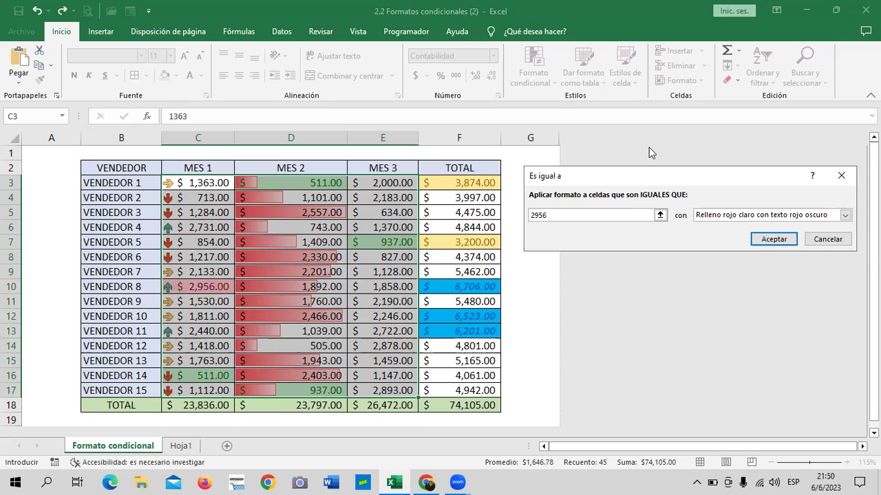
{"action": "left_click", "coordinate": [845, 215]}
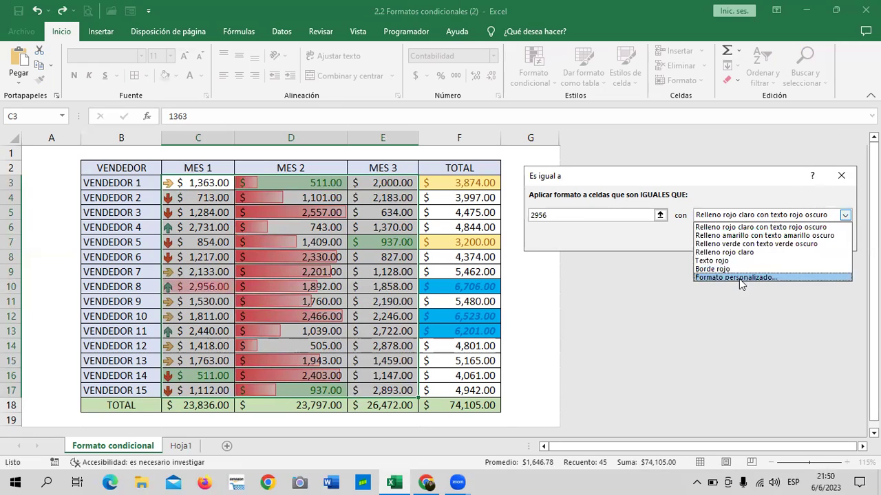
{"action": "left_click", "coordinate": [740, 277]}
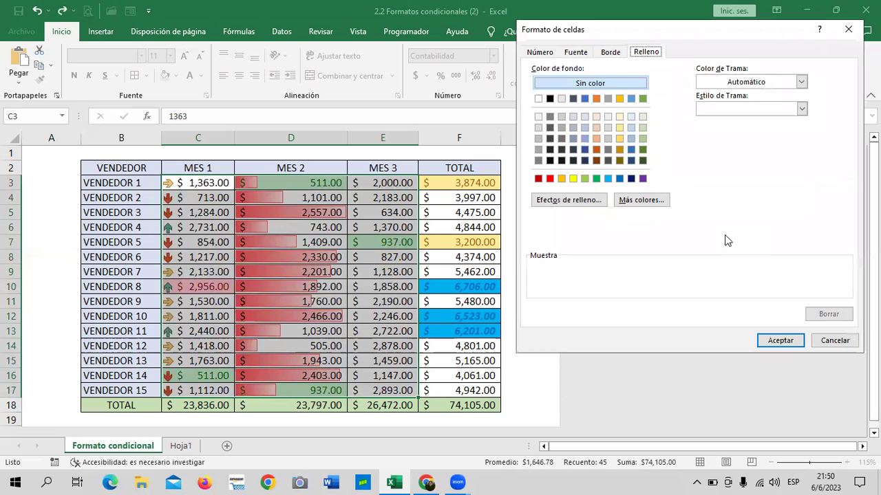
{"action": "left_click", "coordinate": [573, 180]}
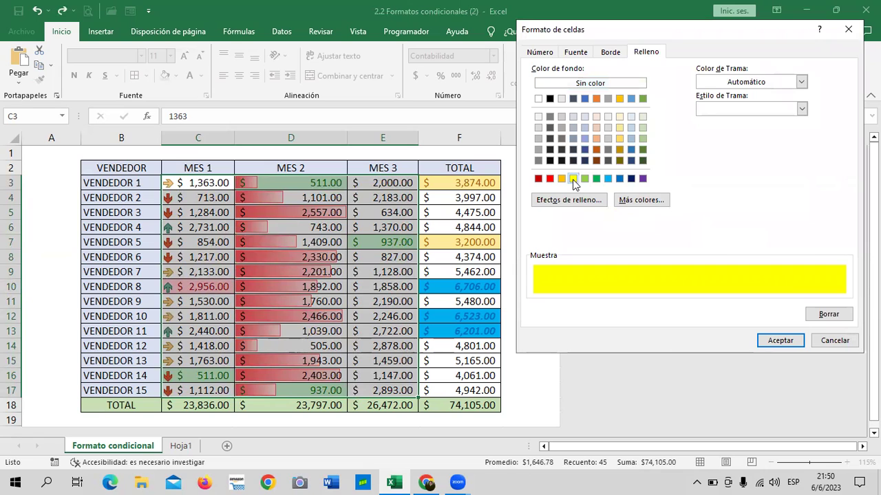
{"action": "left_click", "coordinate": [775, 341]}
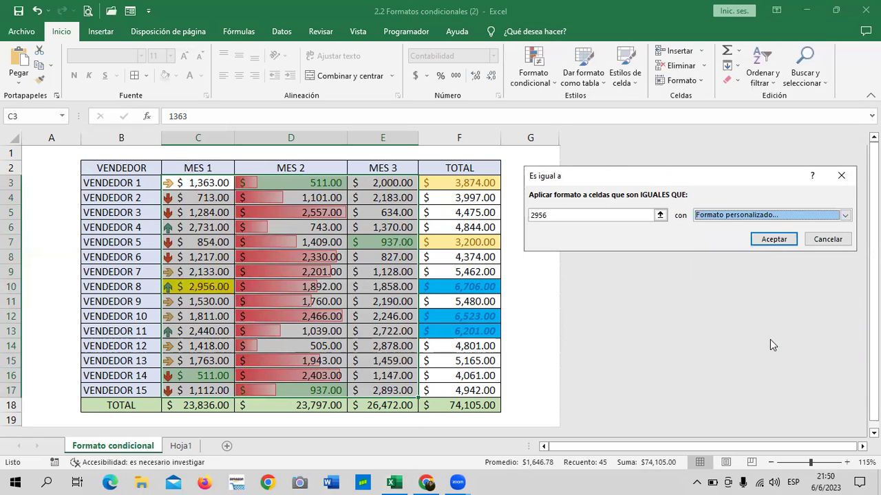
{"action": "left_click", "coordinate": [773, 239]}
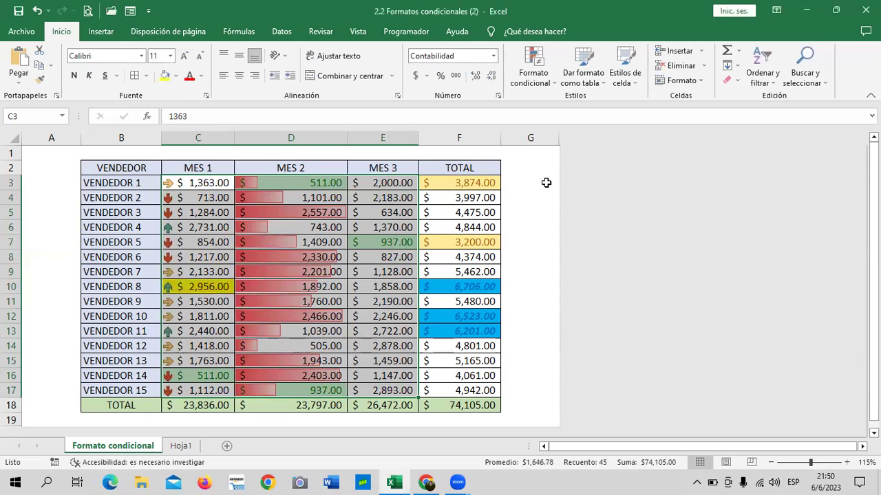
{"action": "left_click", "coordinate": [536, 165]}
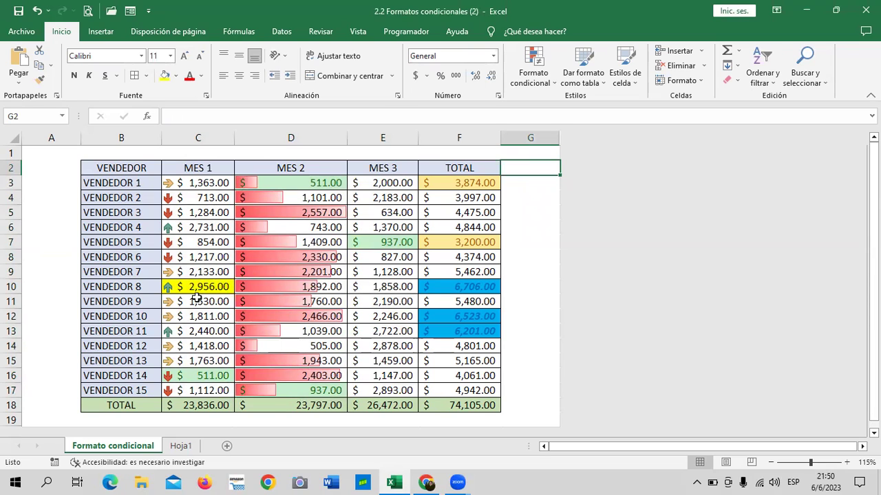
{"action": "left_click", "coordinate": [554, 86]}
{"action": "mouse_move", "coordinate": [570, 112]}
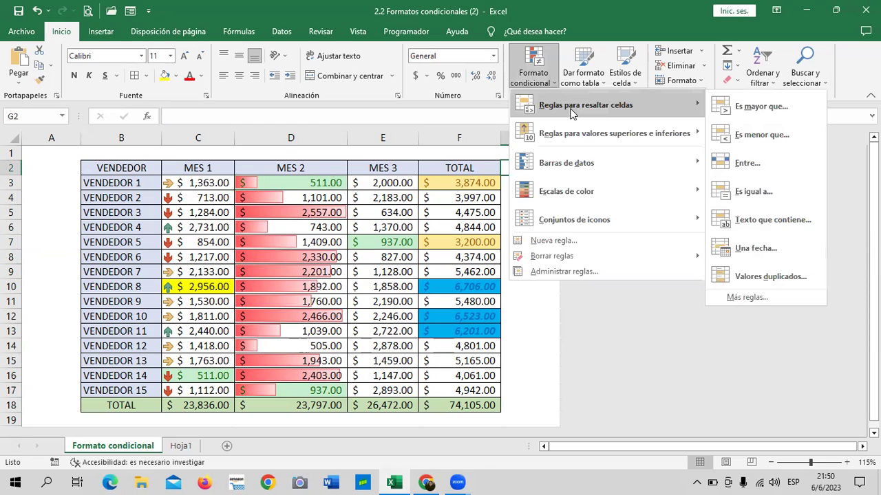
{"action": "left_click", "coordinate": [798, 242]}
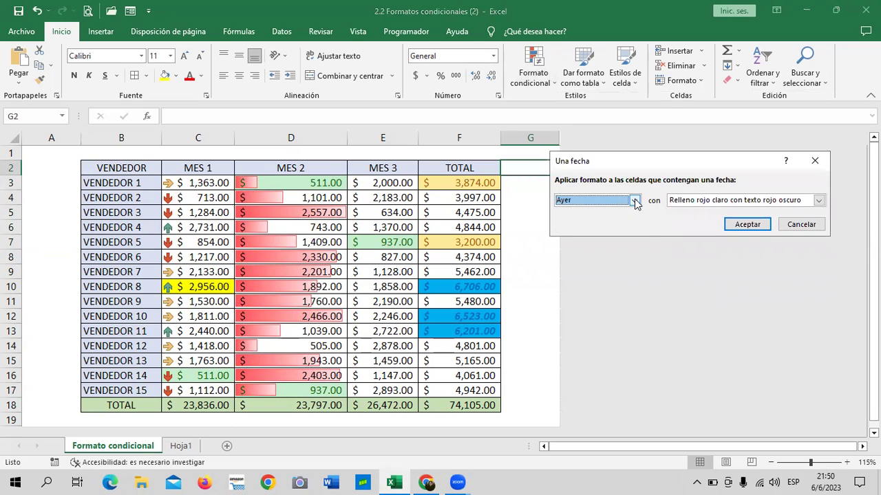
{"action": "left_click", "coordinate": [634, 200]}
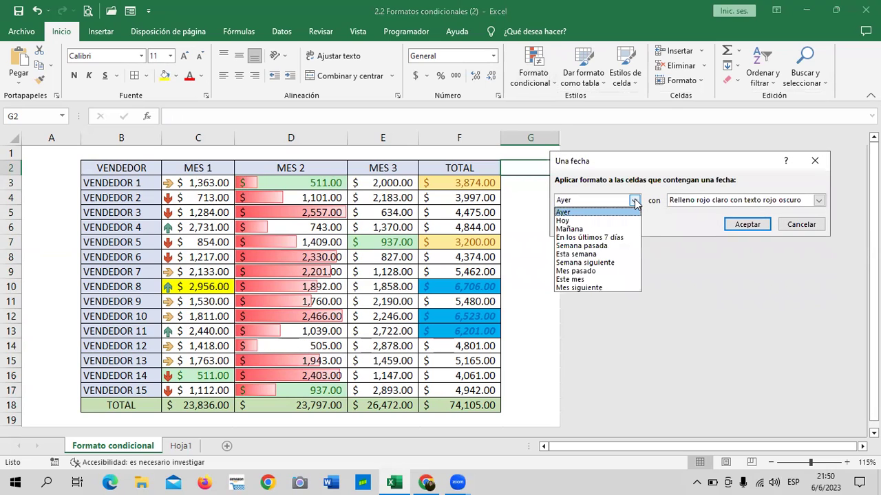
{"action": "left_click", "coordinate": [640, 162]}
{"action": "left_click_drag", "start_coordinate": [624, 167], "coordinate": [603, 172]}
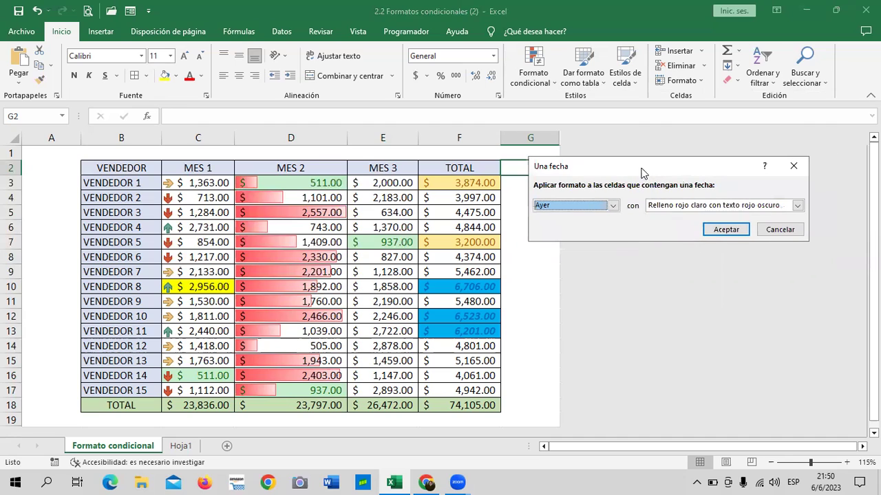
{"action": "left_click", "coordinate": [612, 205]}
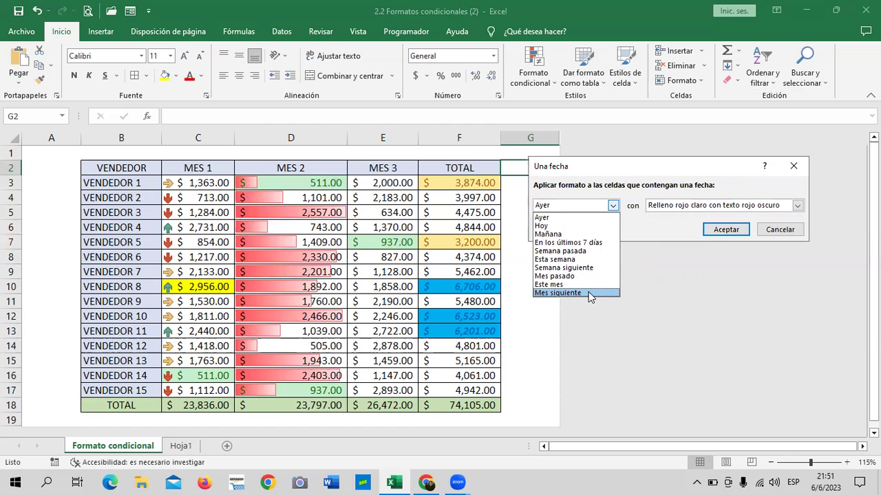
{"action": "left_click", "coordinate": [575, 243]}
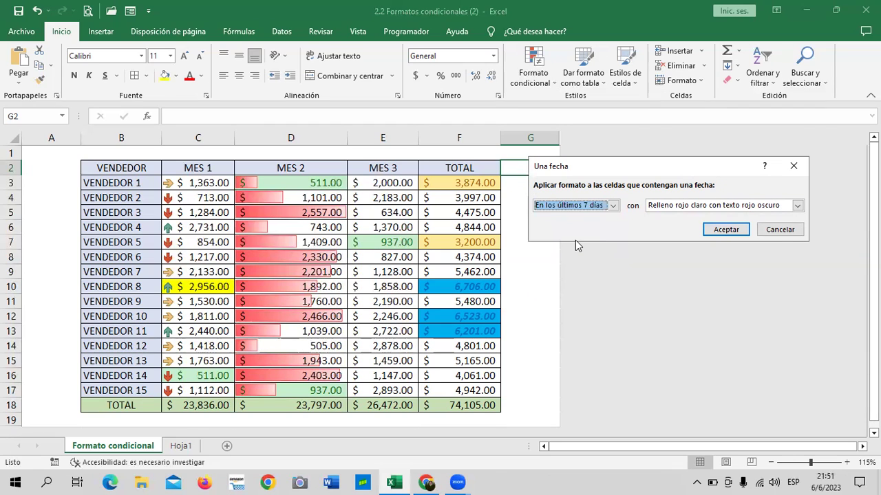
{"action": "left_click", "coordinate": [614, 208]}
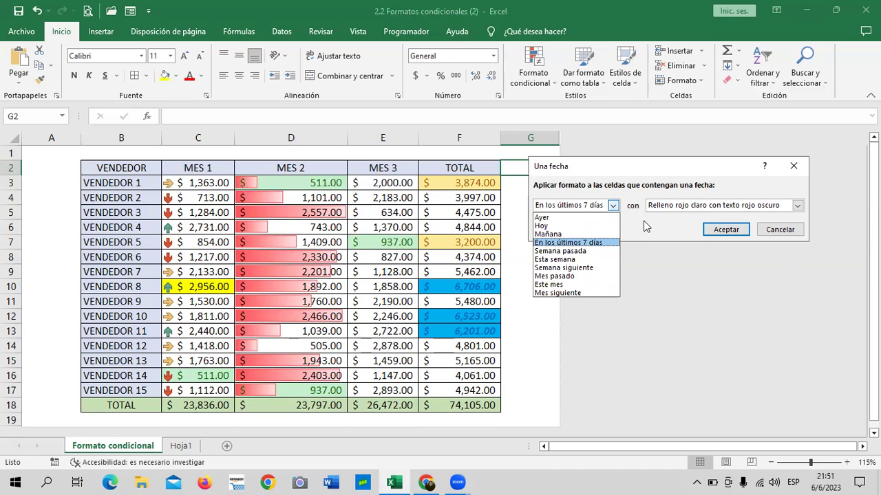
{"action": "key", "text": "Down"}
{"action": "key", "text": "Down"}
{"action": "key", "text": "Down"}
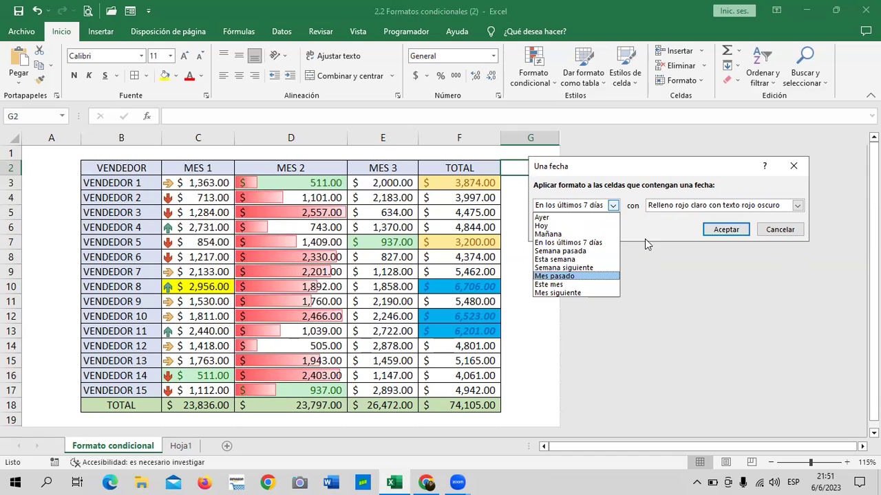
{"action": "left_click", "coordinate": [645, 236]}
{"action": "left_click", "coordinate": [781, 234]}
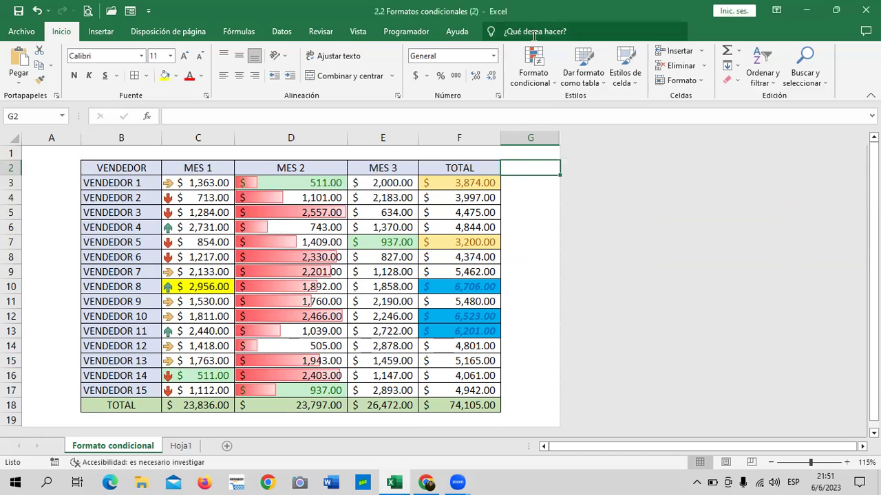
{"action": "left_click", "coordinate": [543, 77]}
{"action": "mouse_move", "coordinate": [572, 206]}
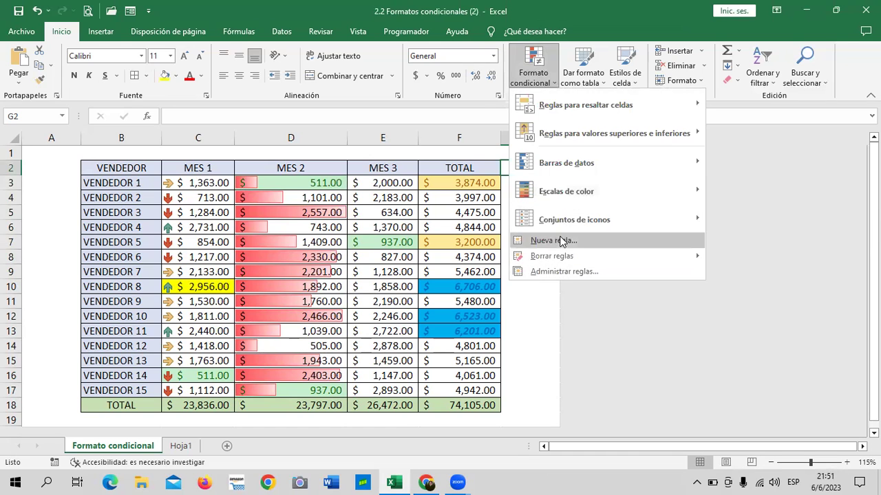
{"action": "left_click", "coordinate": [562, 241]}
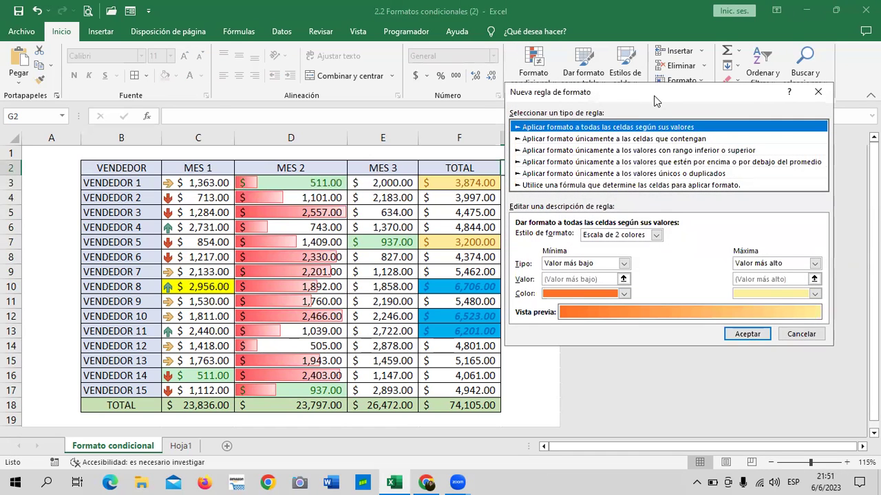
{"action": "left_click_drag", "start_coordinate": [654, 99], "coordinate": [619, 109]}
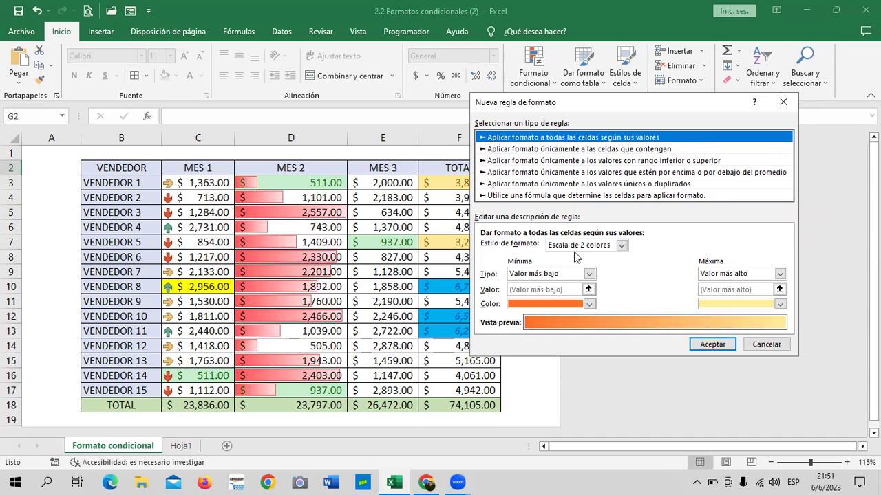
{"action": "left_click", "coordinate": [518, 196]}
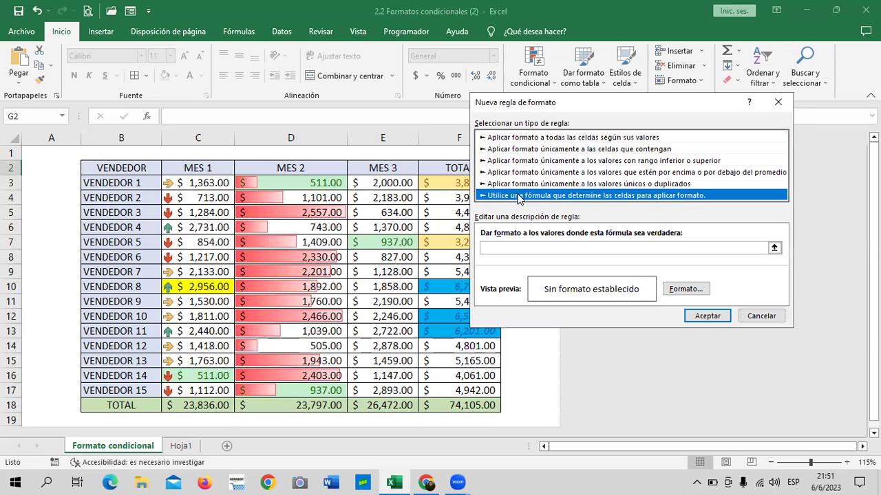
{"action": "left_click", "coordinate": [520, 186]}
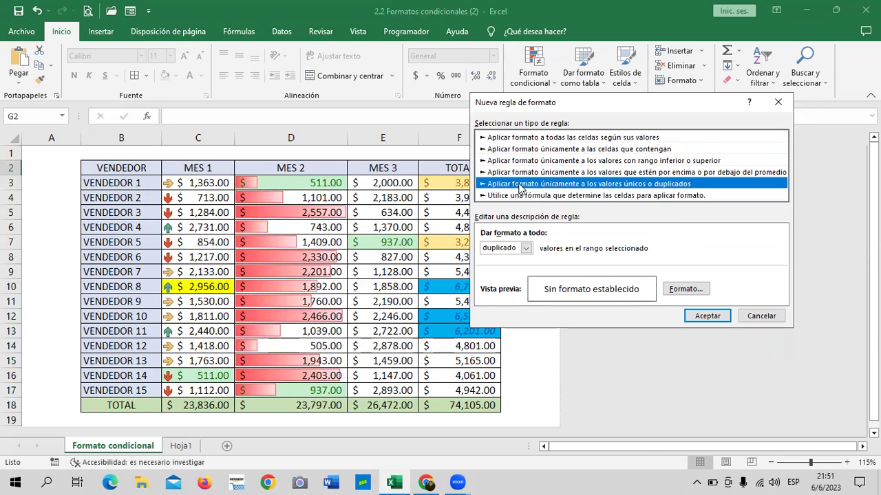
{"action": "left_click", "coordinate": [521, 173]}
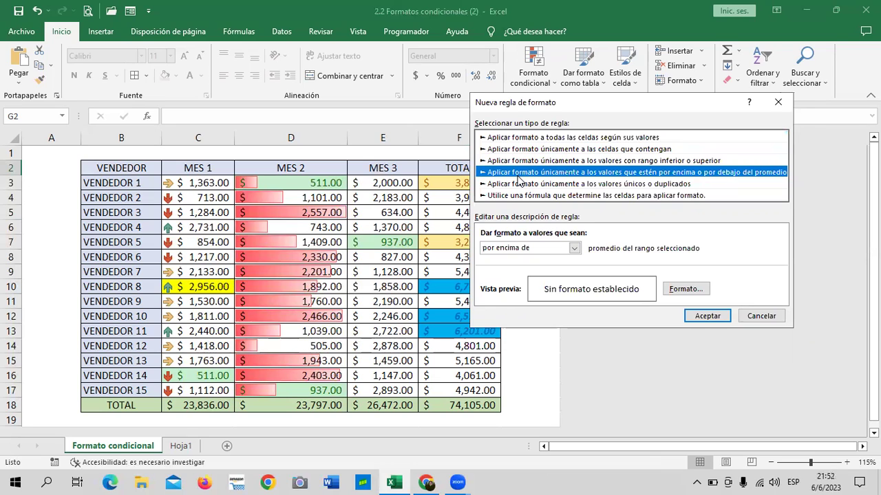
{"action": "left_click", "coordinate": [689, 289]}
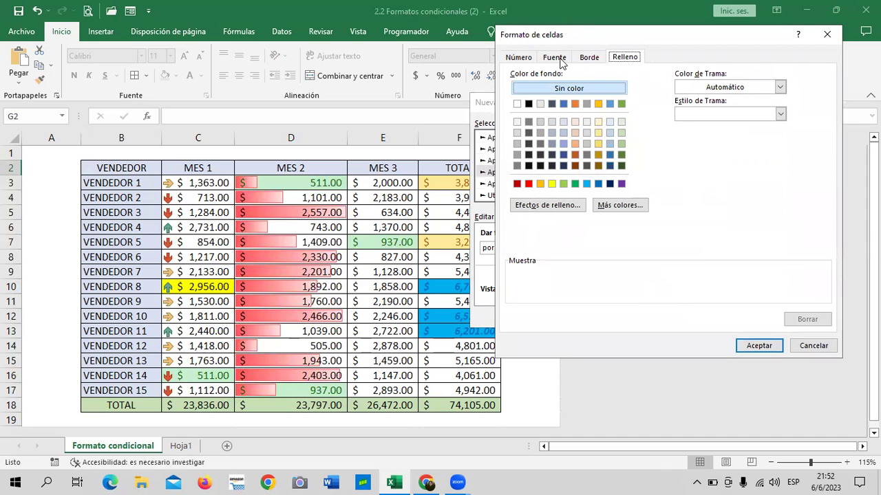
{"action": "left_click", "coordinate": [827, 35]}
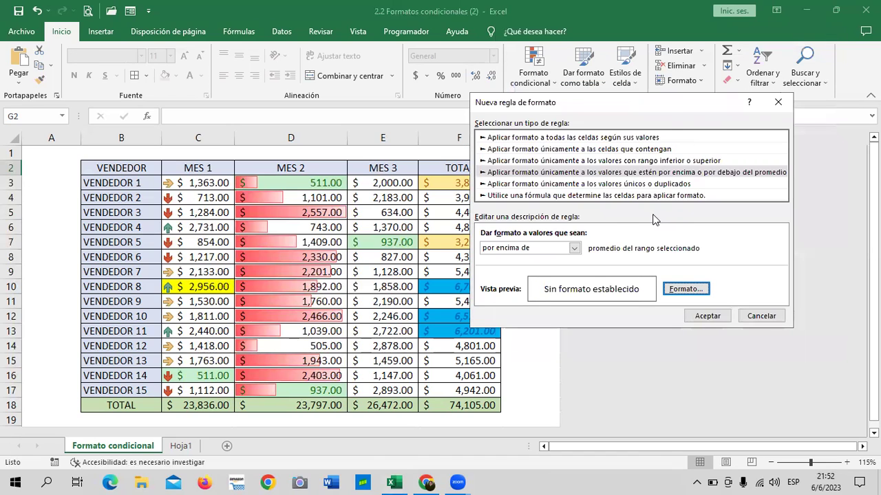
{"action": "left_click", "coordinate": [575, 248]}
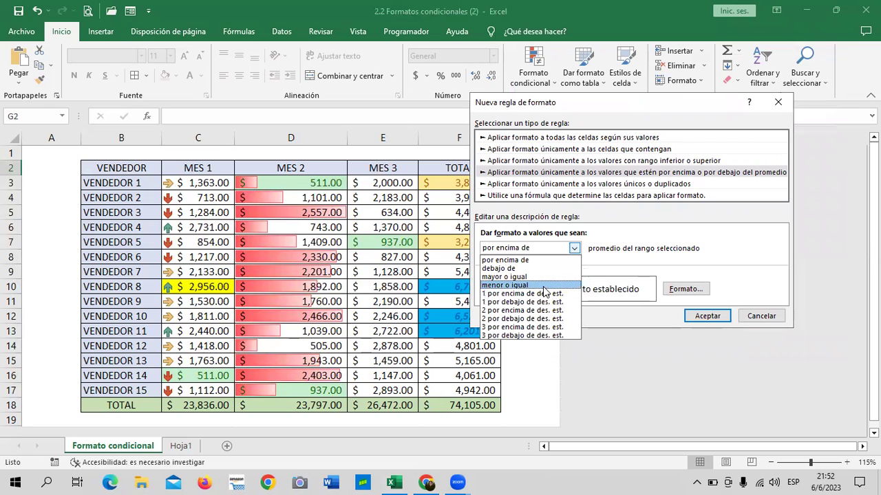
{"action": "left_click", "coordinate": [577, 251]}
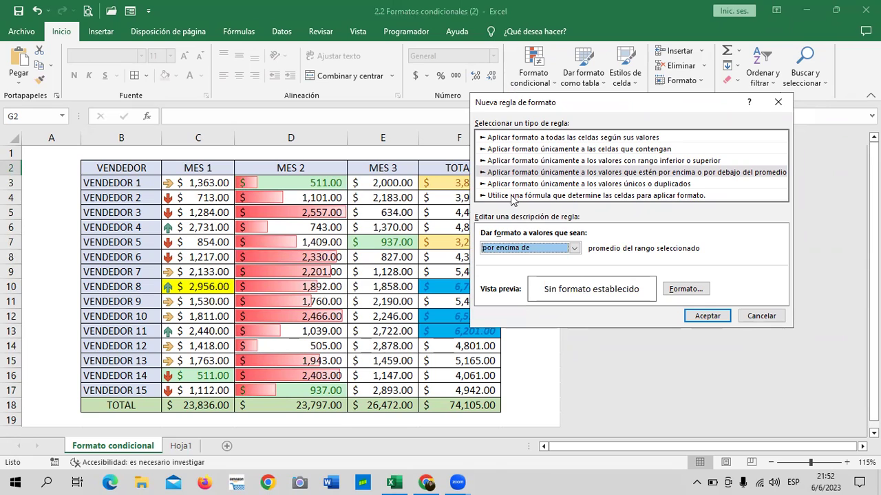
{"action": "left_click", "coordinate": [705, 317]}
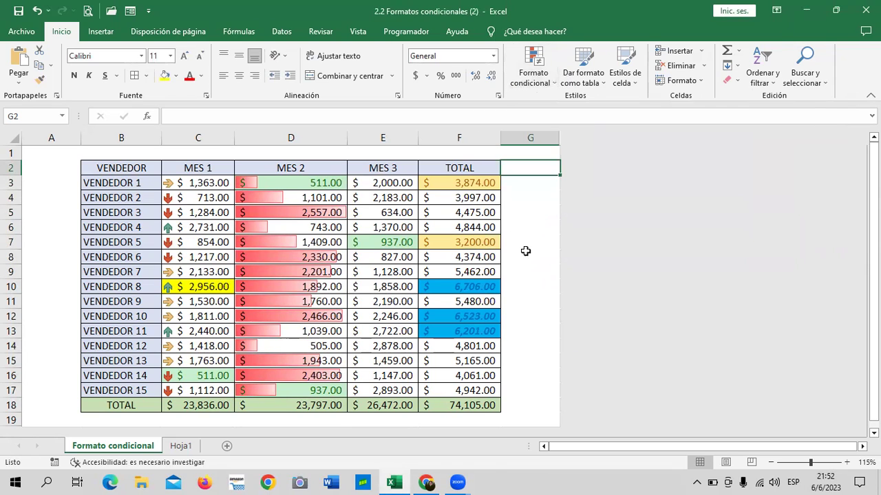
{"action": "left_click", "coordinate": [526, 201]}
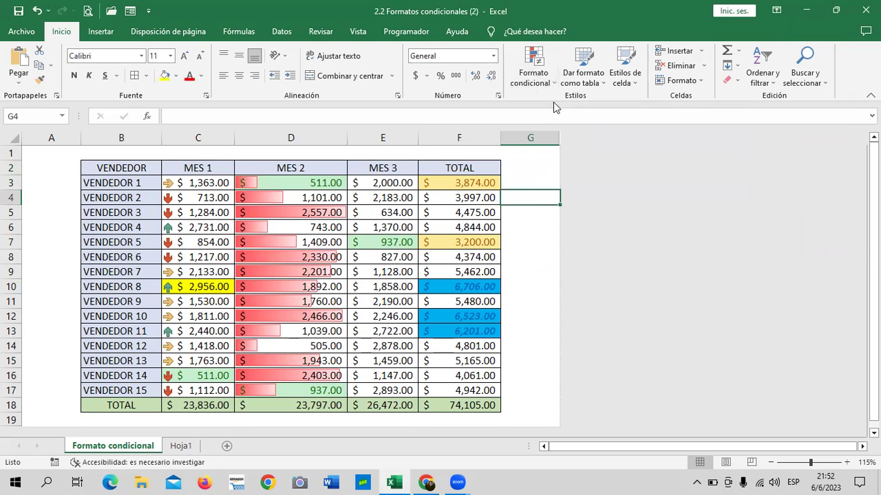
{"action": "left_click", "coordinate": [551, 83]}
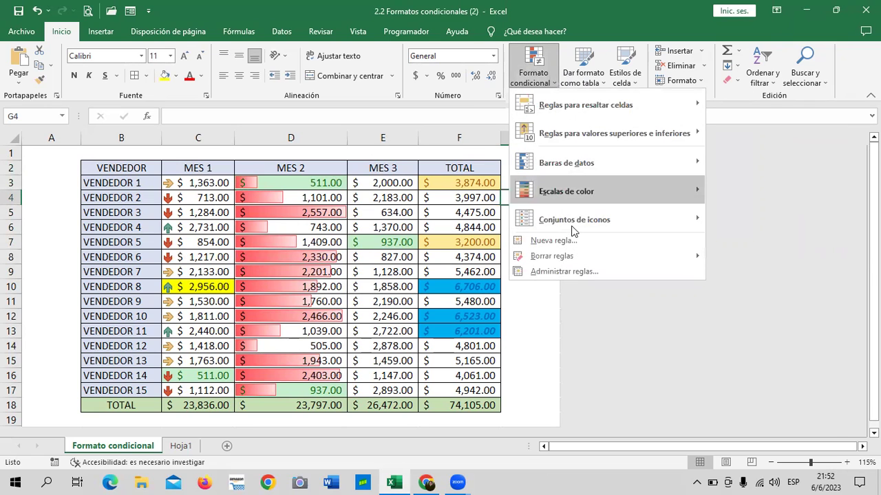
{"action": "mouse_move", "coordinate": [574, 224]}
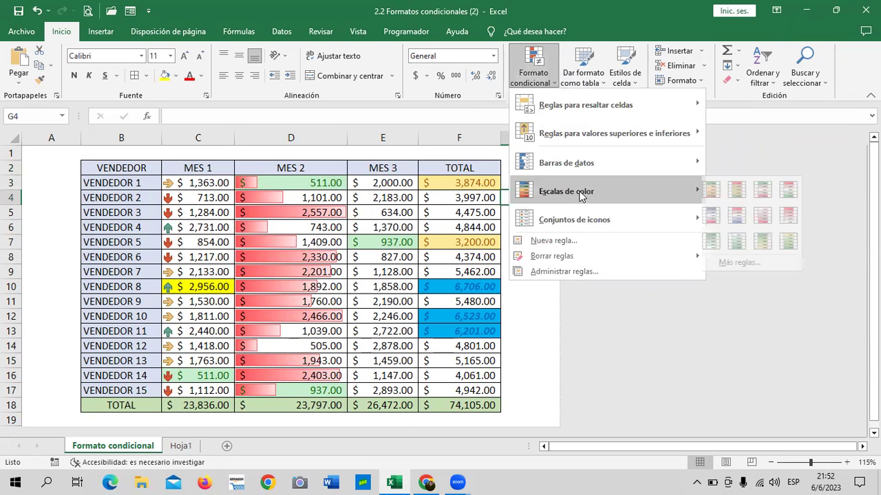
{"action": "mouse_move", "coordinate": [580, 196]}
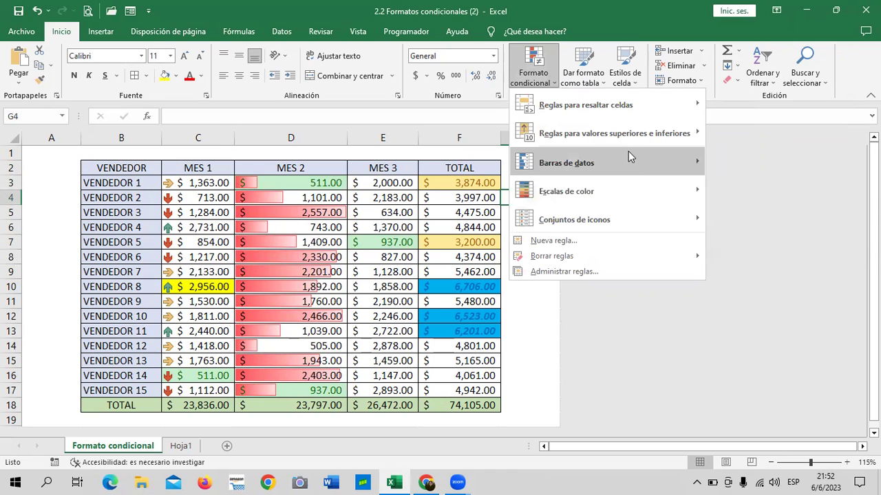
{"action": "mouse_move", "coordinate": [634, 219]}
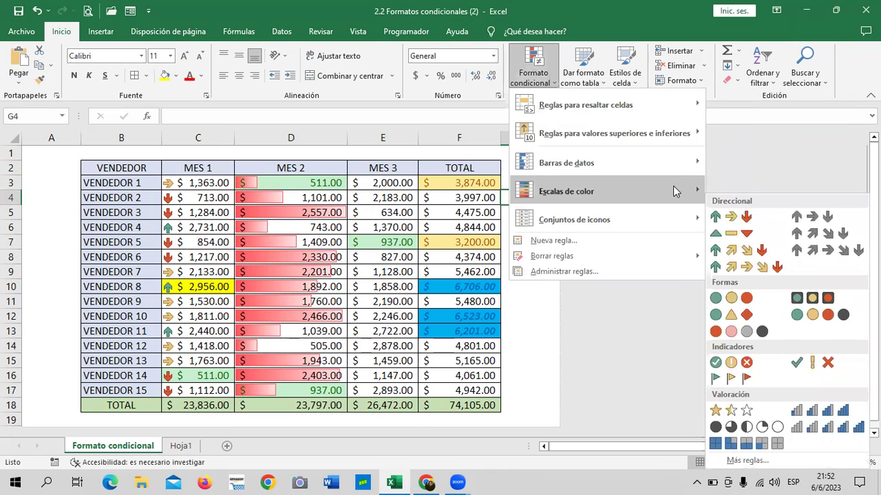
{"action": "mouse_move", "coordinate": [672, 187]}
{"action": "left_click", "coordinate": [736, 262]}
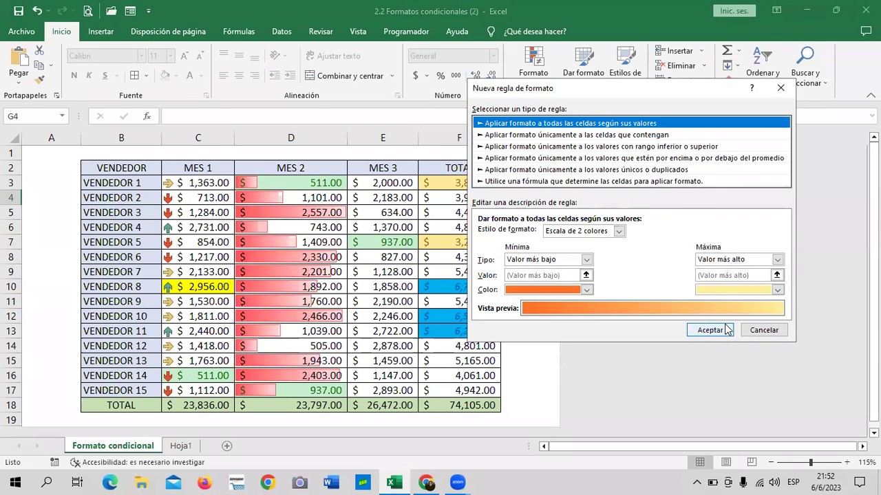
{"action": "left_click", "coordinate": [704, 333]}
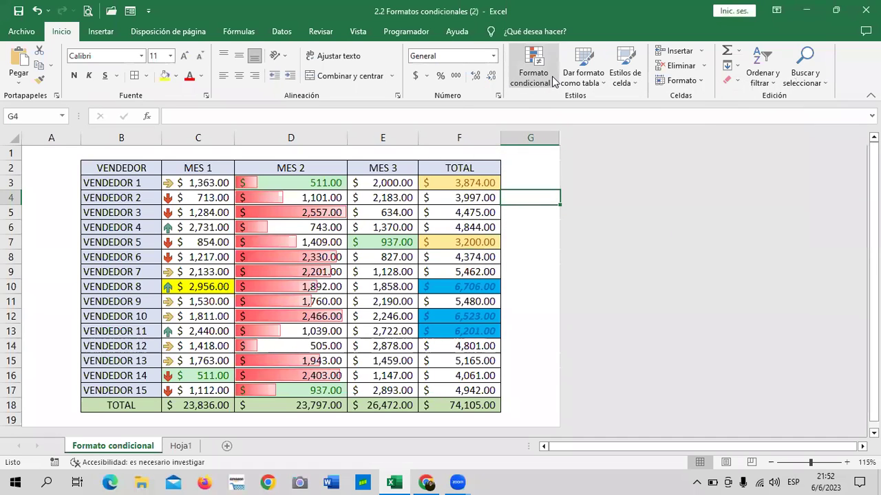
{"action": "left_click", "coordinate": [553, 79]}
{"action": "mouse_move", "coordinate": [606, 187]}
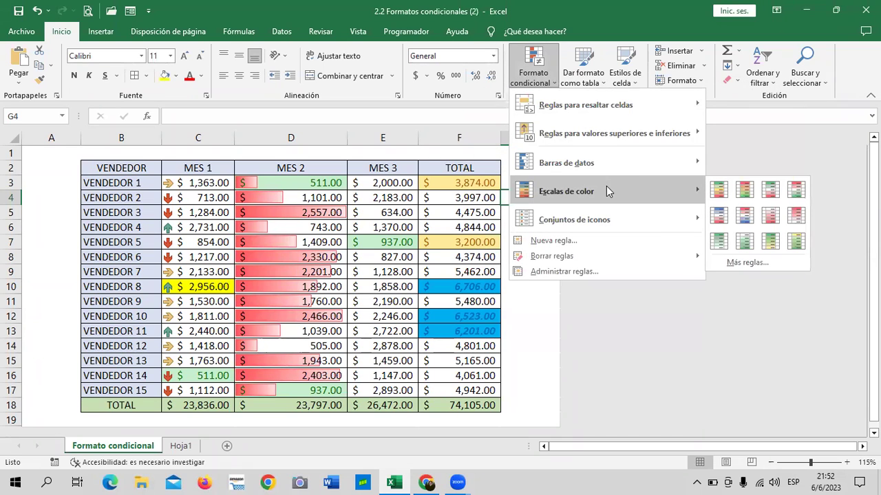
{"action": "mouse_move", "coordinate": [628, 163]}
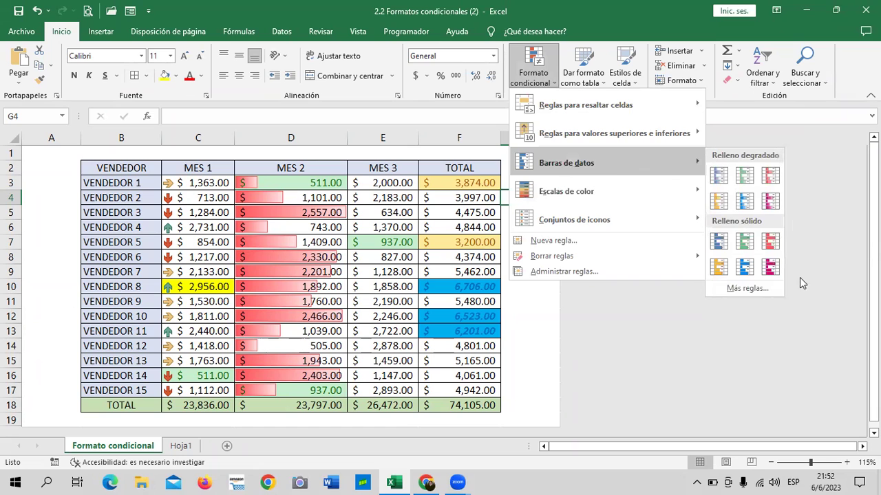
{"action": "left_click", "coordinate": [766, 288]}
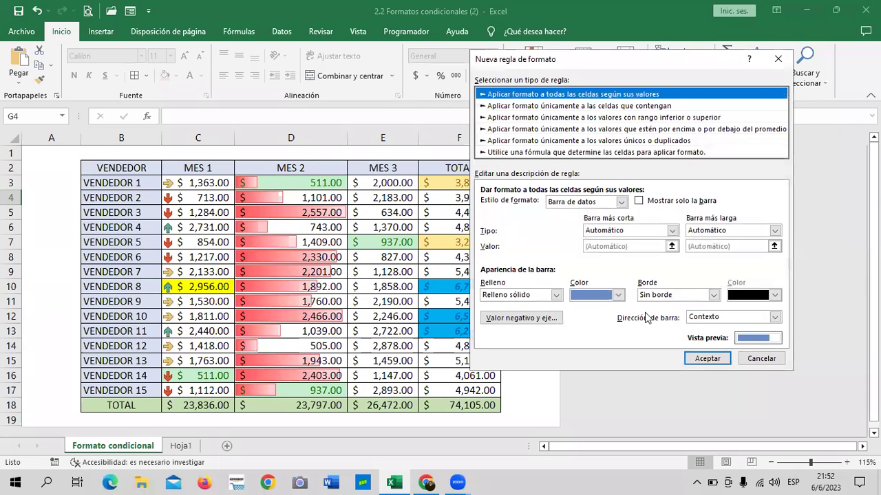
{"action": "left_click", "coordinate": [718, 359]}
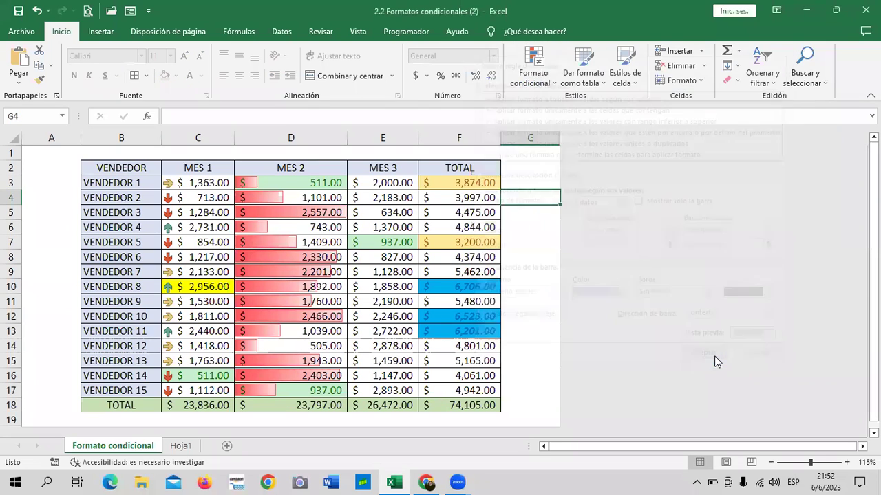
{"action": "left_click", "coordinate": [549, 81]}
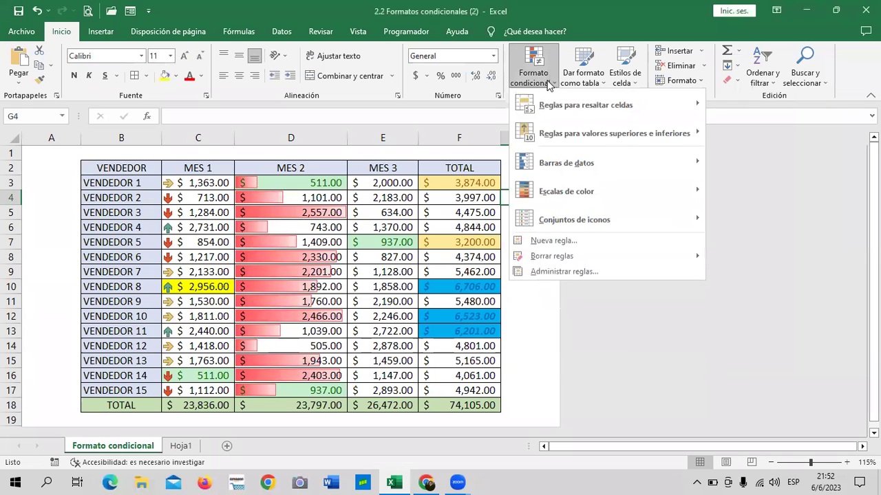
{"action": "mouse_move", "coordinate": [582, 142]}
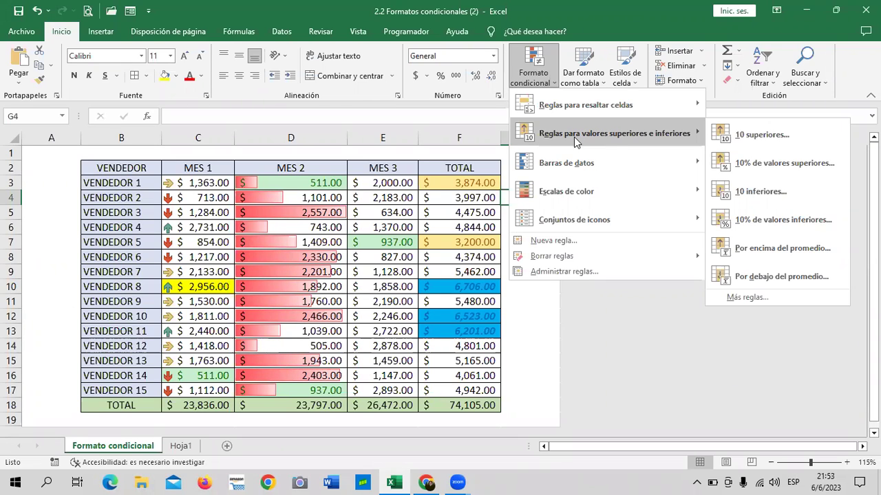
{"action": "left_click", "coordinate": [747, 297]}
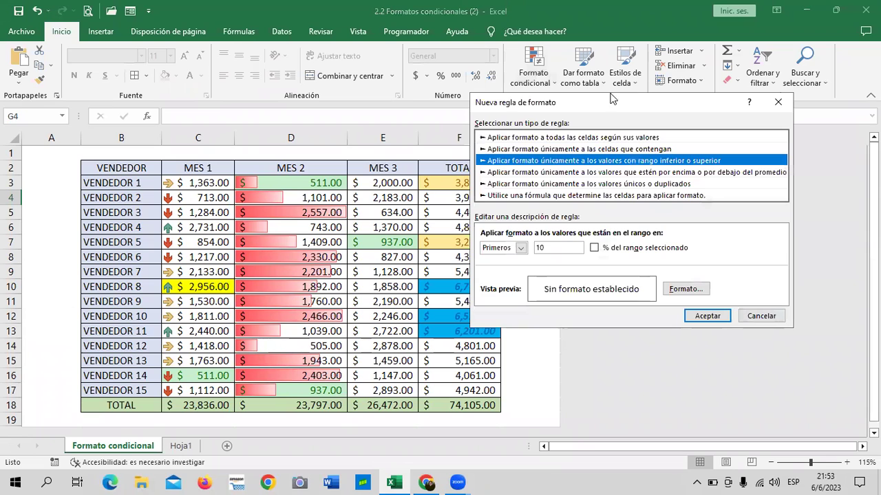
{"action": "left_click_drag", "start_coordinate": [645, 106], "coordinate": [579, 112]}
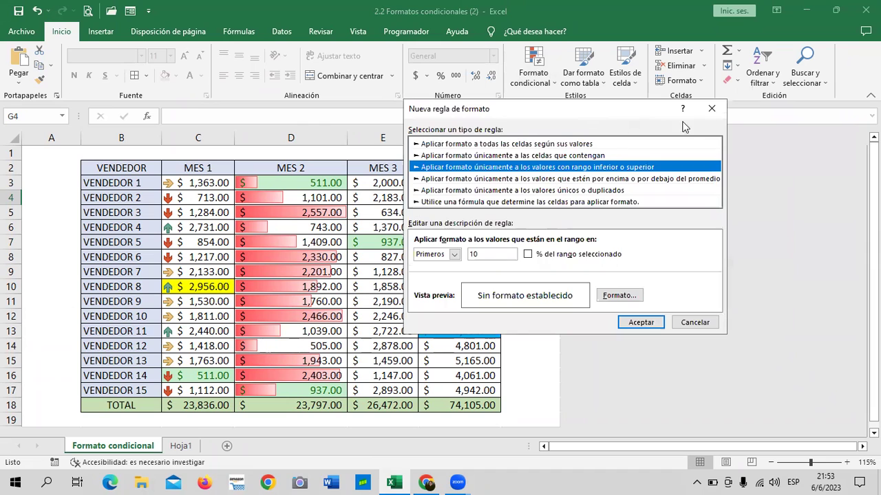
{"action": "left_click", "coordinate": [712, 112]}
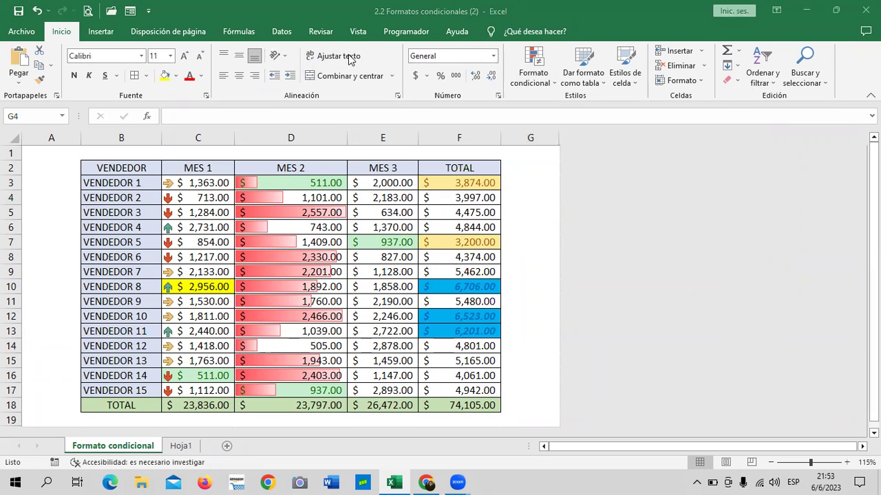
{"action": "left_click", "coordinate": [525, 172]}
{"action": "left_click", "coordinate": [527, 168]}
{"action": "left_click", "coordinate": [537, 388]}
{"action": "left_click", "coordinate": [50, 183]}
{"action": "left_click", "coordinate": [41, 322]}
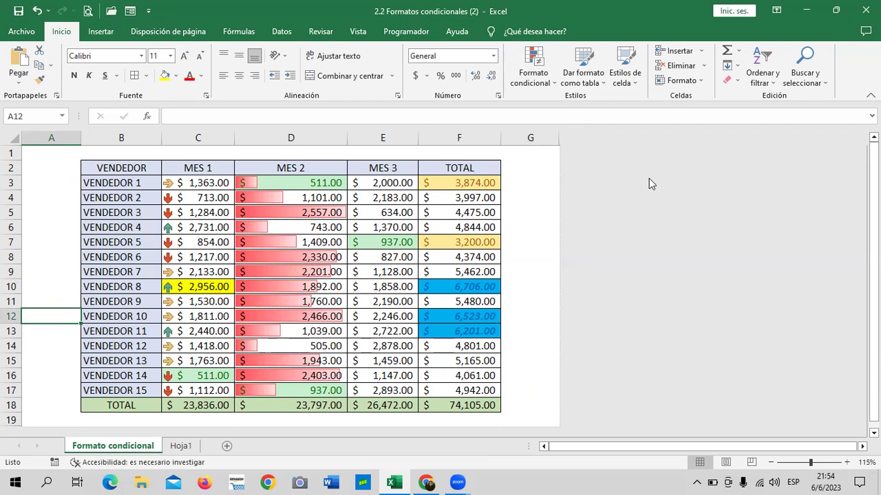
{"action": "scroll", "coordinate": [681, 352], "scroll_direction": "down", "scroll_amount": 3}
{"action": "scroll", "coordinate": [729, 315], "scroll_direction": "up", "scroll_amount": 3}
{"action": "scroll", "coordinate": [261, 348], "scroll_direction": "down", "scroll_amount": 4}
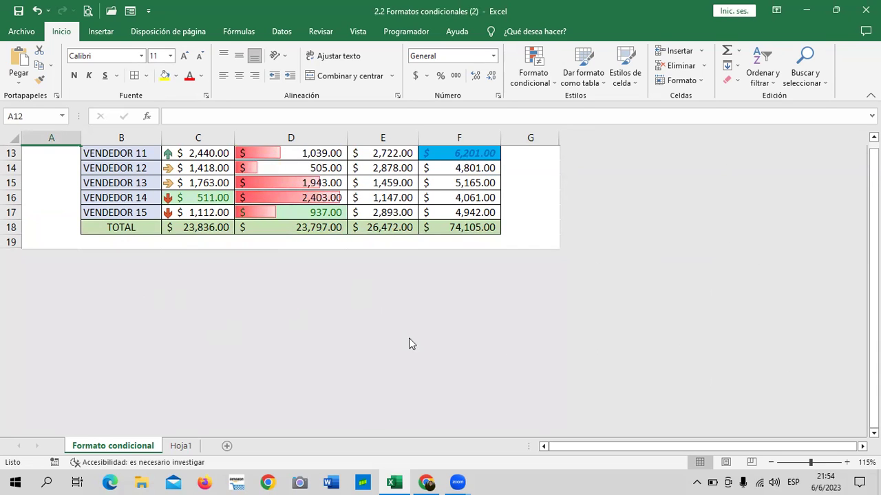
{"action": "scroll", "coordinate": [617, 355], "scroll_direction": "up", "scroll_amount": 4}
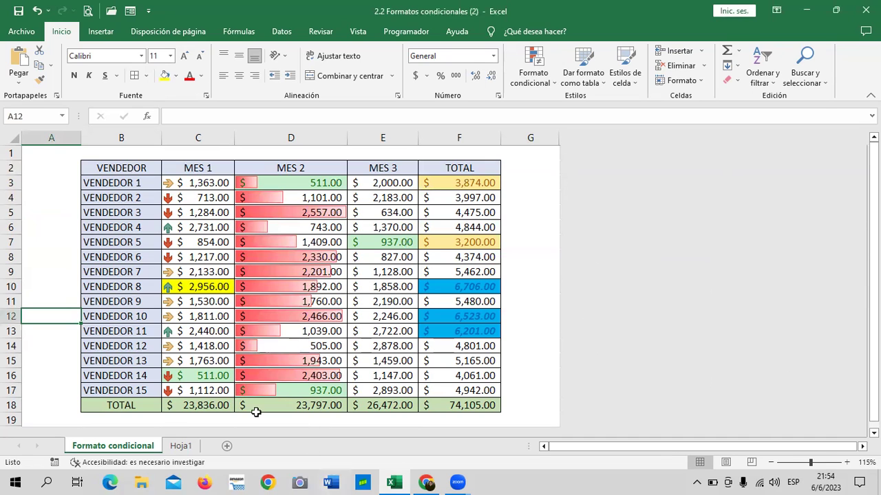
- On Hoja1, try selecting cell L11, cells A1:A13, and columns H and I
{"action": "left_click", "coordinate": [182, 447]}
{"action": "left_click", "coordinate": [613, 277]}
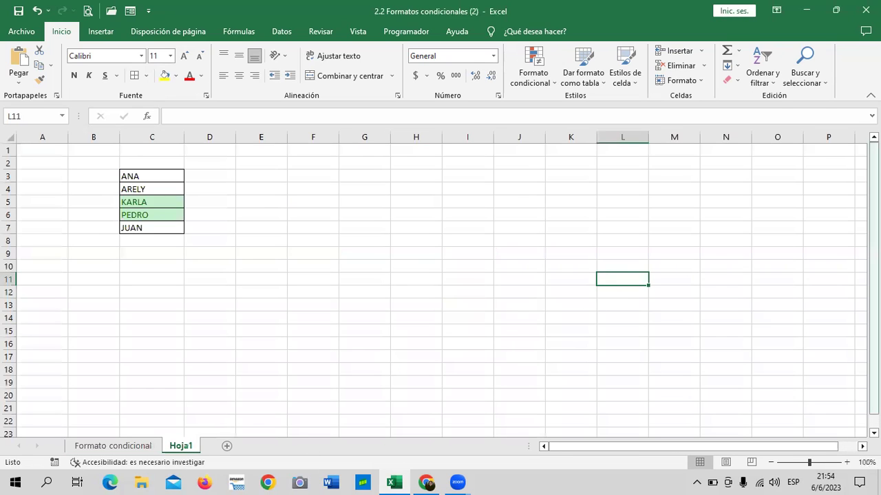
{"action": "left_click_drag", "start_coordinate": [56, 153], "coordinate": [49, 339]}
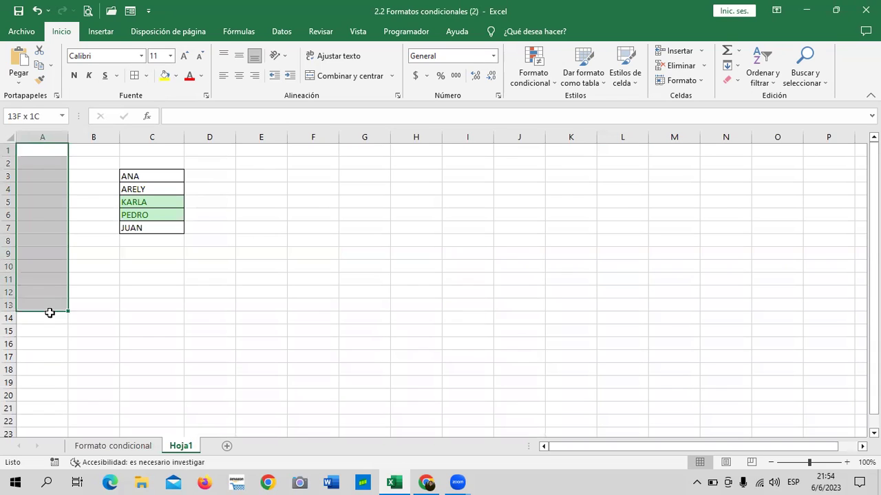
{"action": "left_click", "coordinate": [409, 317]}
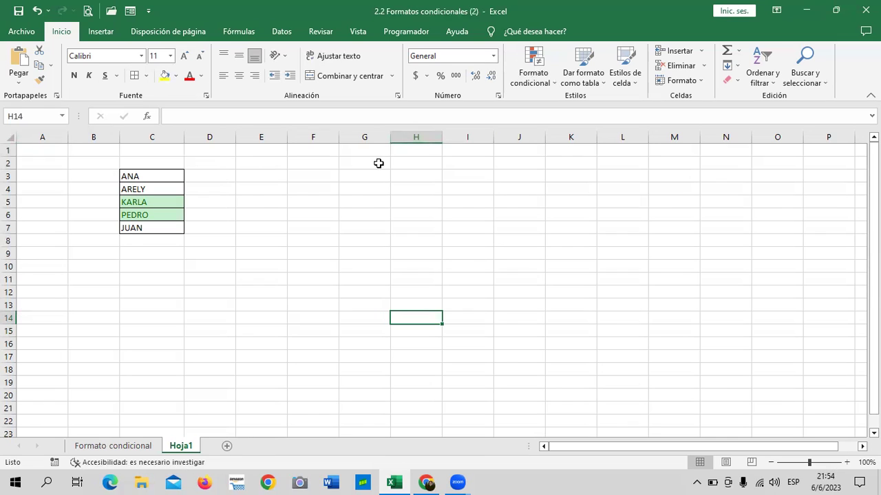
{"action": "left_click", "coordinate": [425, 136]}
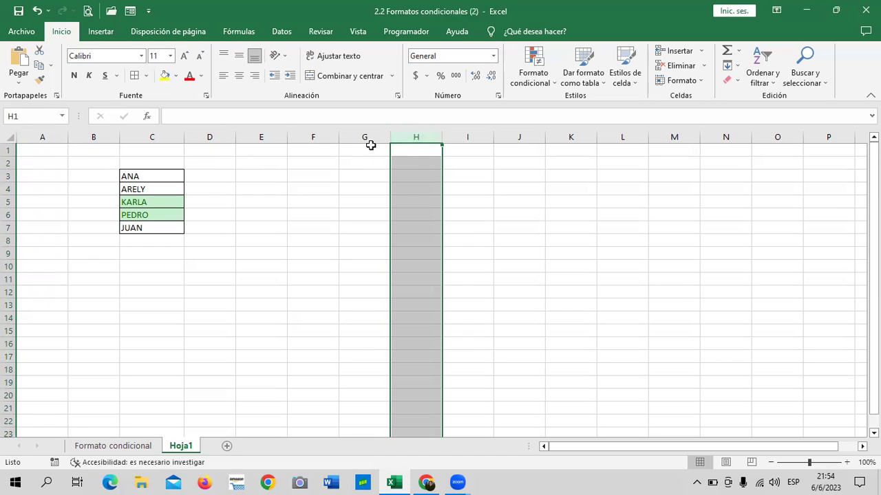
{"action": "left_click", "coordinate": [558, 218]}
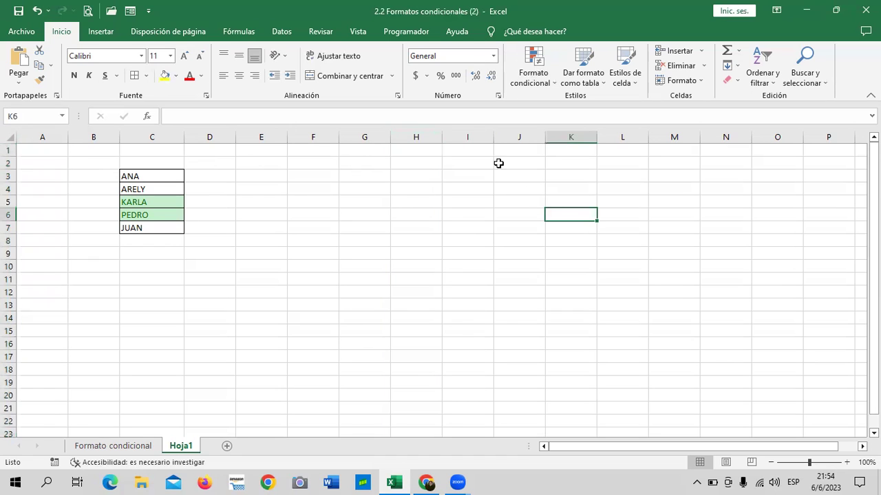
{"action": "left_click", "coordinate": [465, 132]}
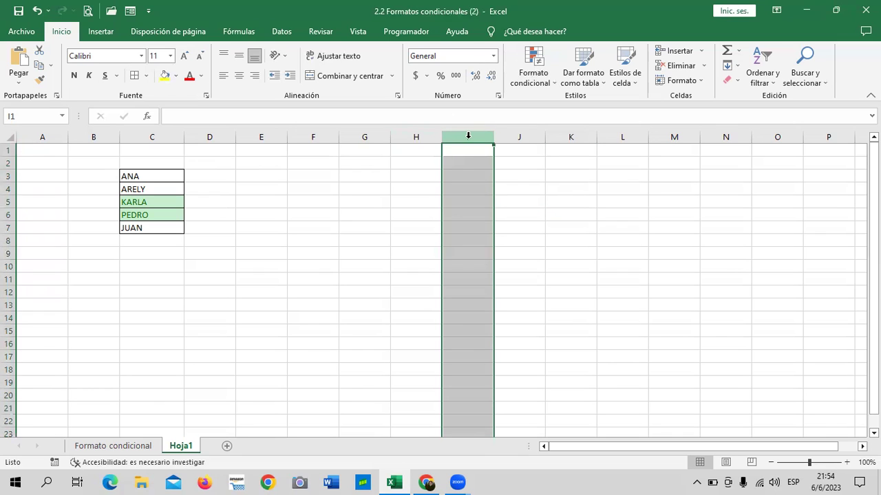
{"action": "left_click", "coordinate": [577, 241]}
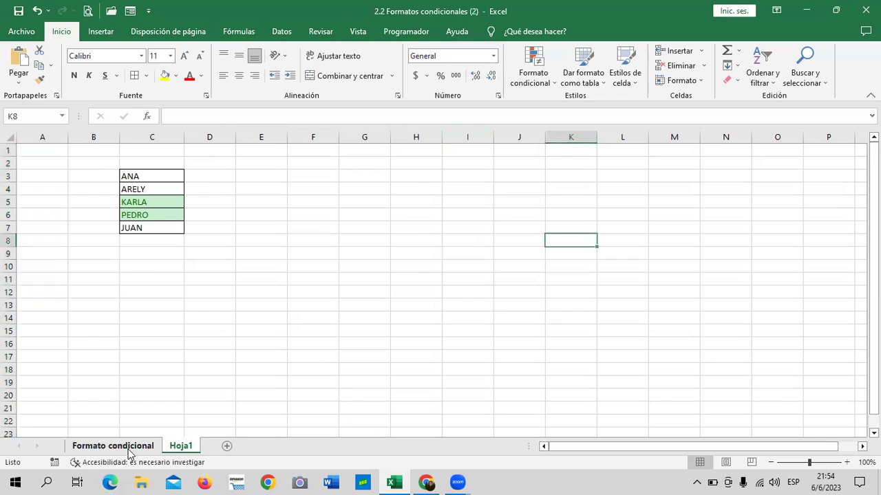
- Reselect column I on Hoja1 and extend the selection through column XFD with Ctrl+Shift+Right
{"action": "left_click", "coordinate": [129, 449]}
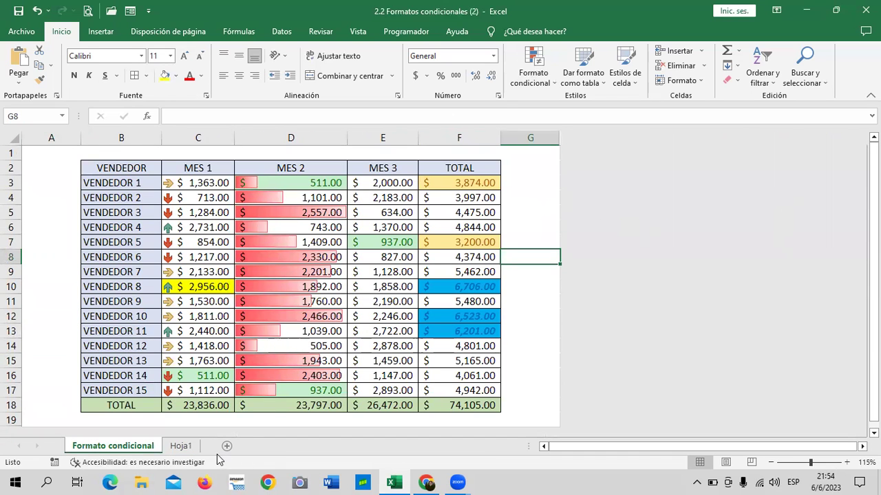
{"action": "left_click", "coordinate": [182, 448]}
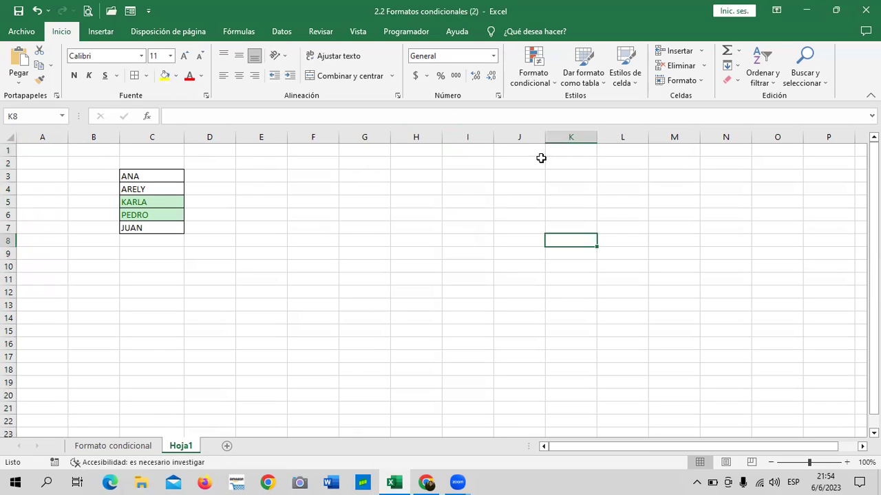
{"action": "left_click", "coordinate": [464, 134]}
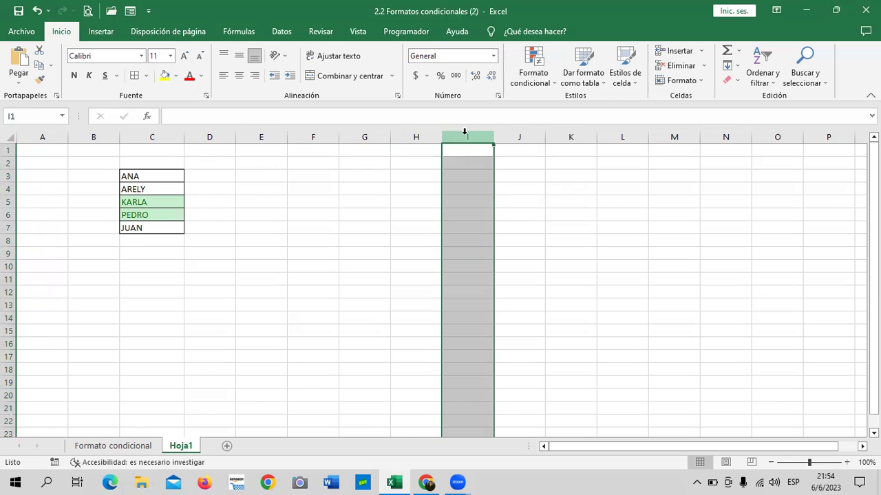
{"action": "key", "text": "ctrl+shift+Right"}
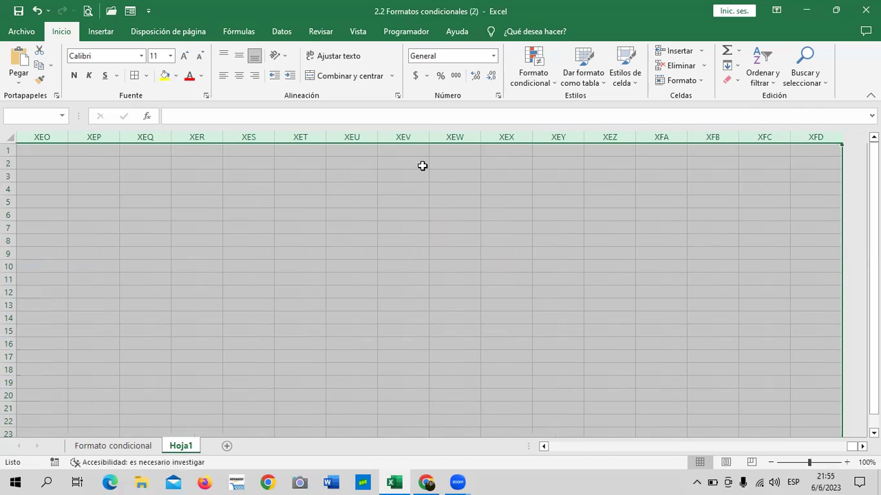
- Hide columns I through XFD, then hide every row from 21 to the sheet's end
{"action": "right_click", "coordinate": [450, 163]}
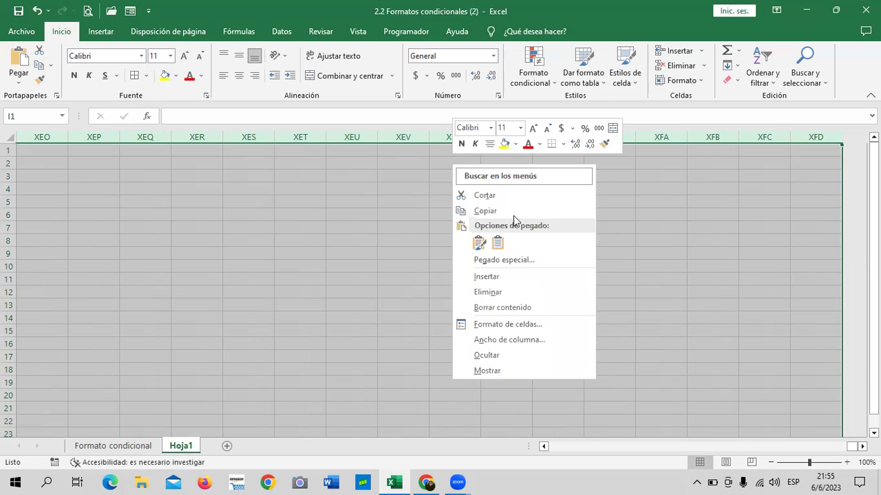
{"action": "left_click", "coordinate": [510, 355]}
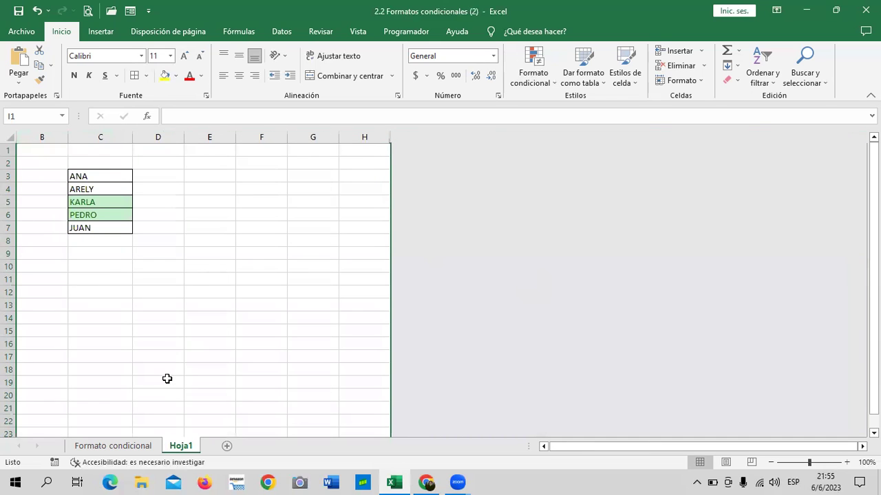
{"action": "scroll", "coordinate": [189, 359], "scroll_direction": "down", "scroll_amount": 2}
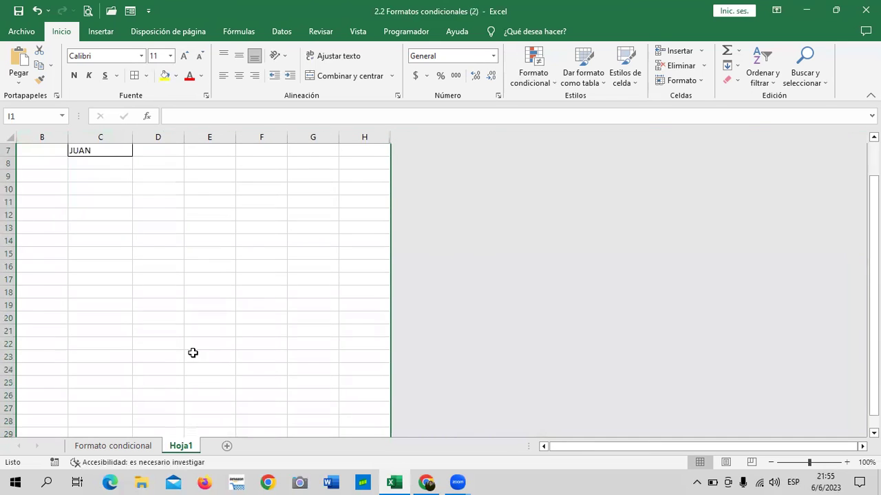
{"action": "left_click", "coordinate": [9, 317]}
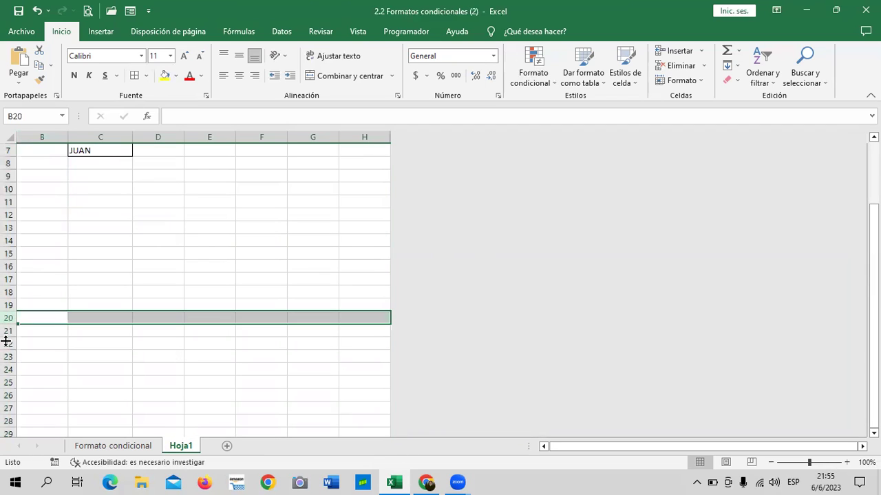
{"action": "left_click", "coordinate": [8, 331]}
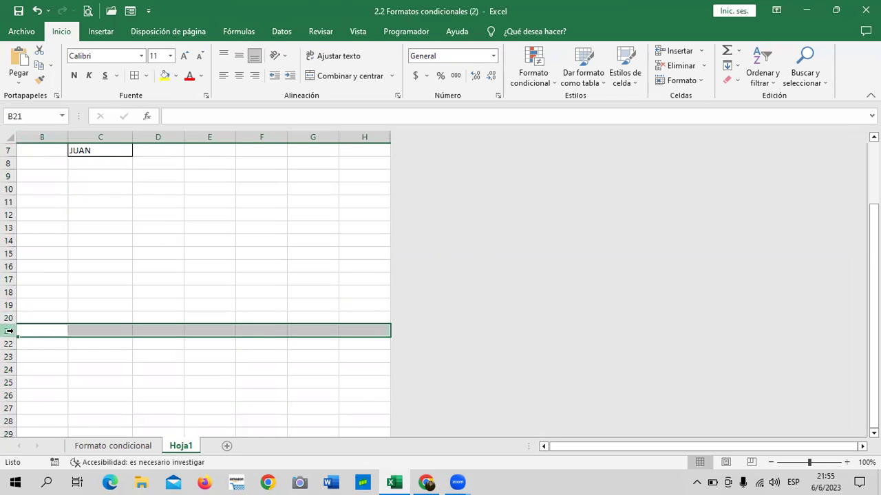
{"action": "key", "text": "ctrl+shift+Down"}
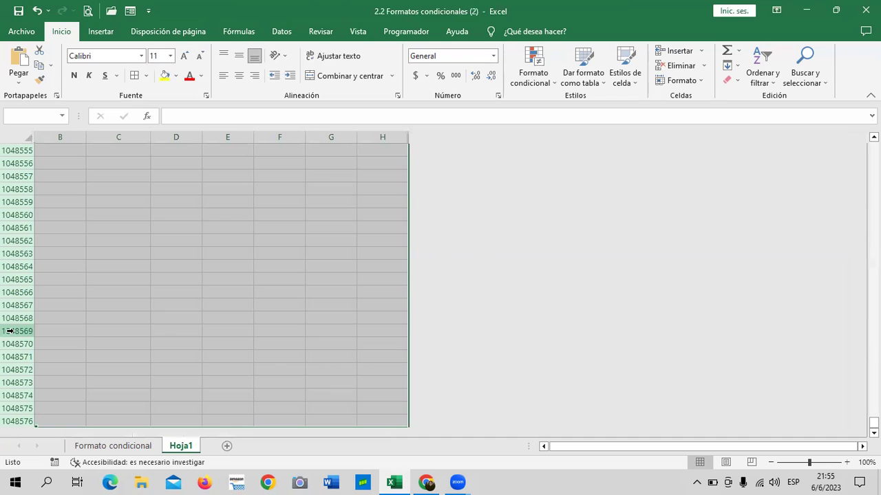
{"action": "right_click", "coordinate": [217, 231]}
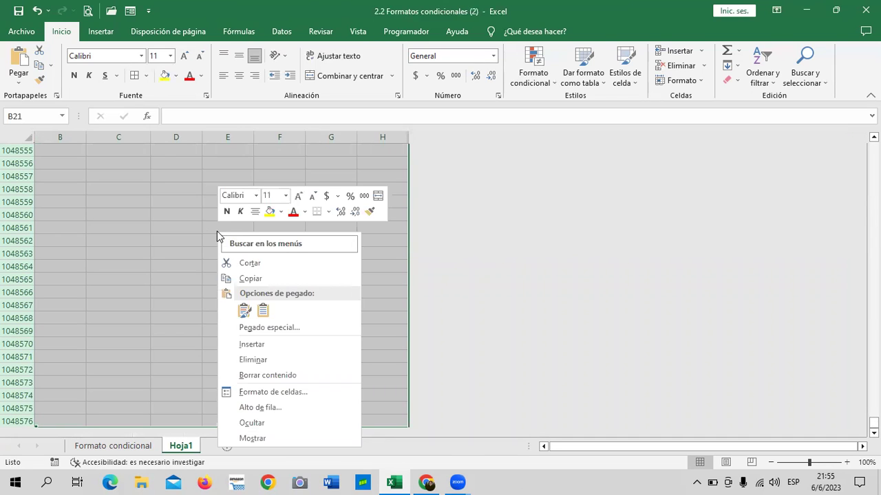
{"action": "left_click", "coordinate": [284, 421]}
{"action": "scroll", "coordinate": [230, 323], "scroll_direction": "up", "scroll_amount": 3}
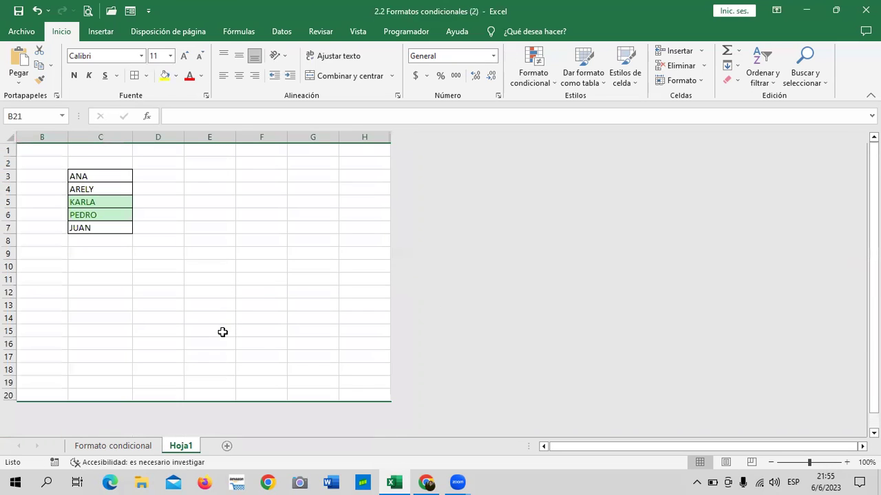
{"action": "left_click_drag", "start_coordinate": [332, 278], "coordinate": [332, 268]}
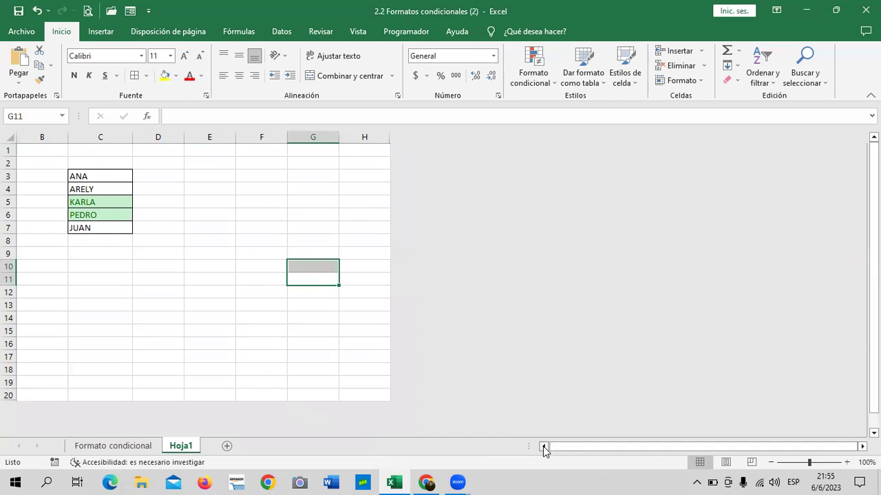
- Apply the Bueno cell style to A1:H20
{"action": "left_click", "coordinate": [544, 447]}
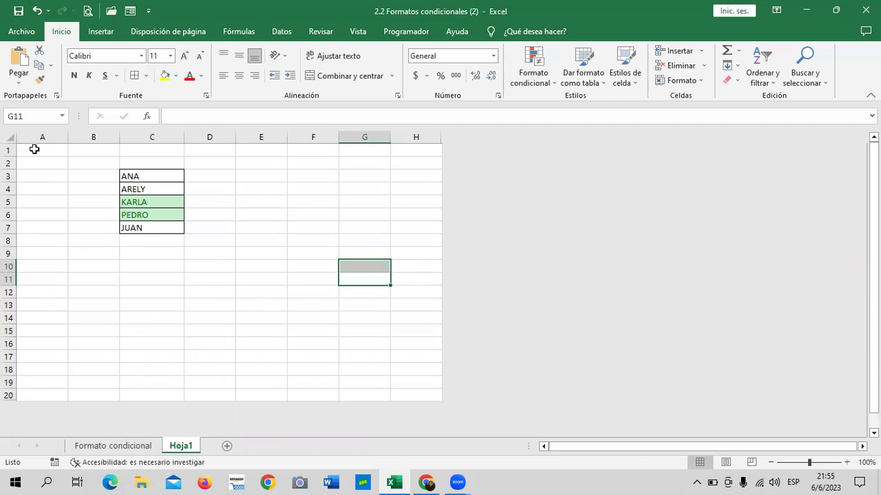
{"action": "left_click_drag", "start_coordinate": [34, 149], "coordinate": [411, 400]}
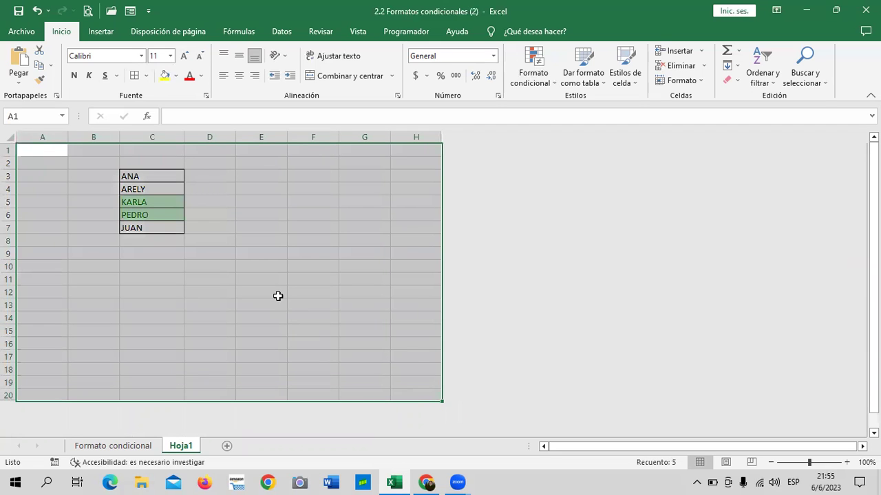
{"action": "left_click", "coordinate": [632, 84]}
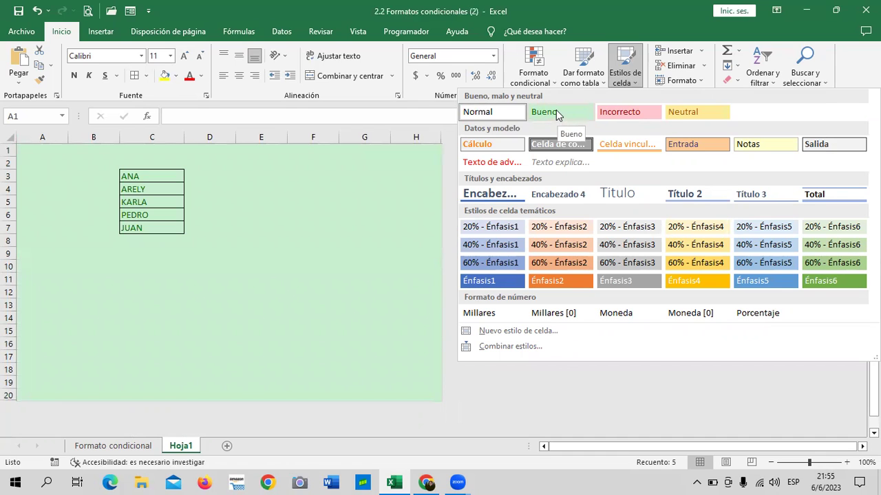
{"action": "left_click", "coordinate": [557, 113]}
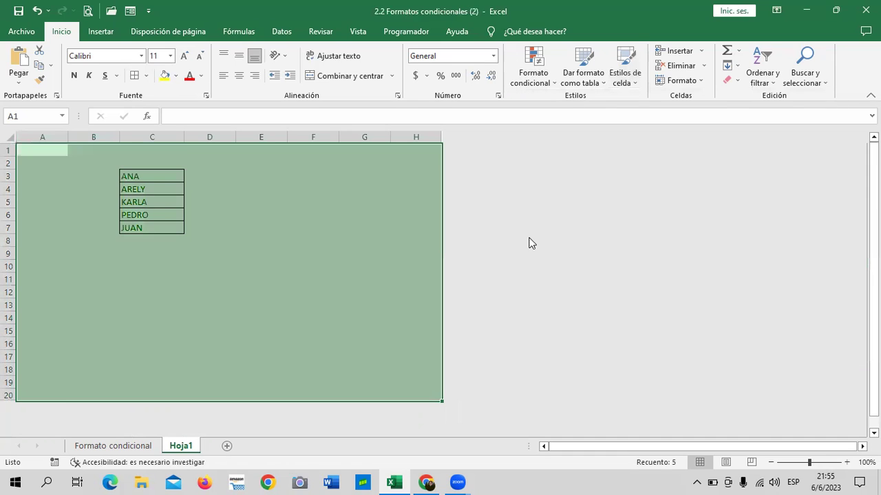
{"action": "left_click", "coordinate": [406, 198]}
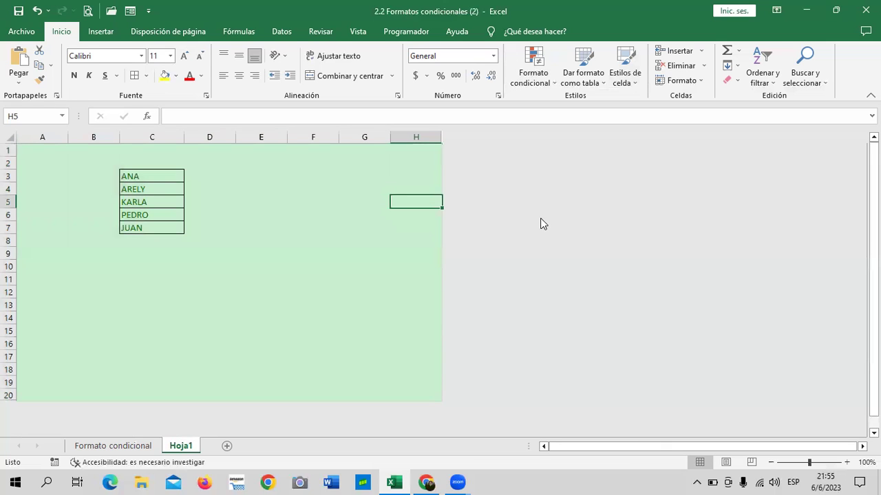
- Glance at the Formato condicional sheet, then reselect A1:H20 on Hoja1
{"action": "left_click", "coordinate": [143, 446]}
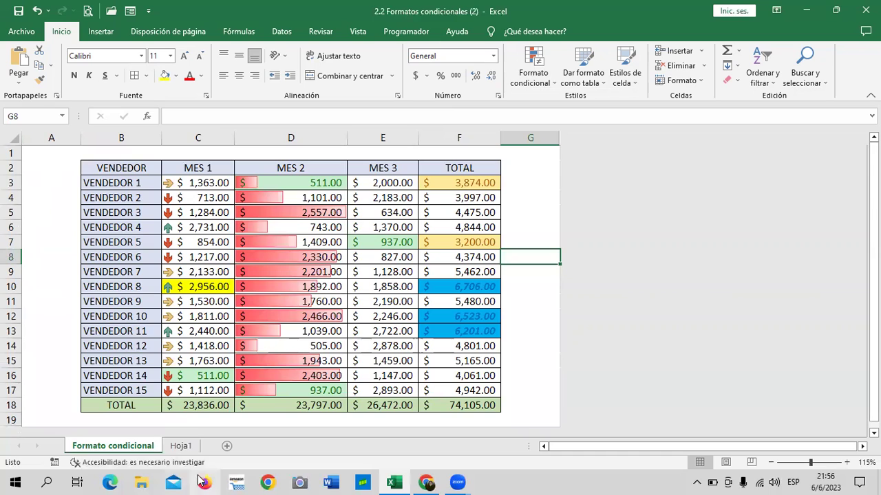
{"action": "left_click", "coordinate": [184, 447]}
{"action": "left_click", "coordinate": [365, 344]}
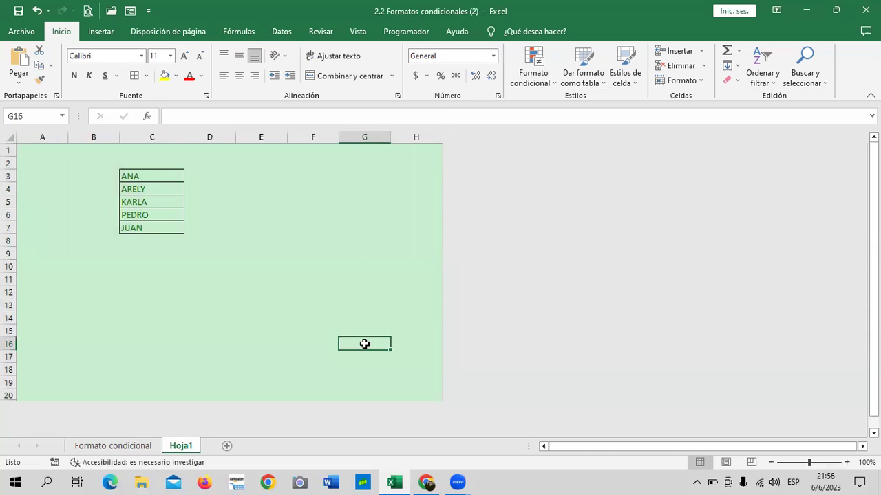
{"action": "mouse_move", "coordinate": [44, 151]}
{"action": "left_mouse_down"}
{"action": "mouse_move", "coordinate": [388, 295]}
{"action": "mouse_move", "coordinate": [431, 398]}
{"action": "left_mouse_up"}
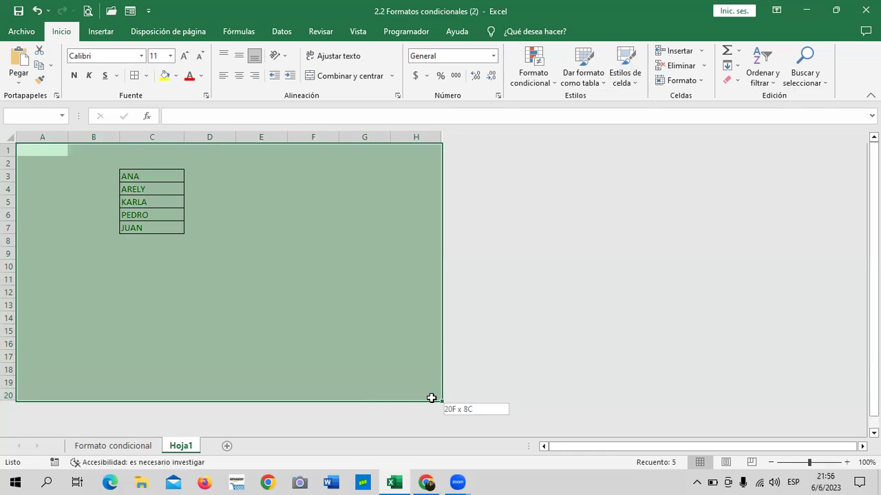
- Apply the Neutral cell style to A1:H20
{"action": "left_click", "coordinate": [176, 75]}
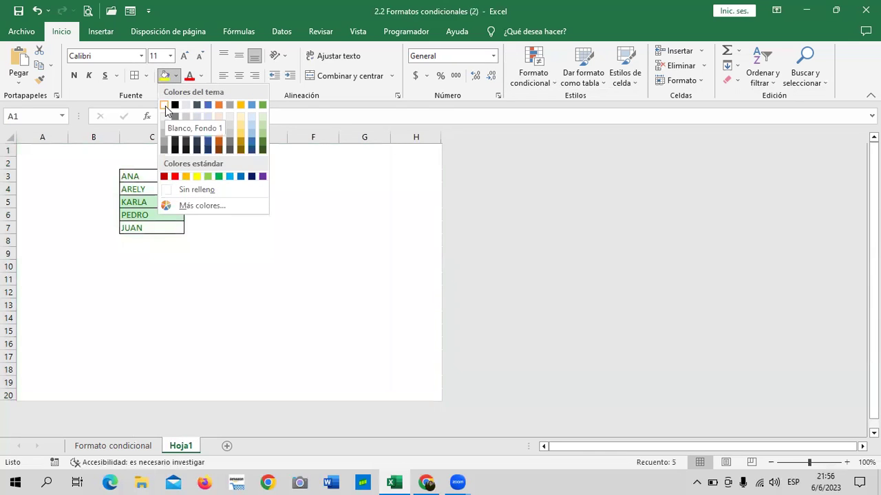
{"action": "left_click", "coordinate": [634, 81]}
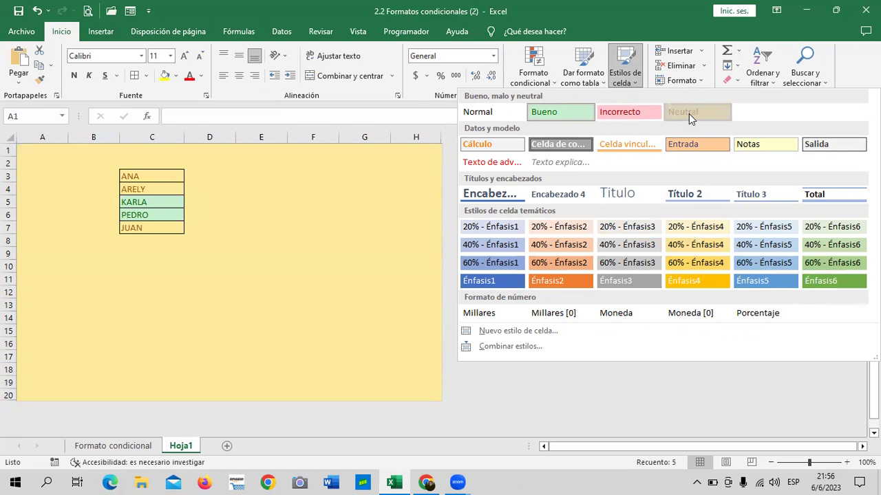
{"action": "left_click", "coordinate": [688, 113]}
{"action": "left_click", "coordinate": [363, 255]}
- Fill A1:H20 with white
{"action": "mouse_move", "coordinate": [41, 150]}
{"action": "left_mouse_down"}
{"action": "mouse_move", "coordinate": [438, 382]}
{"action": "mouse_move", "coordinate": [437, 393]}
{"action": "left_mouse_up"}
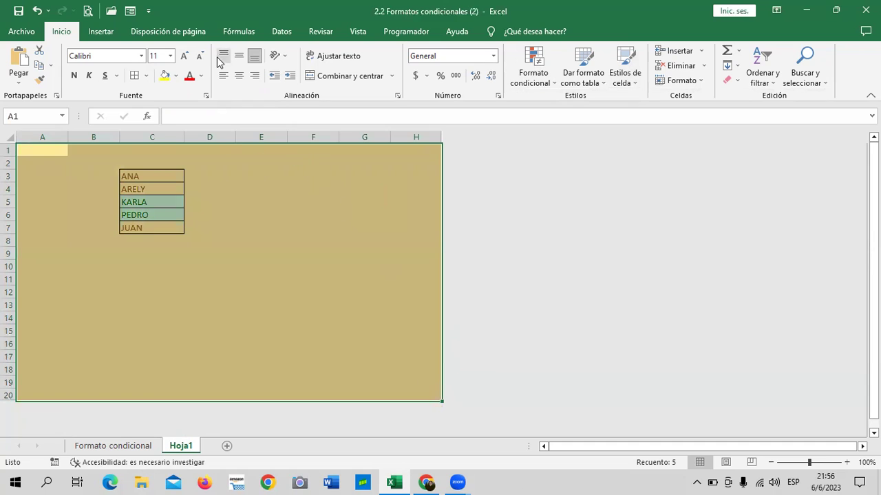
{"action": "left_click", "coordinate": [176, 77]}
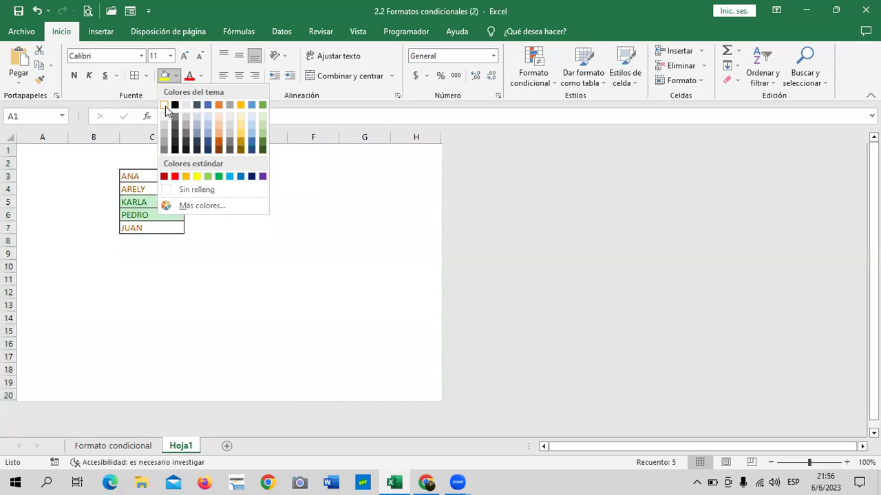
{"action": "left_click", "coordinate": [165, 106]}
{"action": "left_click", "coordinate": [311, 228]}
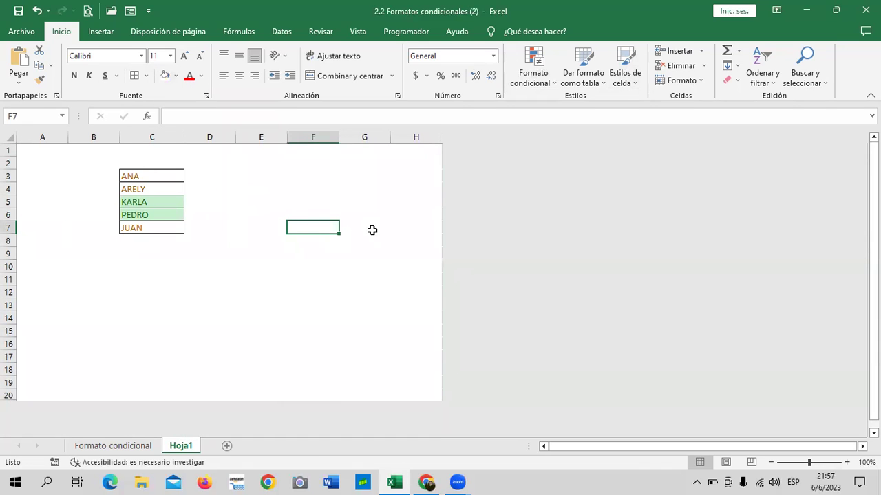
- Apply all borders to the B2:G17 name grid, then switch to Formato condicional
{"action": "left_click", "coordinate": [371, 165]}
{"action": "left_click", "coordinate": [272, 174]}
{"action": "left_click", "coordinate": [148, 282]}
{"action": "left_click", "coordinate": [40, 394]}
{"action": "left_click", "coordinate": [207, 382]}
{"action": "left_click", "coordinate": [359, 353]}
{"action": "left_click", "coordinate": [365, 215]}
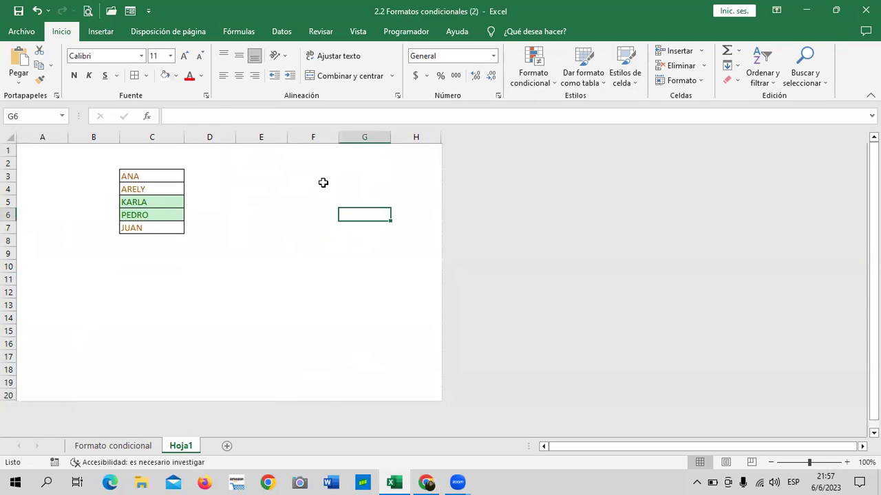
{"action": "left_click_drag", "start_coordinate": [79, 161], "coordinate": [340, 277]}
{"action": "left_click", "coordinate": [136, 76]}
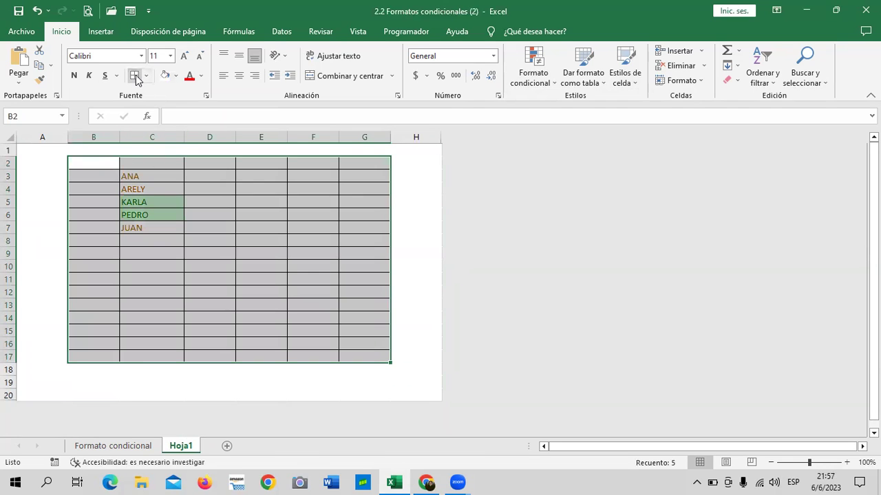
{"action": "left_click", "coordinate": [434, 203]}
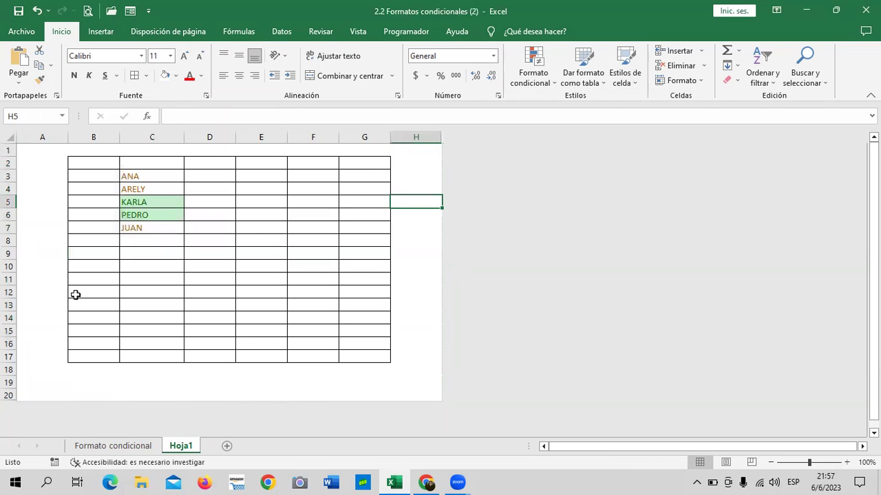
{"action": "left_click", "coordinate": [113, 446]}
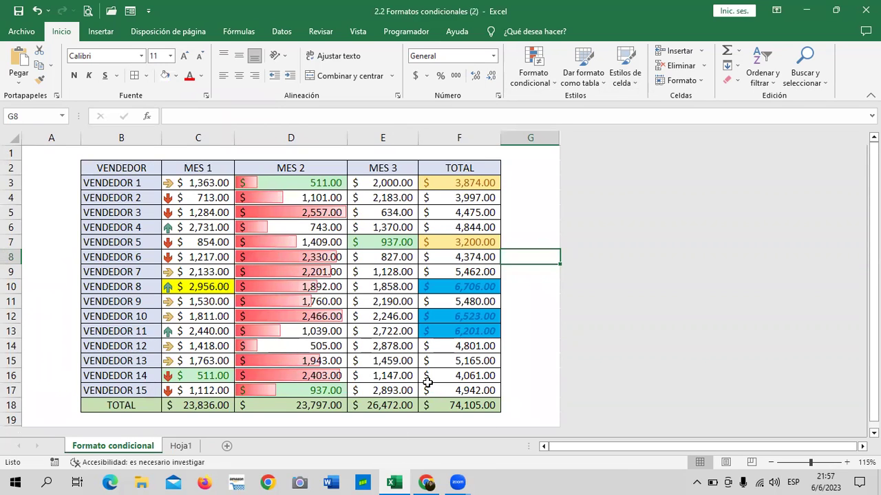
- Switch back to the Hoja1 sheet and scroll up to its top
{"action": "scroll", "coordinate": [472, 374], "scroll_direction": "down", "scroll_amount": 4}
{"action": "scroll", "coordinate": [477, 403], "scroll_direction": "down", "scroll_amount": 2}
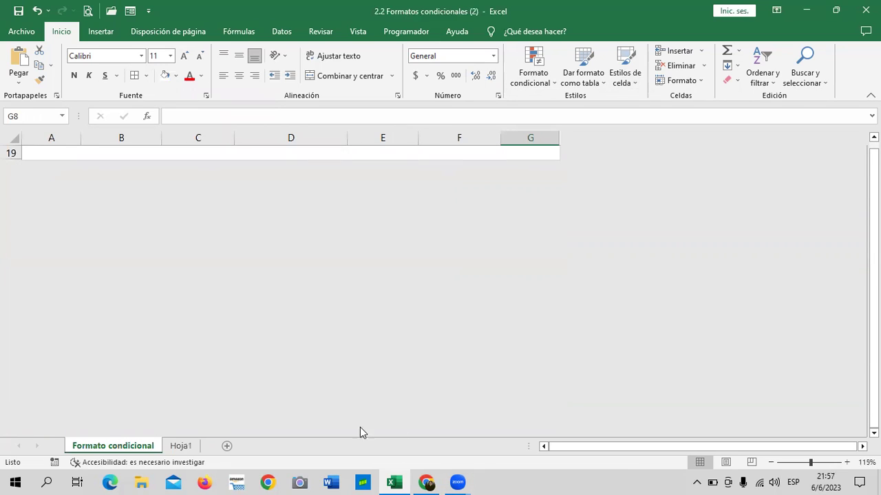
{"action": "left_click", "coordinate": [181, 446]}
{"action": "scroll", "coordinate": [330, 305], "scroll_direction": "down", "scroll_amount": 6}
{"action": "scroll", "coordinate": [330, 310], "scroll_direction": "down", "scroll_amount": 3}
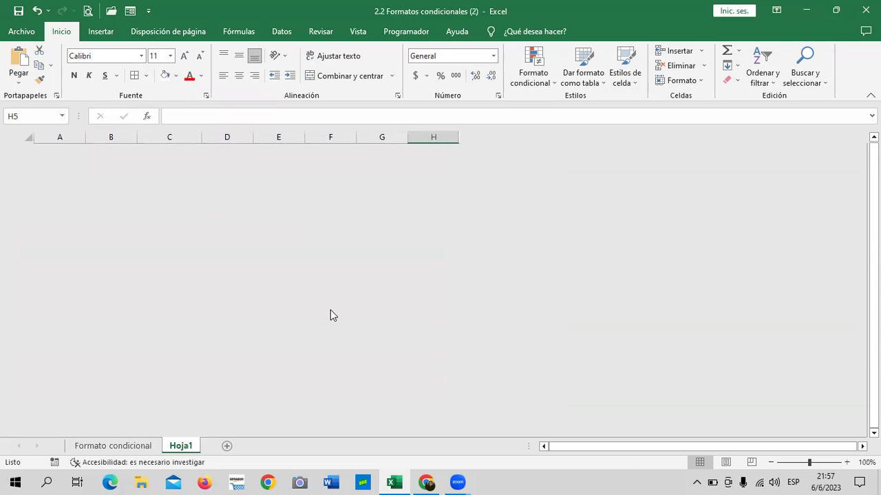
{"action": "scroll", "coordinate": [330, 311], "scroll_direction": "up", "scroll_amount": 6}
{"action": "scroll", "coordinate": [331, 311], "scroll_direction": "up", "scroll_amount": 3}
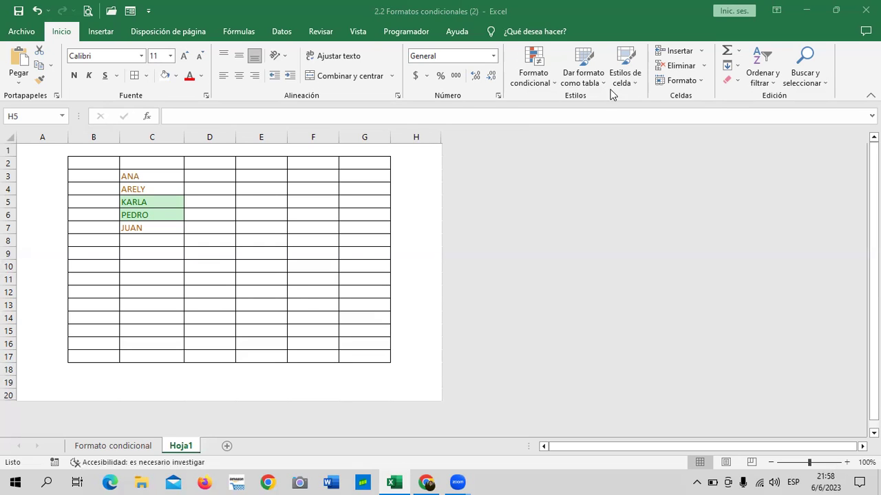
{"action": "left_click", "coordinate": [633, 85]}
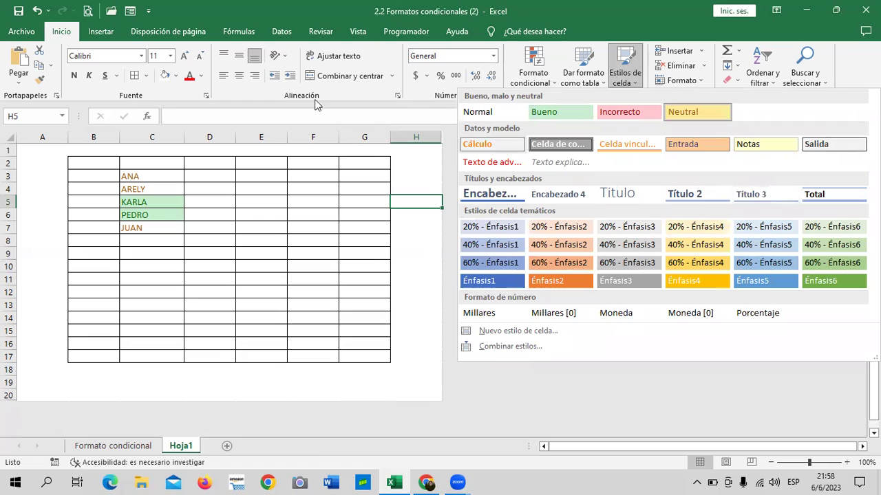
{"action": "left_click", "coordinate": [412, 175]}
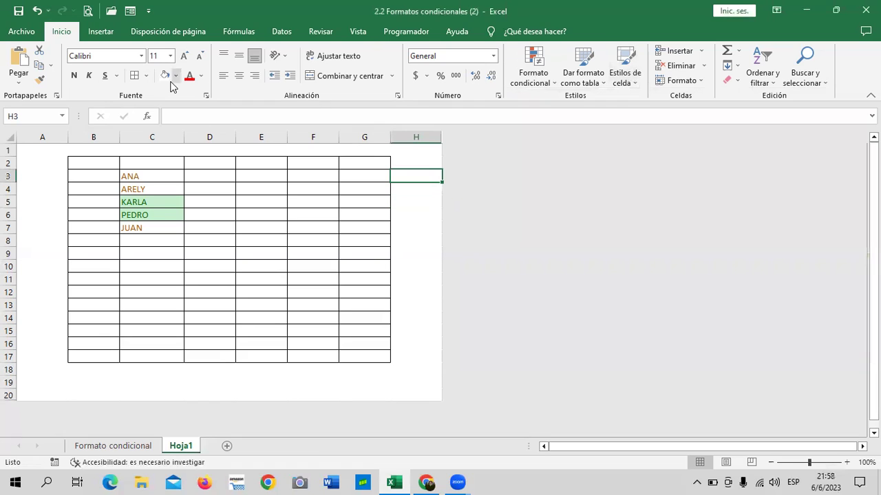
{"action": "left_click", "coordinate": [176, 76]}
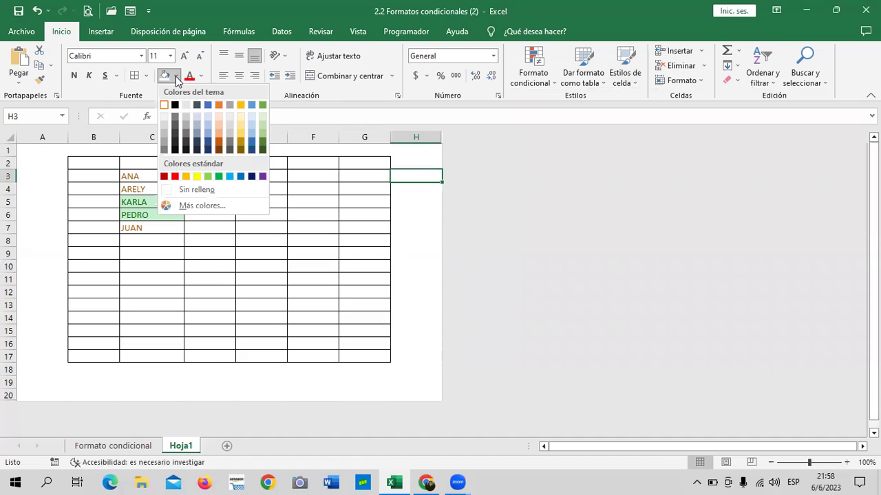
{"action": "left_click", "coordinate": [407, 207]}
{"action": "left_click", "coordinate": [373, 190]}
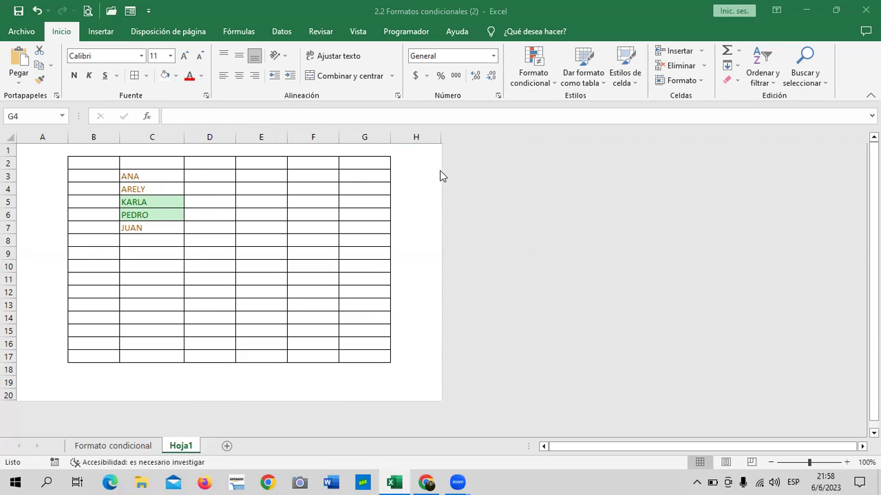
{"action": "left_click", "coordinate": [416, 166]}
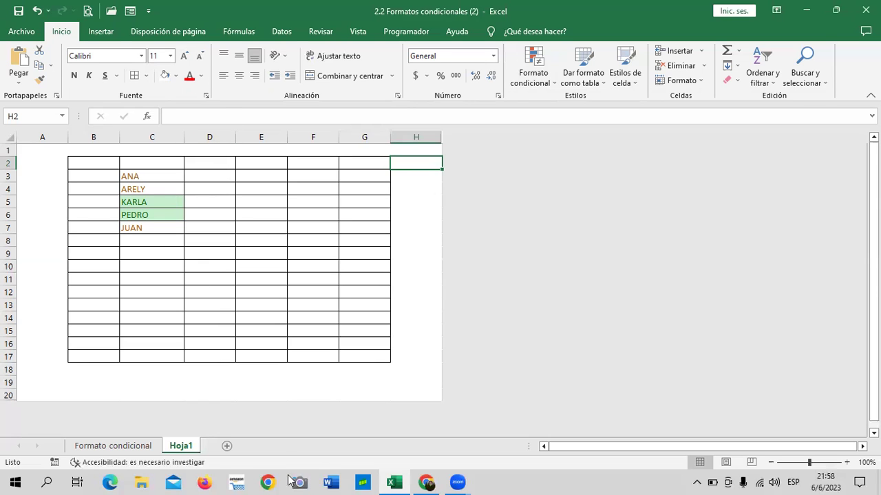
- Bring the course page forward and open lesson 2.7 Administrador de nombres
{"action": "left_click", "coordinate": [427, 482]}
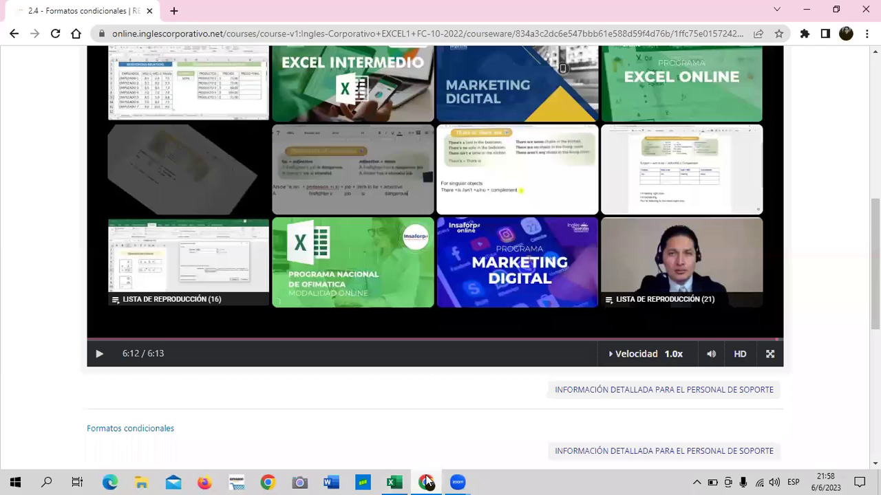
{"action": "scroll", "coordinate": [411, 248], "scroll_direction": "up", "scroll_amount": 4}
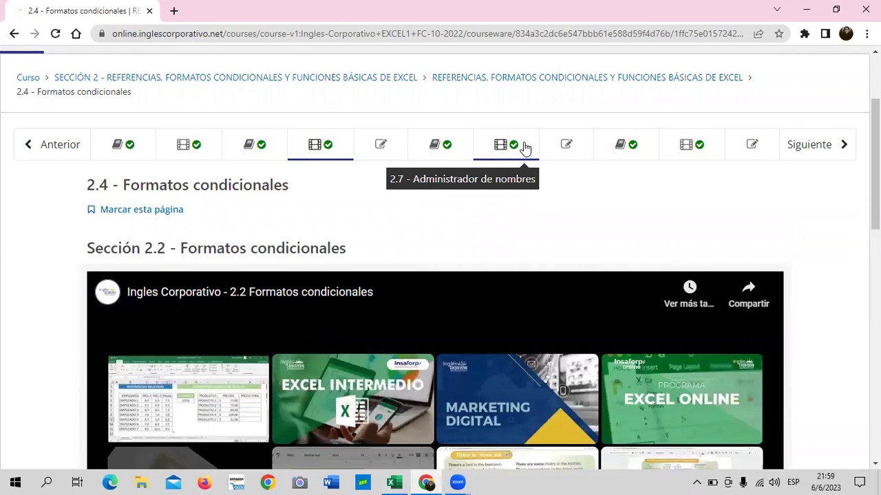
{"action": "left_click", "coordinate": [525, 148]}
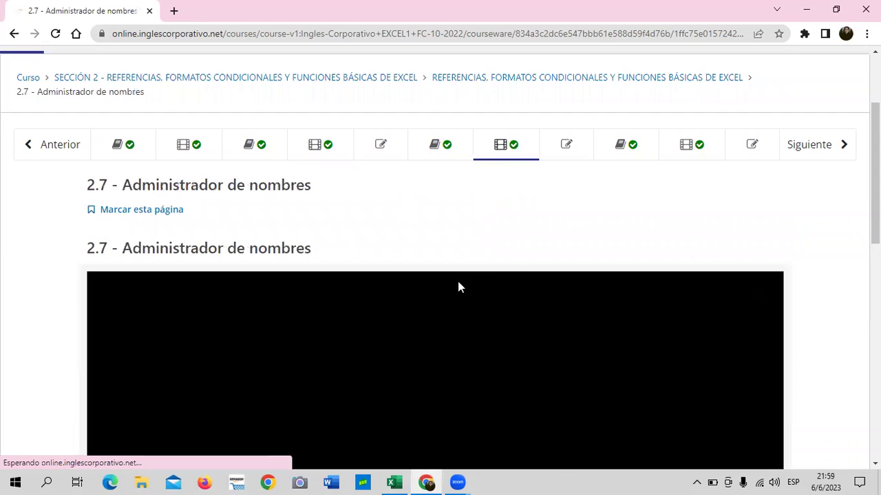
{"action": "scroll", "coordinate": [459, 282], "scroll_direction": "down", "scroll_amount": 3}
{"action": "scroll", "coordinate": [456, 275], "scroll_direction": "down", "scroll_amount": 1}
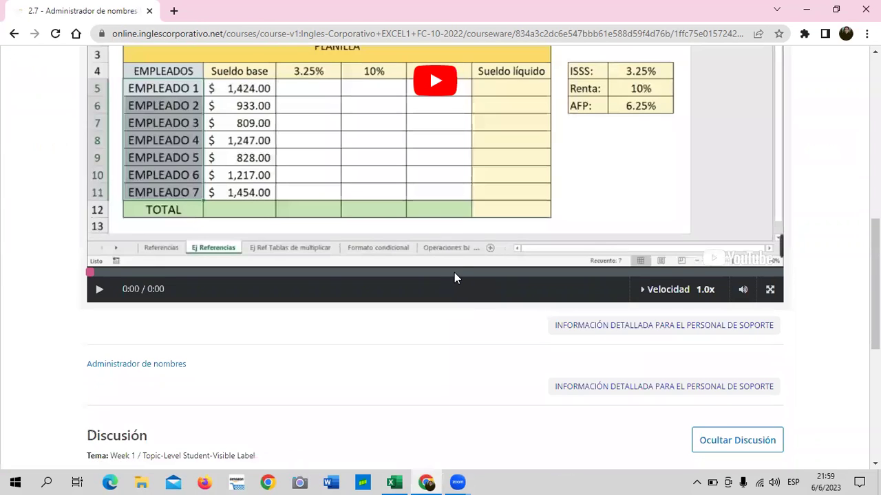
{"action": "scroll", "coordinate": [454, 276], "scroll_direction": "up", "scroll_amount": 1}
{"action": "scroll", "coordinate": [451, 268], "scroll_direction": "up", "scroll_amount": 2}
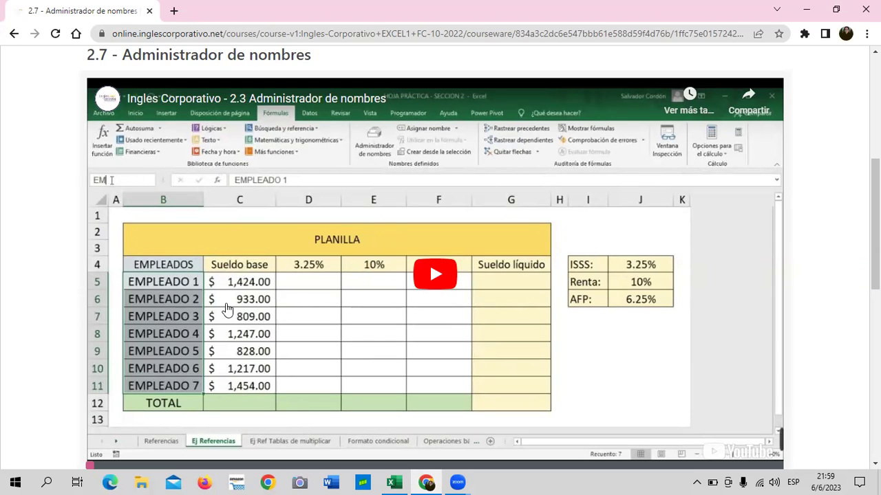
{"action": "scroll", "coordinate": [306, 292], "scroll_direction": "up", "scroll_amount": 3}
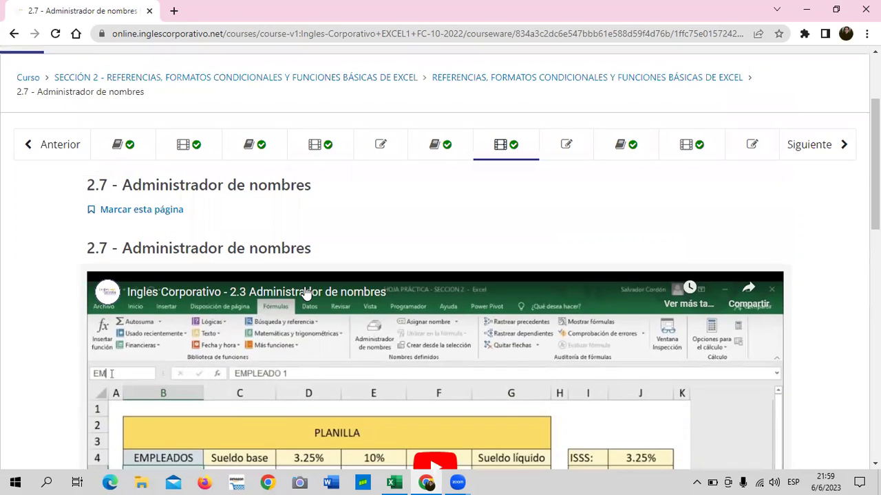
- Open lesson 2.10 Fórmulas y funciones básicas, browse its video, then return to Excel
{"action": "left_click", "coordinate": [669, 152]}
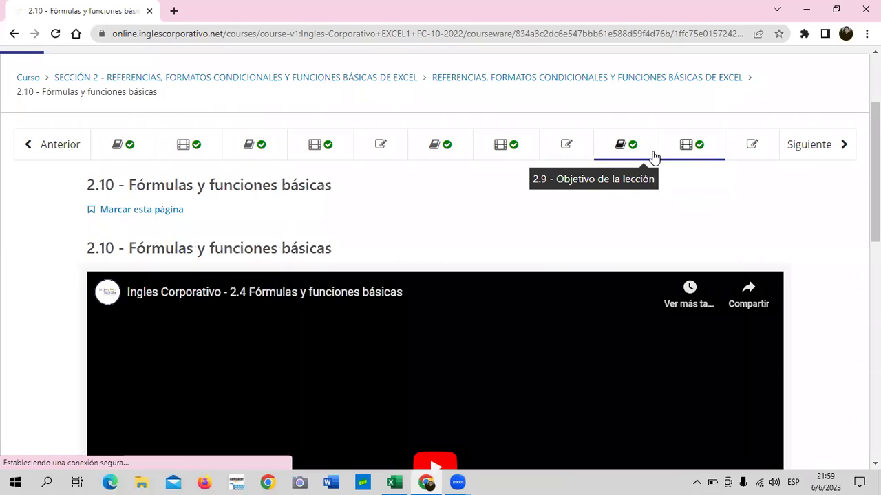
{"action": "scroll", "coordinate": [544, 252], "scroll_direction": "down", "scroll_amount": 4}
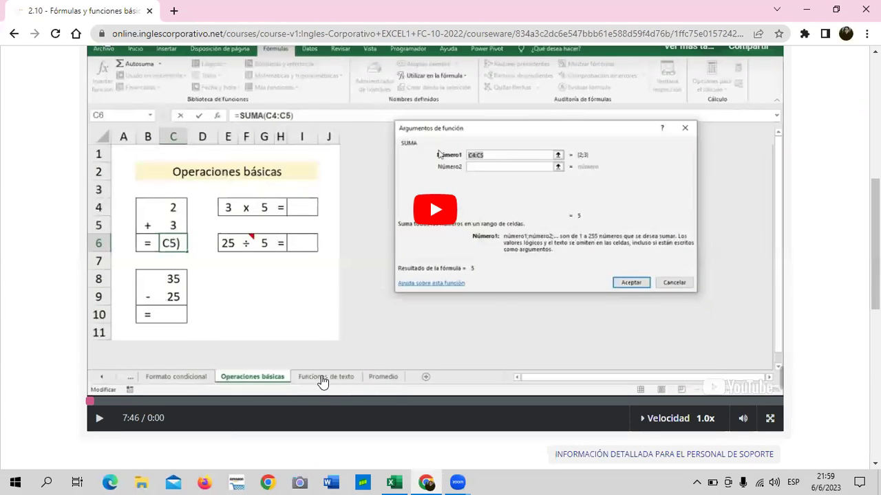
{"action": "scroll", "coordinate": [392, 392], "scroll_direction": "up", "scroll_amount": 1}
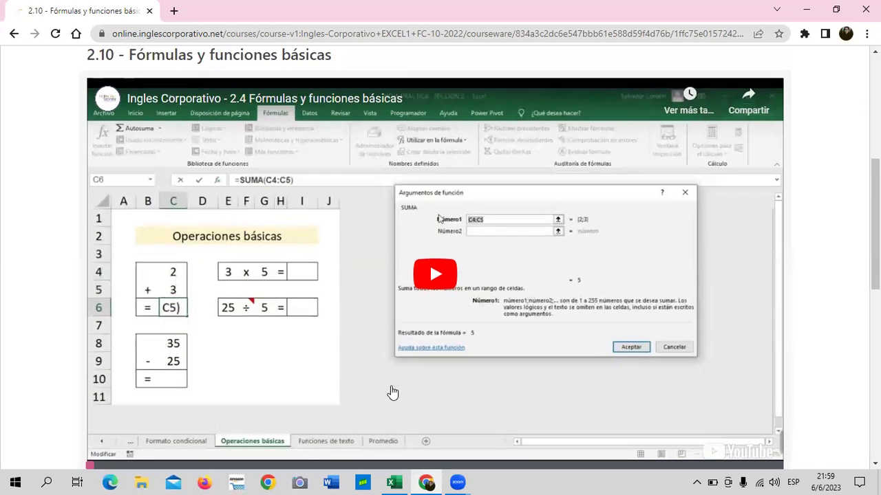
{"action": "scroll", "coordinate": [393, 386], "scroll_direction": "up", "scroll_amount": 2}
{"action": "scroll", "coordinate": [394, 380], "scroll_direction": "down", "scroll_amount": 2}
{"action": "scroll", "coordinate": [399, 374], "scroll_direction": "down", "scroll_amount": 1}
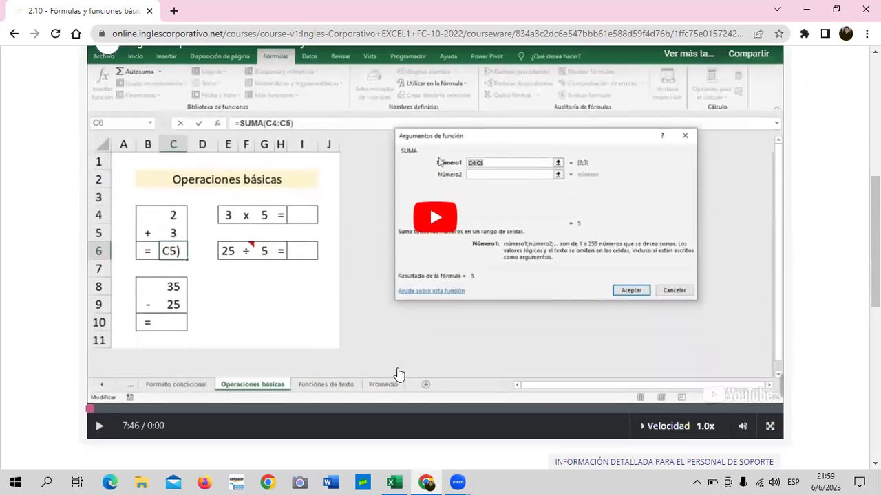
{"action": "scroll", "coordinate": [399, 374], "scroll_direction": "down", "scroll_amount": 1}
{"action": "scroll", "coordinate": [399, 374], "scroll_direction": "up", "scroll_amount": 2}
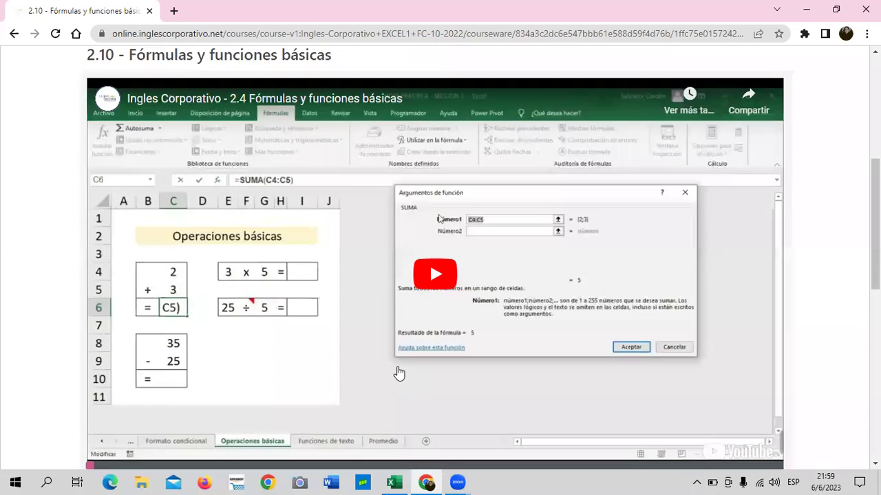
{"action": "scroll", "coordinate": [399, 374], "scroll_direction": "down", "scroll_amount": 1}
{"action": "scroll", "coordinate": [399, 374], "scroll_direction": "up", "scroll_amount": 1}
{"action": "scroll", "coordinate": [399, 374], "scroll_direction": "up", "scroll_amount": 2}
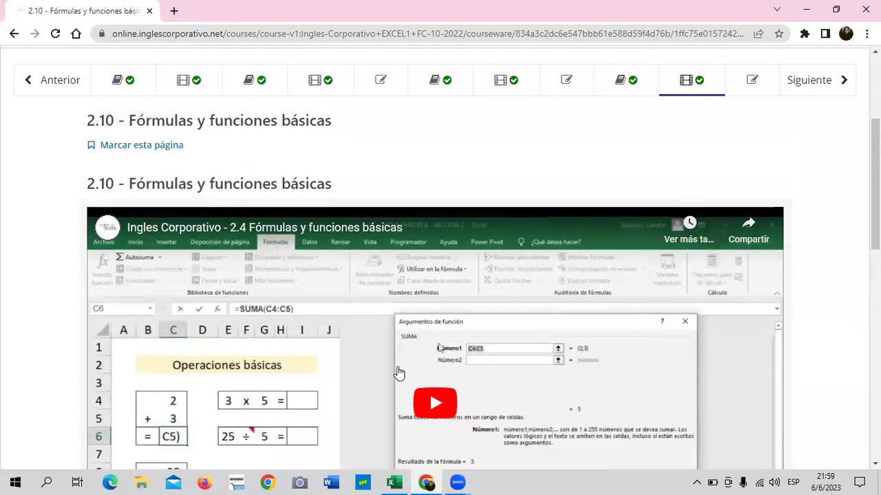
{"action": "scroll", "coordinate": [421, 352], "scroll_direction": "down", "scroll_amount": 1}
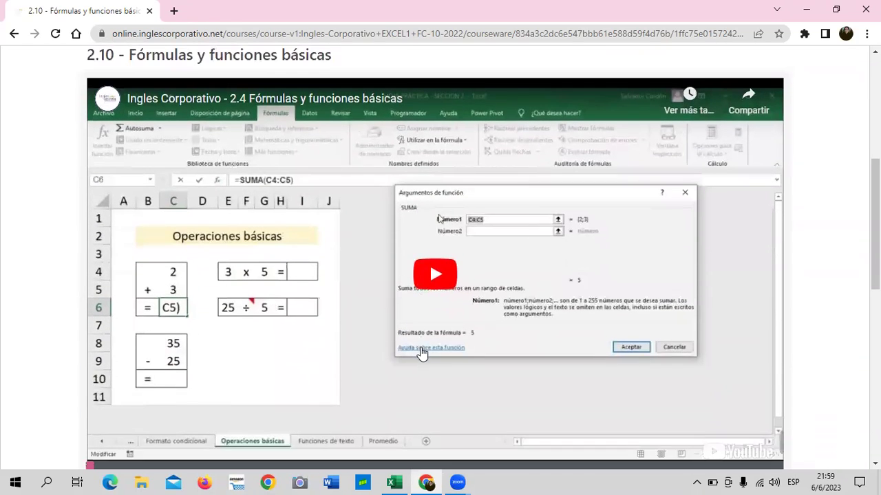
{"action": "scroll", "coordinate": [421, 352], "scroll_direction": "down", "scroll_amount": 1}
{"action": "scroll", "coordinate": [421, 352], "scroll_direction": "down", "scroll_amount": 1}
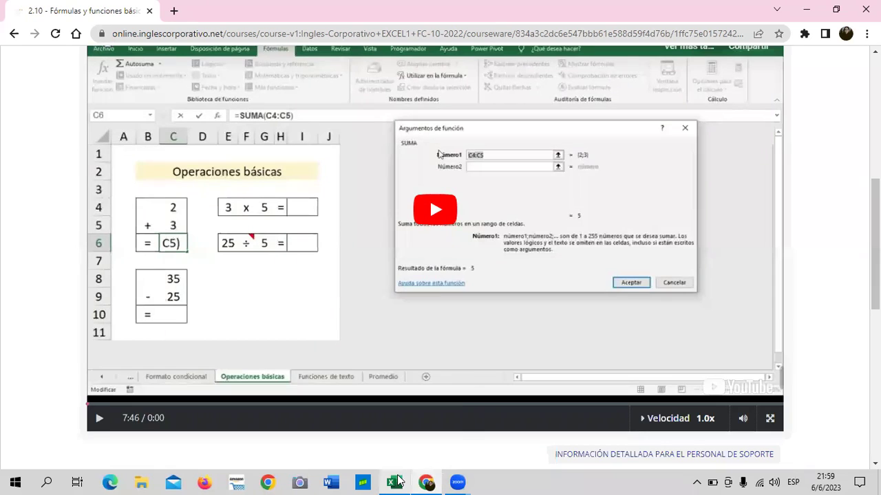
{"action": "mouse_move", "coordinate": [397, 481]}
{"action": "left_click", "coordinate": [421, 435]}
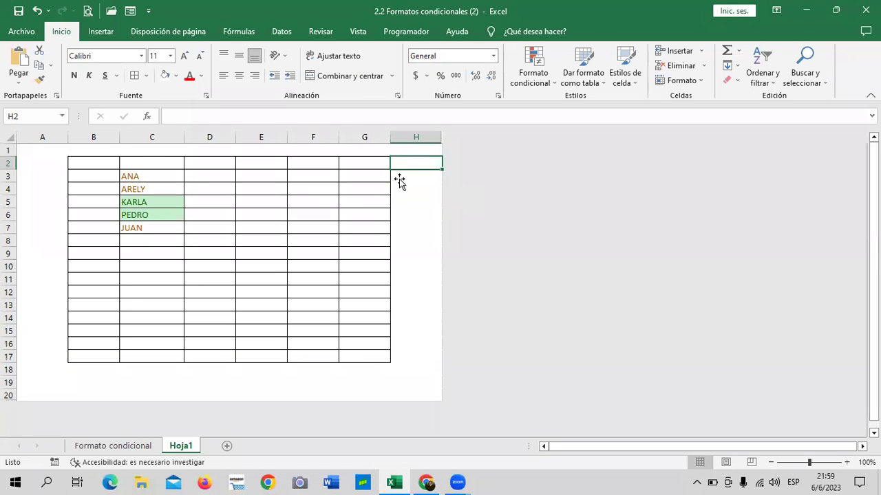
{"action": "left_click_drag", "start_coordinate": [427, 213], "coordinate": [421, 202]}
{"action": "left_click", "coordinate": [410, 369]}
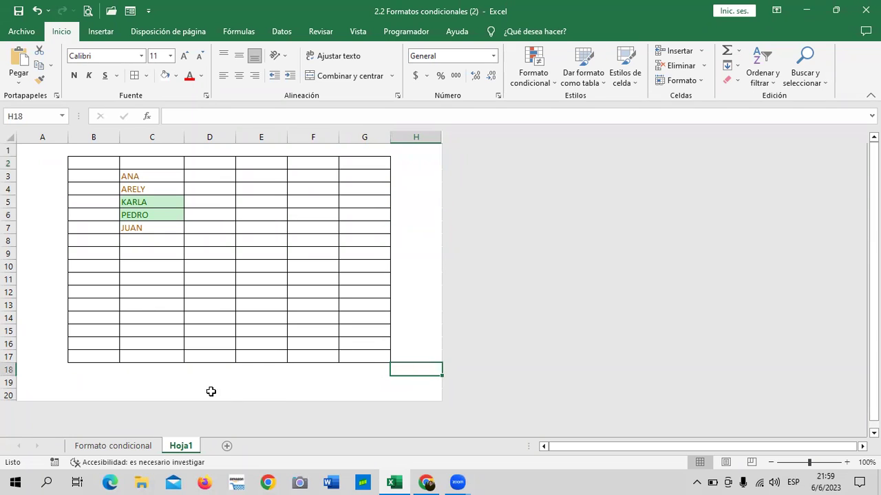
{"action": "left_click", "coordinate": [50, 375]}
{"action": "left_click", "coordinate": [44, 294]}
{"action": "left_click", "coordinate": [56, 152]}
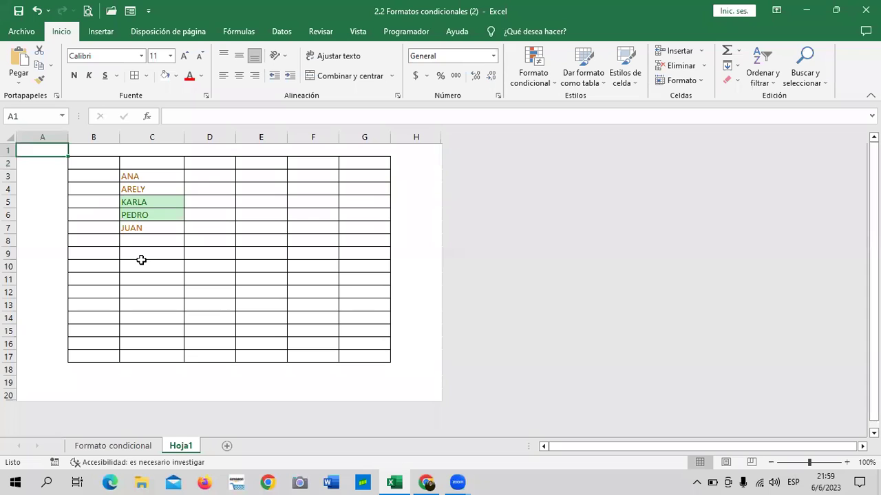
{"action": "left_click", "coordinate": [409, 165]}
{"action": "left_click", "coordinate": [406, 356]}
{"action": "left_click", "coordinate": [367, 382]}
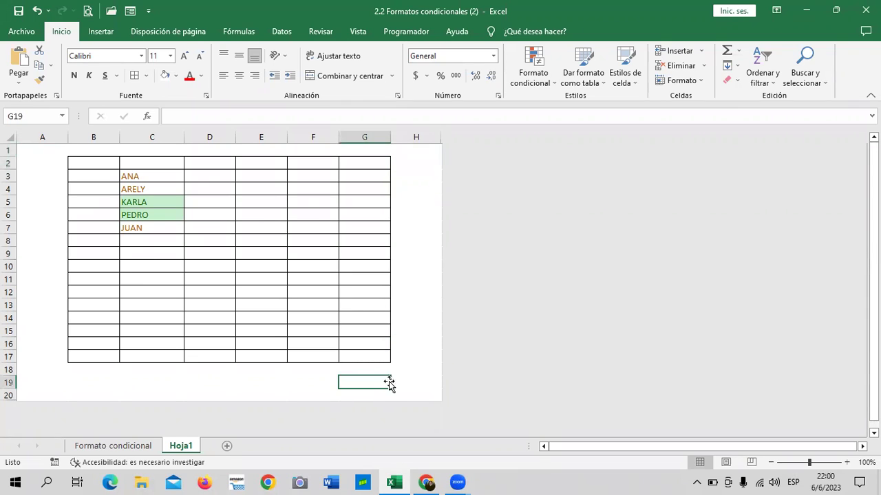
{"action": "left_click", "coordinate": [416, 371]}
{"action": "left_click", "coordinate": [418, 391]}
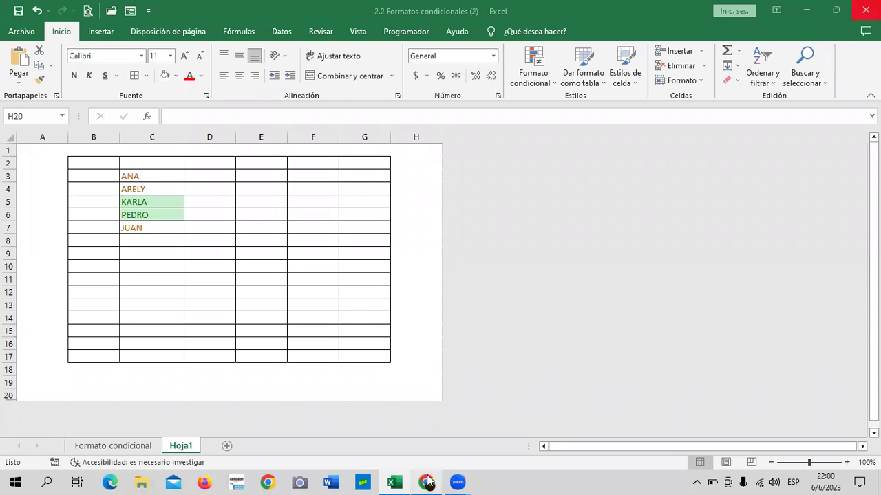
{"action": "mouse_move", "coordinate": [428, 482]}
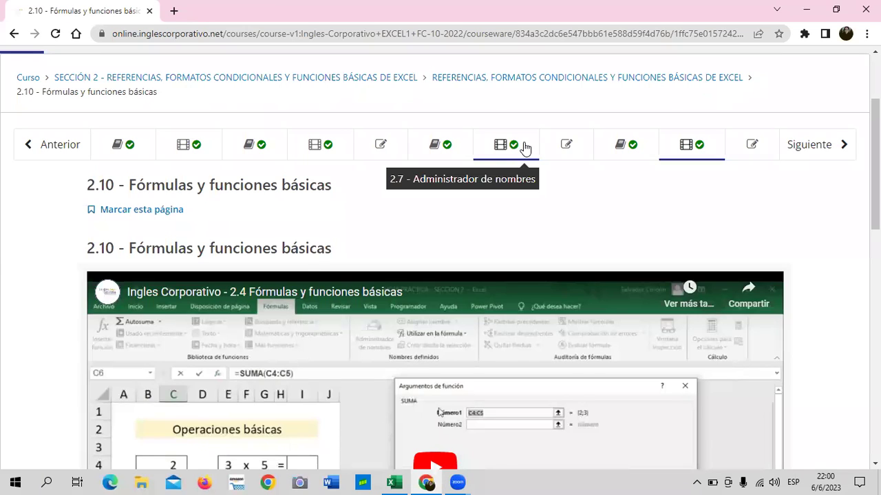
- Open lesson 2.7 Administrador de nombres and scroll down to its PLANILLA video
{"action": "left_click", "coordinate": [523, 145]}
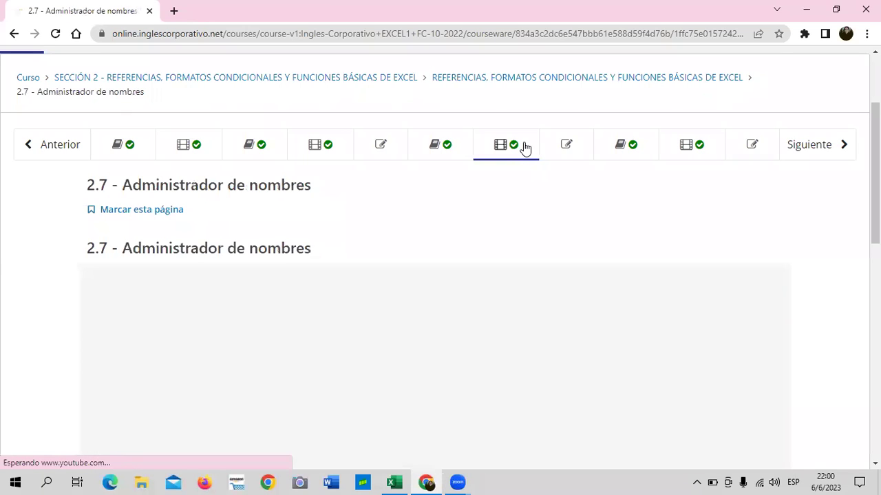
{"action": "scroll", "coordinate": [357, 350], "scroll_direction": "down", "scroll_amount": 2}
{"action": "scroll", "coordinate": [358, 349], "scroll_direction": "down", "scroll_amount": 1}
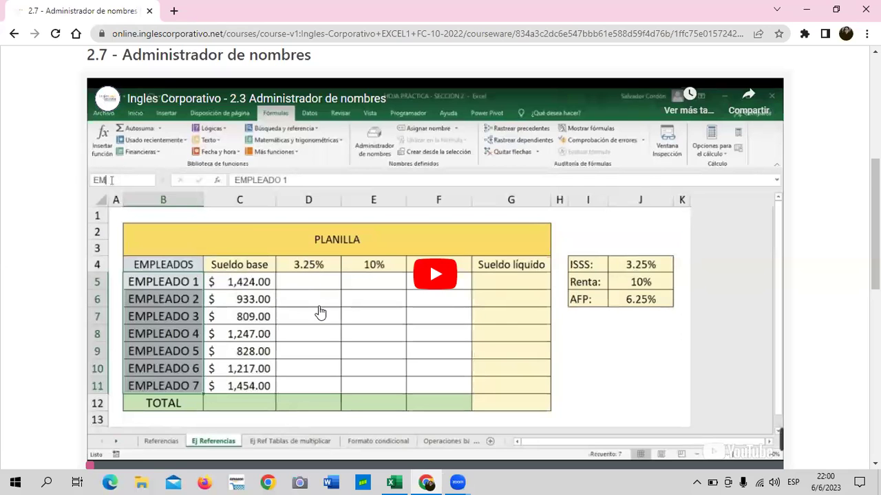
{"action": "scroll", "coordinate": [321, 313], "scroll_direction": "up", "scroll_amount": 1}
{"action": "scroll", "coordinate": [321, 313], "scroll_direction": "down", "scroll_amount": 1}
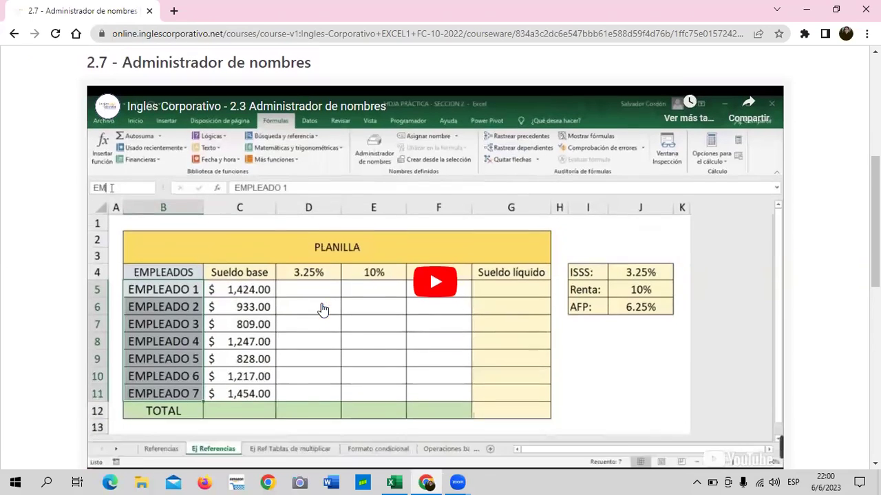